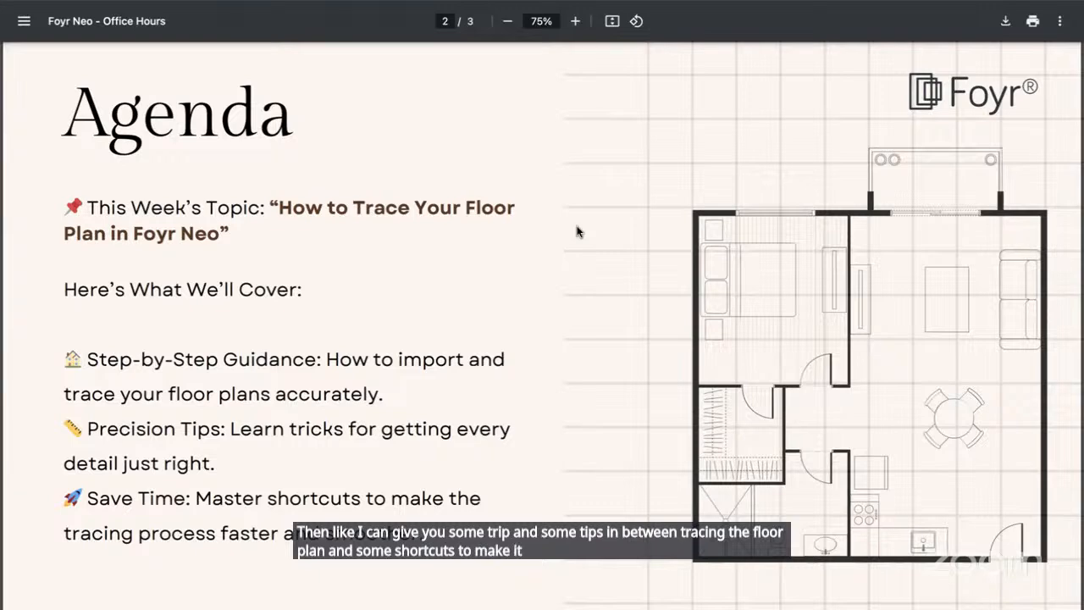
Read through the agenda and rules pages of the PDF, and switch to the Floor Plan Tutorial project in Foyr Neo.
{"action": "scroll", "coordinate": [576, 232], "scroll_direction": "down", "scroll_amount": 5}
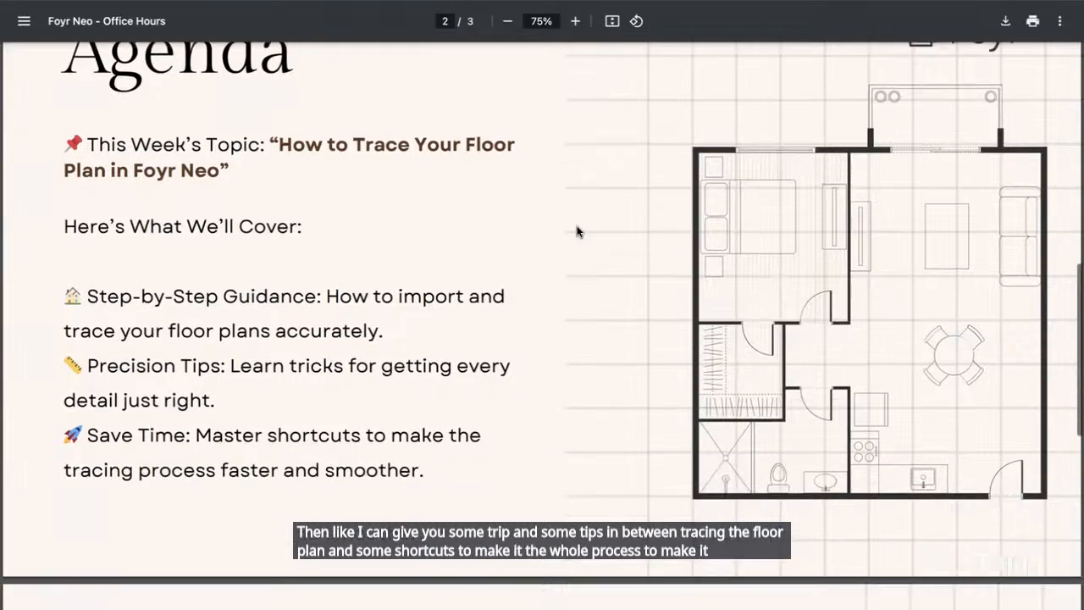
{"action": "scroll", "coordinate": [576, 232], "scroll_direction": "down", "scroll_amount": 3}
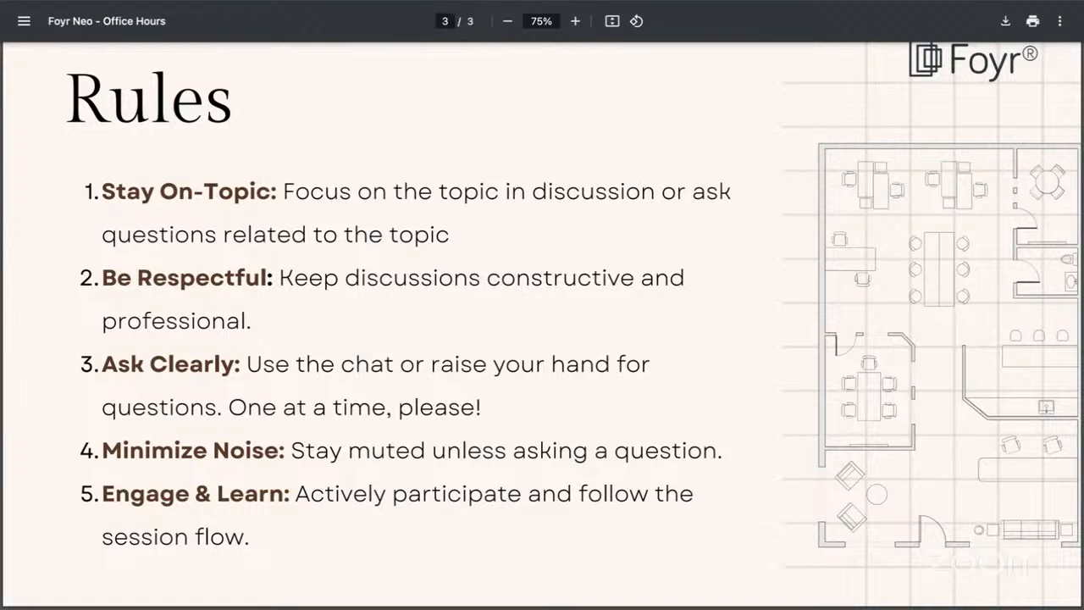
{"action": "key", "text": "ctrl+Tab"}
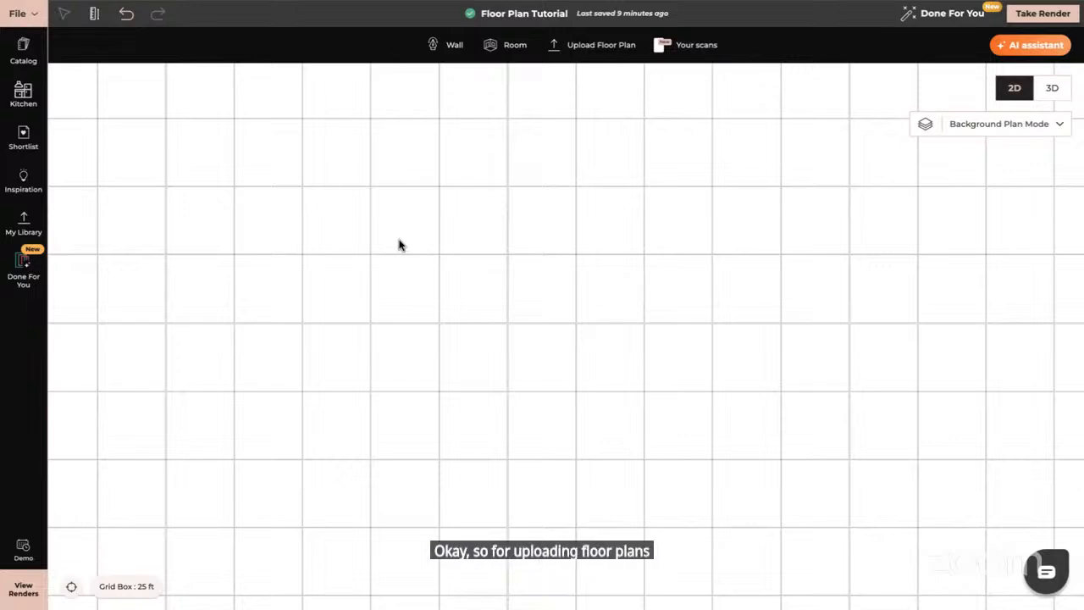
Upload the house floor plan image using the Trace it yourself option.
{"action": "left_click", "coordinate": [600, 45]}
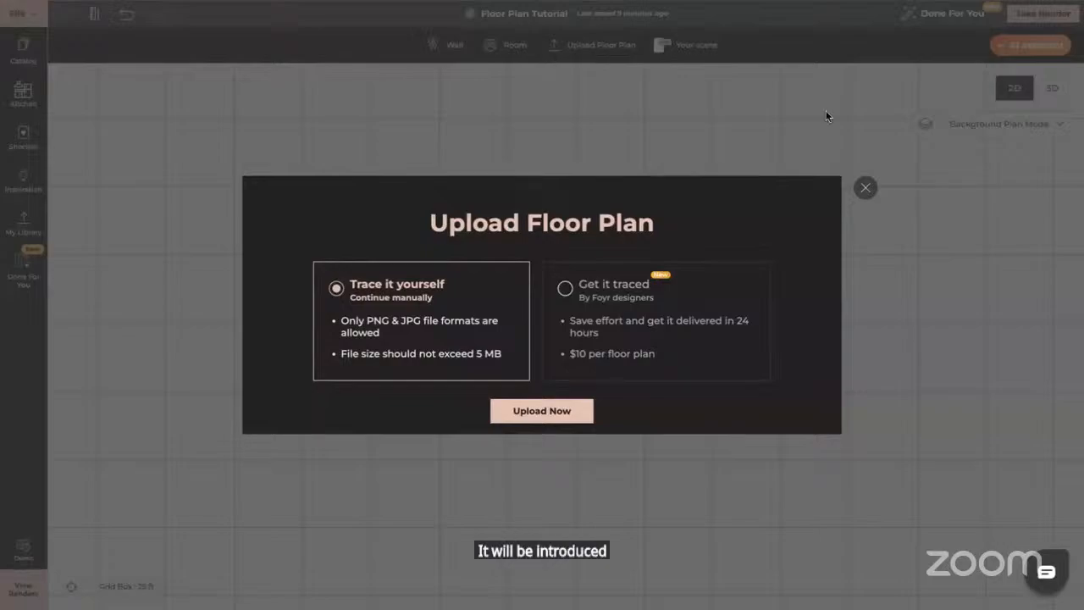
{"action": "left_click", "coordinate": [866, 188]}
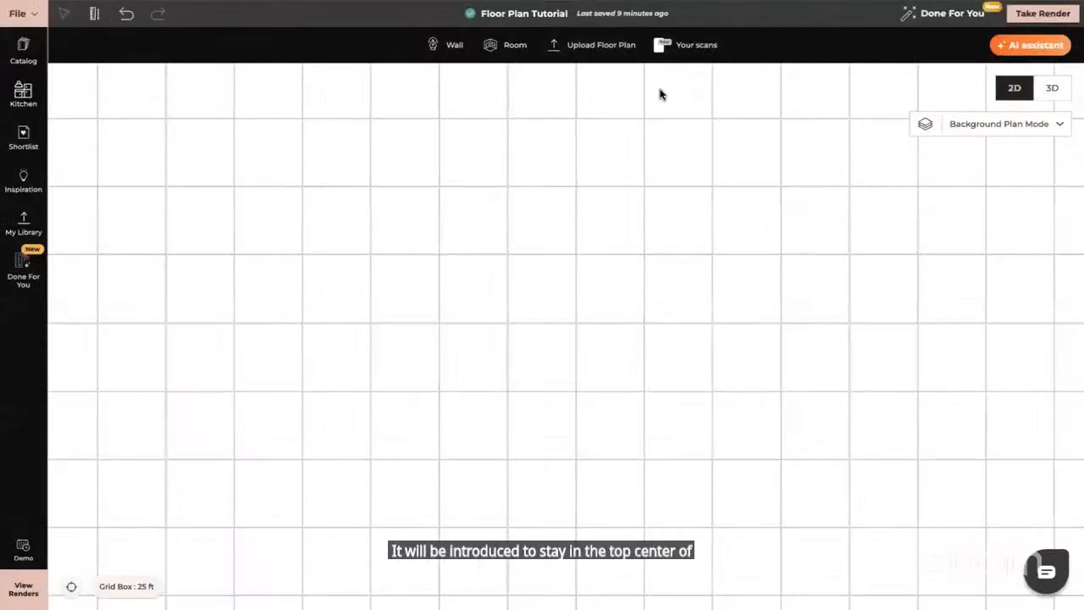
{"action": "left_click", "coordinate": [603, 49]}
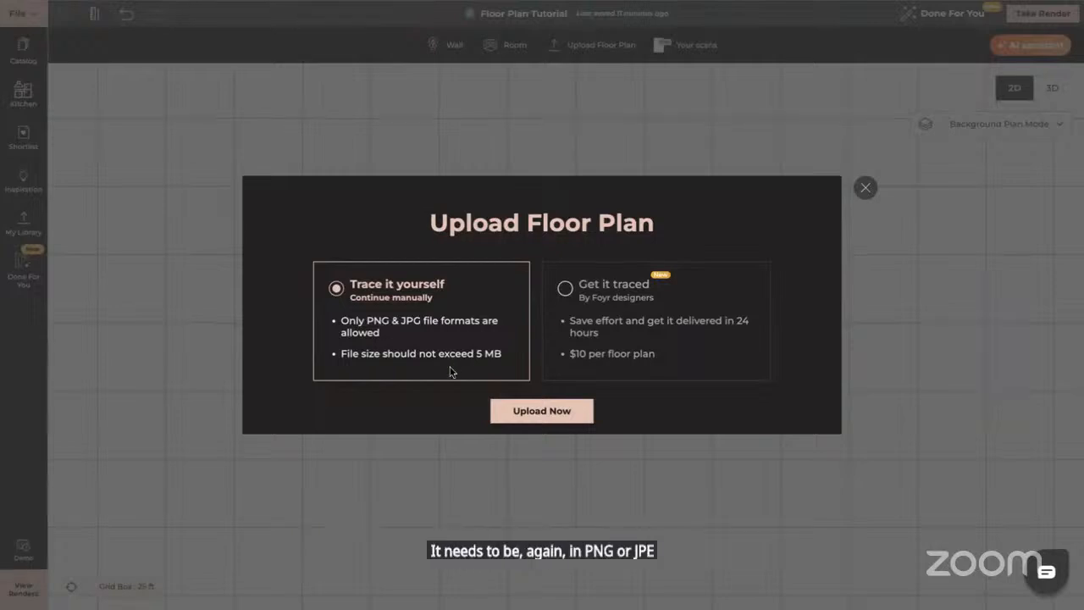
{"action": "left_click", "coordinate": [545, 412]}
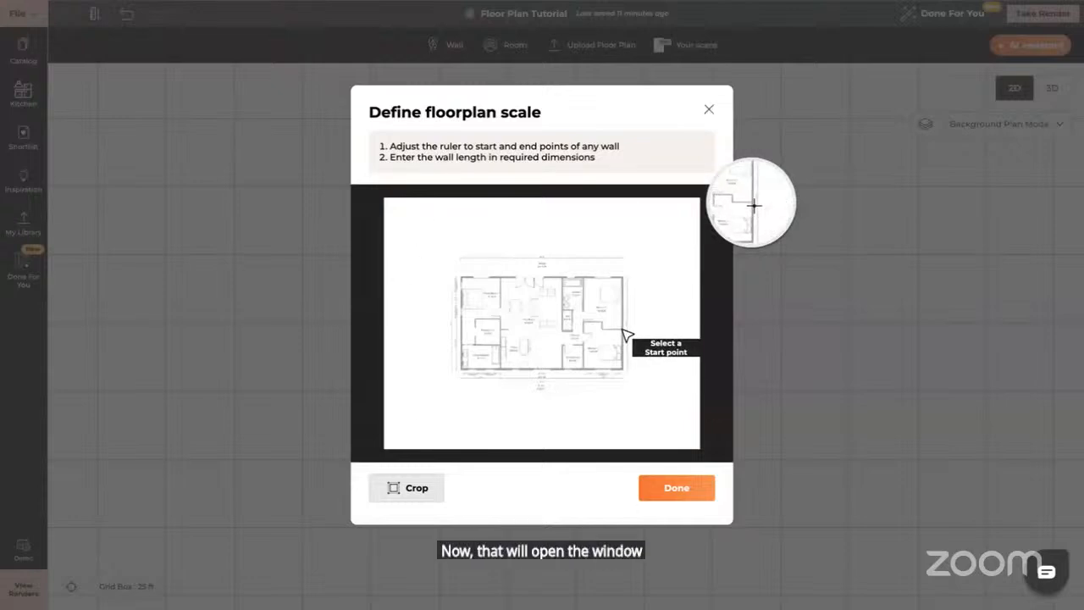
Crop the empty margins on both sides of the floor plan image, close to its outer dimension lines.
{"action": "left_click", "coordinate": [415, 488]}
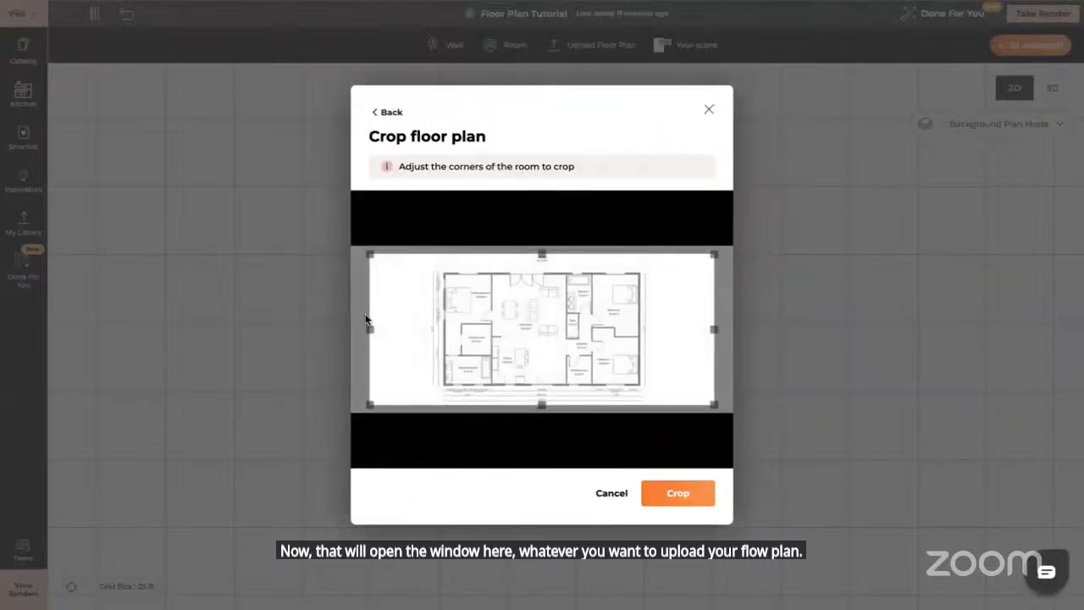
{"action": "left_click_drag", "start_coordinate": [369, 330], "coordinate": [435, 330]}
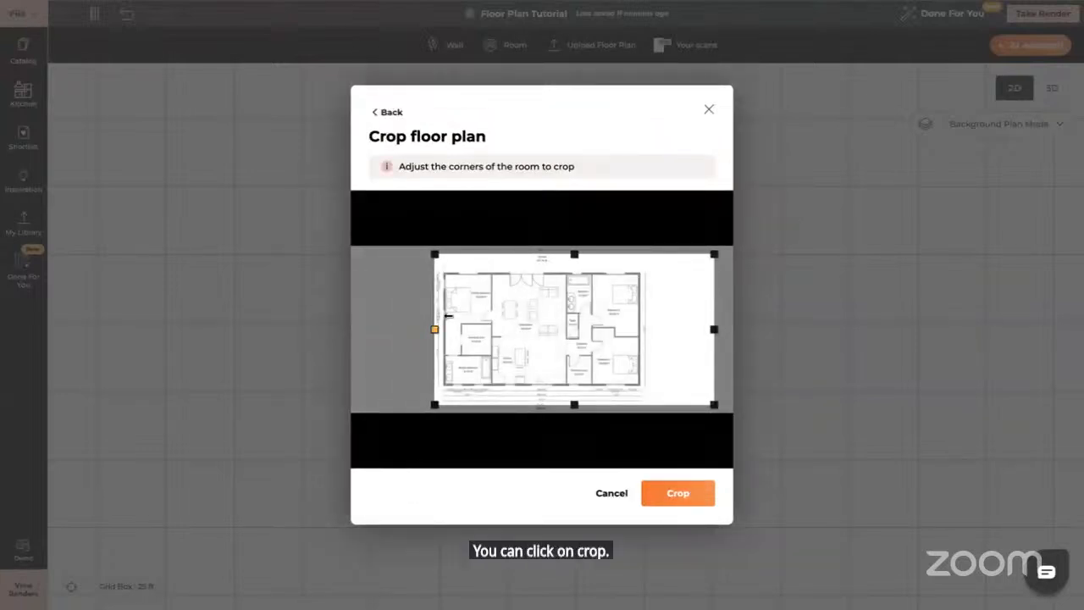
{"action": "left_click_drag", "start_coordinate": [714, 329], "coordinate": [649, 330]}
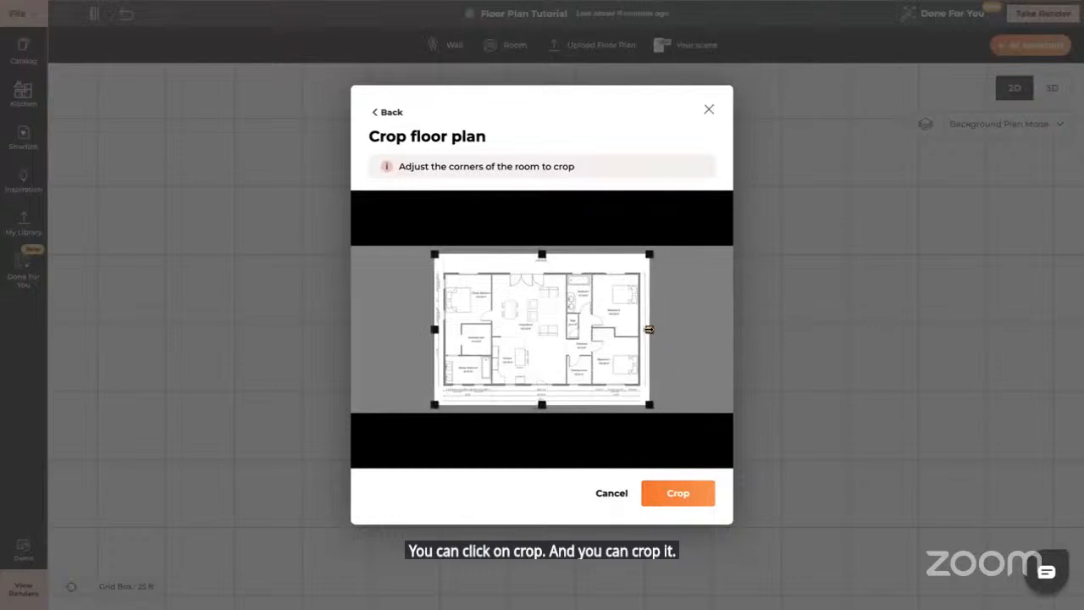
{"action": "left_click", "coordinate": [678, 498]}
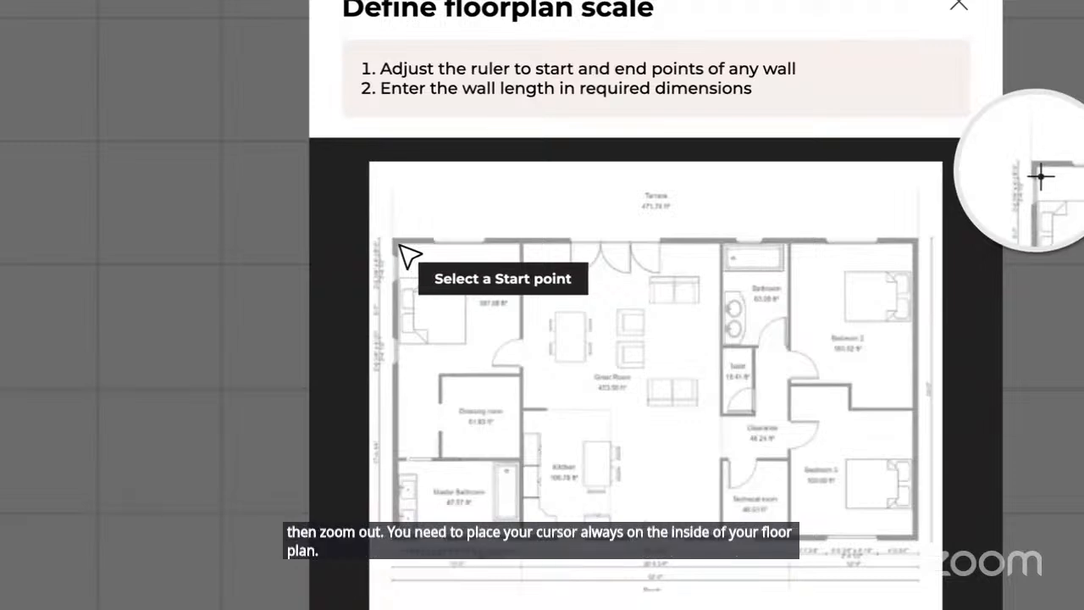
Define the floor plan scale by measuring the master bedroom side's exterior wall between its inner corners as 12 m, and apply it.
{"action": "left_click", "coordinate": [399, 245]}
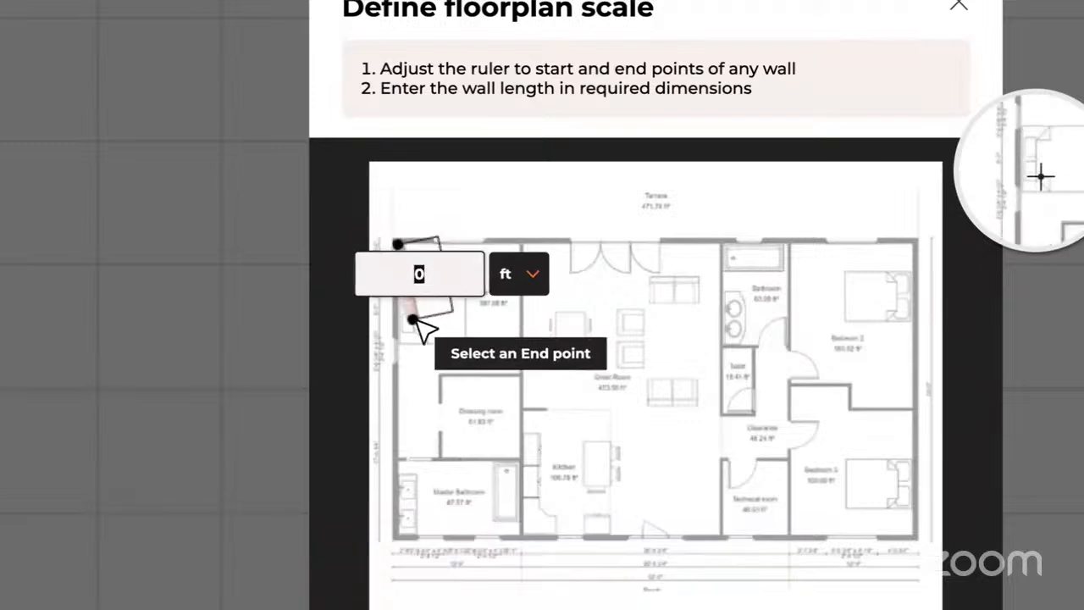
{"action": "left_click", "coordinate": [417, 533]}
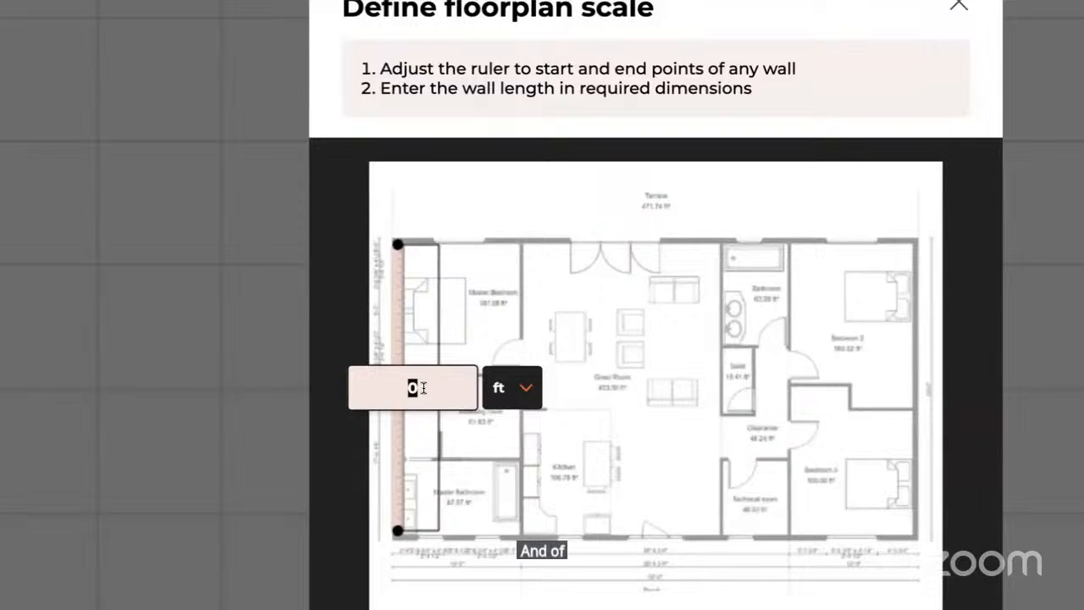
{"action": "type", "text": "12"}
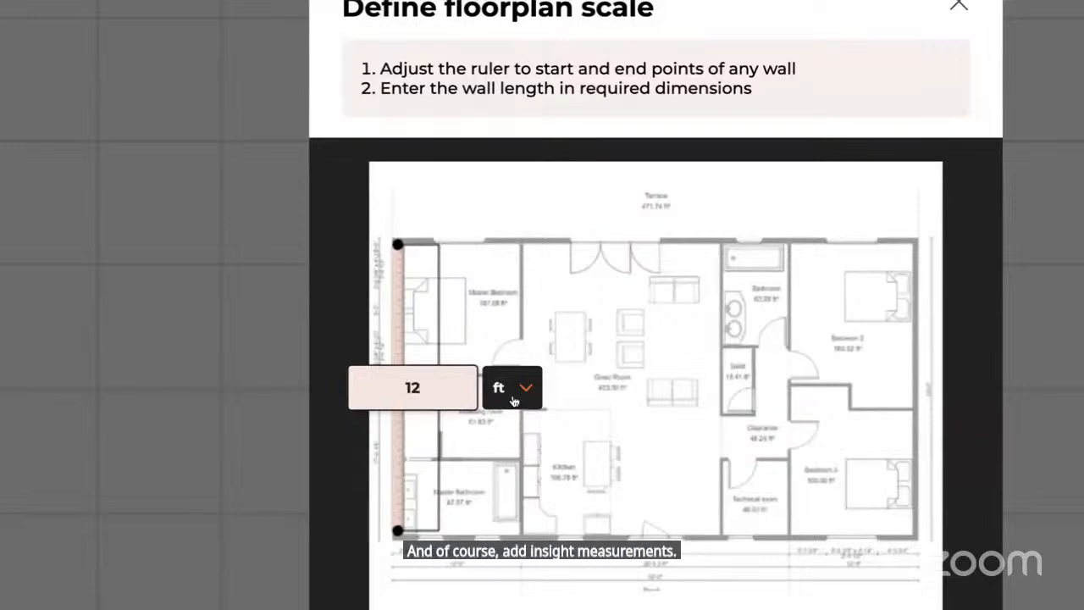
{"action": "left_click", "coordinate": [524, 388]}
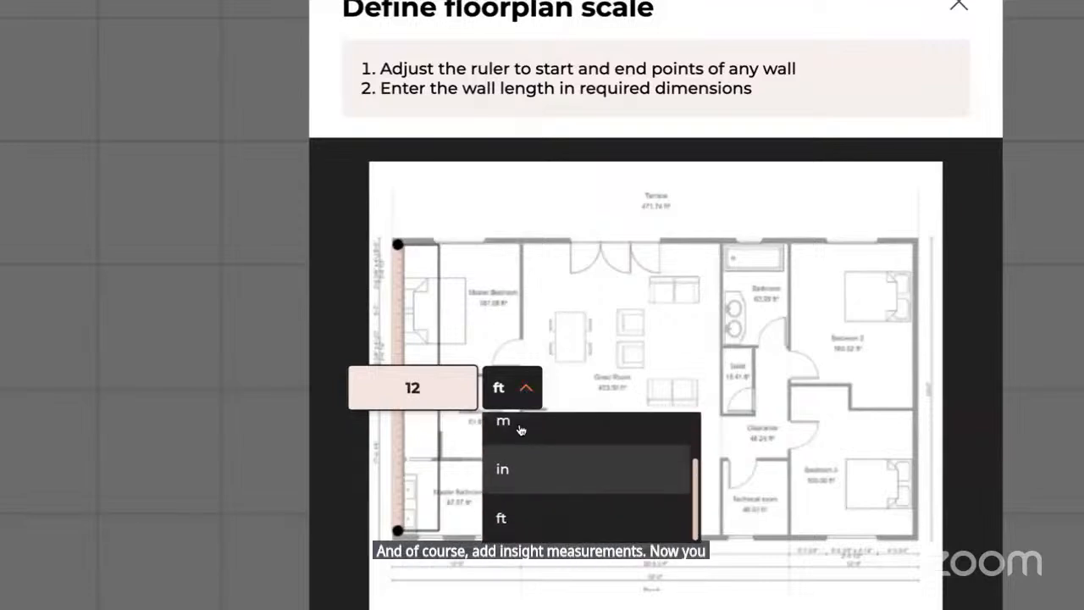
{"action": "left_click", "coordinate": [518, 428]}
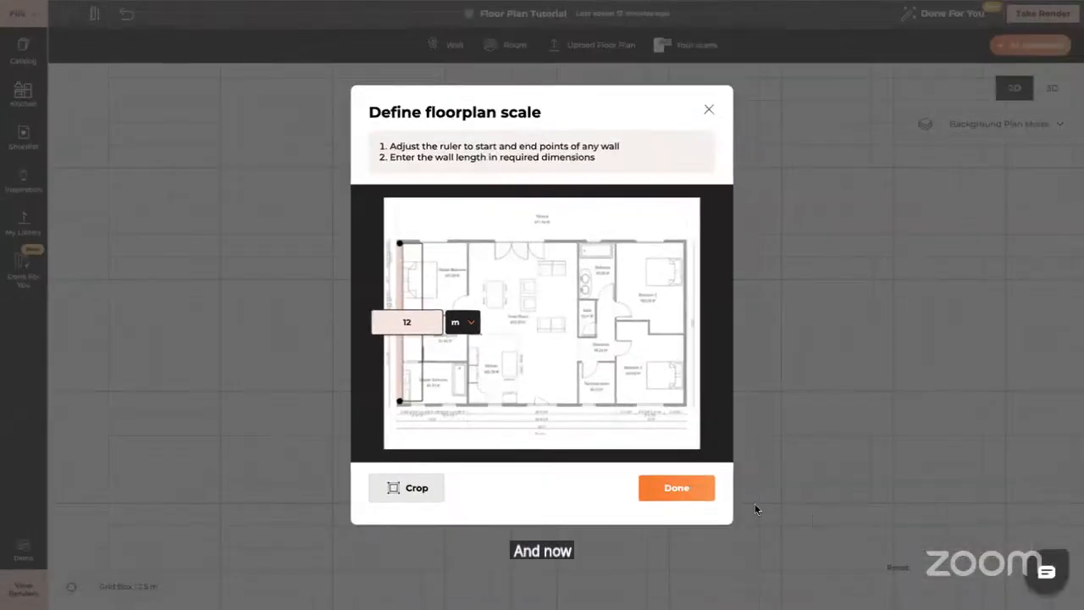
{"action": "left_click", "coordinate": [683, 489]}
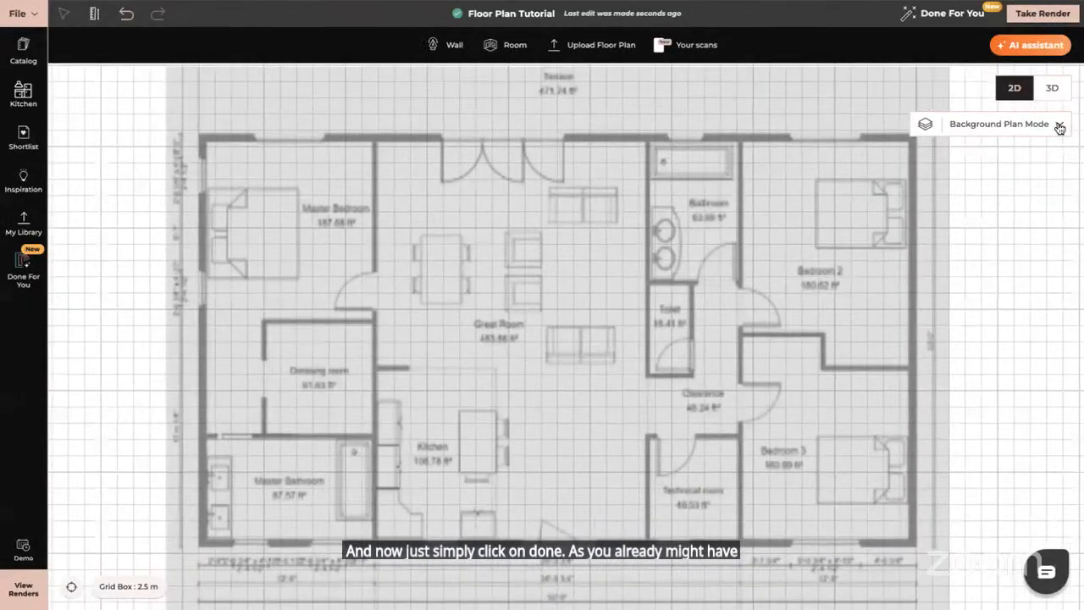
Shift the background floor plan slightly sideways and change the view from Background Plan Mode to Floor Plan Mode.
{"action": "left_click", "coordinate": [1057, 124]}
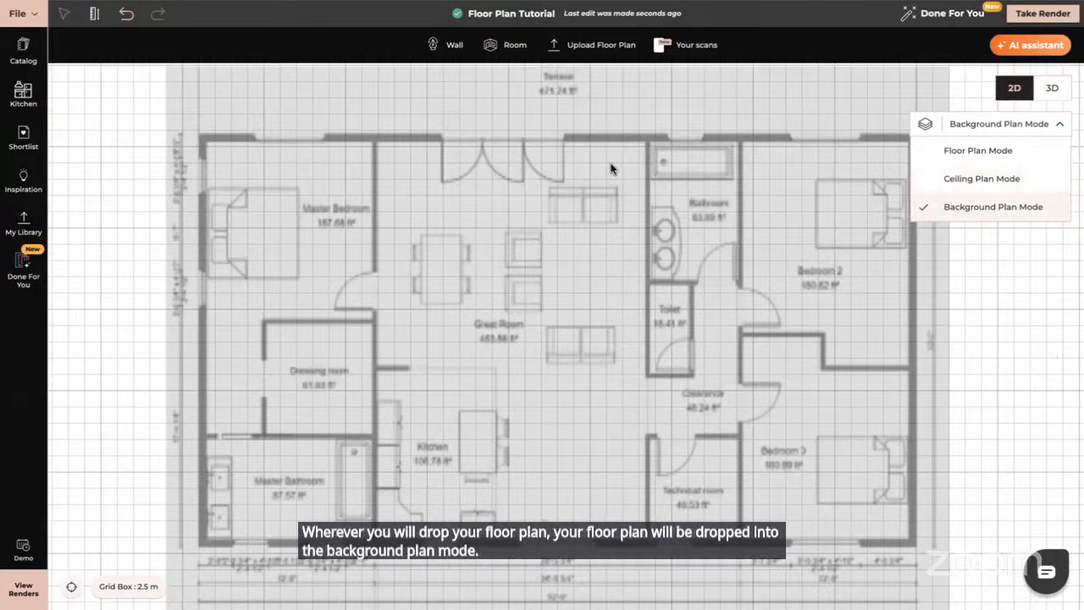
{"action": "mouse_move", "coordinate": [572, 261]}
{"action": "left_mouse_down"}
{"action": "mouse_move", "coordinate": [498, 268]}
{"action": "mouse_move", "coordinate": [634, 266]}
{"action": "mouse_move", "coordinate": [566, 269]}
{"action": "left_mouse_up"}
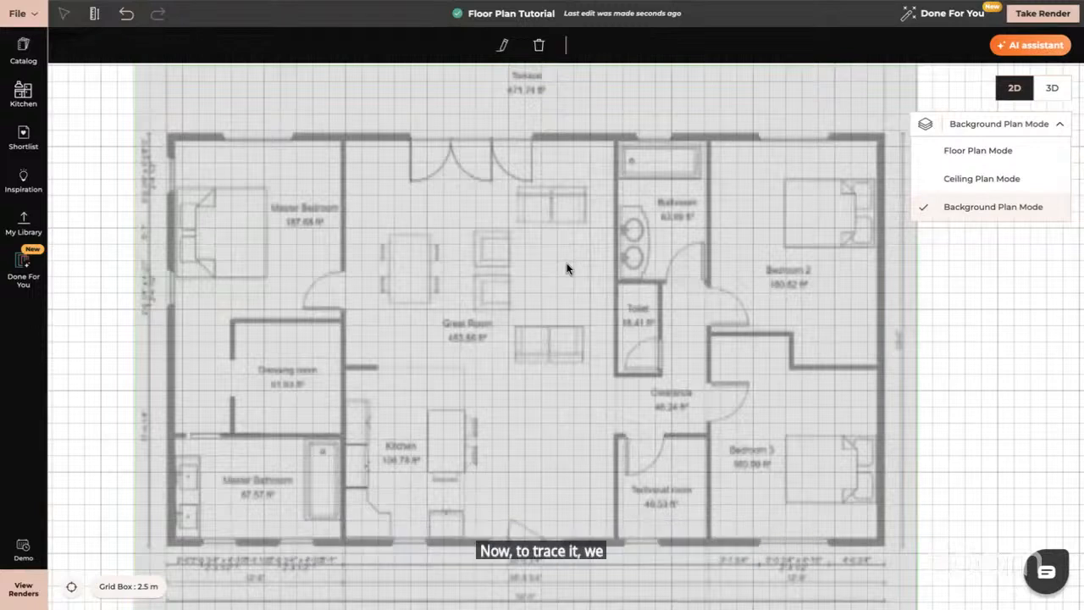
{"action": "left_click", "coordinate": [980, 151]}
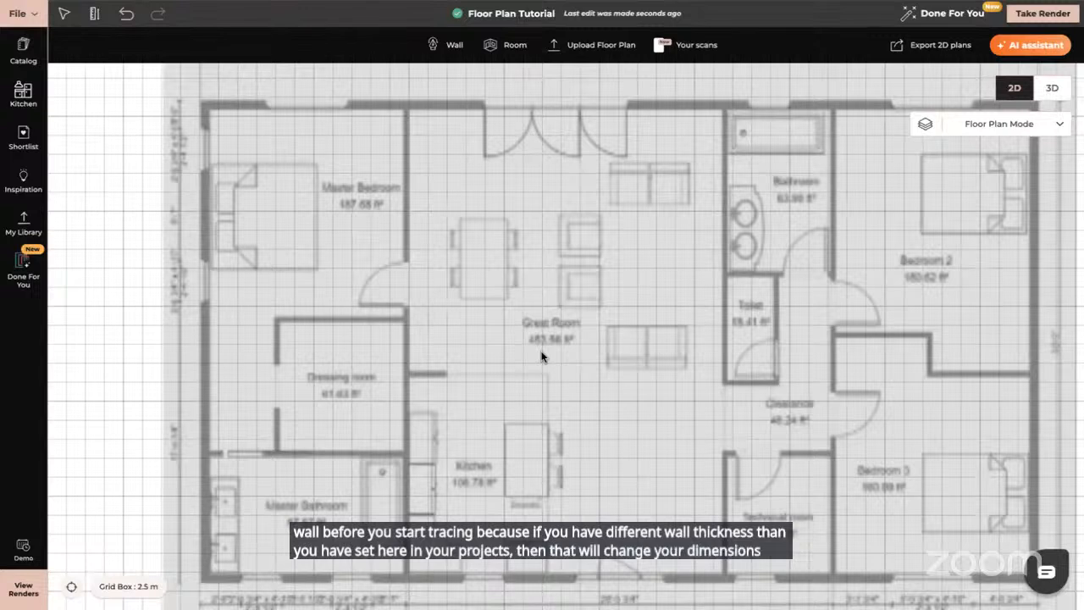
Measure the thickness of the exterior wall above the master bedroom with the Ruler.
{"action": "scroll", "coordinate": [327, 165], "scroll_direction": "up", "scroll_amount": 5}
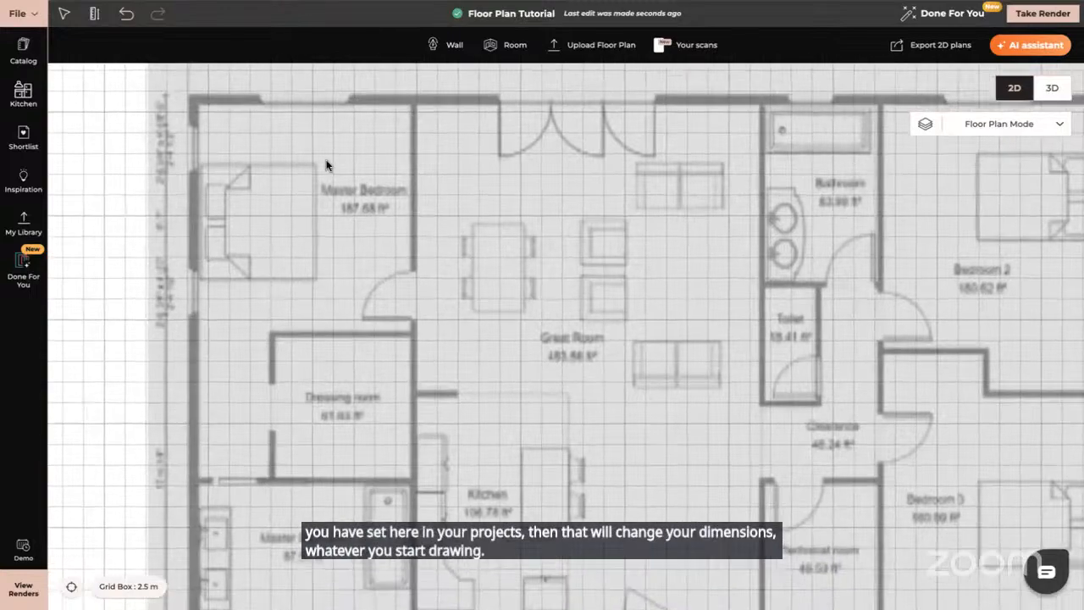
{"action": "scroll", "coordinate": [327, 164], "scroll_direction": "up", "scroll_amount": 5}
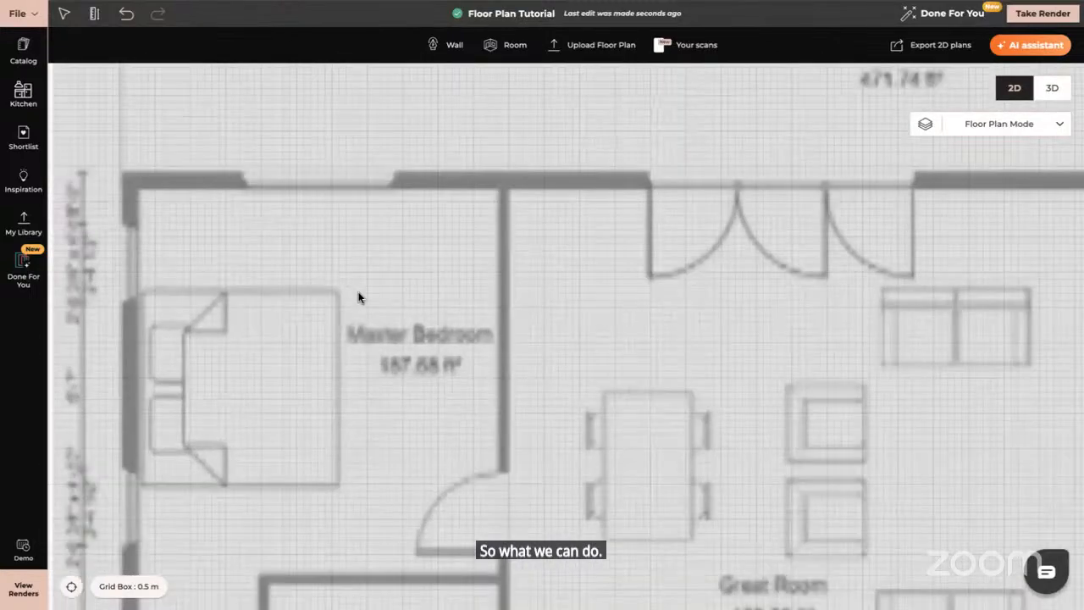
{"action": "left_click_drag", "start_coordinate": [222, 252], "coordinate": [339, 316]}
{"action": "scroll", "coordinate": [338, 317], "scroll_direction": "up", "scroll_amount": 2}
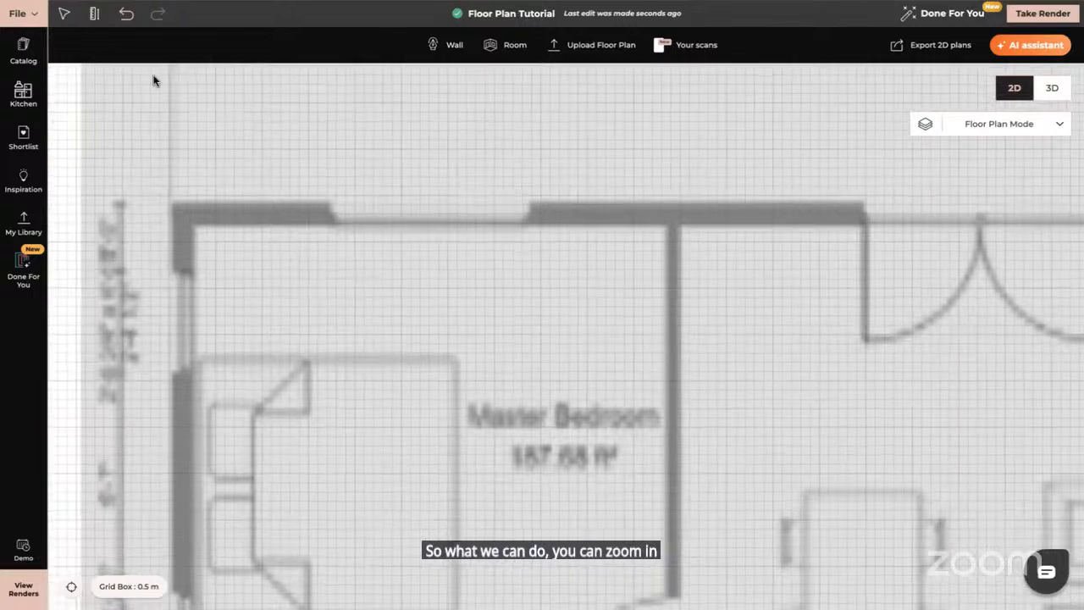
{"action": "left_click", "coordinate": [94, 17]}
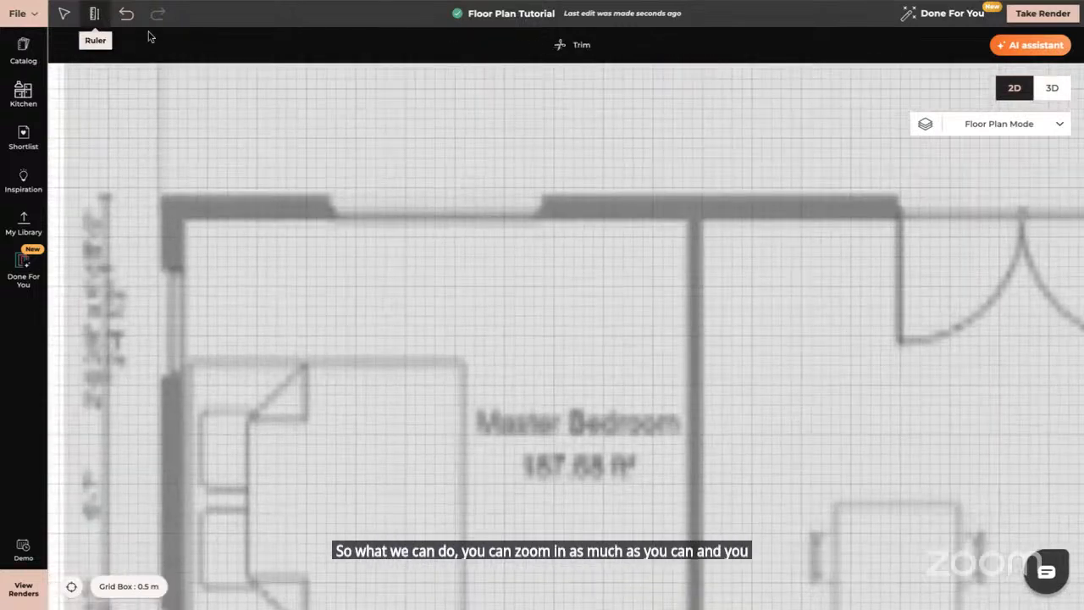
{"action": "left_click", "coordinate": [241, 191]}
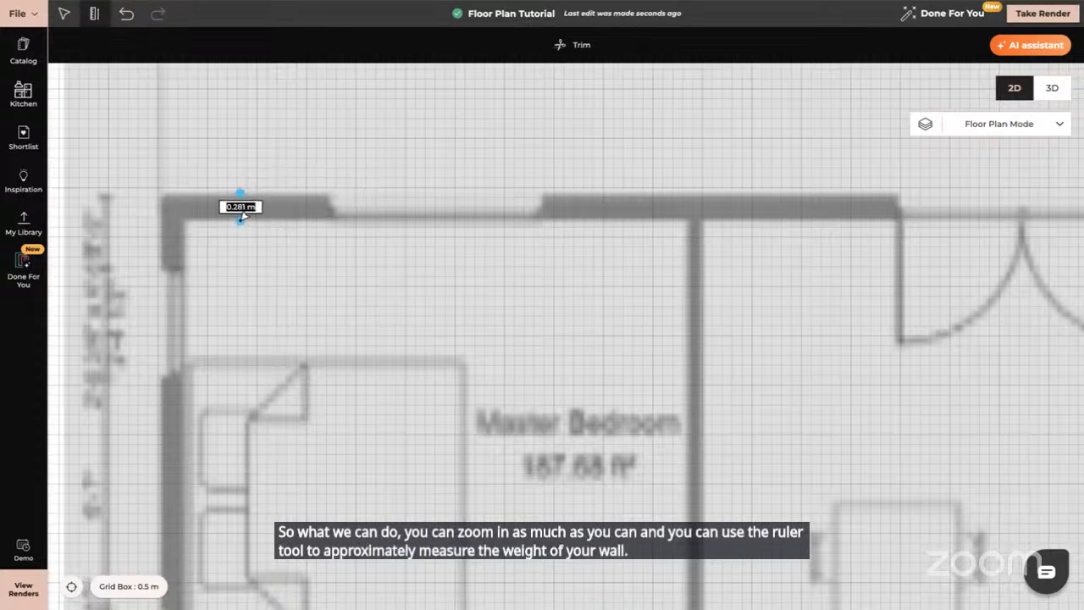
{"action": "left_click", "coordinate": [240, 220]}
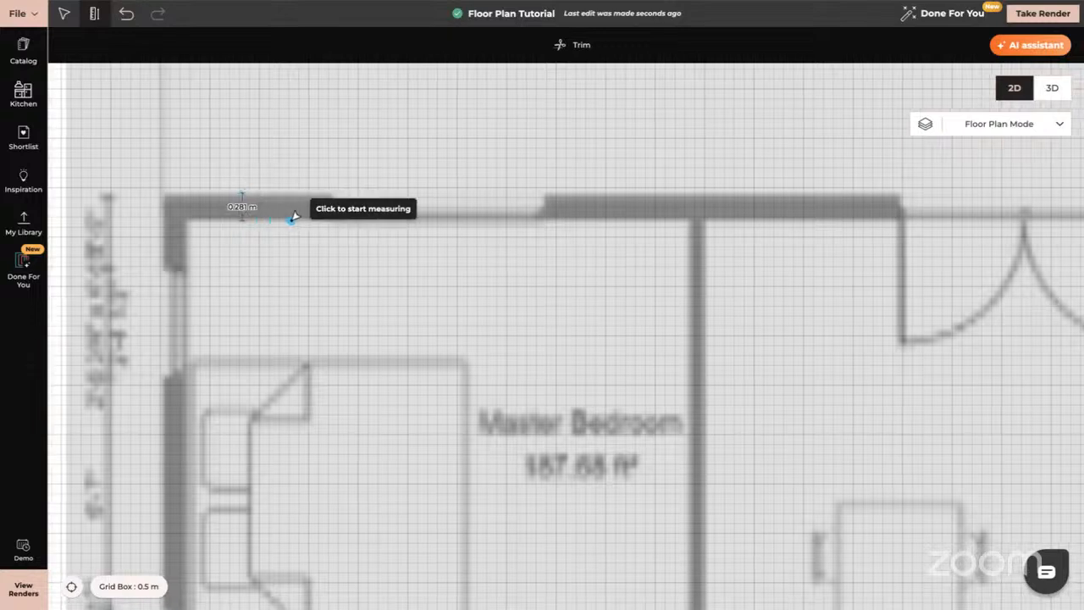
{"action": "key", "text": "Escape"}
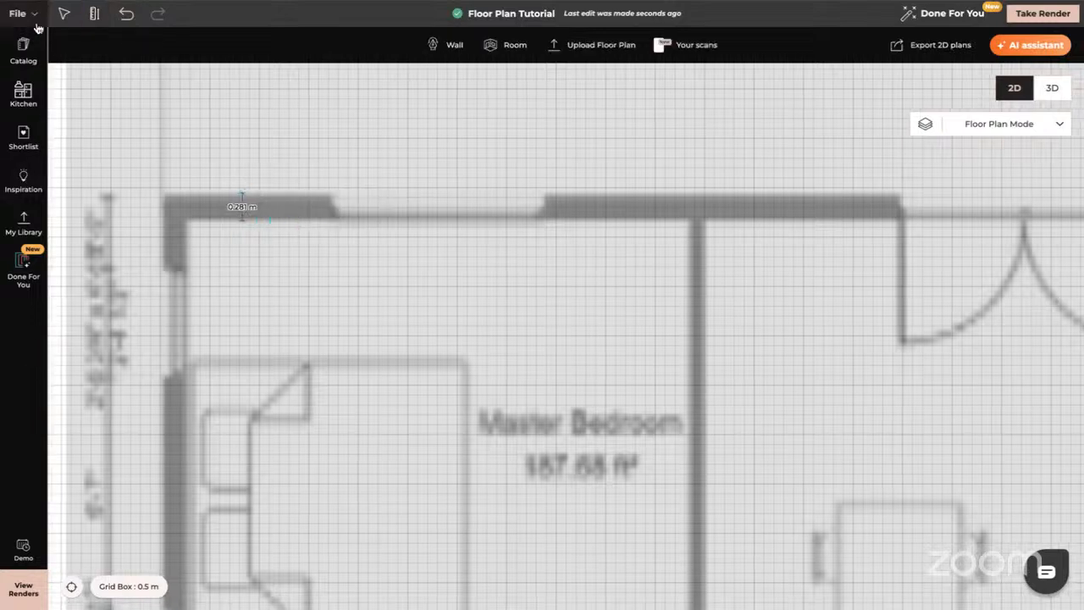
Check the project's Wall Thickness setting against the measured wall.
{"action": "left_click", "coordinate": [34, 14]}
{"action": "mouse_move", "coordinate": [68, 181]}
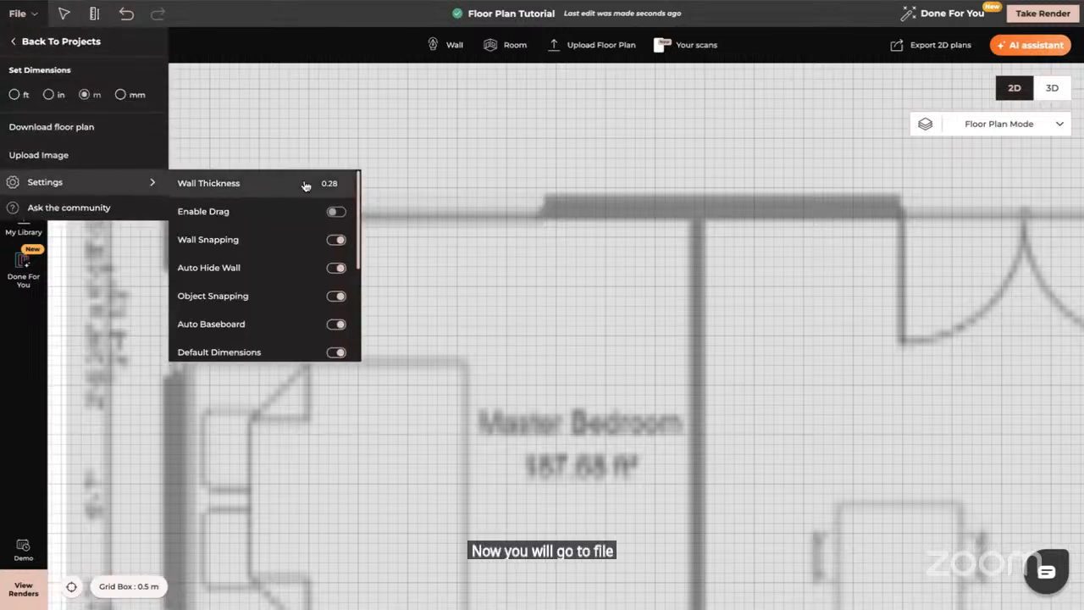
{"action": "left_click", "coordinate": [343, 184]}
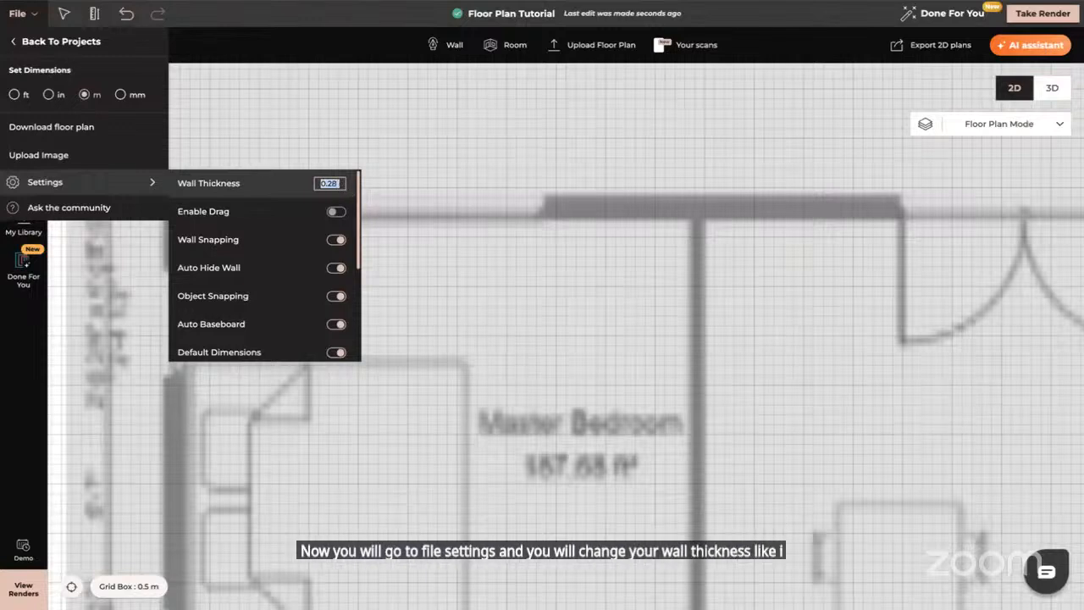
{"action": "left_click", "coordinate": [1, 375]}
{"action": "left_click", "coordinate": [96, 14]}
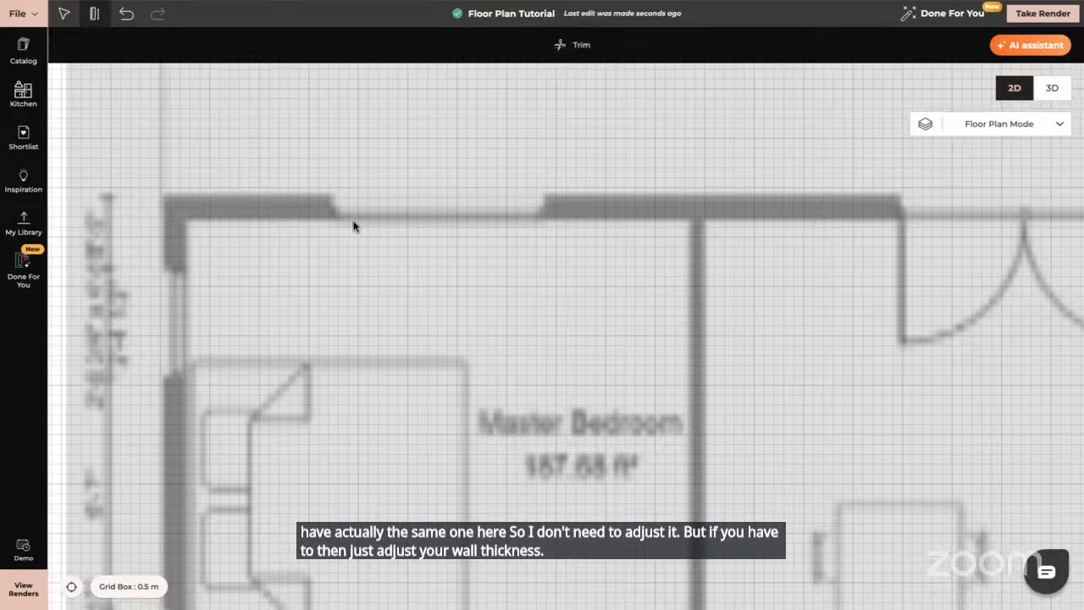
{"action": "scroll", "coordinate": [353, 225], "scroll_direction": "down", "scroll_amount": 5}
{"action": "scroll", "coordinate": [387, 354], "scroll_direction": "down", "scroll_amount": 1}
{"action": "left_click_drag", "start_coordinate": [387, 353], "coordinate": [402, 255]}
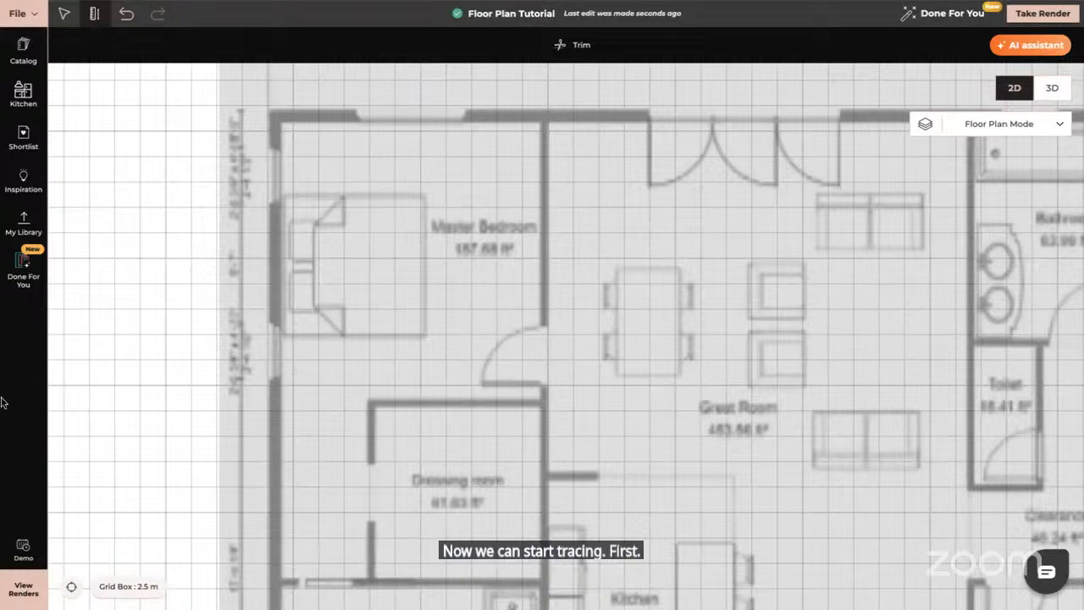
{"action": "left_click", "coordinate": [99, 14]}
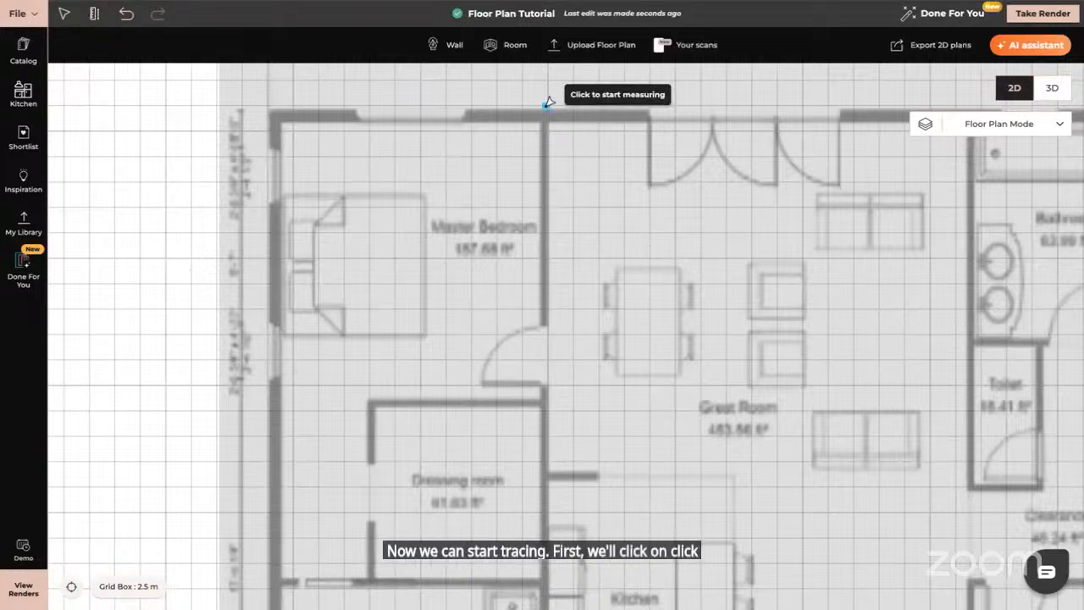
{"action": "left_click", "coordinate": [456, 46]}
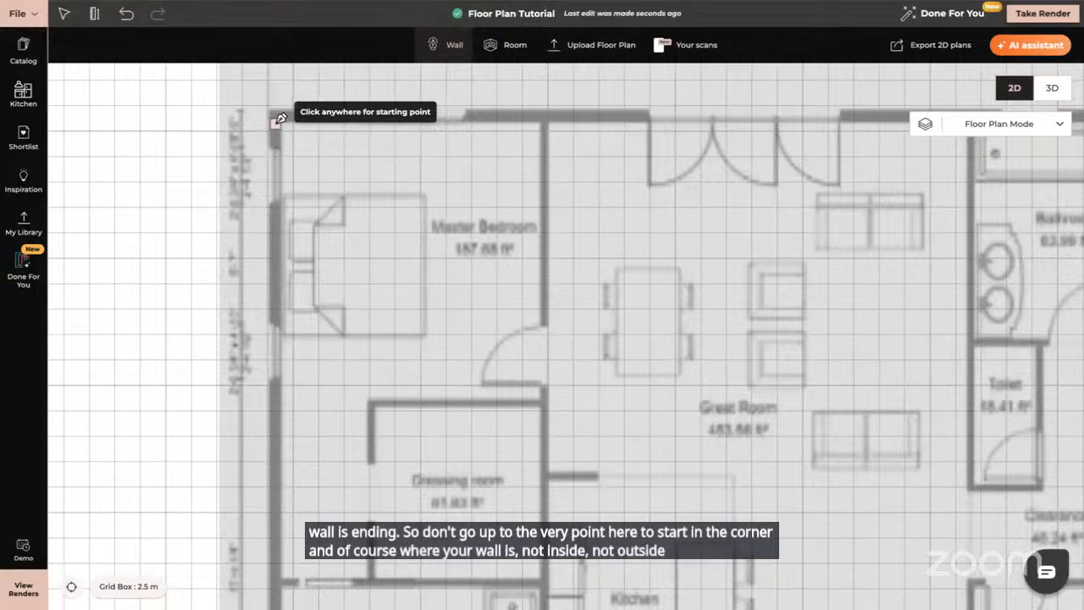
{"action": "scroll", "coordinate": [280, 118], "scroll_direction": "down", "scroll_amount": 5}
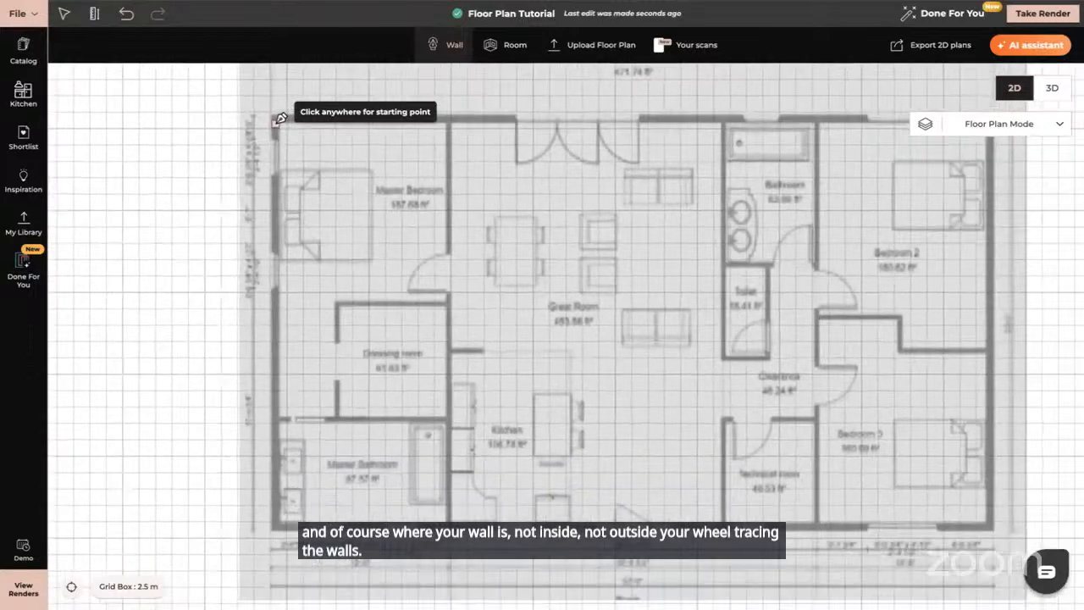
{"action": "scroll", "coordinate": [280, 117], "scroll_direction": "down", "scroll_amount": 1}
{"action": "left_click", "coordinate": [277, 123]}
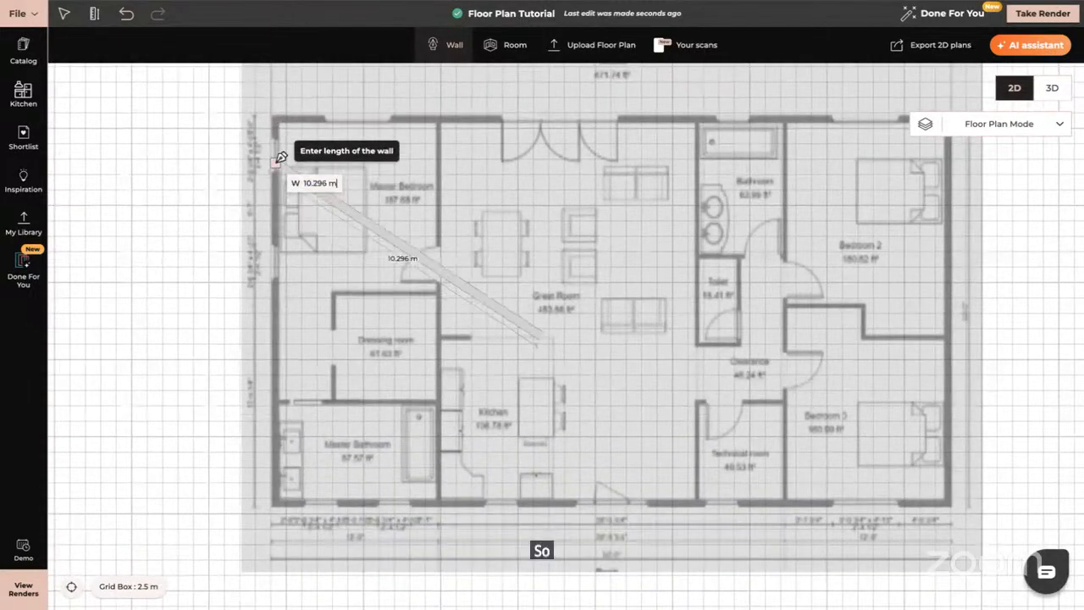
{"action": "key", "text": "Escape"}
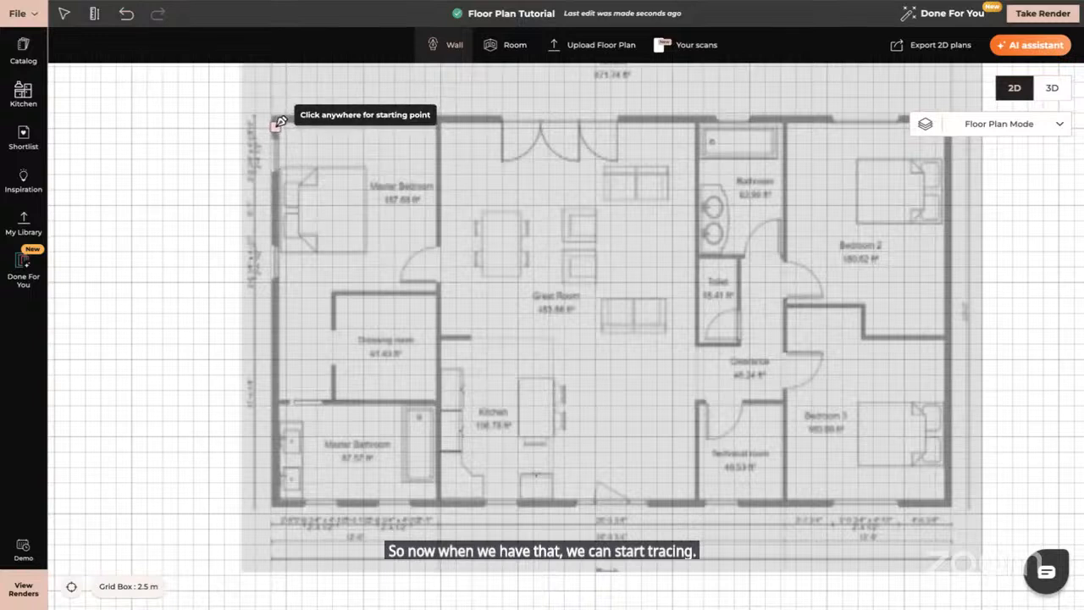
Try tracing the master bedroom side's exterior wall between its inner corners, about 11.94 m long, and undo it.
{"action": "left_click", "coordinate": [277, 123]}
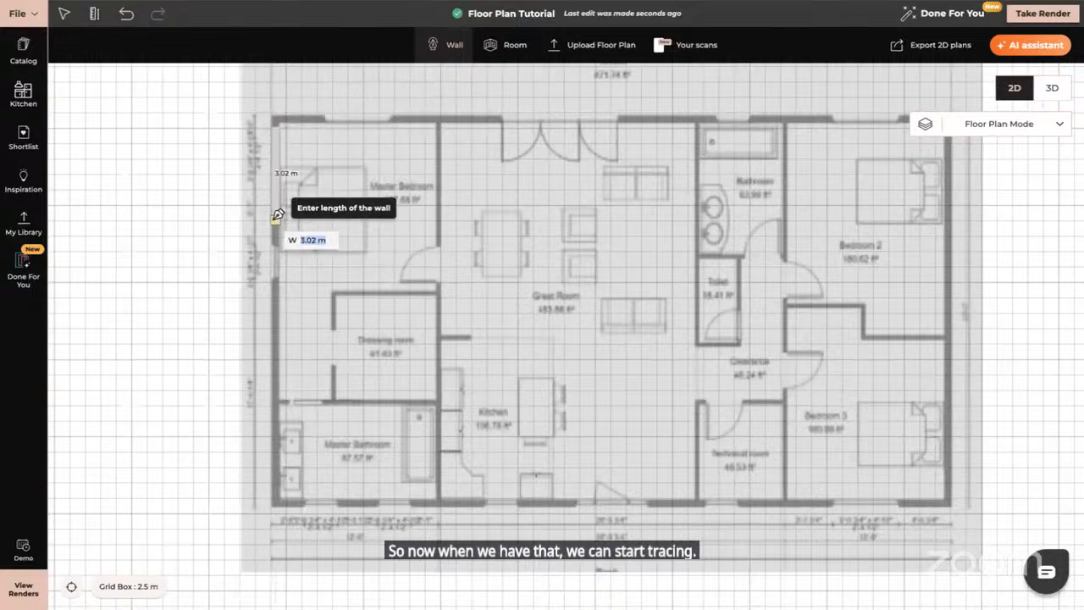
{"action": "left_click", "coordinate": [275, 495]}
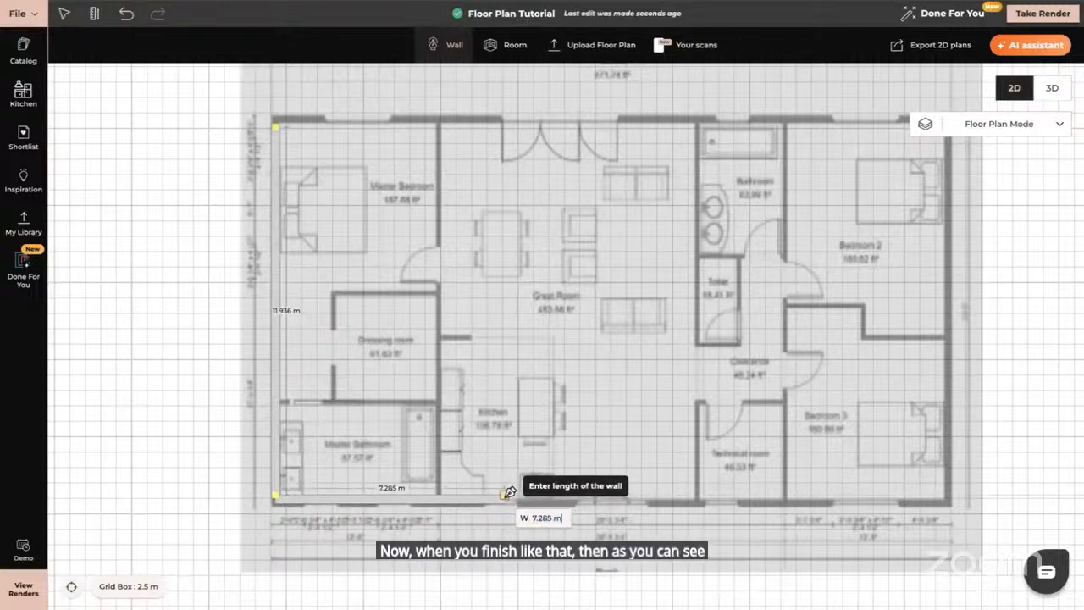
{"action": "key", "text": "Escape"}
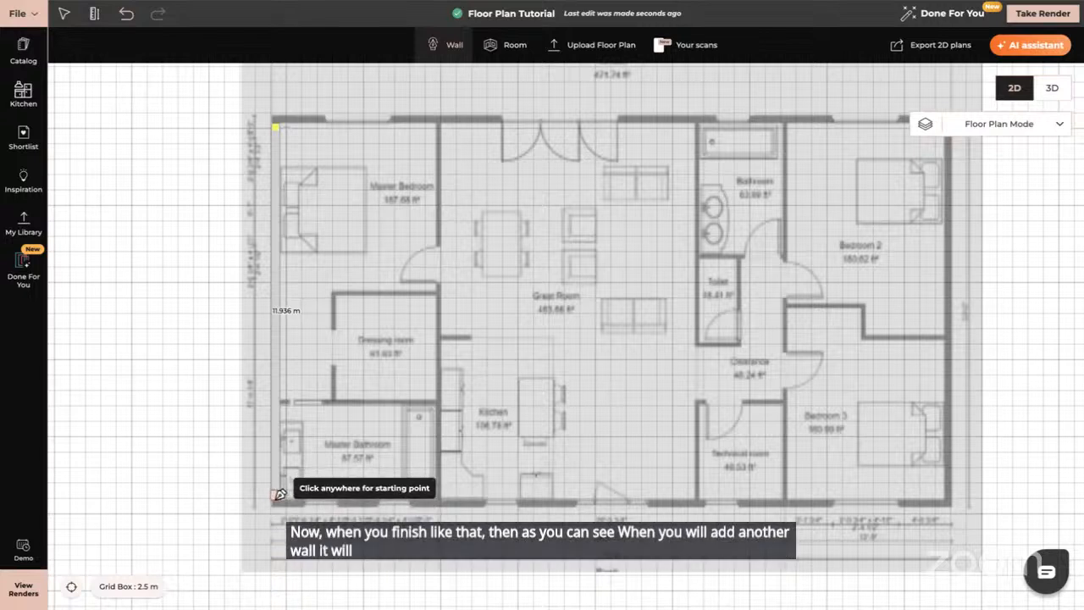
{"action": "key", "text": "Escape"}
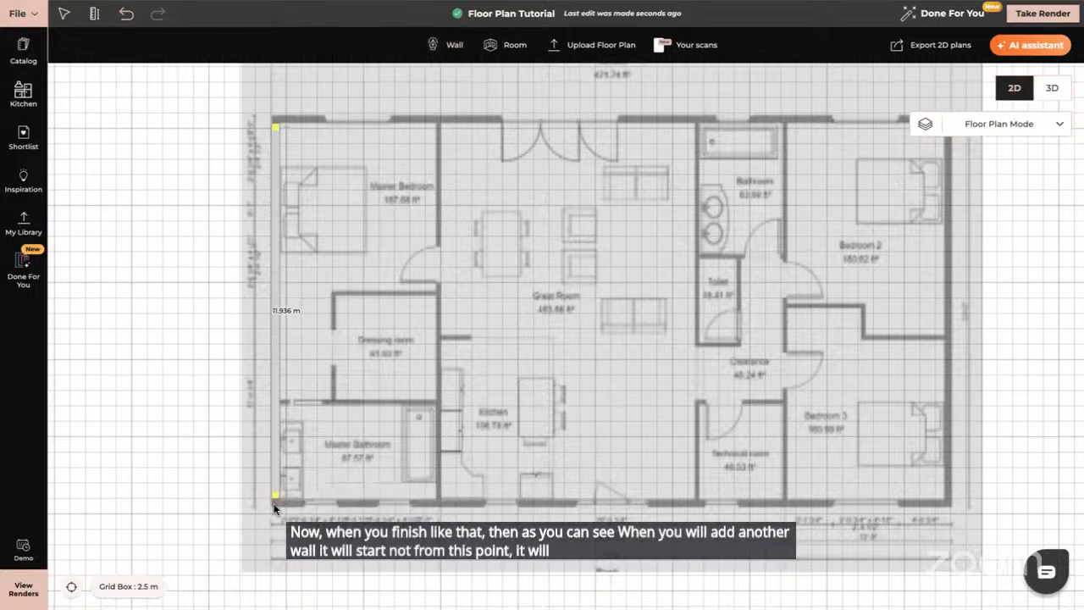
{"action": "left_click", "coordinate": [126, 14]}
Trace the exterior wall along the master bedroom side from its upper corner to its lower corner, about 12.13 m long.
{"action": "left_click", "coordinate": [448, 45]}
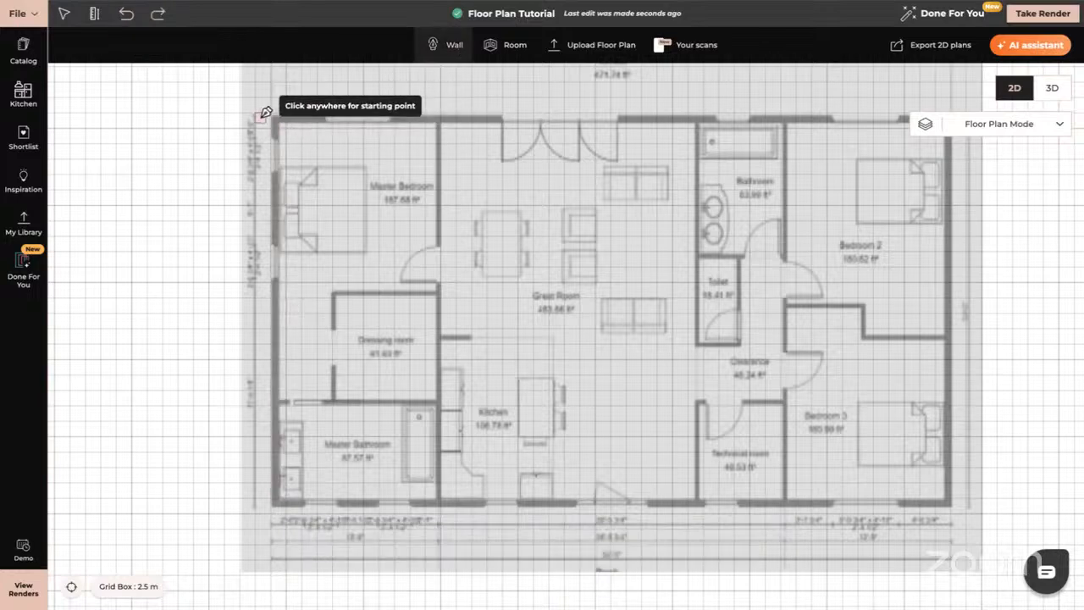
{"action": "scroll", "coordinate": [280, 118], "scroll_direction": "up", "scroll_amount": 3}
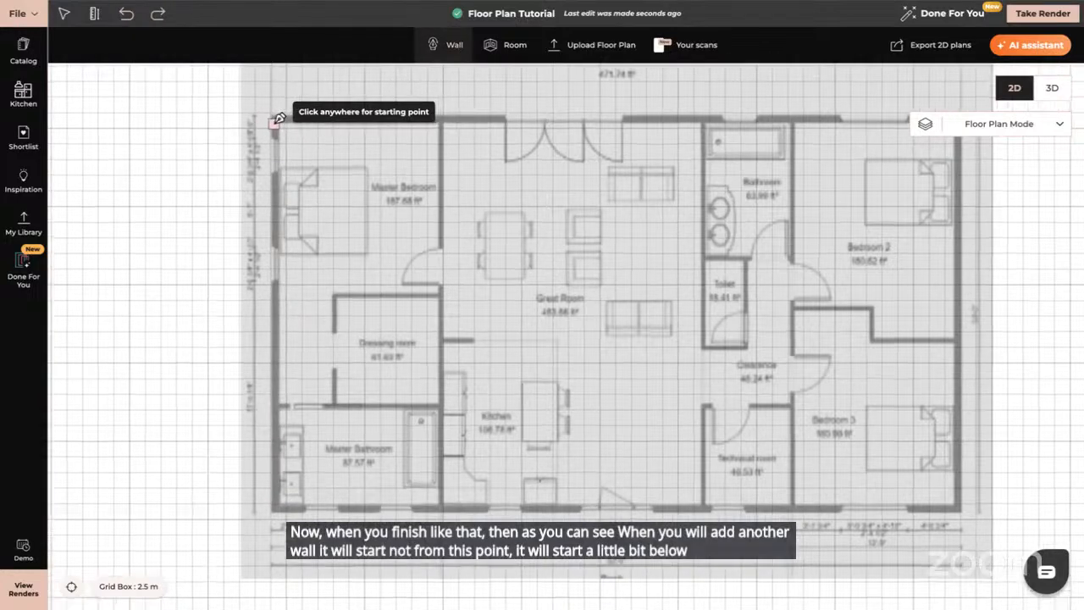
{"action": "scroll", "coordinate": [280, 118], "scroll_direction": "up", "scroll_amount": 4}
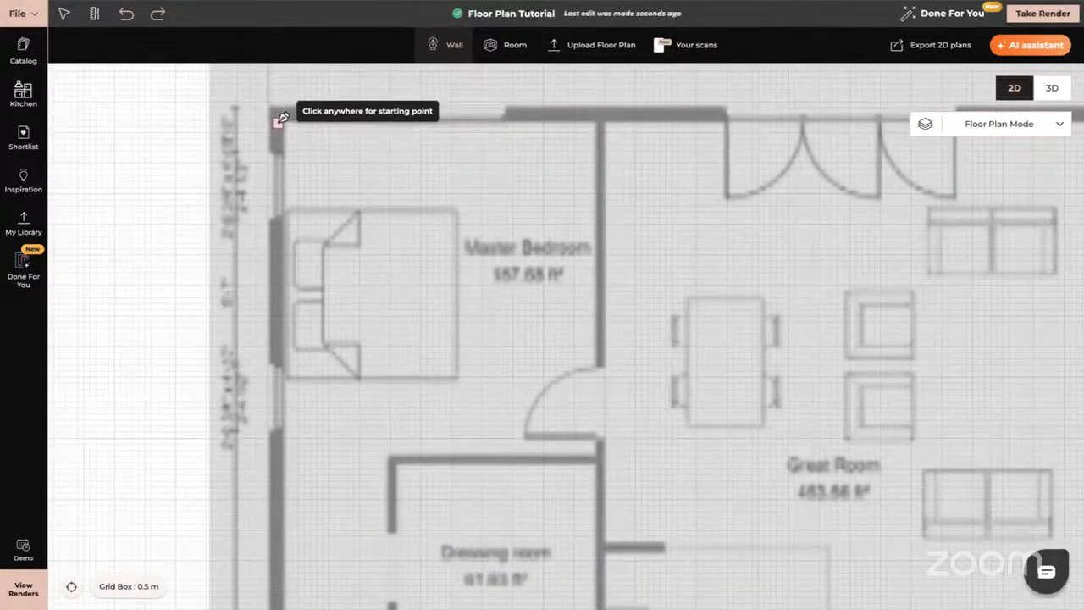
{"action": "left_click", "coordinate": [280, 121]}
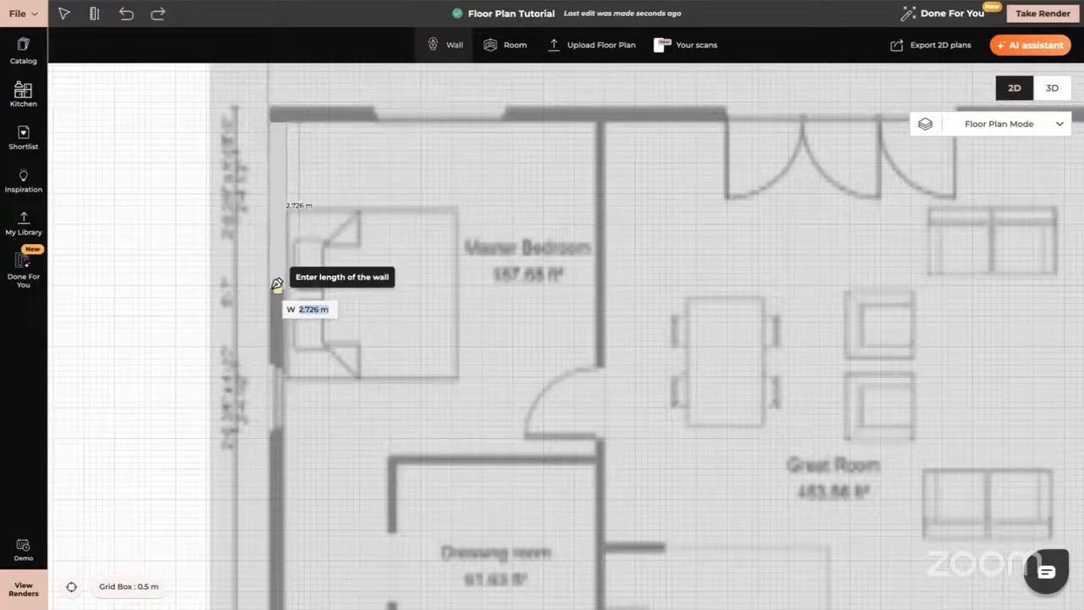
{"action": "scroll", "coordinate": [277, 319], "scroll_direction": "down", "scroll_amount": 5}
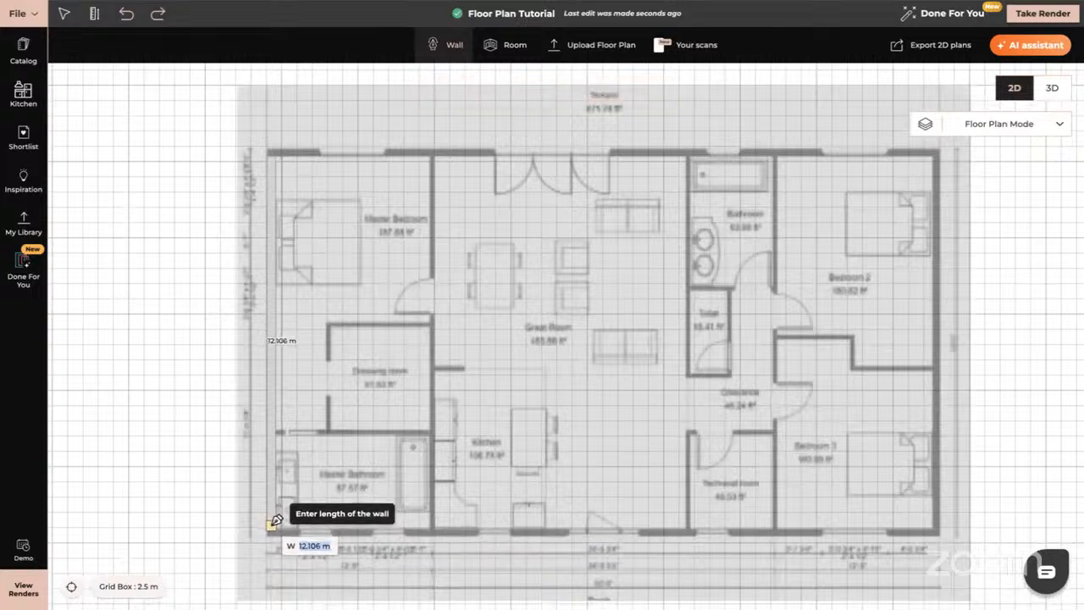
{"action": "left_click", "coordinate": [275, 522]}
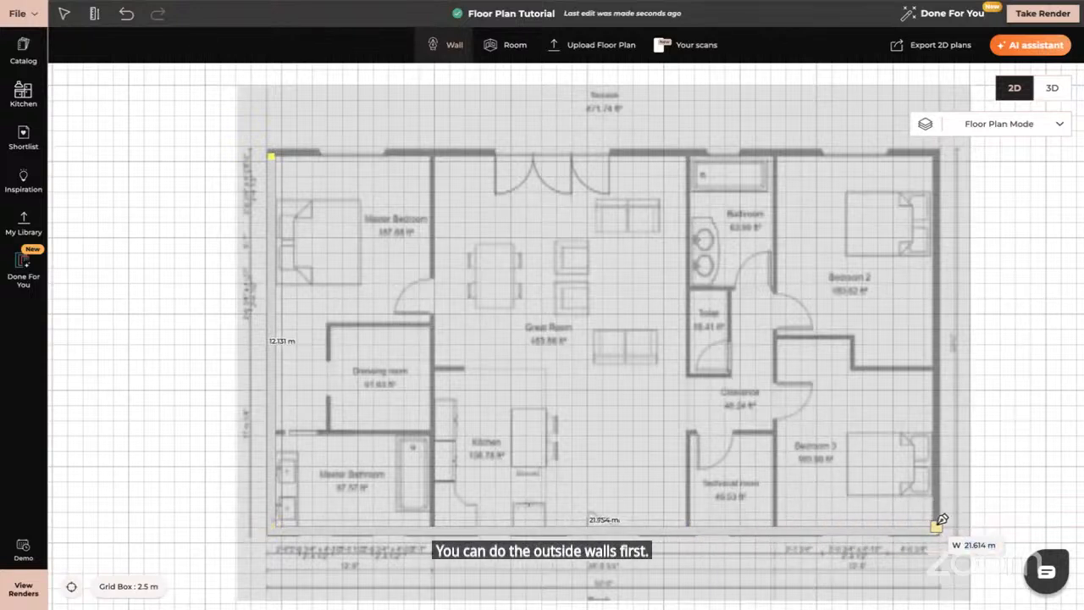
Trace the remaining three exterior walls around the plan, about 21.6 m by 12.13 m, closing the outline at the starting corner.
{"action": "left_click", "coordinate": [938, 525]}
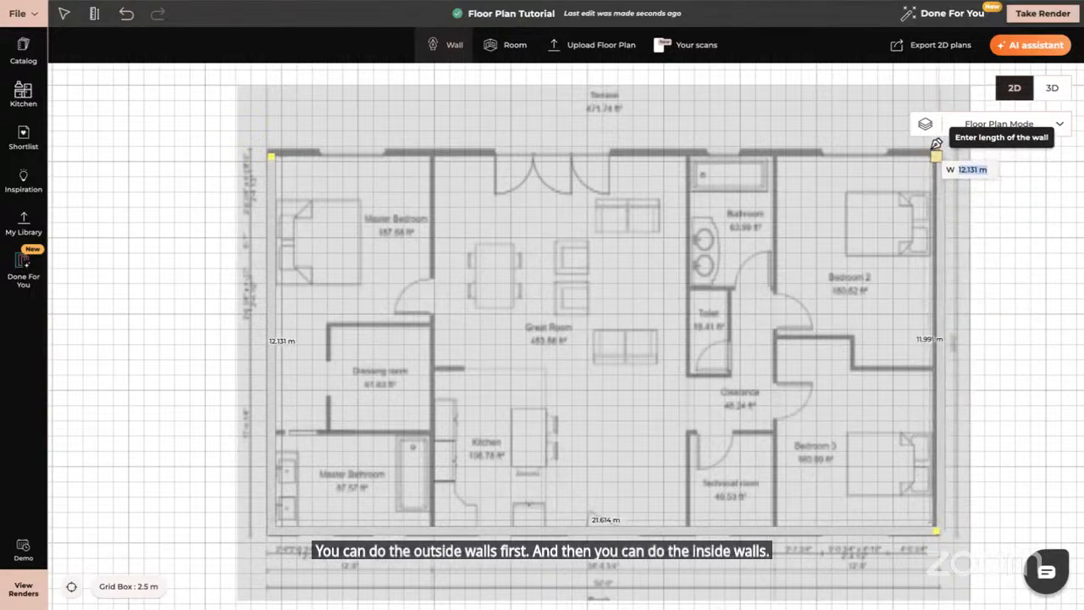
{"action": "left_click", "coordinate": [936, 155]}
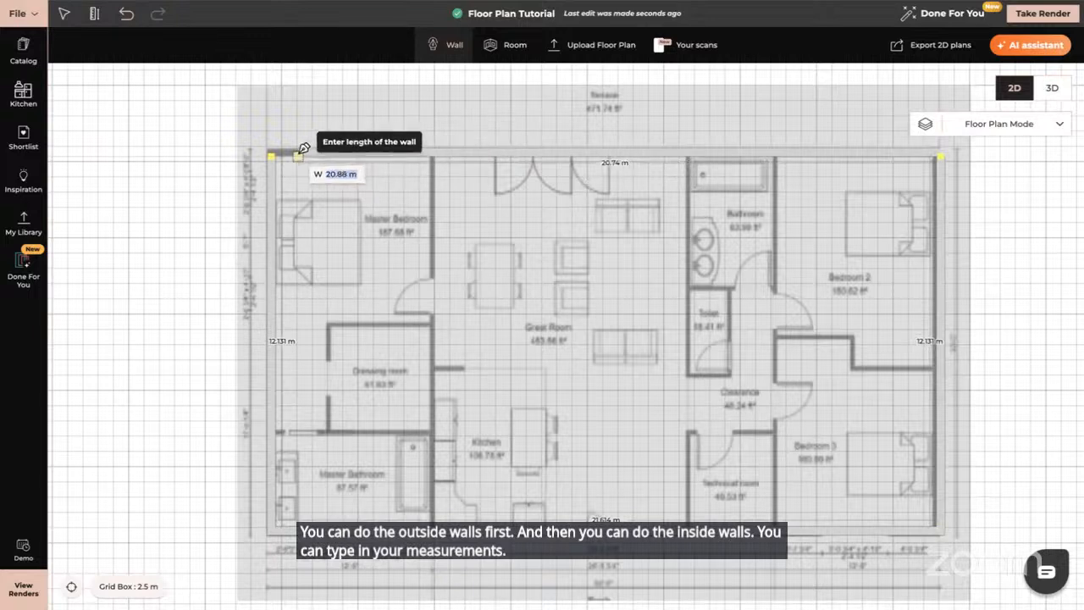
{"action": "left_click", "coordinate": [271, 154]}
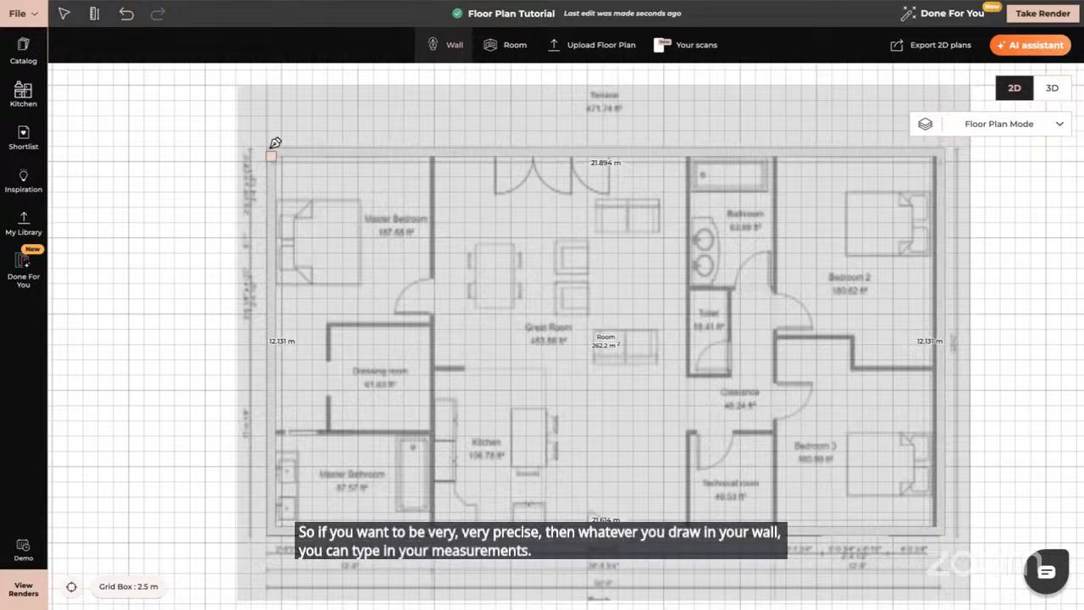
{"action": "key", "text": "Escape"}
Measure the thickness of the interior wall between the master bedroom and the great room with the Ruler.
{"action": "scroll", "coordinate": [460, 268], "scroll_direction": "up", "scroll_amount": 5}
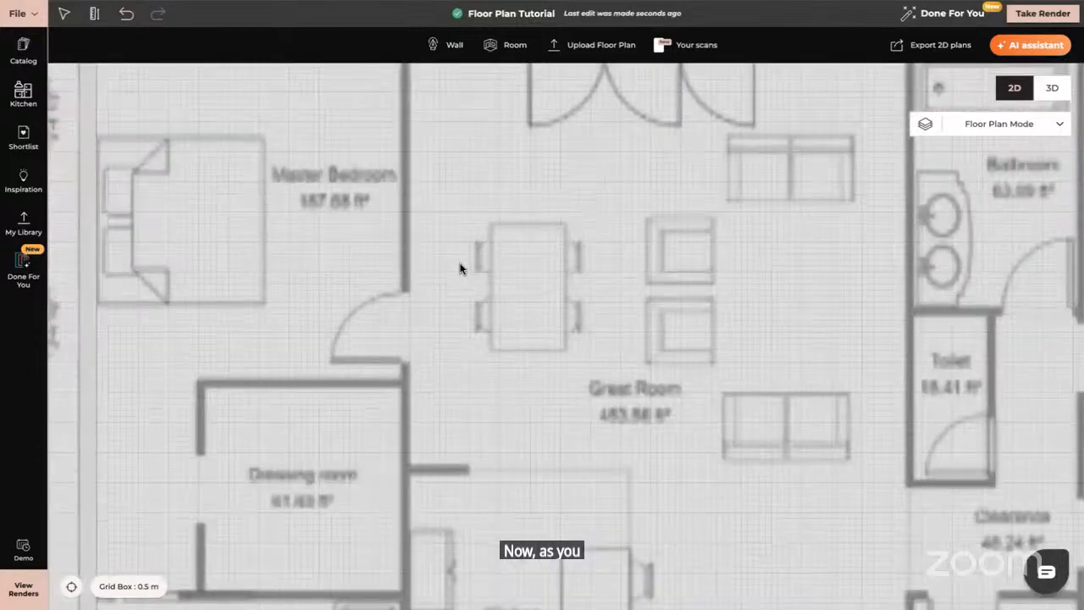
{"action": "scroll", "coordinate": [460, 268], "scroll_direction": "down", "scroll_amount": 2}
{"action": "scroll", "coordinate": [460, 268], "scroll_direction": "up", "scroll_amount": 2}
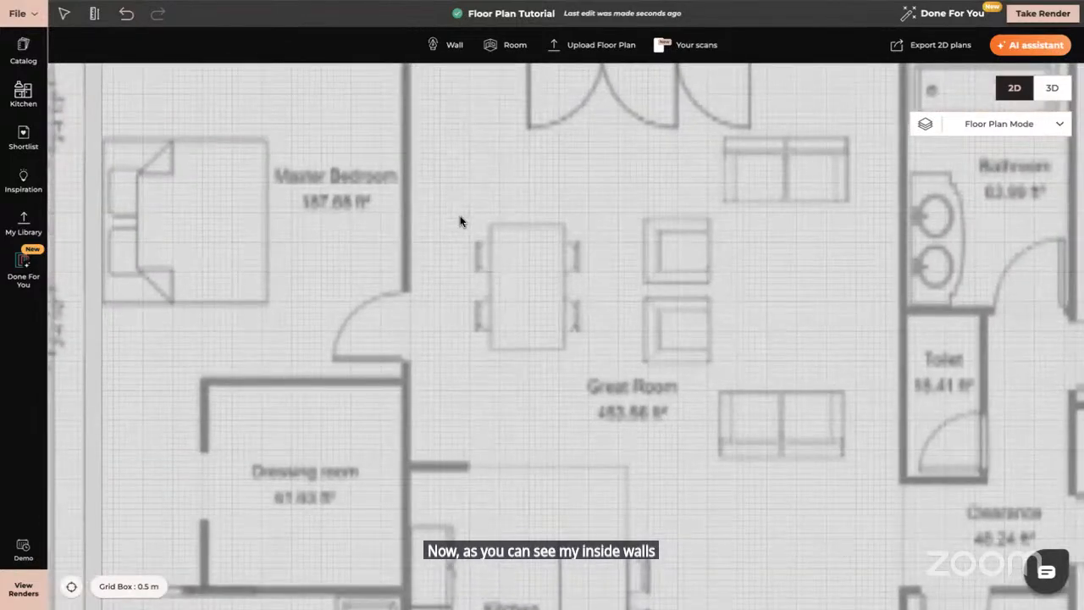
{"action": "scroll", "coordinate": [467, 336], "scroll_direction": "up", "scroll_amount": 5}
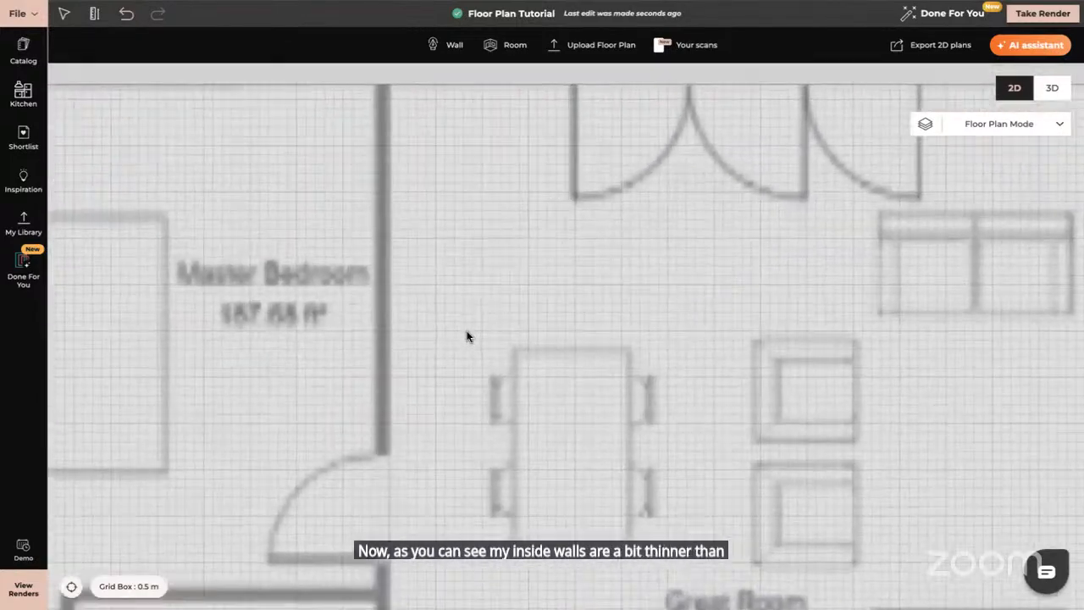
{"action": "scroll", "coordinate": [467, 336], "scroll_direction": "up", "scroll_amount": 1}
{"action": "scroll", "coordinate": [480, 262], "scroll_direction": "up", "scroll_amount": 2}
{"action": "scroll", "coordinate": [481, 262], "scroll_direction": "down", "scroll_amount": 2}
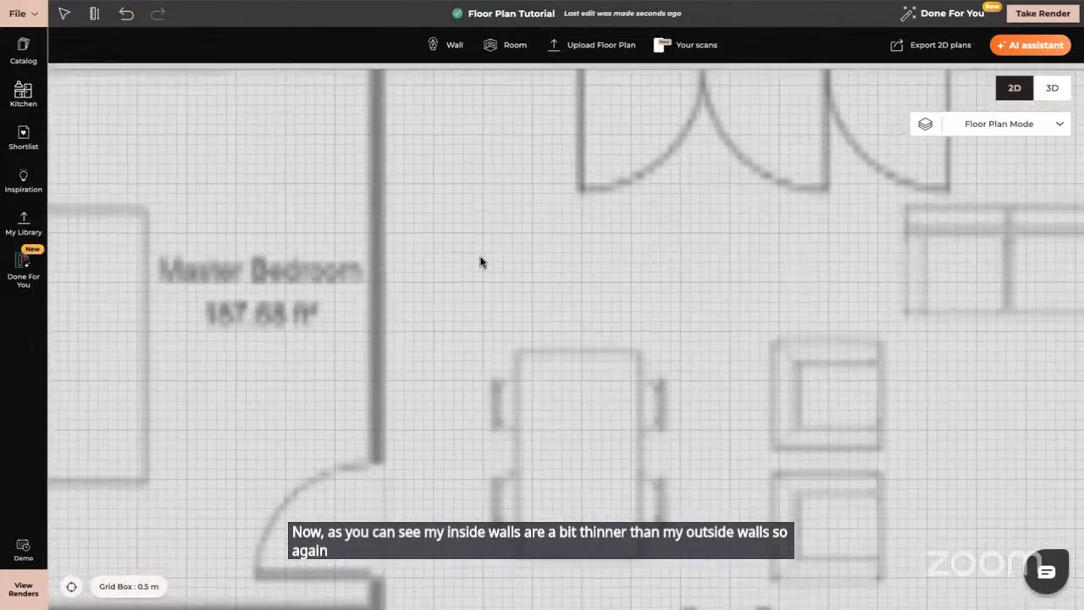
{"action": "scroll", "coordinate": [480, 259], "scroll_direction": "down", "scroll_amount": 1}
{"action": "left_click_drag", "start_coordinate": [481, 260], "coordinate": [472, 326]}
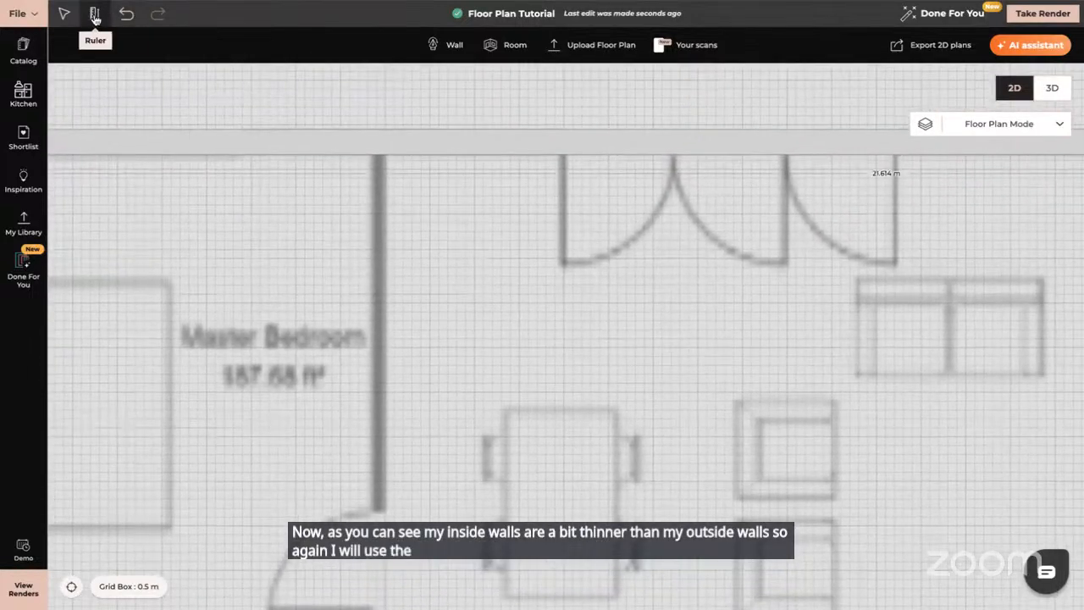
{"action": "left_click", "coordinate": [95, 17]}
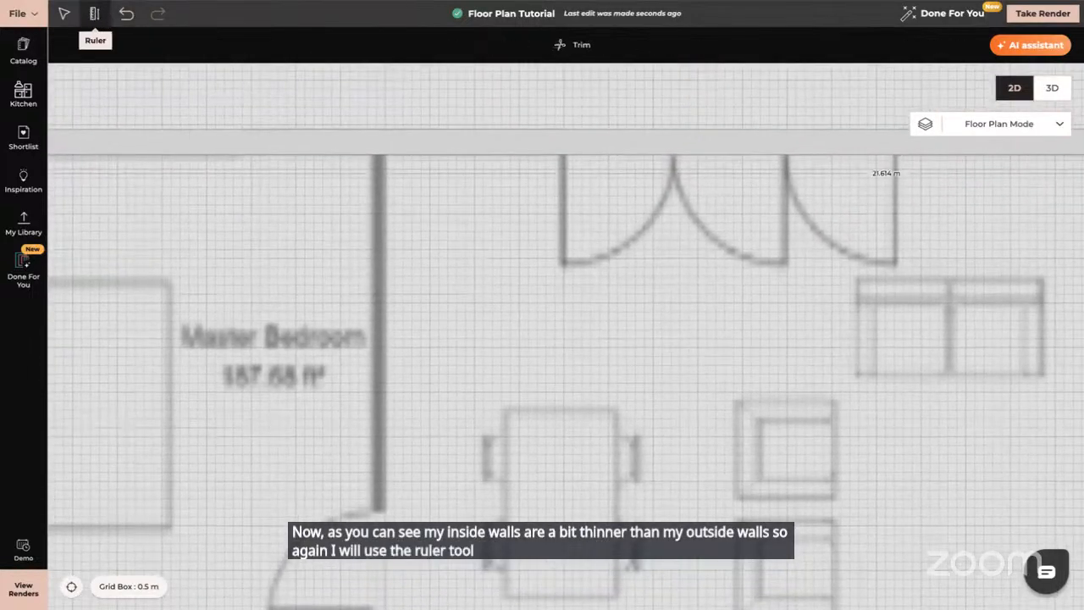
{"action": "left_click", "coordinate": [371, 211]}
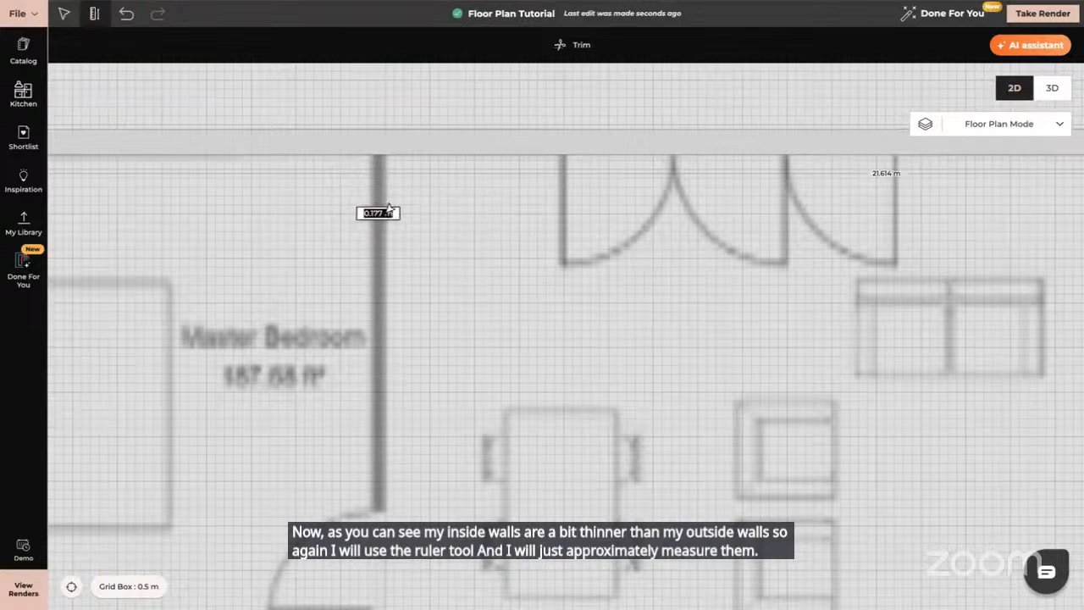
{"action": "left_click", "coordinate": [388, 206]}
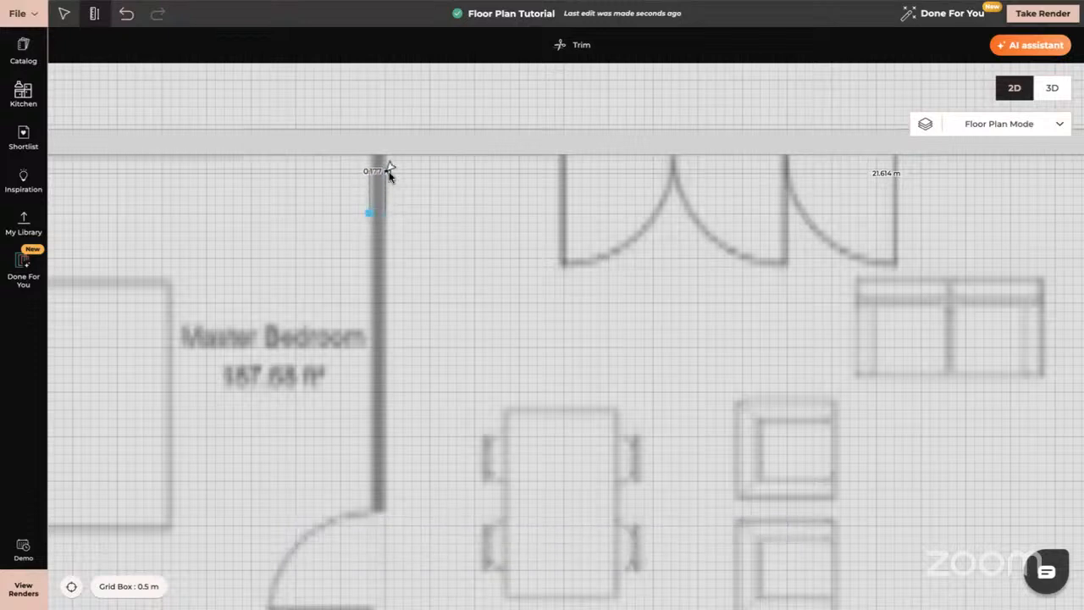
{"action": "key", "text": "Escape"}
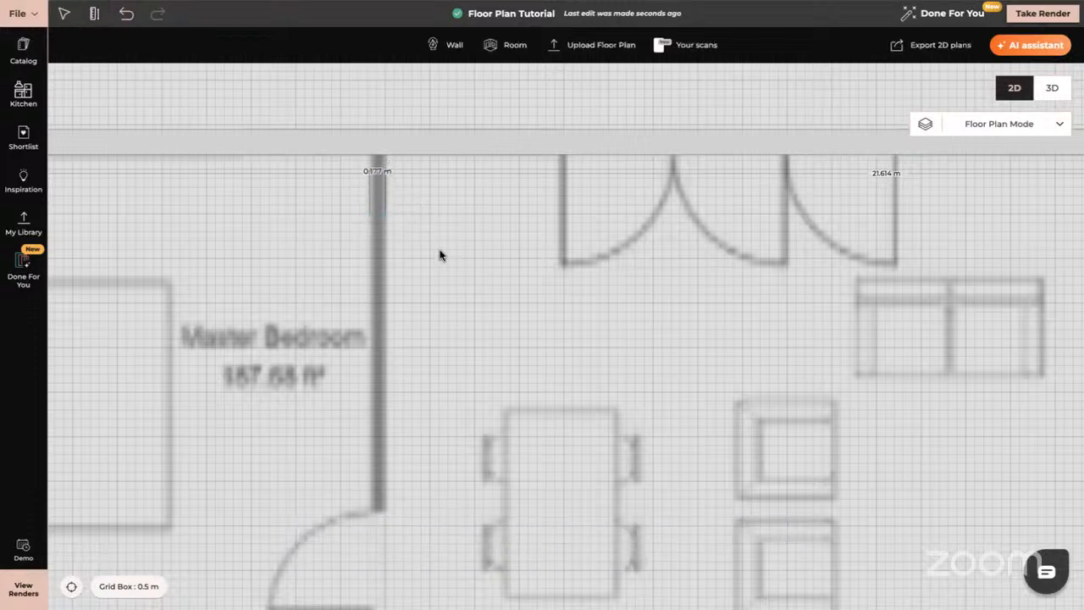
Adjust the project's Wall Thickness setting to match the measured interior wall.
{"action": "left_click", "coordinate": [34, 14]}
{"action": "mouse_move", "coordinate": [60, 180]}
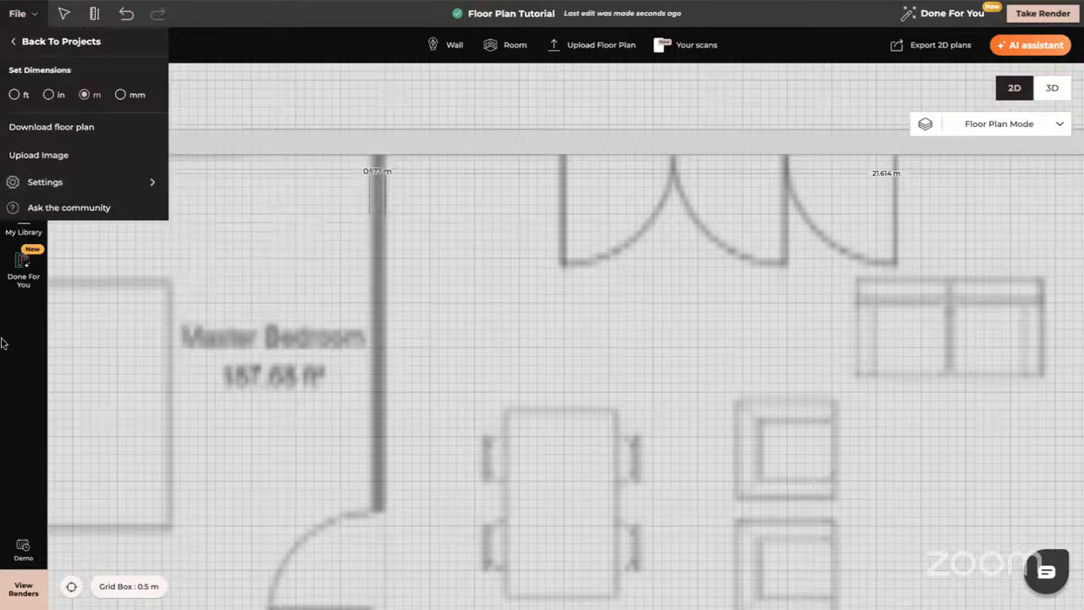
{"action": "left_click", "coordinate": [21, 373]}
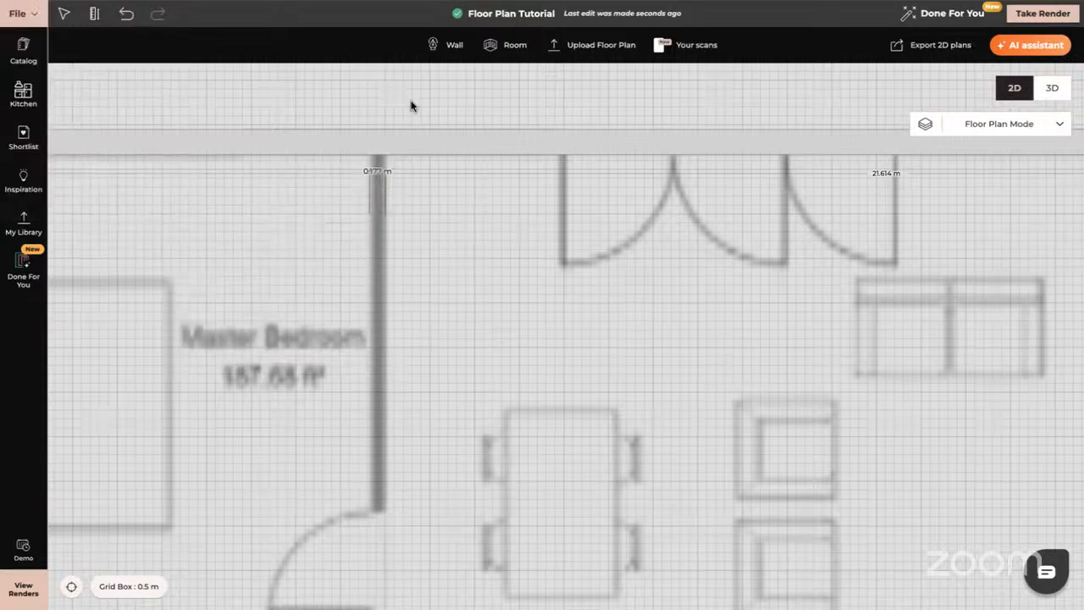
Remove the ruler measurement from the interior wall beside the master bedroom and leave the Ruler.
{"action": "left_click", "coordinate": [94, 14]}
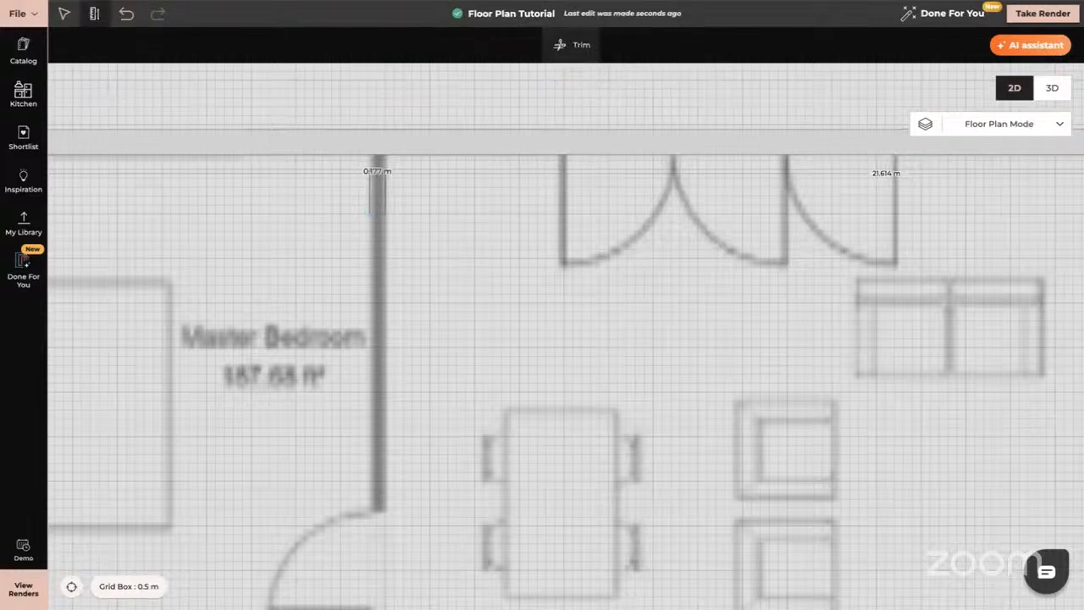
{"action": "key", "text": "Escape"}
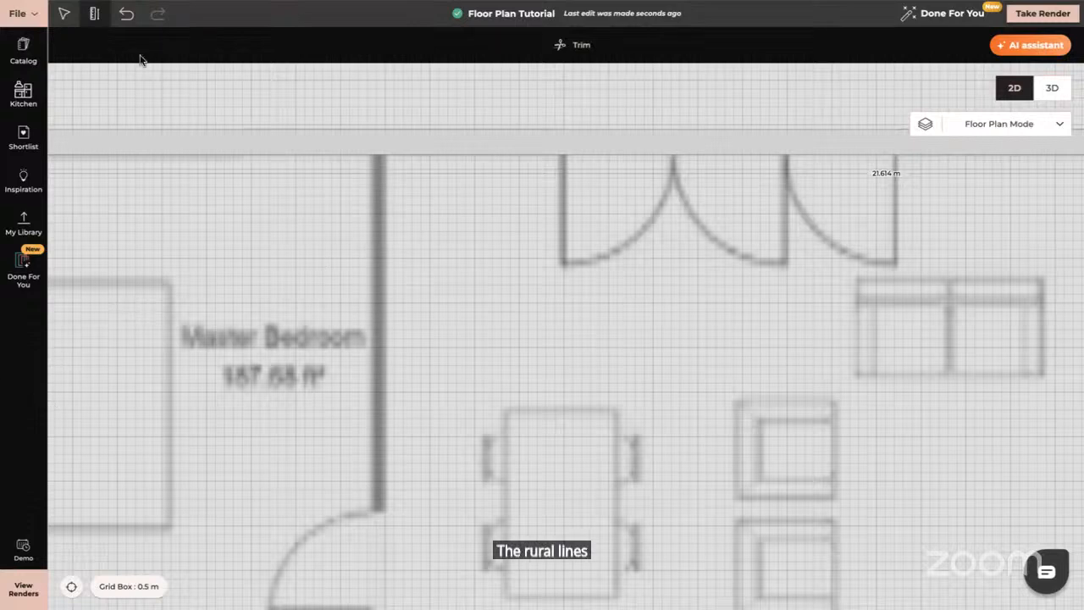
{"action": "left_click", "coordinate": [93, 23]}
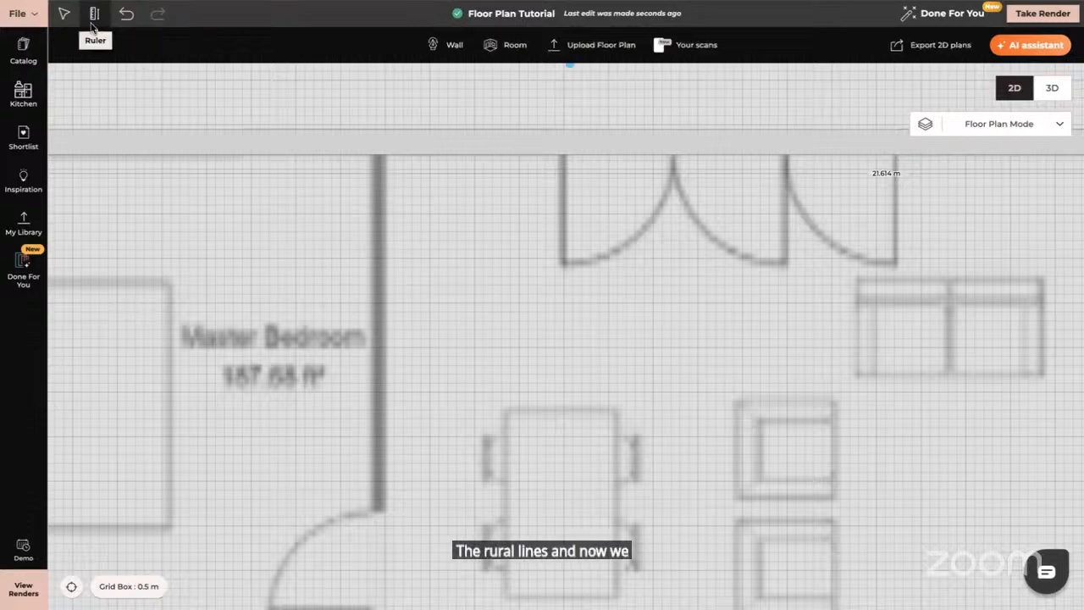
Trace the interior wall separating the master bedroom side from the great room and kitchen, about 12.13 m between the opposite exterior walls.
{"action": "left_click", "coordinate": [454, 48]}
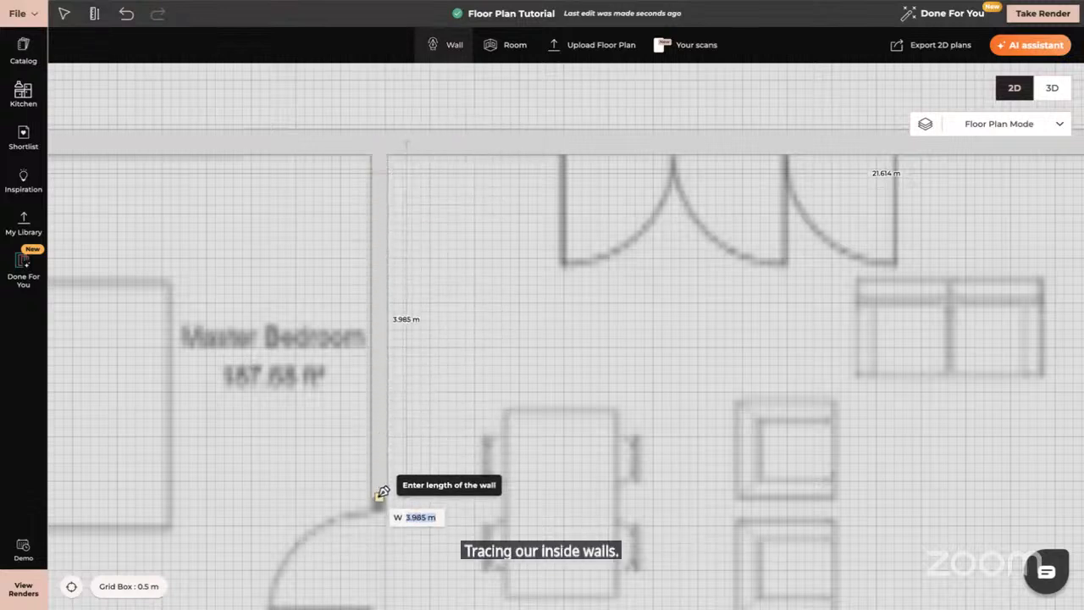
{"action": "scroll", "coordinate": [383, 493], "scroll_direction": "down", "scroll_amount": 5}
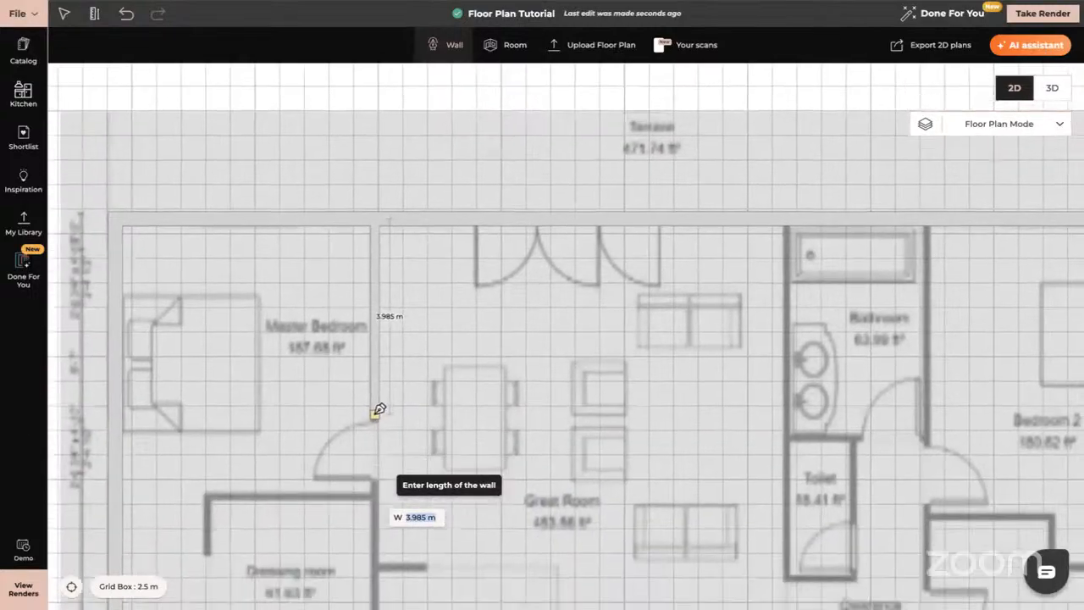
{"action": "scroll", "coordinate": [380, 410], "scroll_direction": "down", "scroll_amount": 5}
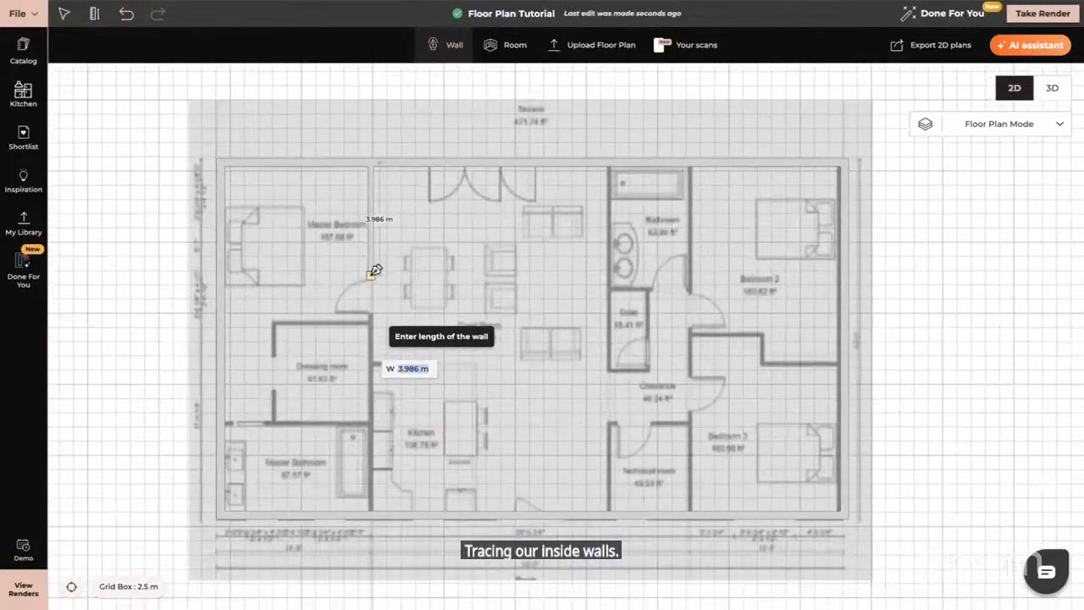
{"action": "middle_click_drag", "start_coordinate": [370, 275], "coordinate": [360, 207]}
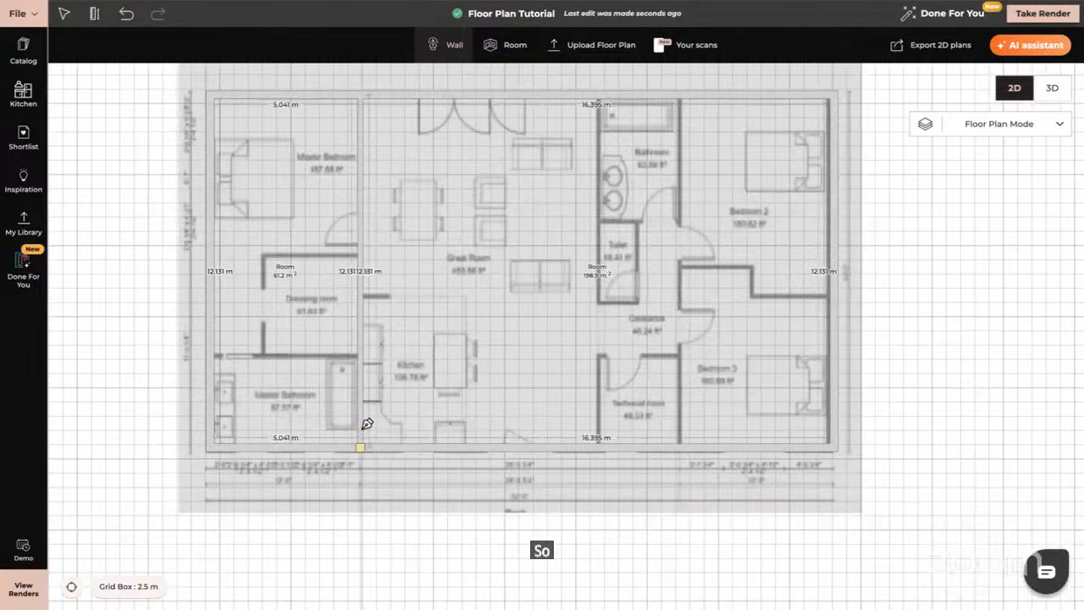
Trace the dressing room's interior walls, about 3.29 m by 3.40 m inside, joining both ends to the wall beside the great room.
{"action": "key", "text": "Escape"}
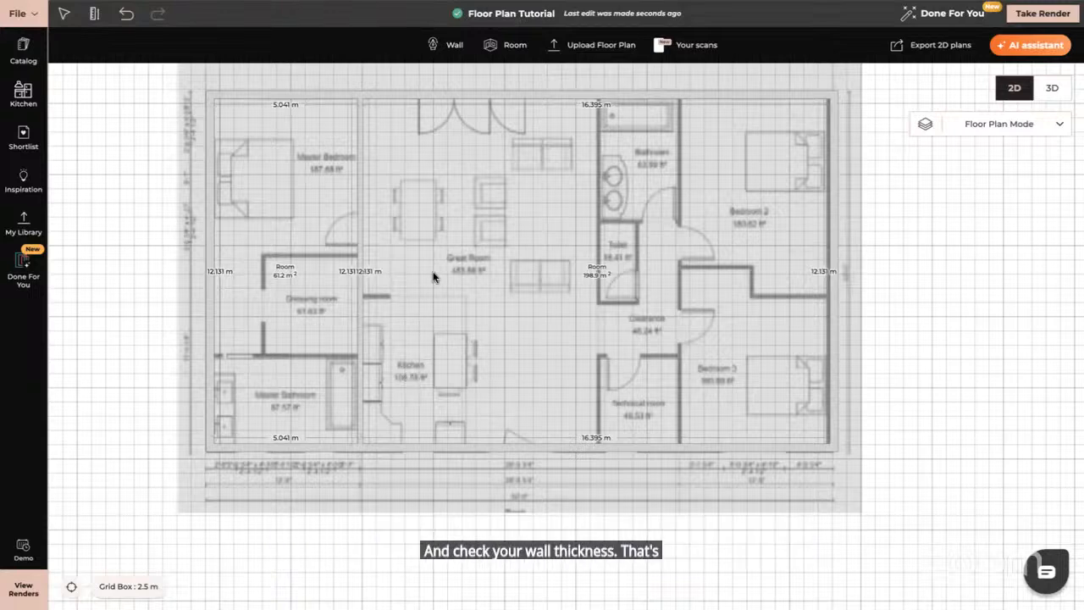
{"action": "scroll", "coordinate": [194, 250], "scroll_direction": "down", "scroll_amount": 1}
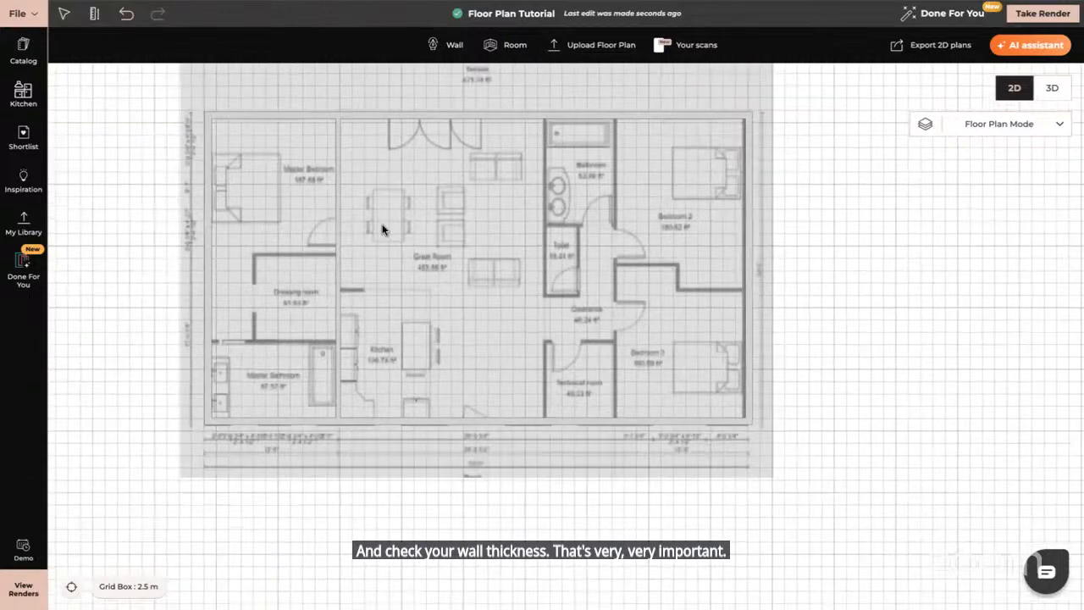
{"action": "left_click_drag", "start_coordinate": [472, 257], "coordinate": [495, 269]}
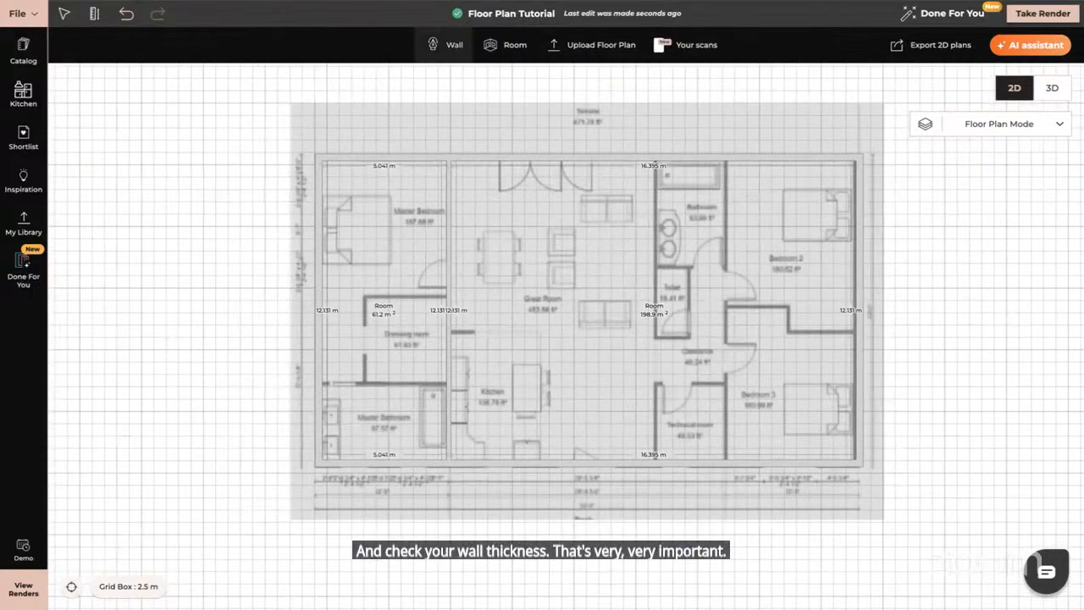
{"action": "left_click", "coordinate": [436, 44]}
{"action": "scroll", "coordinate": [448, 278], "scroll_direction": "up", "scroll_amount": 3}
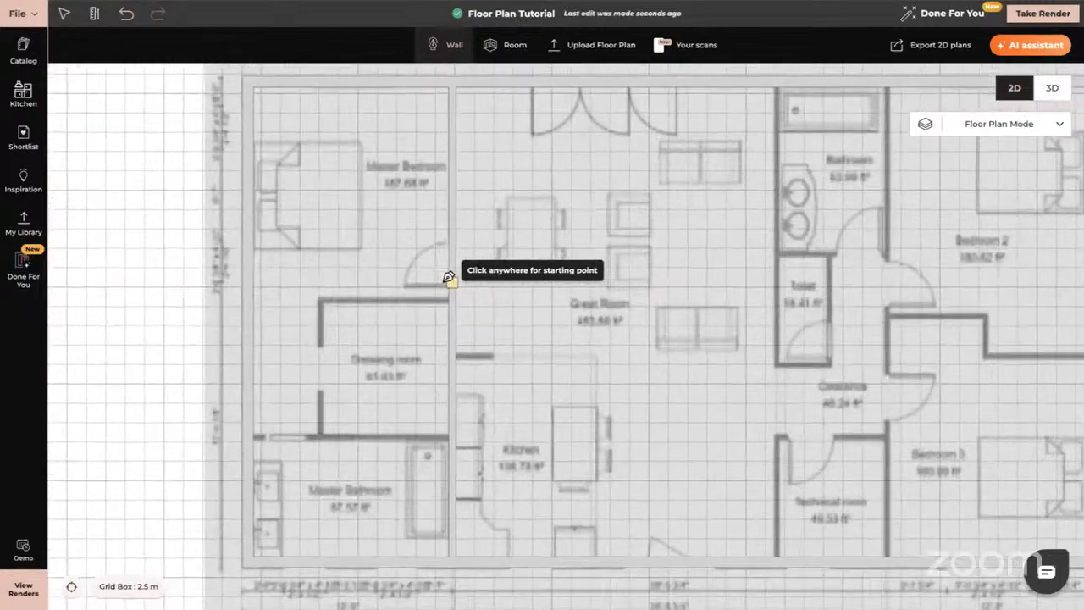
{"action": "scroll", "coordinate": [448, 277], "scroll_direction": "up", "scroll_amount": 2}
{"action": "left_click", "coordinate": [457, 300]}
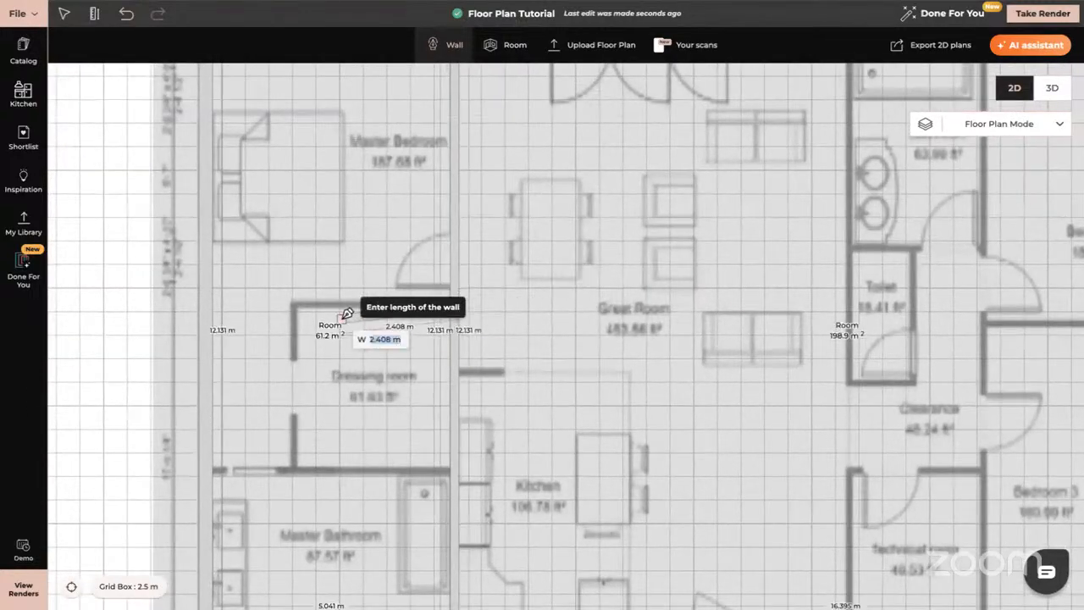
{"action": "left_click", "coordinate": [295, 305]}
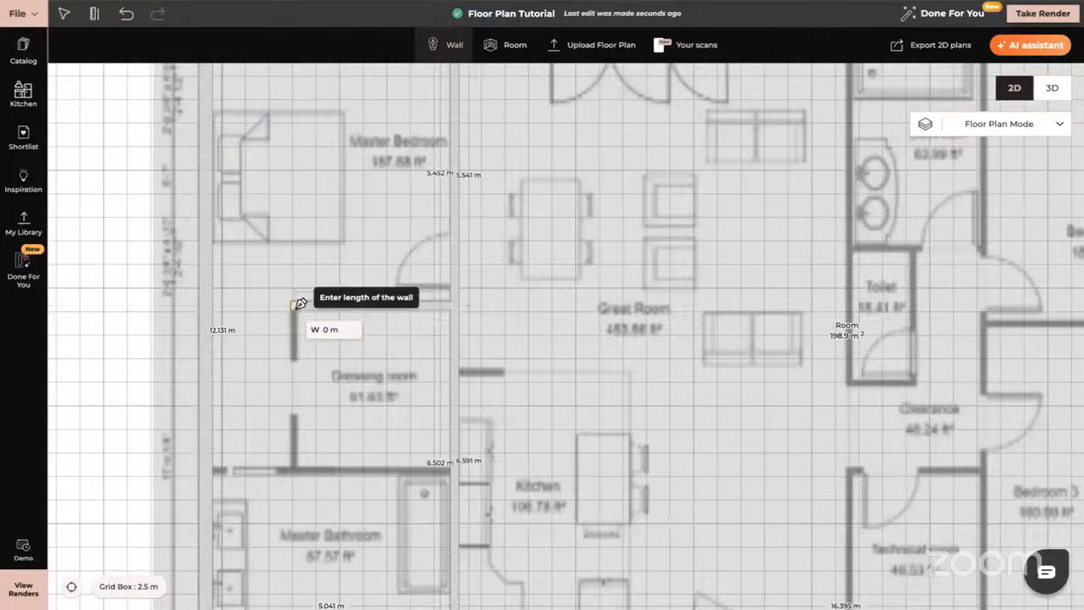
{"action": "left_click", "coordinate": [297, 468]}
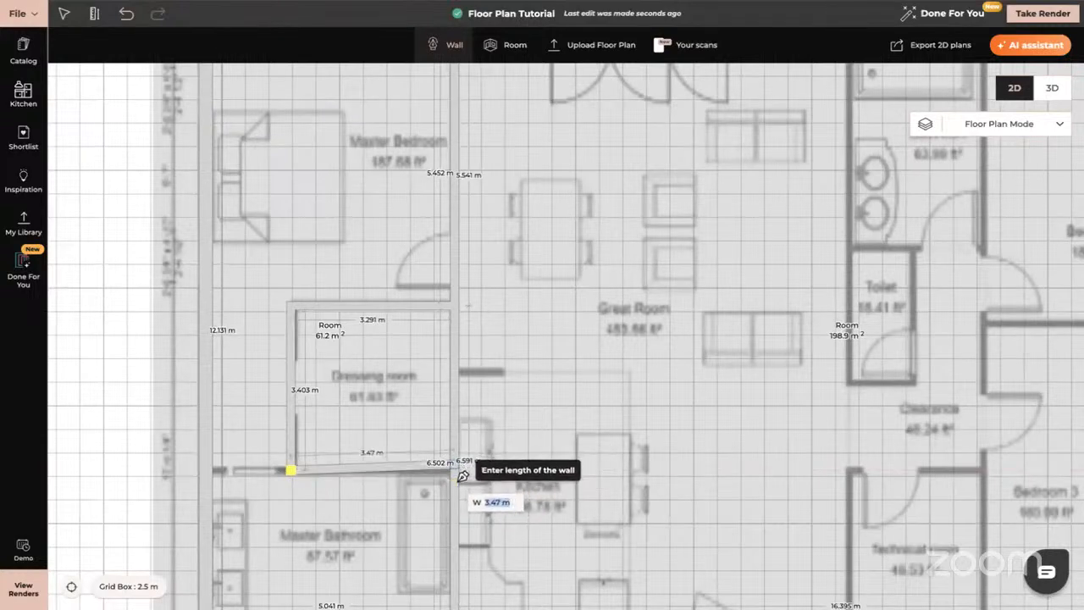
{"action": "left_click", "coordinate": [490, 466]}
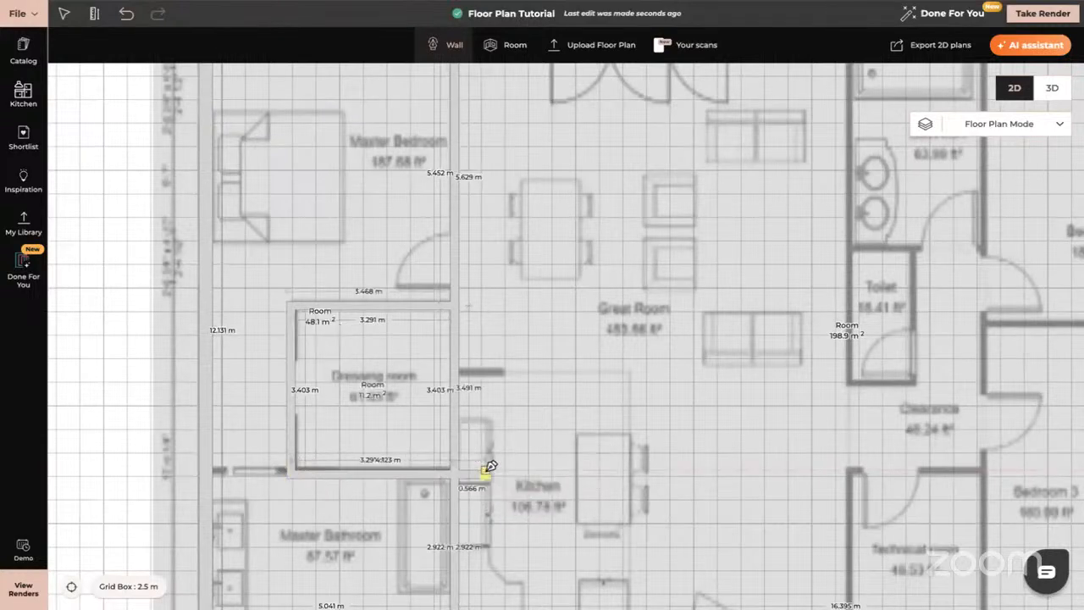
{"action": "key", "text": "Escape"}
Delete the short wall stub that overshoots the dressing room's lower wall into the kitchen.
{"action": "left_click", "coordinate": [470, 477]}
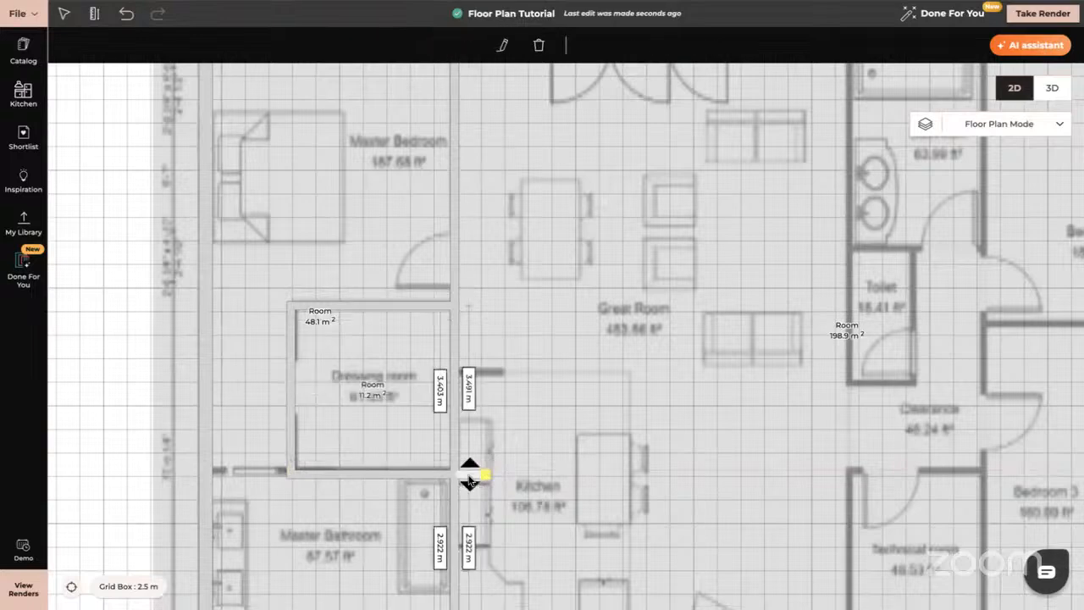
{"action": "scroll", "coordinate": [629, 380], "scroll_direction": "down", "scroll_amount": 8}
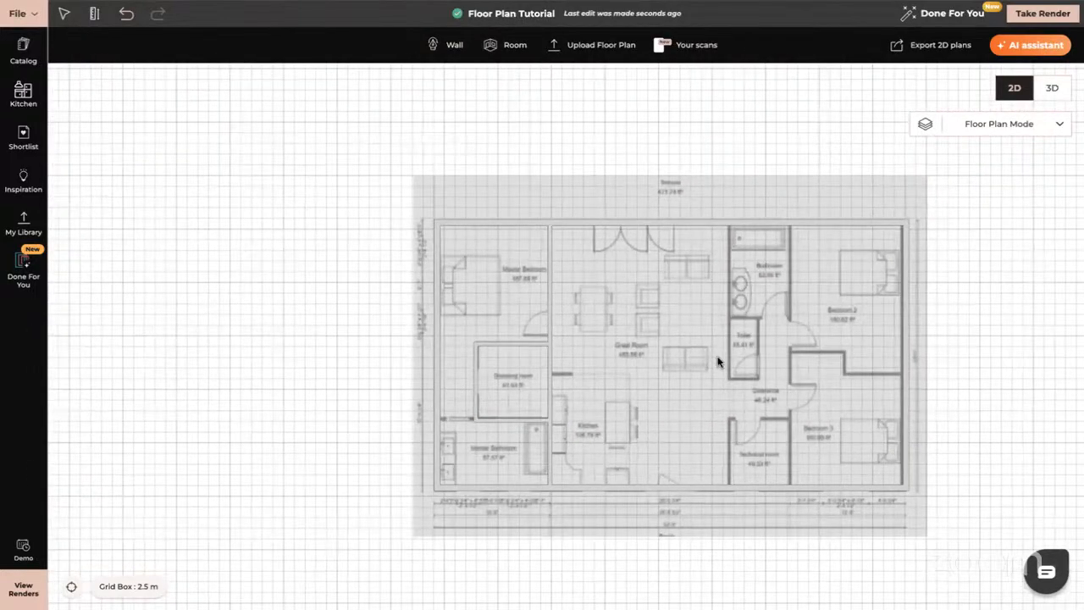
{"action": "left_click_drag", "start_coordinate": [718, 358], "coordinate": [619, 351]}
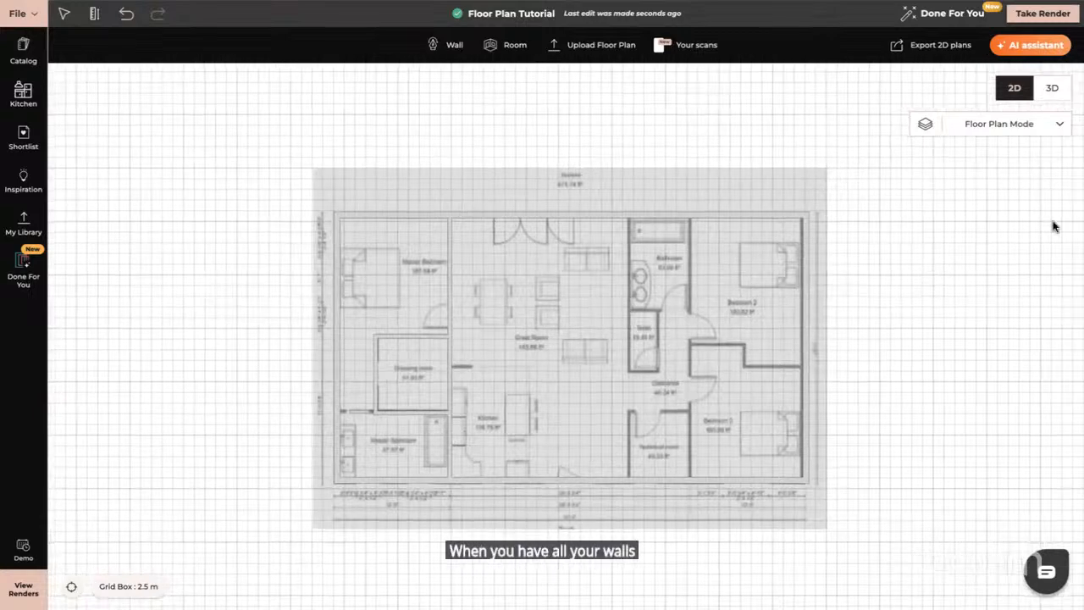
Shift the floor plan image slightly in Background Plan Mode and return to Floor Plan Mode.
{"action": "left_click", "coordinate": [1064, 129]}
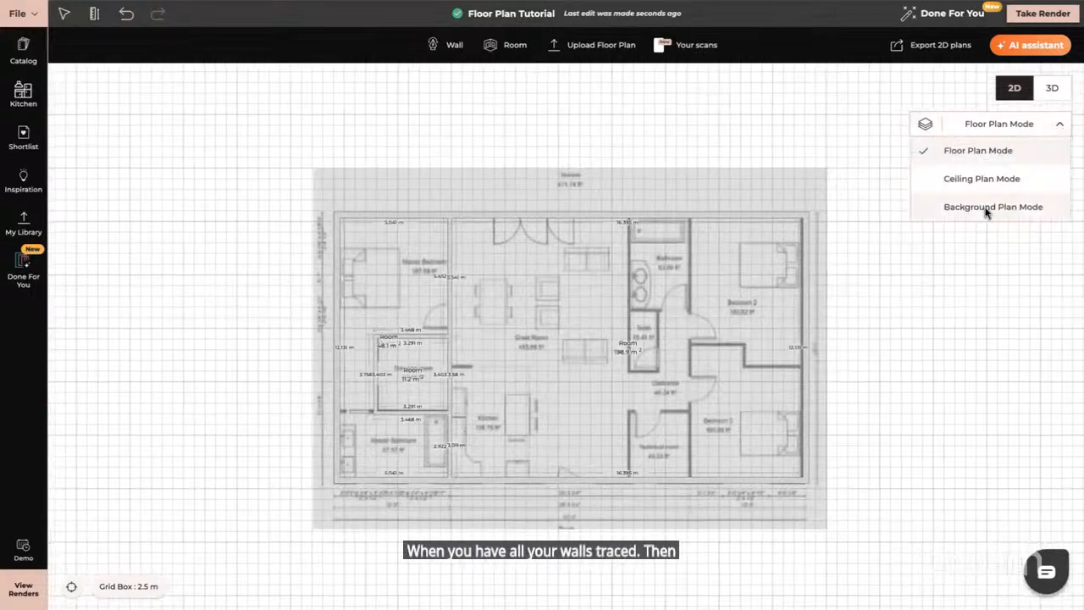
{"action": "left_click", "coordinate": [985, 210]}
{"action": "left_click", "coordinate": [624, 348]}
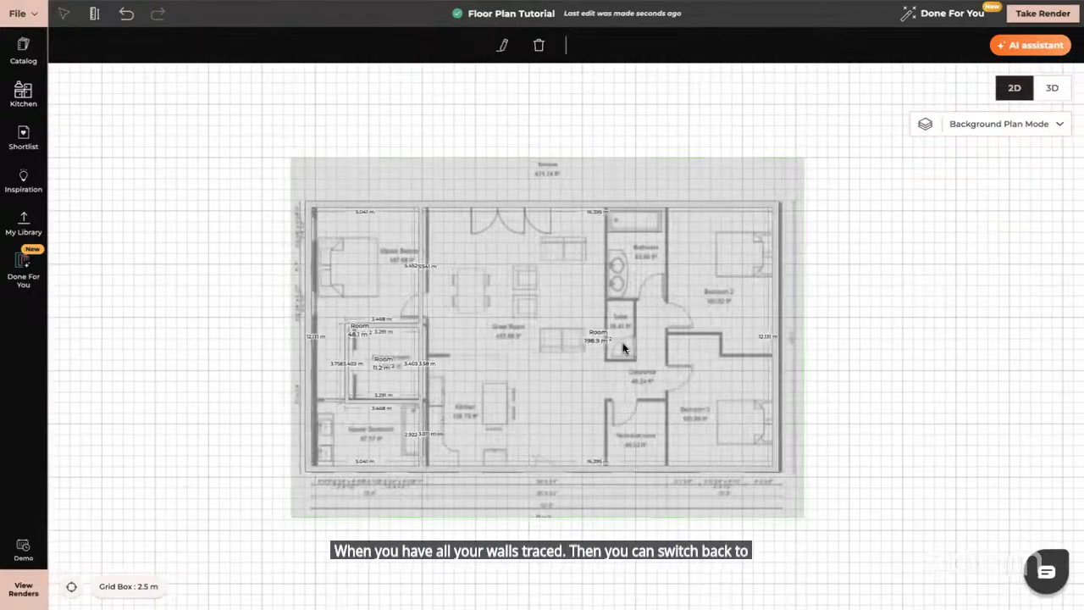
{"action": "mouse_move", "coordinate": [624, 347]}
{"action": "left_mouse_down"}
{"action": "mouse_move", "coordinate": [736, 348]}
{"action": "mouse_move", "coordinate": [582, 347]}
{"action": "left_mouse_up"}
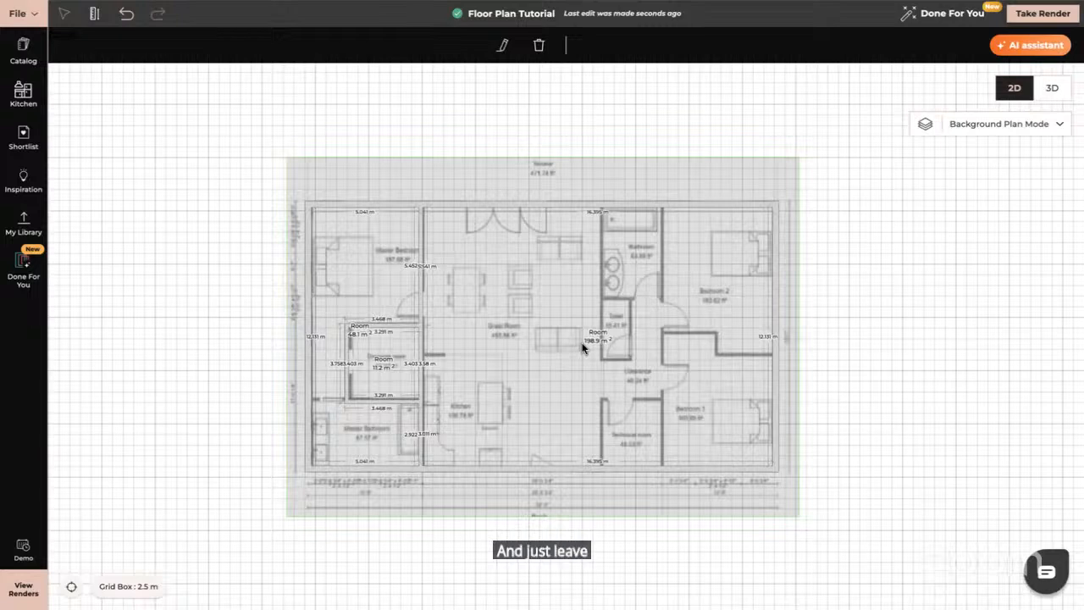
{"action": "left_click", "coordinate": [1059, 124]}
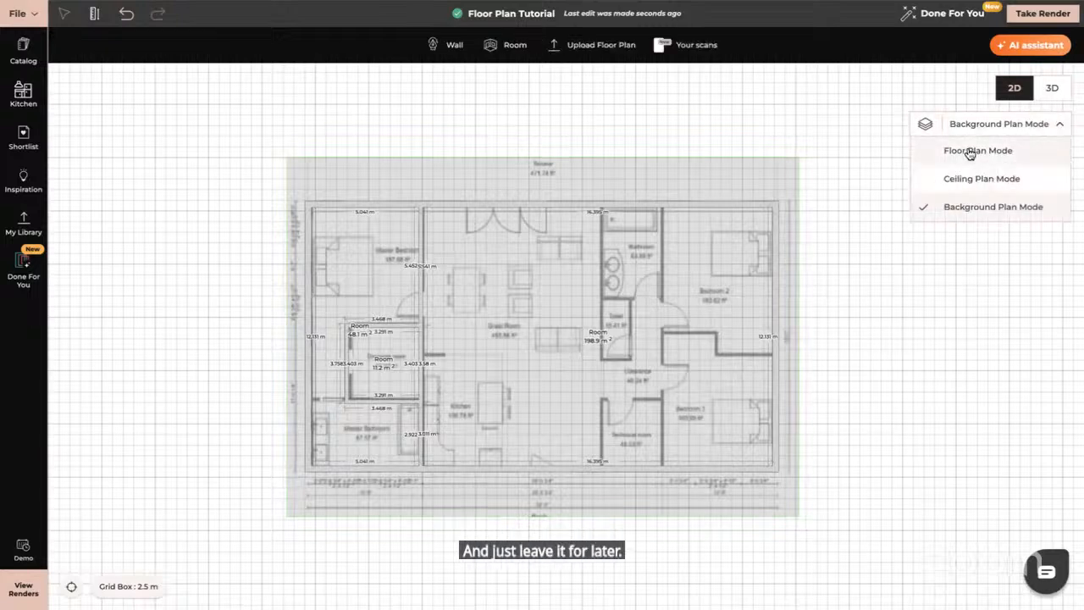
{"action": "left_click", "coordinate": [971, 151]}
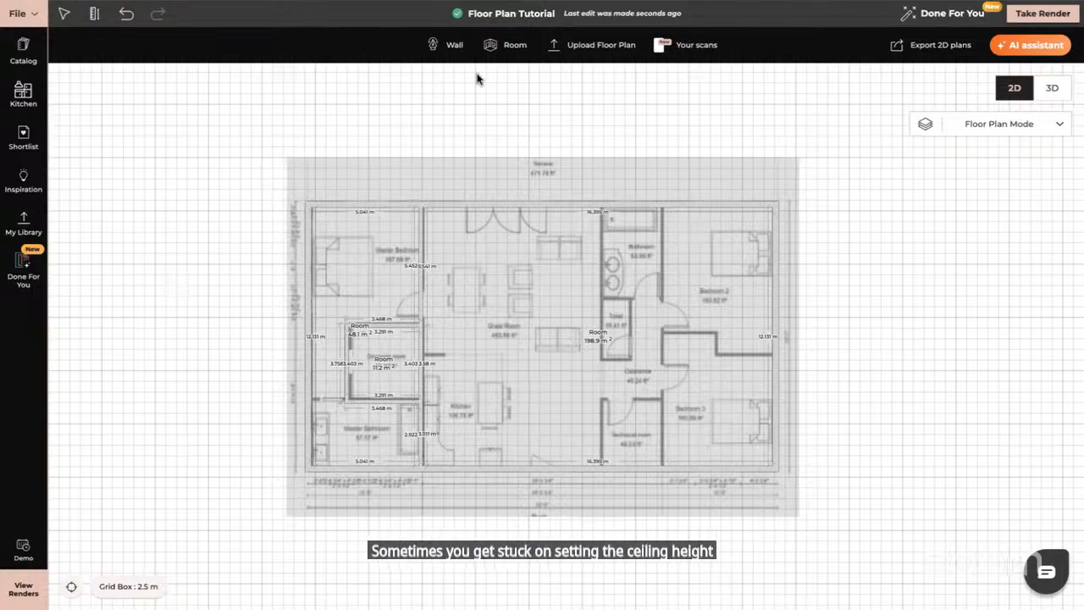
Open the properties of the great room's upper exterior wall, try the Partial Wall height option and restore Full Wall.
{"action": "left_click", "coordinate": [446, 209]}
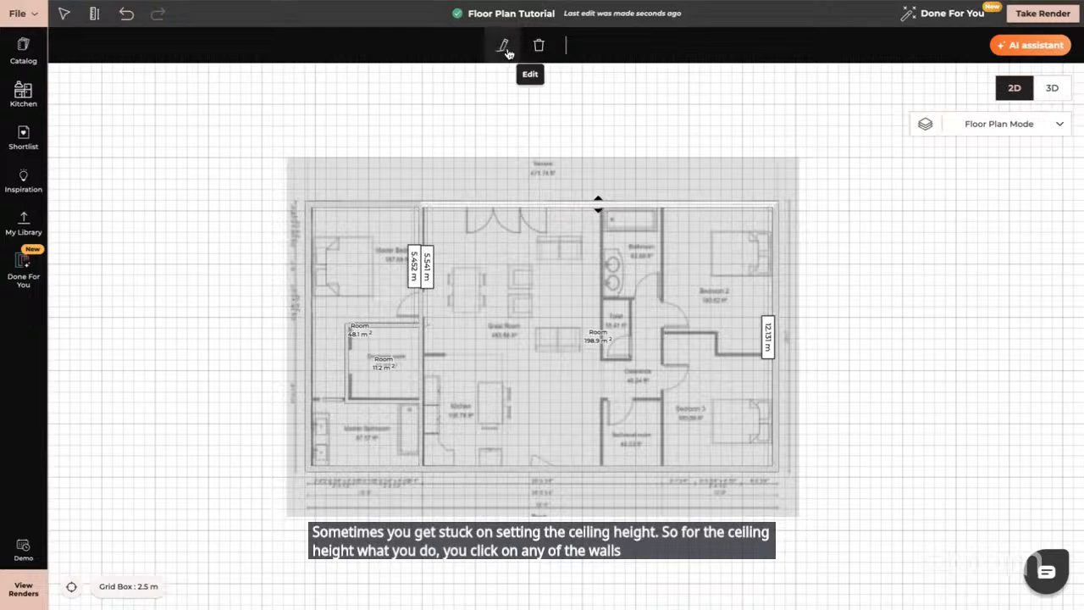
{"action": "left_click", "coordinate": [506, 51]}
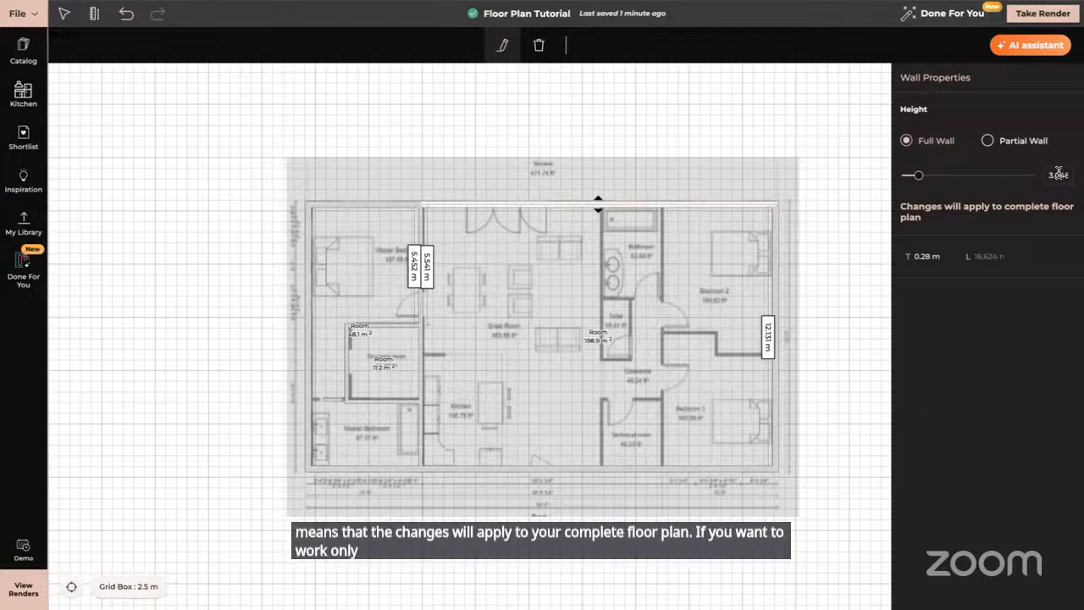
{"action": "left_click", "coordinate": [988, 142]}
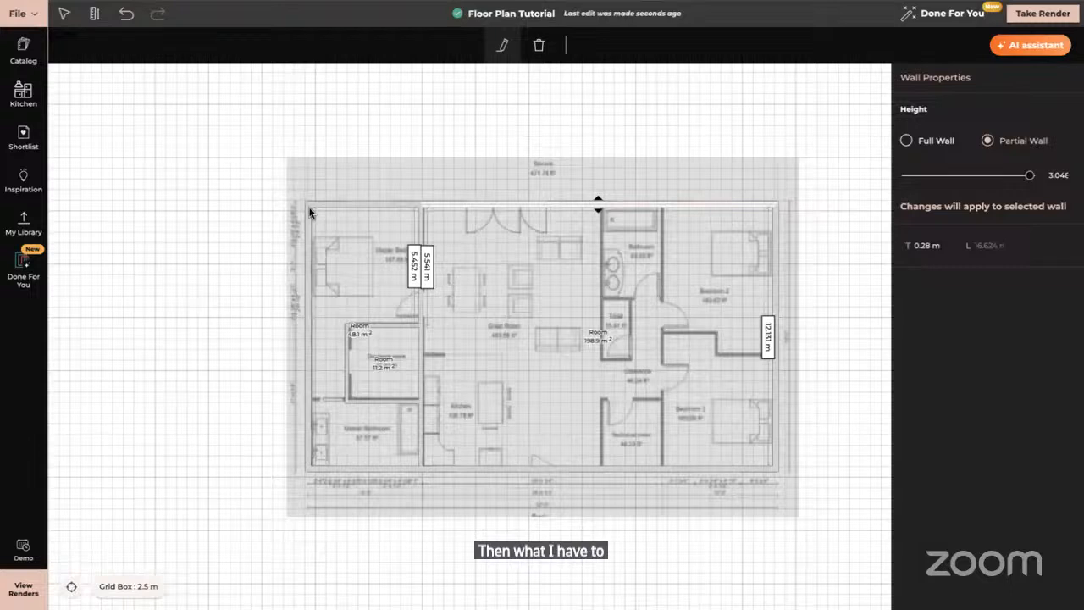
{"action": "left_click", "coordinate": [906, 141]}
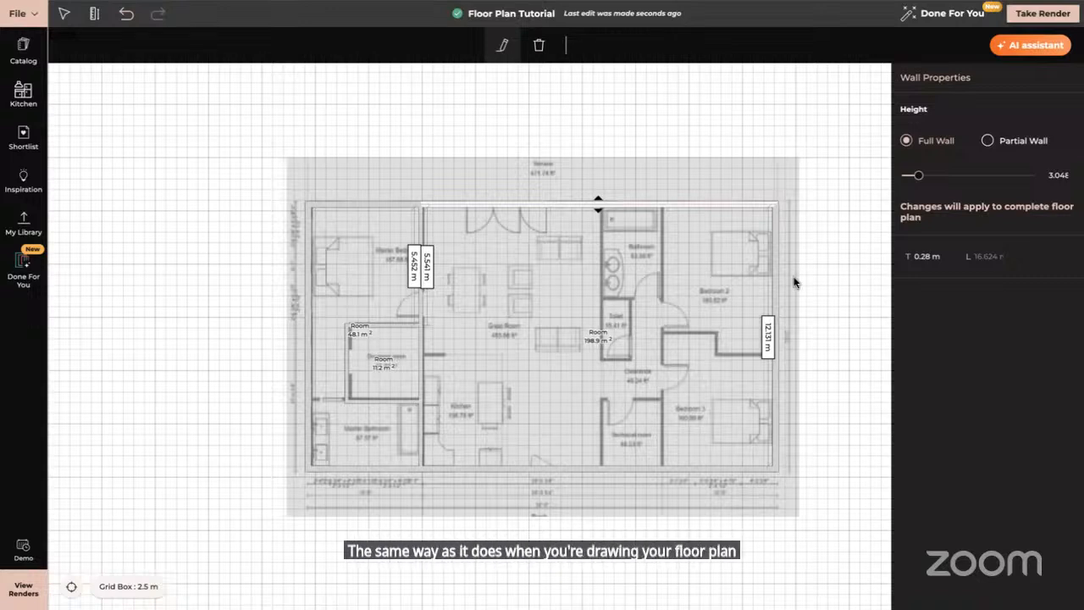
Close the wall properties and upload the floor plan image with the rounded wall, using the Trace it yourself option.
{"action": "left_click_drag", "start_coordinate": [793, 281], "coordinate": [338, 289]}
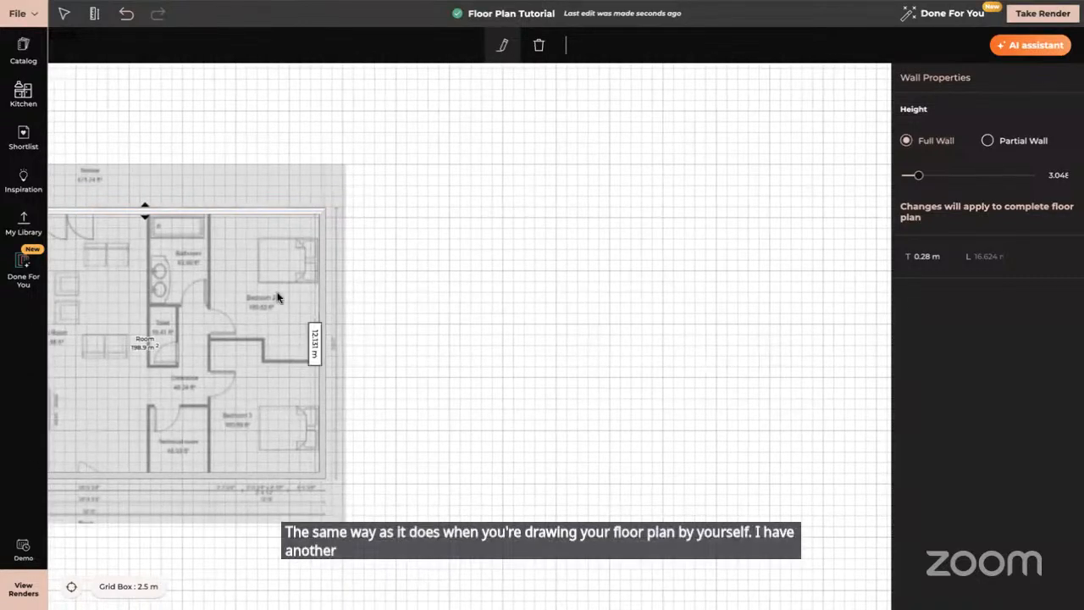
{"action": "scroll", "coordinate": [276, 298], "scroll_direction": "right", "scroll_amount": 3}
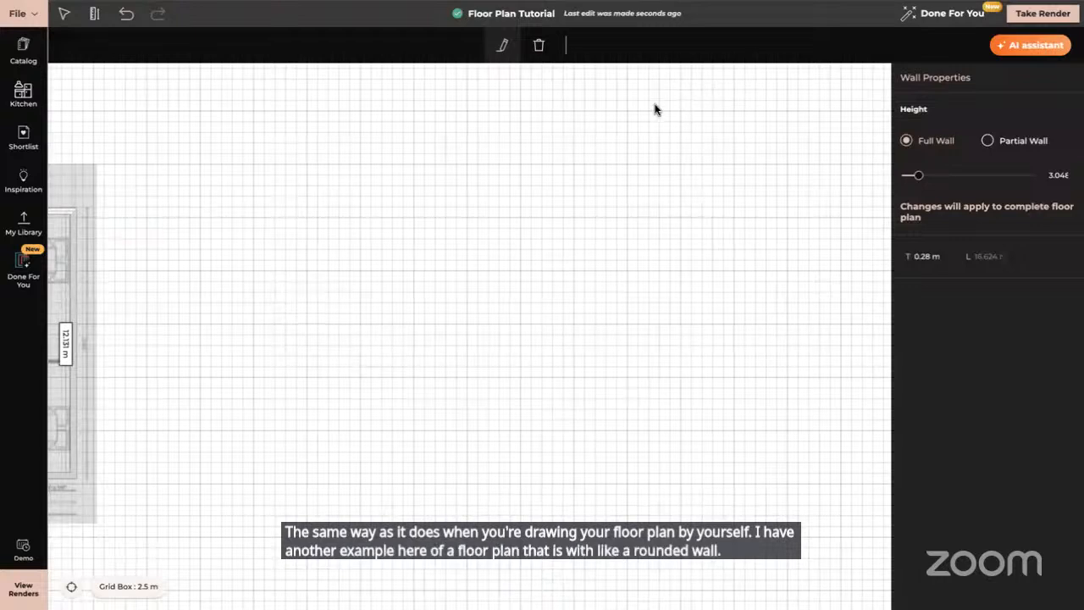
{"action": "scroll", "coordinate": [552, 156], "scroll_direction": "down", "scroll_amount": 2}
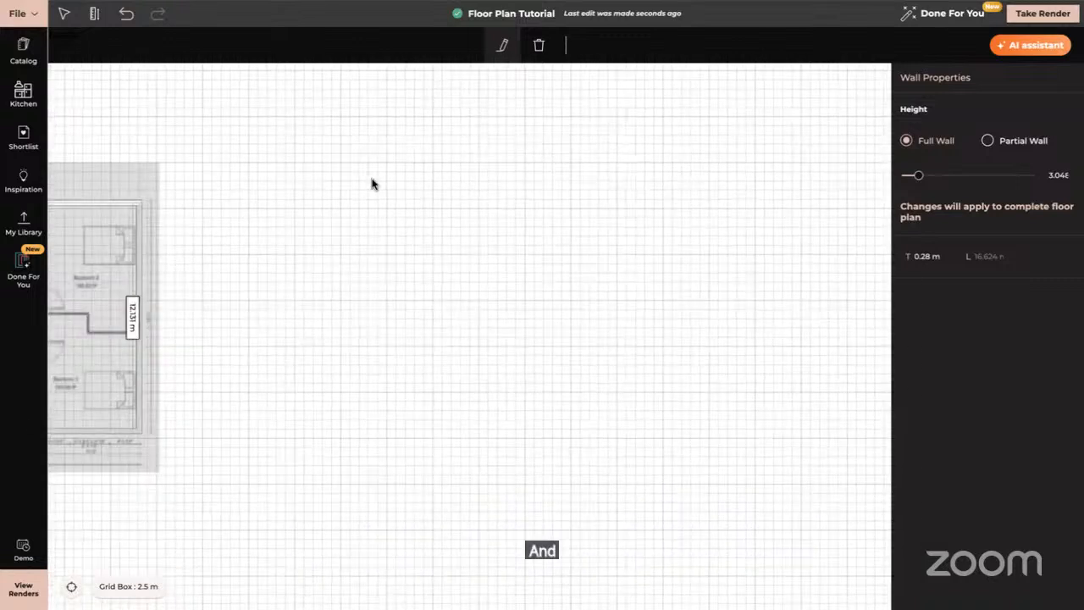
{"action": "key", "text": "Escape"}
{"action": "left_click_drag", "start_coordinate": [690, 237], "coordinate": [585, 237]}
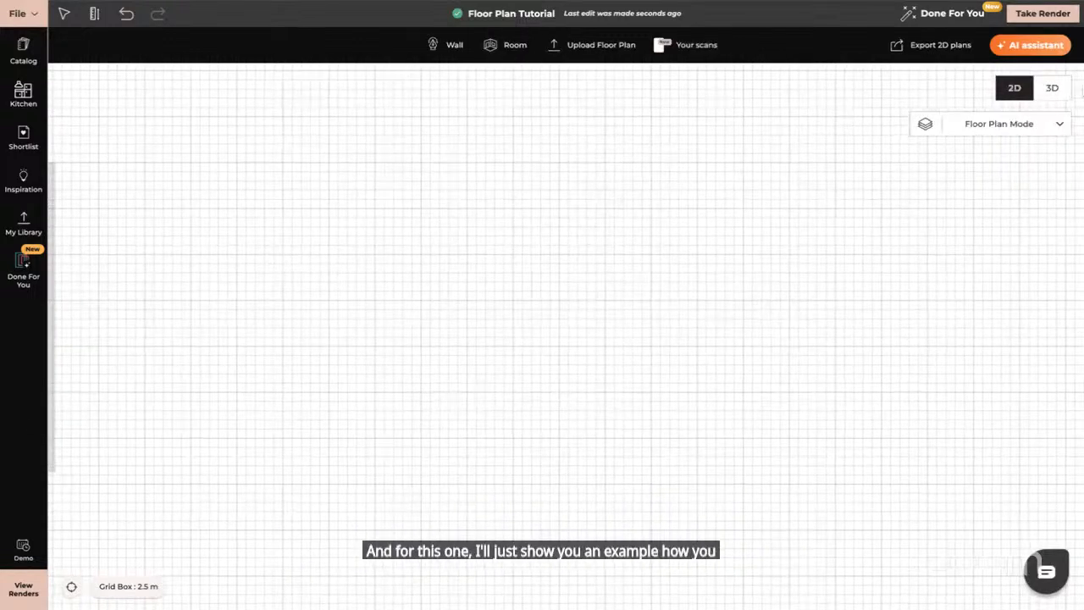
{"action": "left_click", "coordinate": [606, 53]}
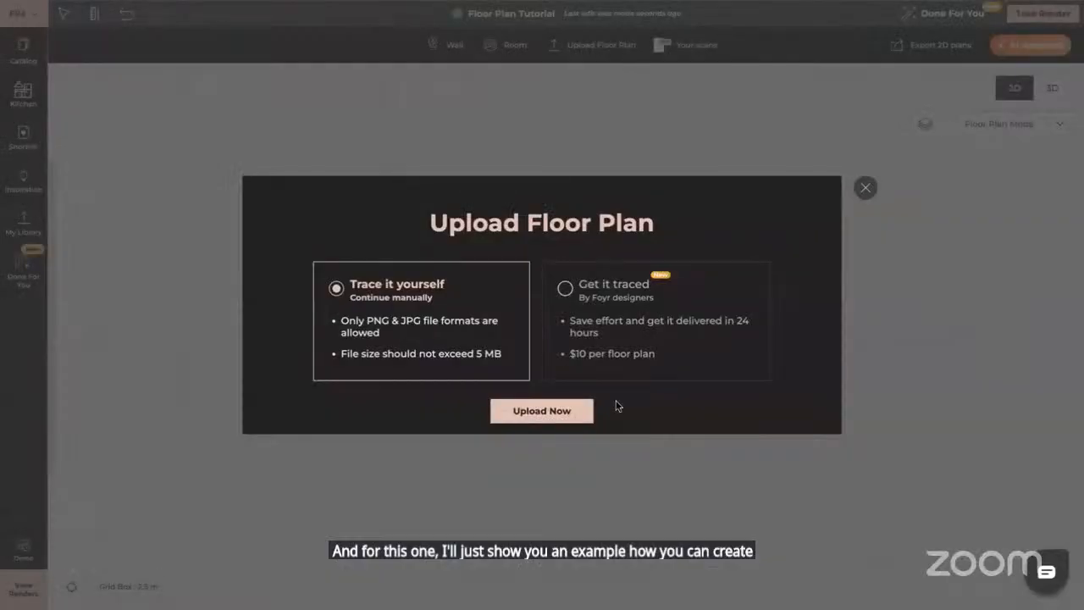
{"action": "left_click", "coordinate": [554, 413]}
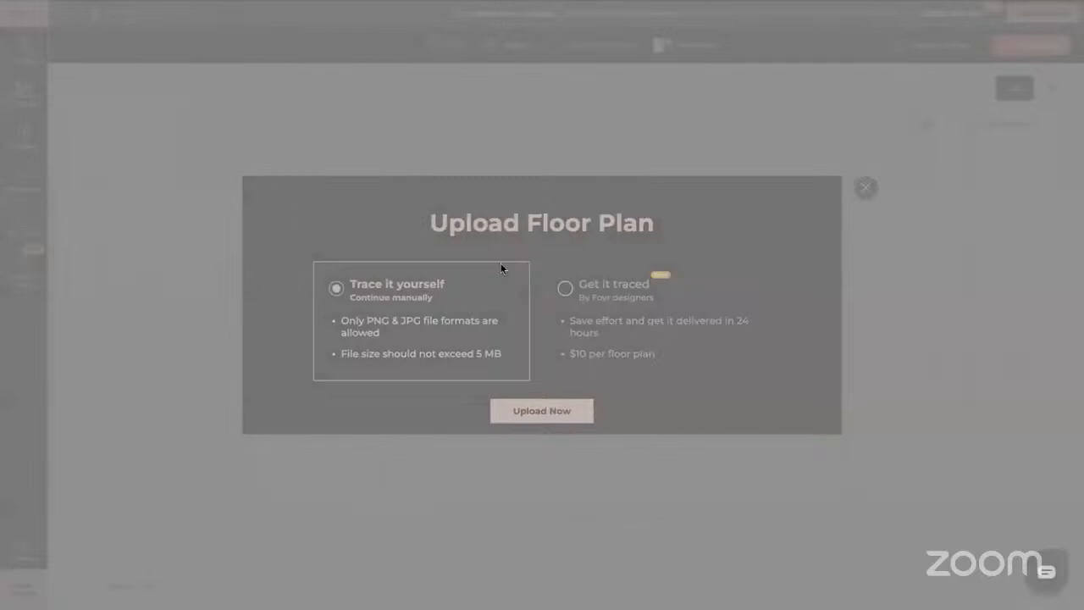
{"action": "left_click", "coordinate": [801, 476]}
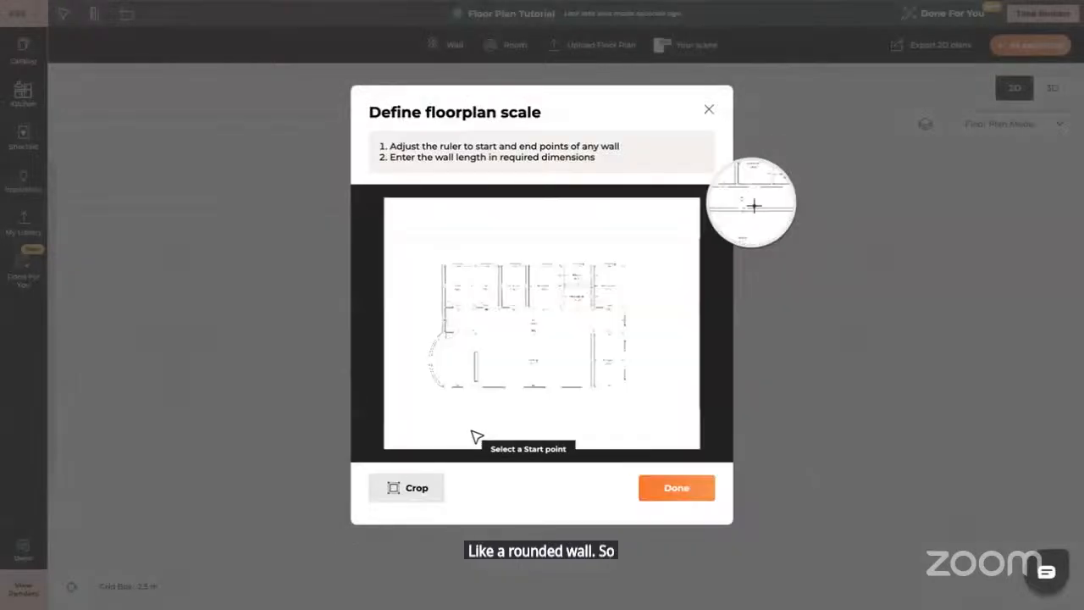
Crop the blank side margins off the rounded-wall floor plan image.
{"action": "left_click", "coordinate": [422, 490]}
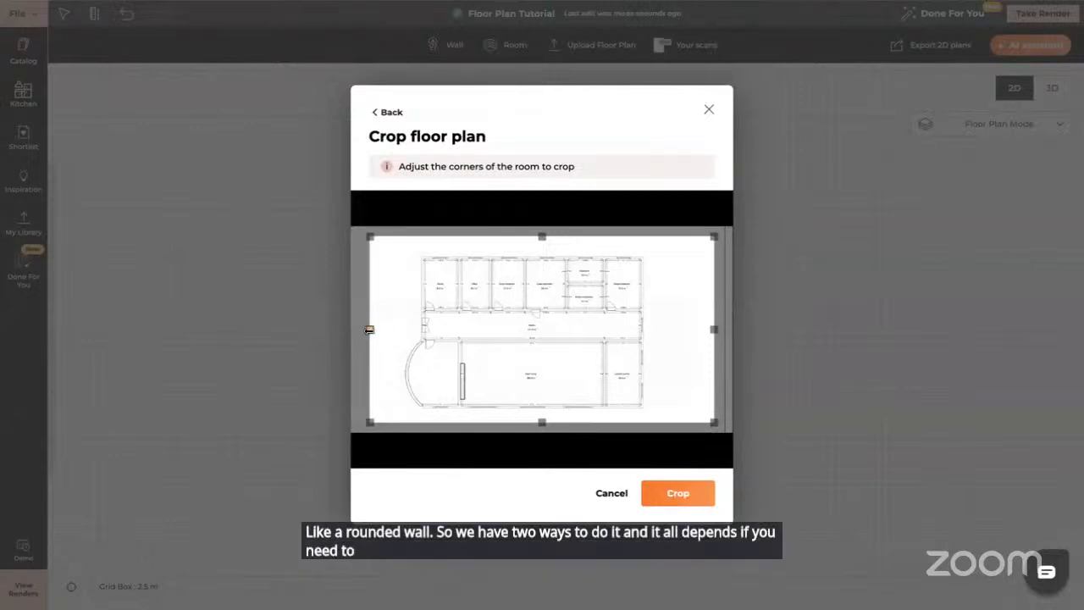
{"action": "left_click_drag", "start_coordinate": [370, 330], "coordinate": [397, 329]}
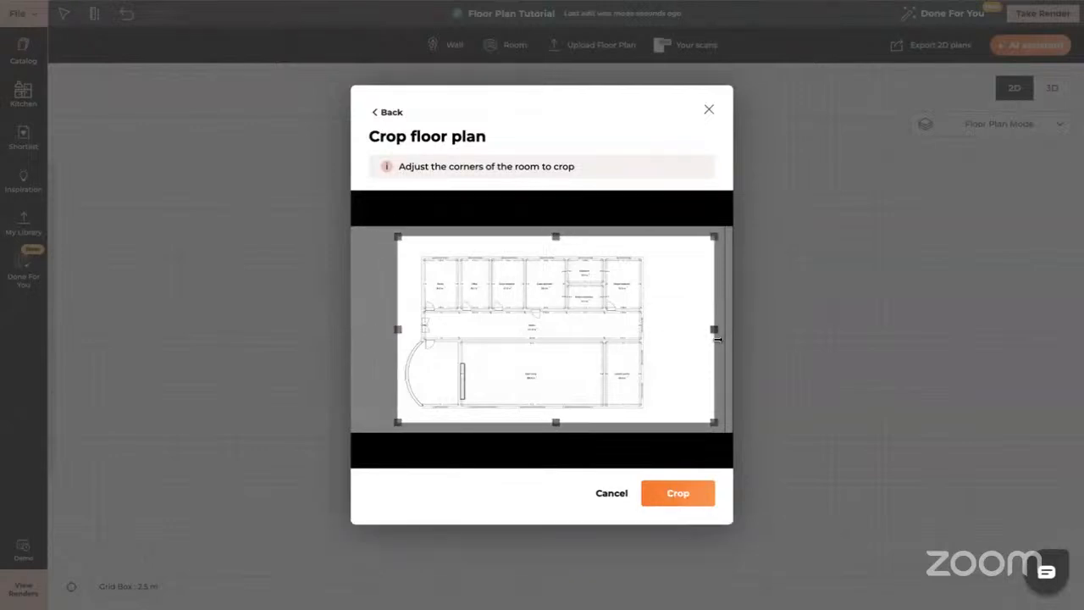
{"action": "left_click_drag", "start_coordinate": [714, 330], "coordinate": [658, 329]}
{"action": "left_click", "coordinate": [683, 491]}
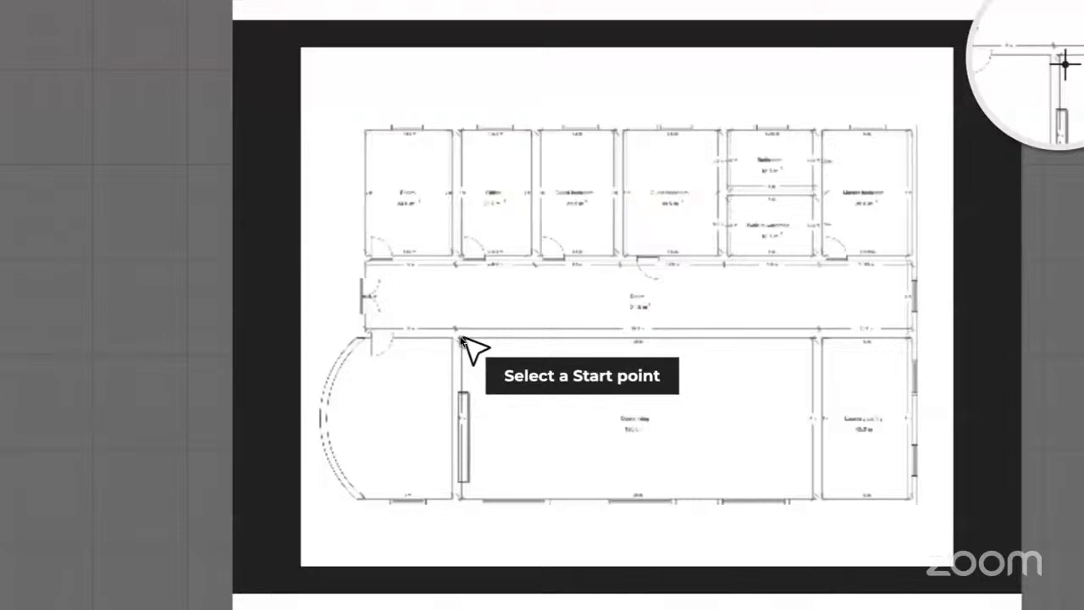
Define the plan's scale by measuring the upper wall of the large lower central room as 20 m.
{"action": "left_click", "coordinate": [461, 338]}
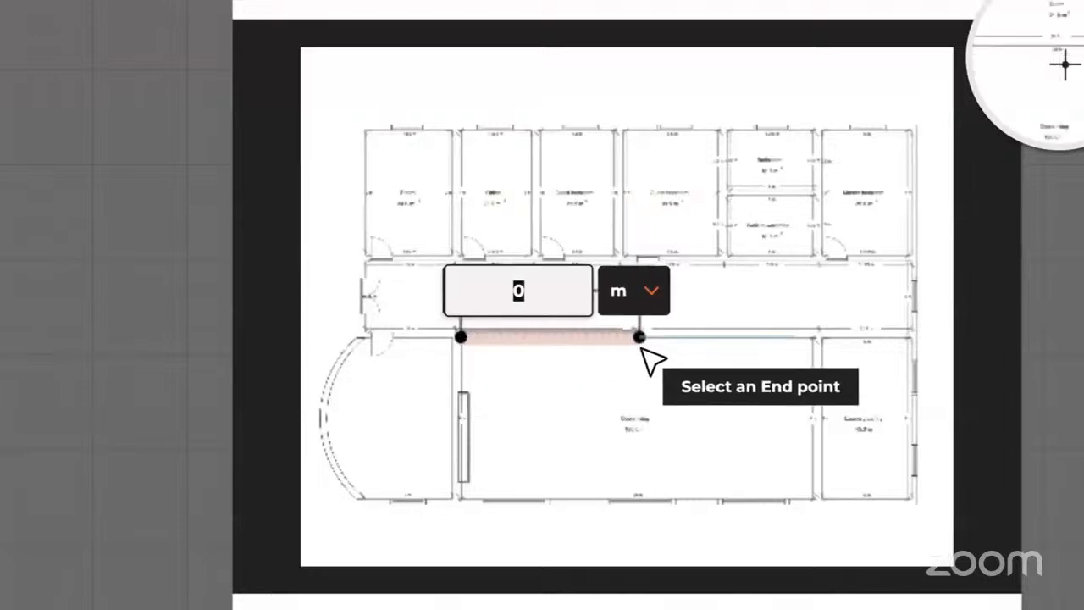
{"action": "left_click", "coordinate": [811, 347]}
{"action": "type", "text": "20"}
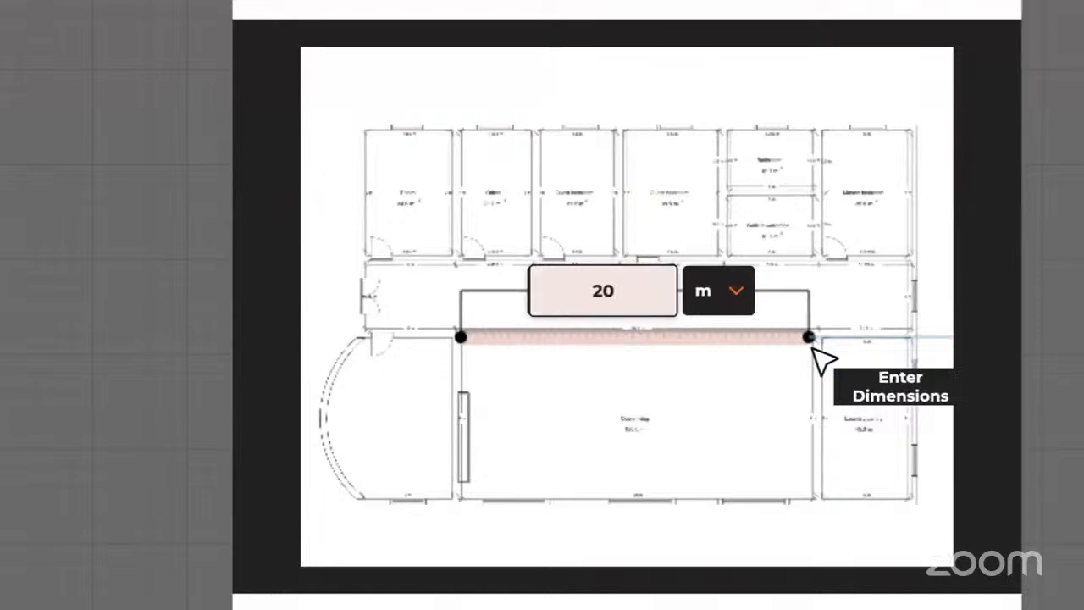
{"action": "left_click", "coordinate": [735, 291]}
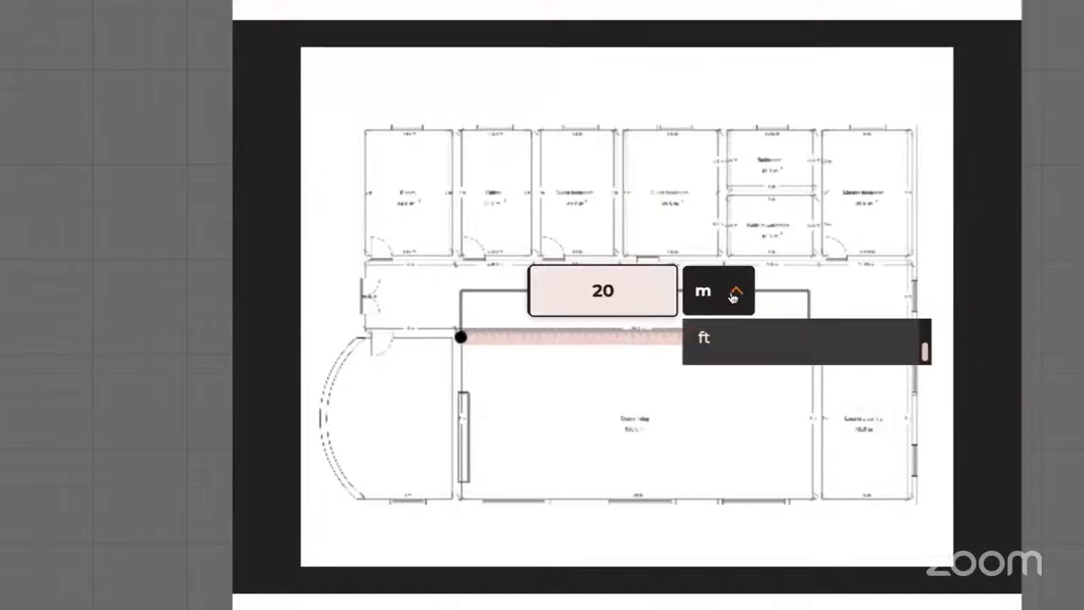
{"action": "left_click", "coordinate": [729, 331]}
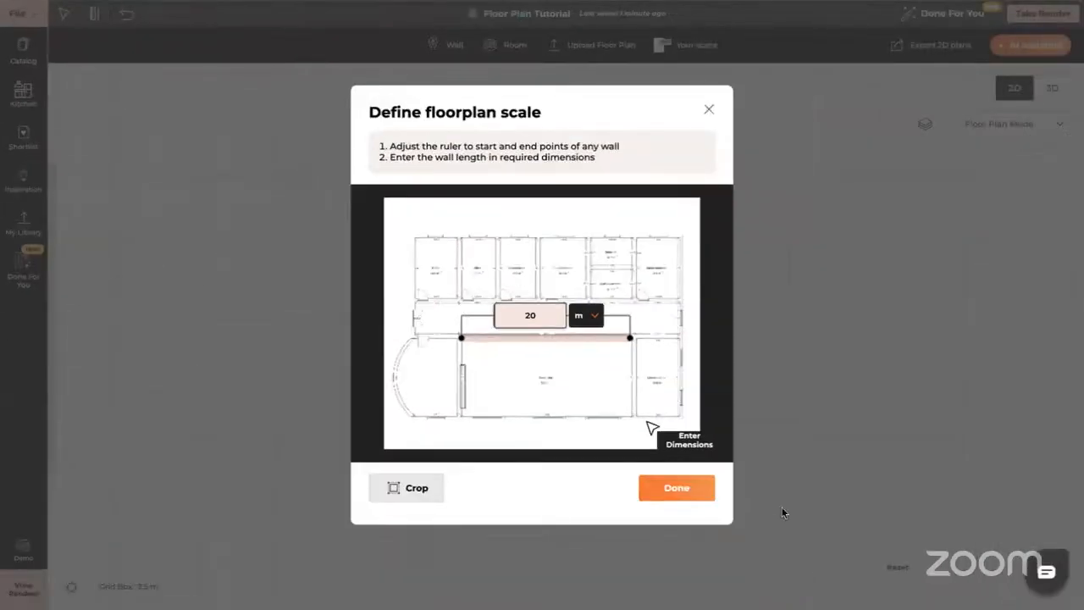
{"action": "left_click", "coordinate": [675, 488]}
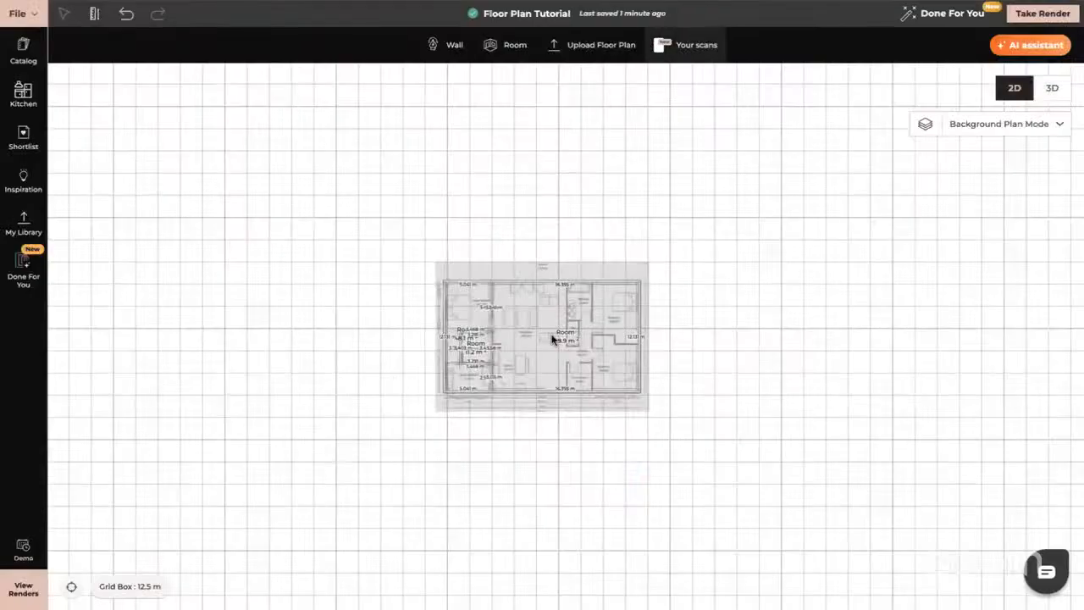
Move the first plan image to the right of the traced walls and the rounded-wall plan image to their left.
{"action": "left_click_drag", "start_coordinate": [495, 341], "coordinate": [894, 340]}
{"action": "left_click_drag", "start_coordinate": [610, 335], "coordinate": [129, 317]}
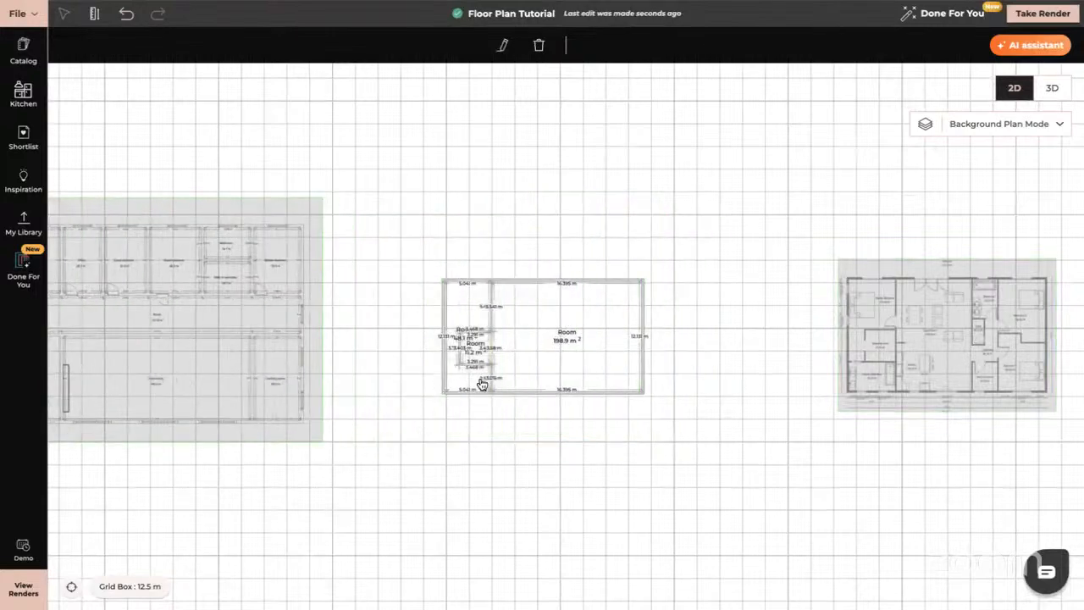
{"action": "left_click_drag", "start_coordinate": [564, 367], "coordinate": [1023, 356]}
{"action": "left_click_drag", "start_coordinate": [500, 363], "coordinate": [594, 354]}
{"action": "scroll", "coordinate": [594, 354], "scroll_direction": "up", "scroll_amount": 3}
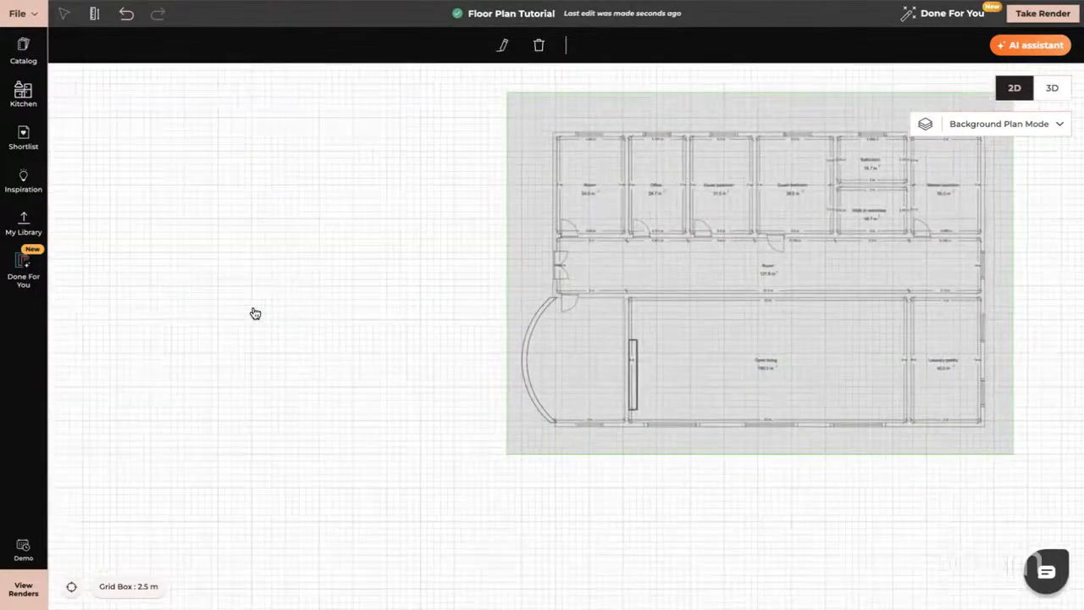
{"action": "scroll", "coordinate": [530, 347], "scroll_direction": "up", "scroll_amount": 3}
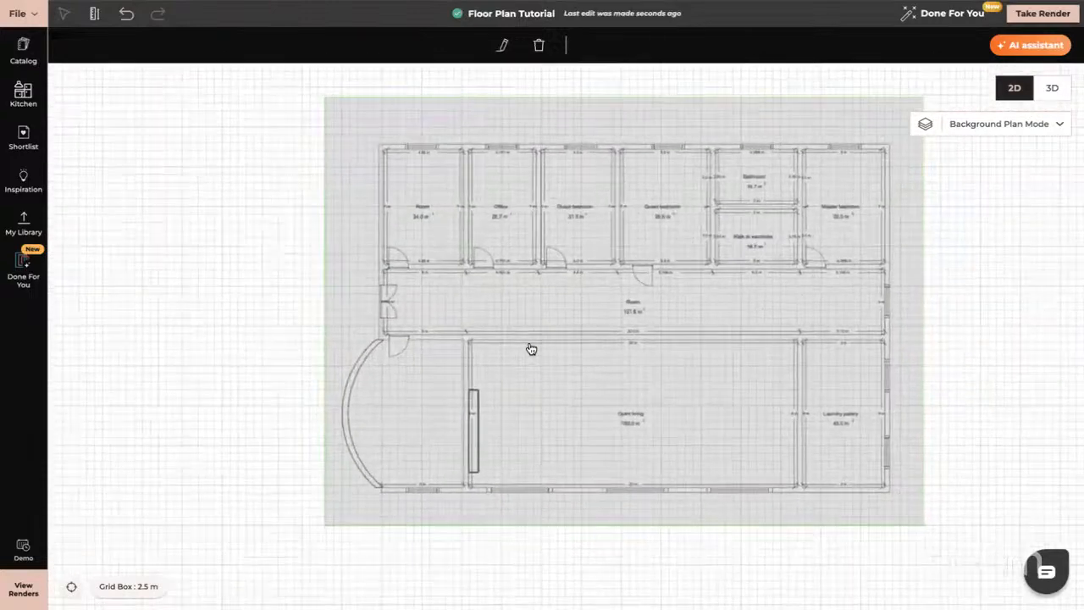
{"action": "left_click", "coordinate": [126, 318]}
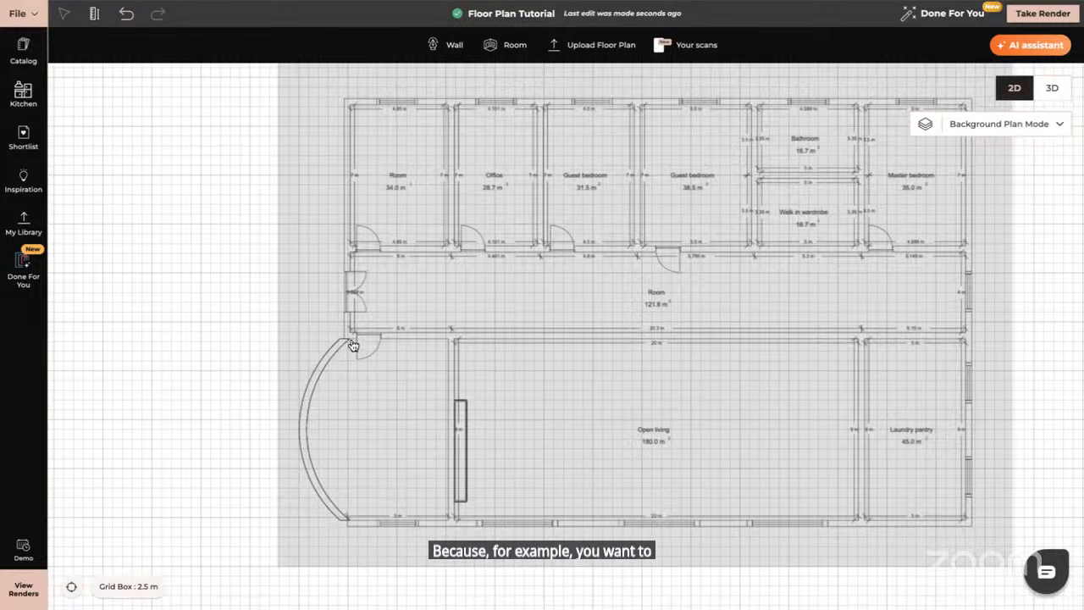
Switch to Floor Plan Mode and draw a first wall segment about 1.4 m long from the rounded wall's upper end along its inner line.
{"action": "left_click", "coordinate": [1033, 126]}
{"action": "left_click", "coordinate": [998, 152]}
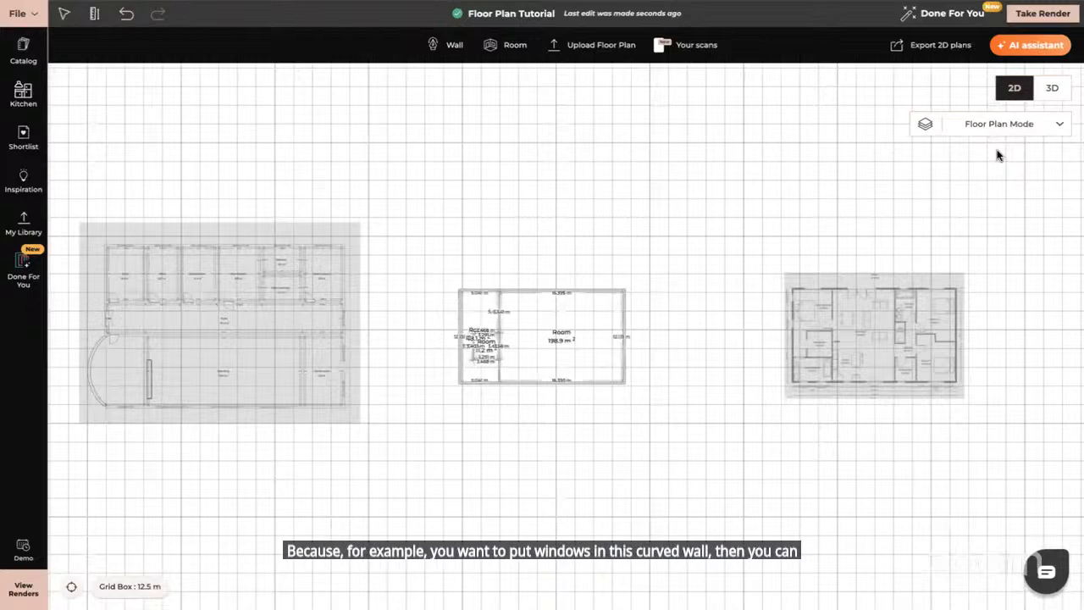
{"action": "scroll", "coordinate": [121, 421], "scroll_direction": "up", "scroll_amount": 2}
{"action": "scroll", "coordinate": [121, 419], "scroll_direction": "up", "scroll_amount": 2}
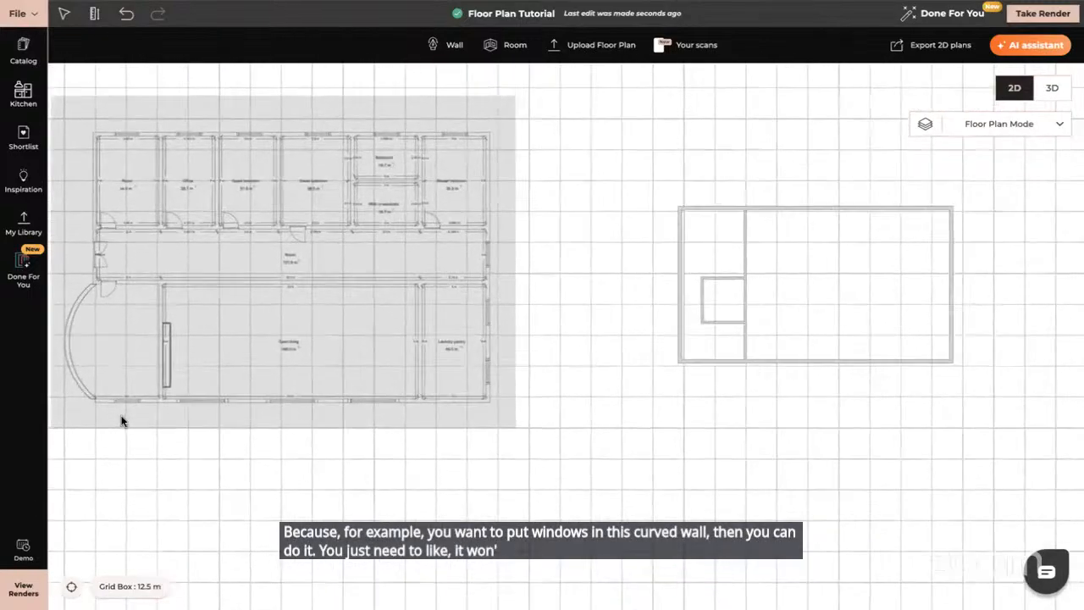
{"action": "left_click_drag", "start_coordinate": [363, 387], "coordinate": [534, 407]}
{"action": "scroll", "coordinate": [535, 408], "scroll_direction": "up", "scroll_amount": 2}
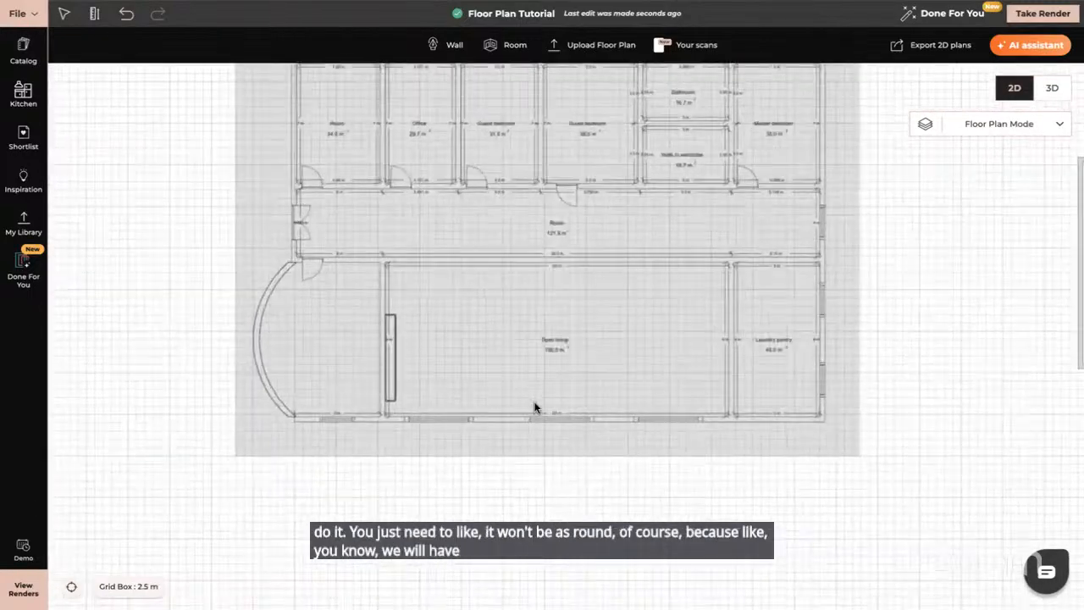
{"action": "scroll", "coordinate": [535, 407], "scroll_direction": "up", "scroll_amount": 3}
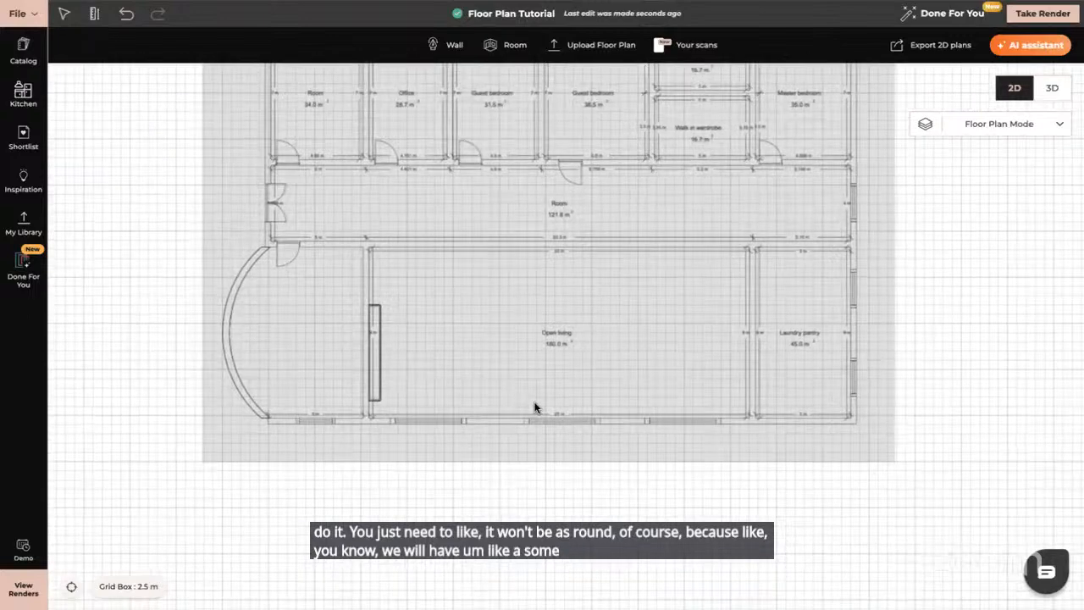
{"action": "left_click_drag", "start_coordinate": [490, 461], "coordinate": [494, 494]}
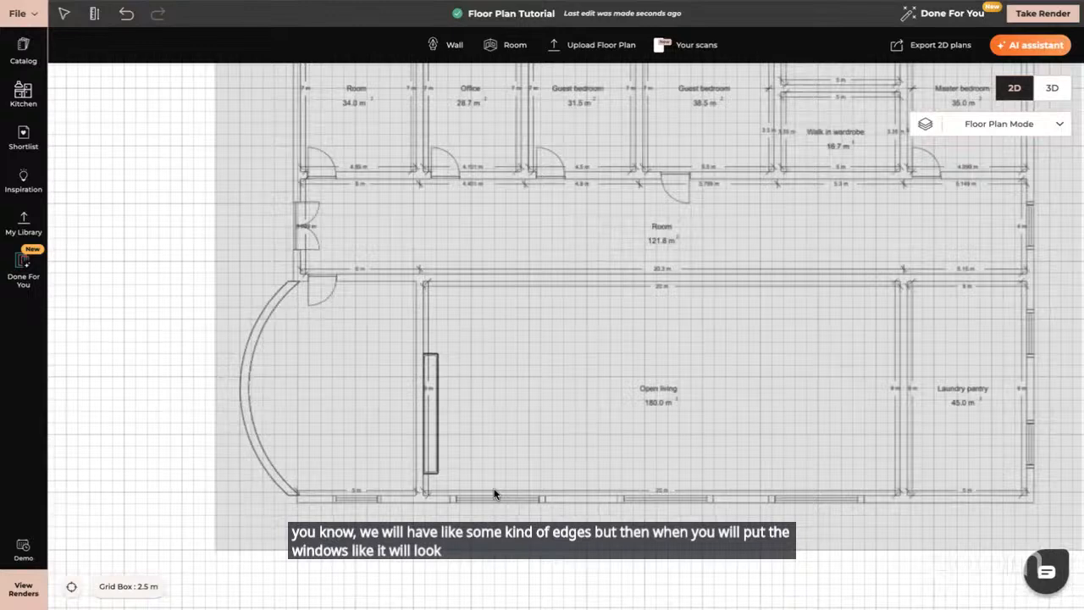
{"action": "scroll", "coordinate": [494, 491], "scroll_direction": "up", "scroll_amount": 2}
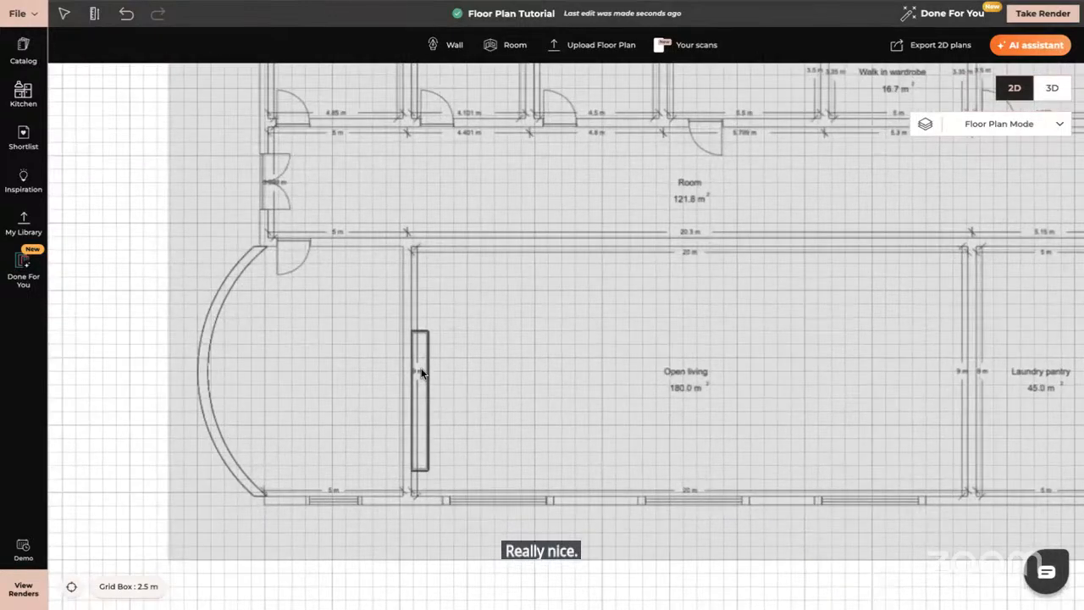
{"action": "left_click_drag", "start_coordinate": [463, 387], "coordinate": [488, 395]}
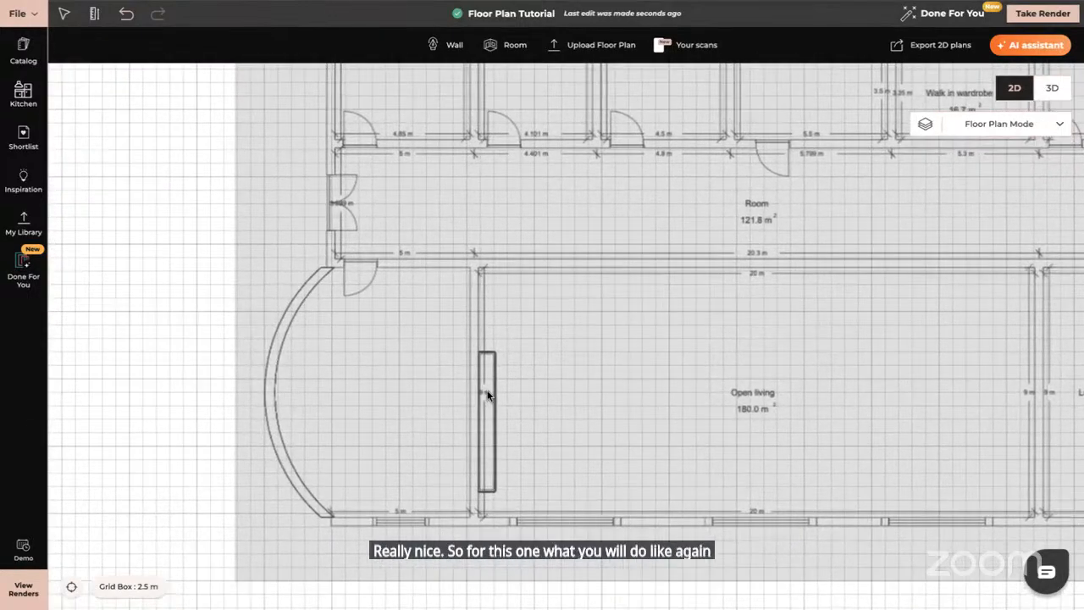
{"action": "scroll", "coordinate": [489, 396], "scroll_direction": "up", "scroll_amount": 1}
{"action": "scroll", "coordinate": [488, 394], "scroll_direction": "up", "scroll_amount": 1}
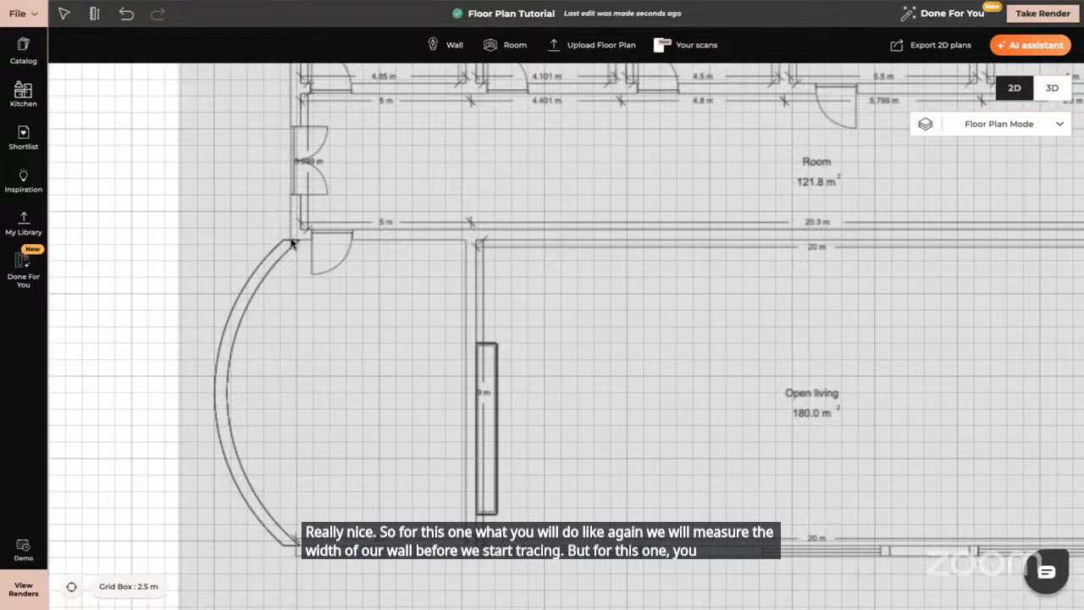
{"action": "left_click", "coordinate": [455, 46]}
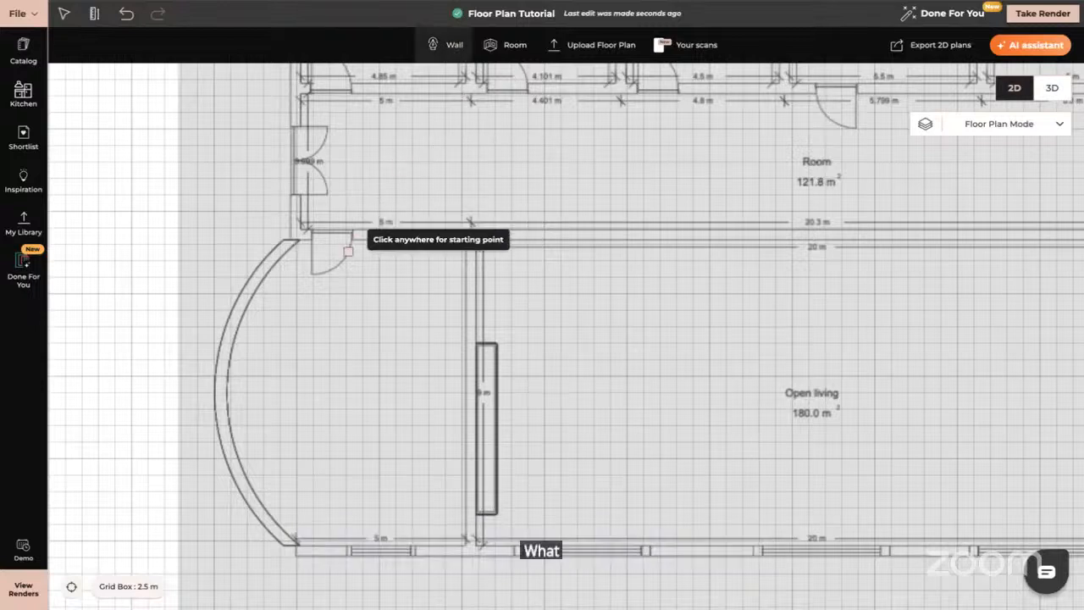
{"action": "left_click", "coordinate": [302, 232]}
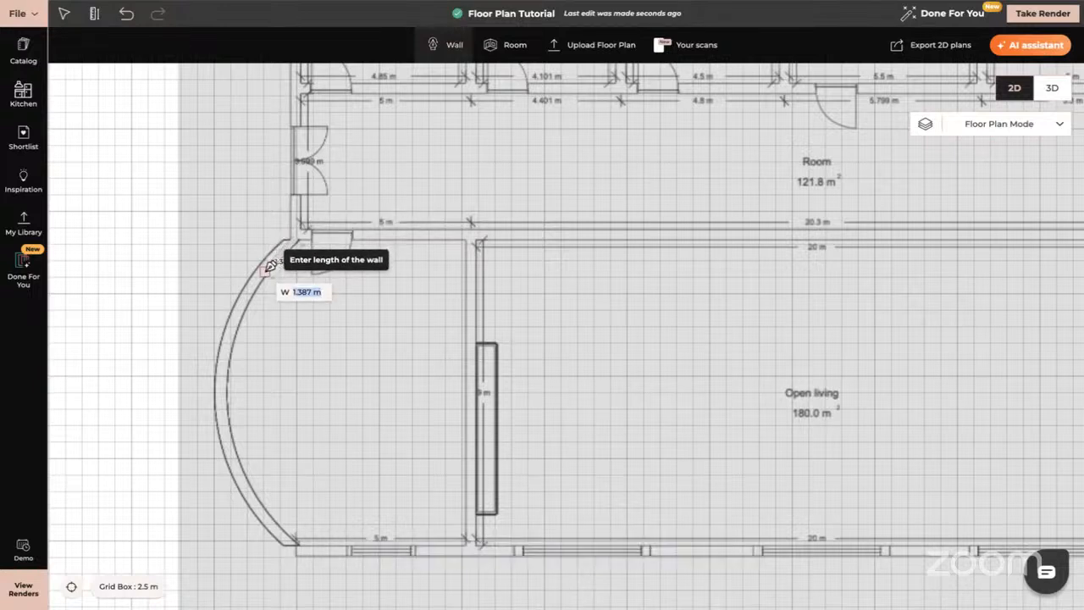
{"action": "scroll", "coordinate": [269, 266], "scroll_direction": "up", "scroll_amount": 3}
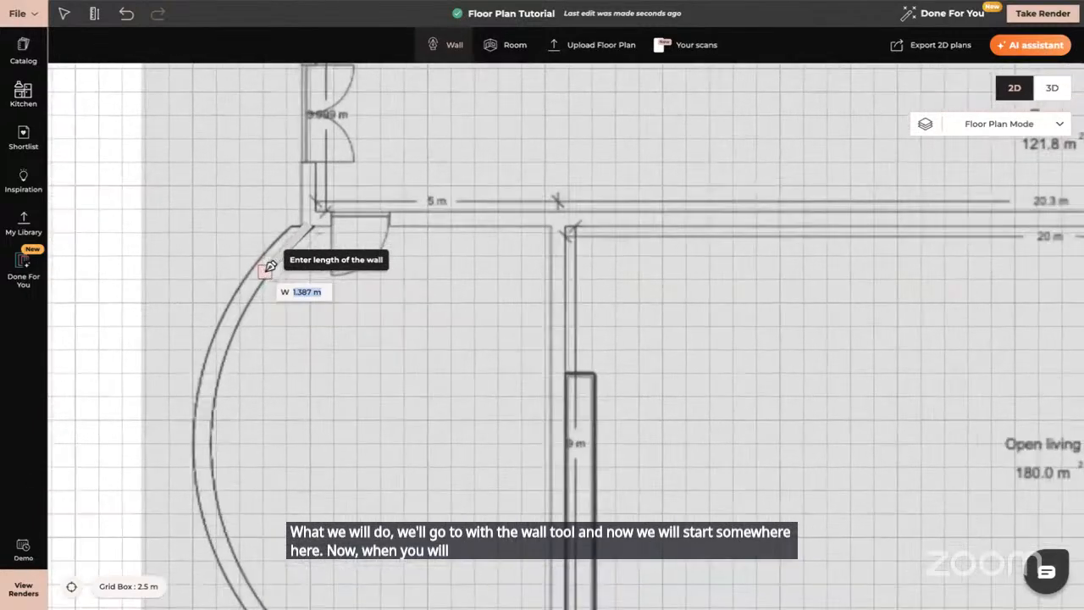
{"action": "scroll", "coordinate": [270, 266], "scroll_direction": "up", "scroll_amount": 3}
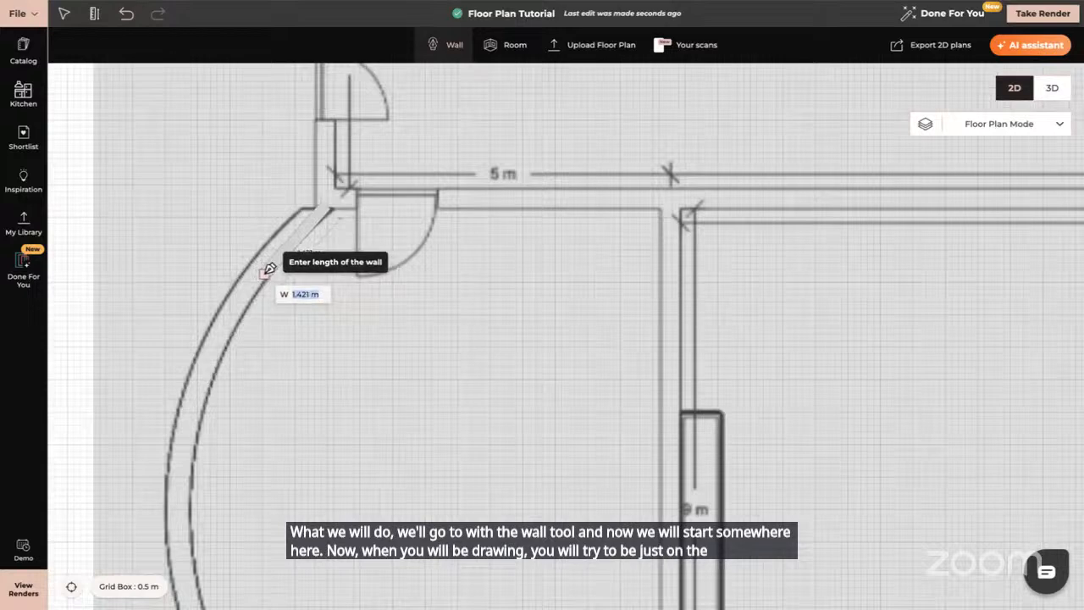
{"action": "left_click", "coordinate": [266, 273]}
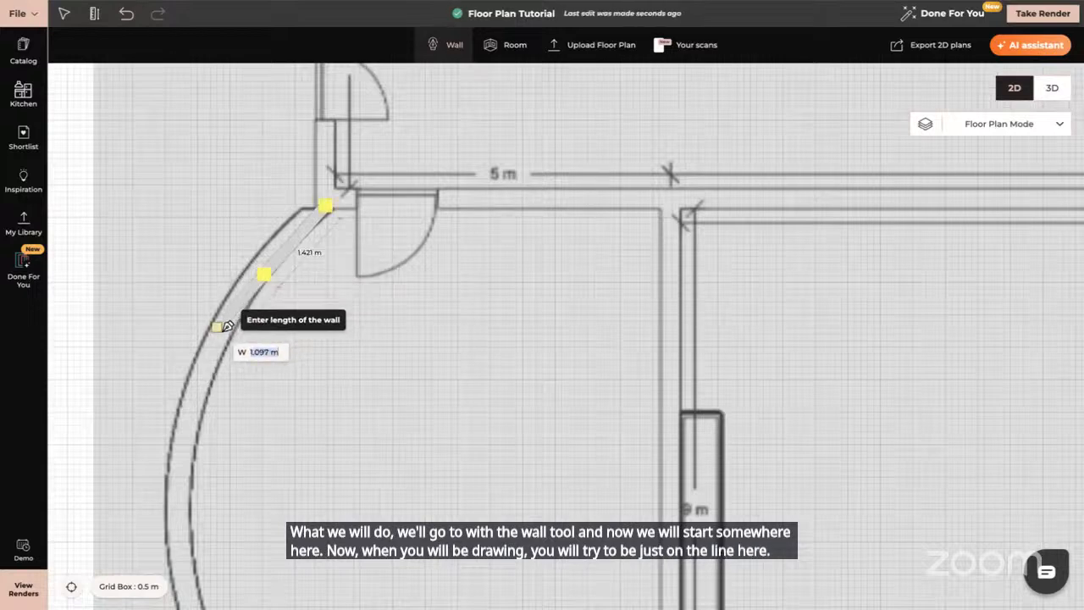
Continue the wall down the curve's inner line with short segments of about 1.2, 1.2, 1.0 and 1.1 m.
{"action": "scroll", "coordinate": [224, 335], "scroll_direction": "up", "scroll_amount": 2}
{"action": "middle_click_drag", "start_coordinate": [225, 335], "coordinate": [269, 224]}
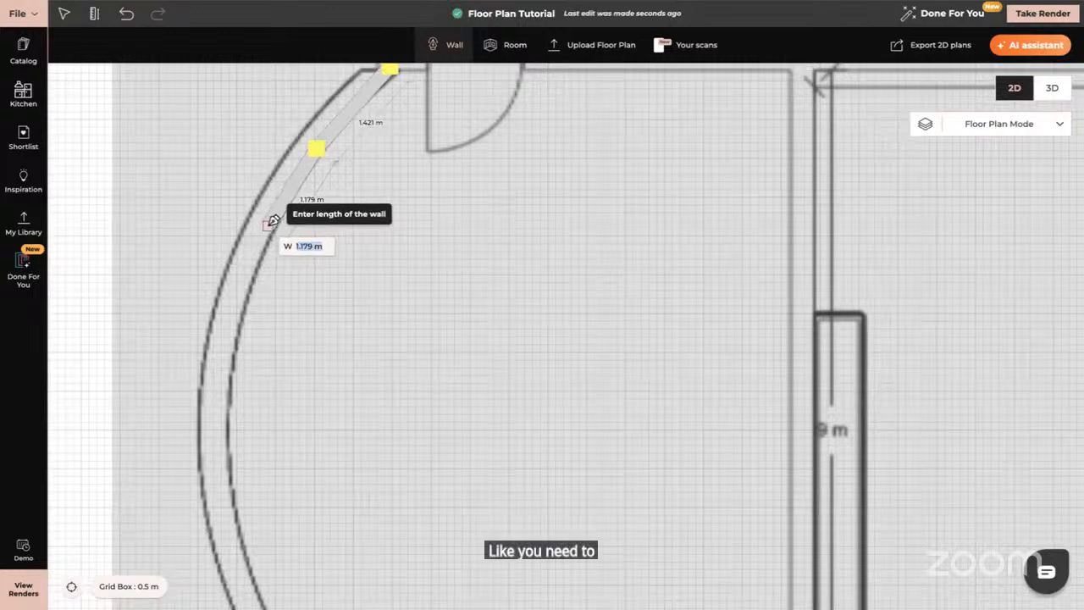
{"action": "left_click", "coordinate": [271, 224]}
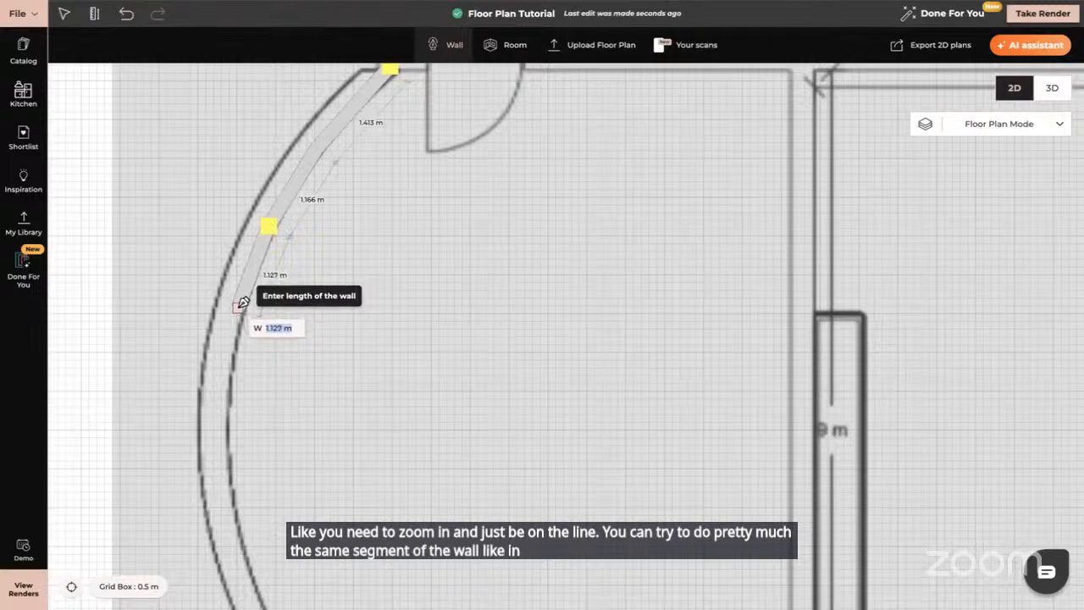
{"action": "scroll", "coordinate": [237, 311], "scroll_direction": "down", "scroll_amount": 2}
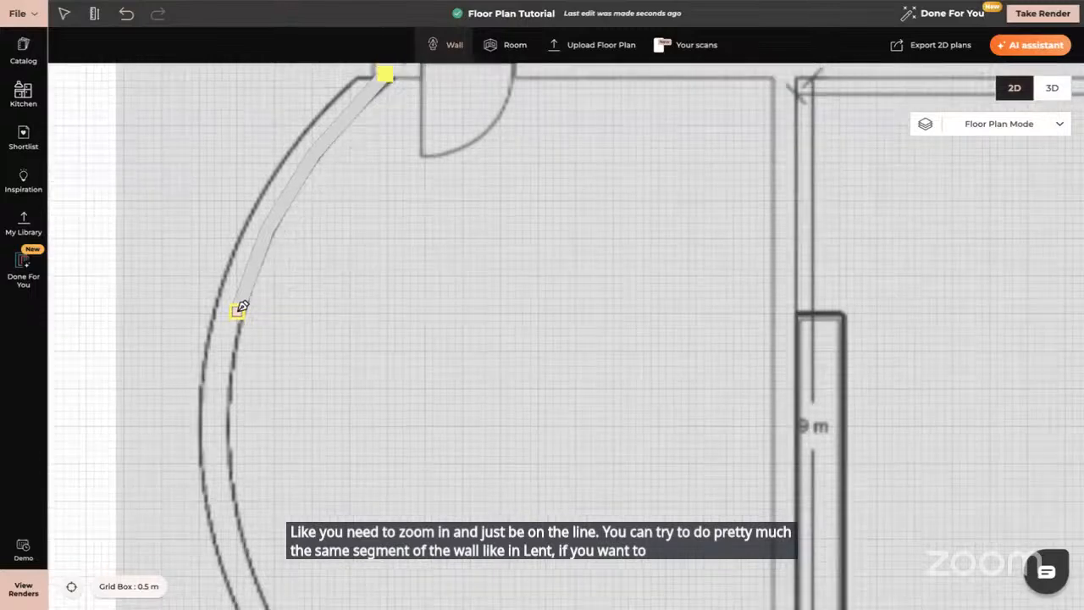
{"action": "right_click_drag", "start_coordinate": [238, 311], "coordinate": [238, 175]}
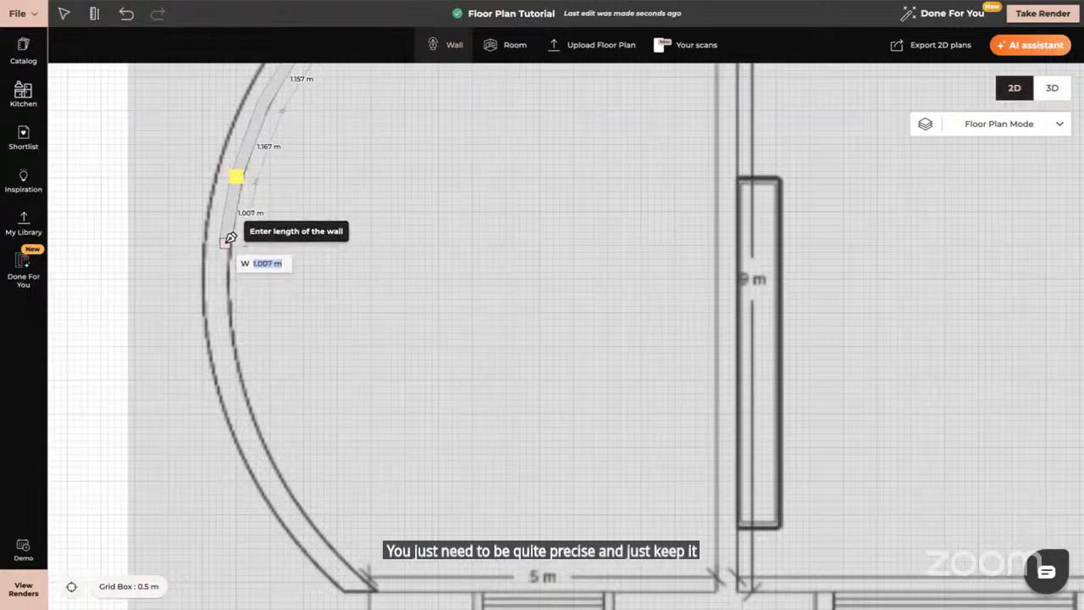
{"action": "left_click", "coordinate": [226, 242]}
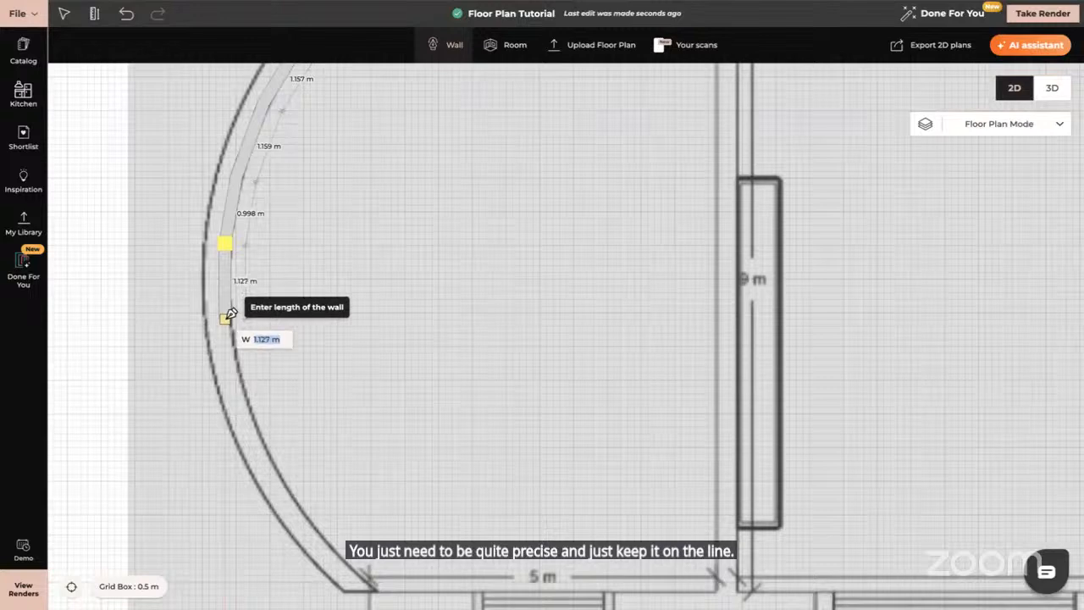
{"action": "left_click", "coordinate": [226, 318]}
Finish the rounded wall down to its lower corner with segments of about 1.0, 1.0, 0.7, 0.7, 0.7 and 0.5 m, and end the wall.
{"action": "scroll", "coordinate": [227, 318], "scroll_direction": "down", "scroll_amount": 2}
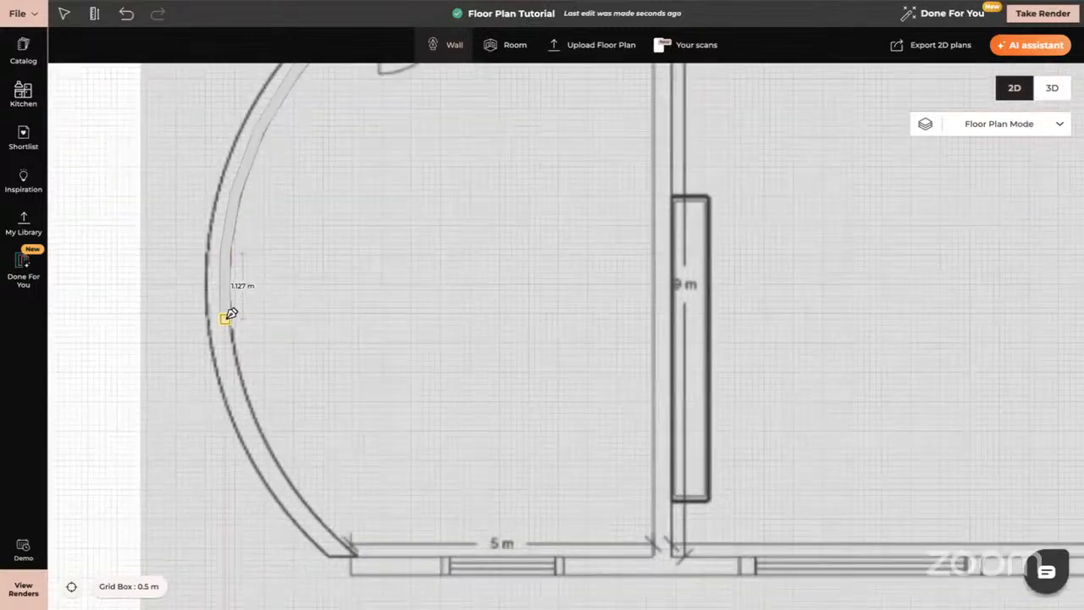
{"action": "left_click", "coordinate": [236, 377]}
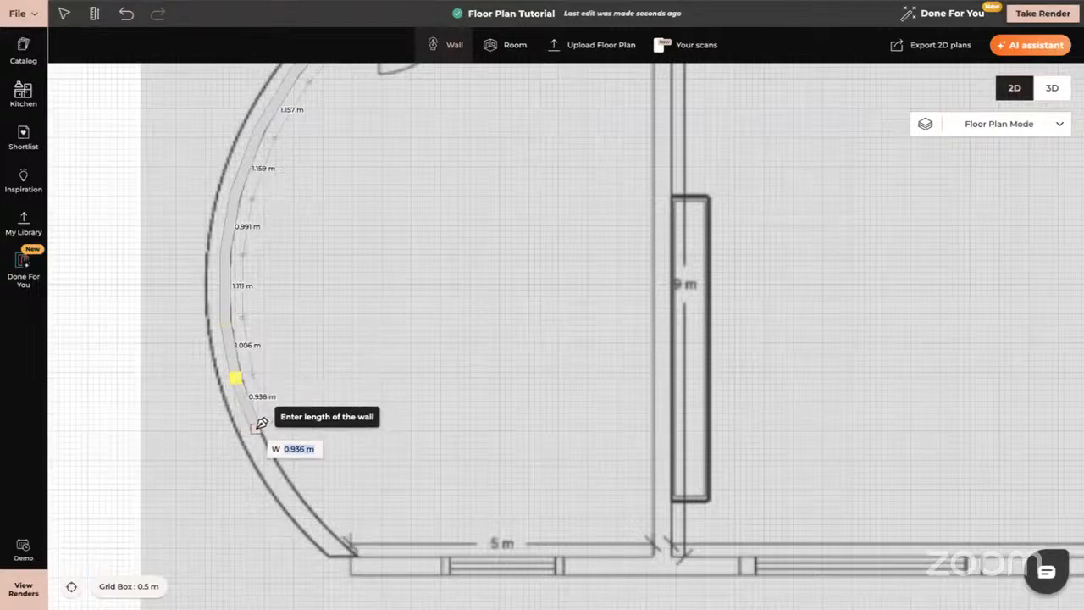
{"action": "scroll", "coordinate": [259, 423], "scroll_direction": "up", "scroll_amount": 3}
{"action": "scroll", "coordinate": [260, 424], "scroll_direction": "down", "scroll_amount": 3}
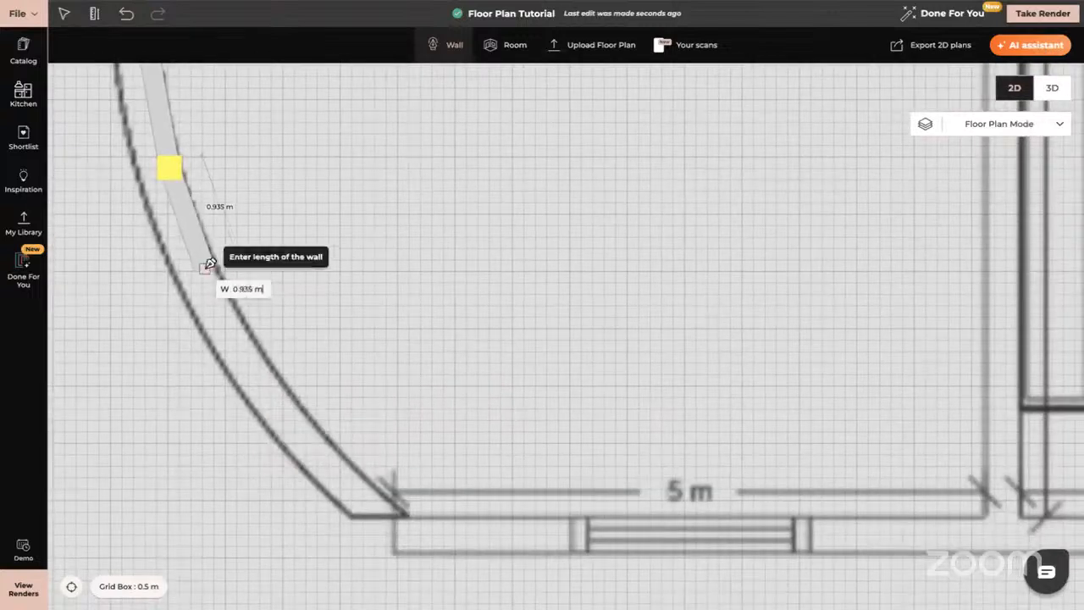
{"action": "left_click", "coordinate": [210, 271]}
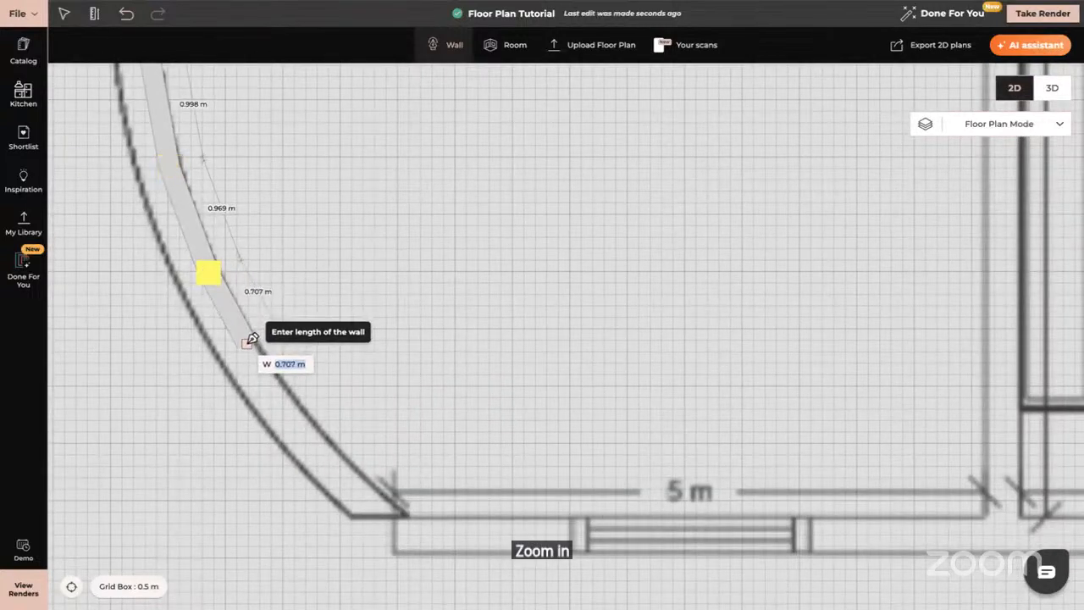
{"action": "left_click", "coordinate": [247, 343]}
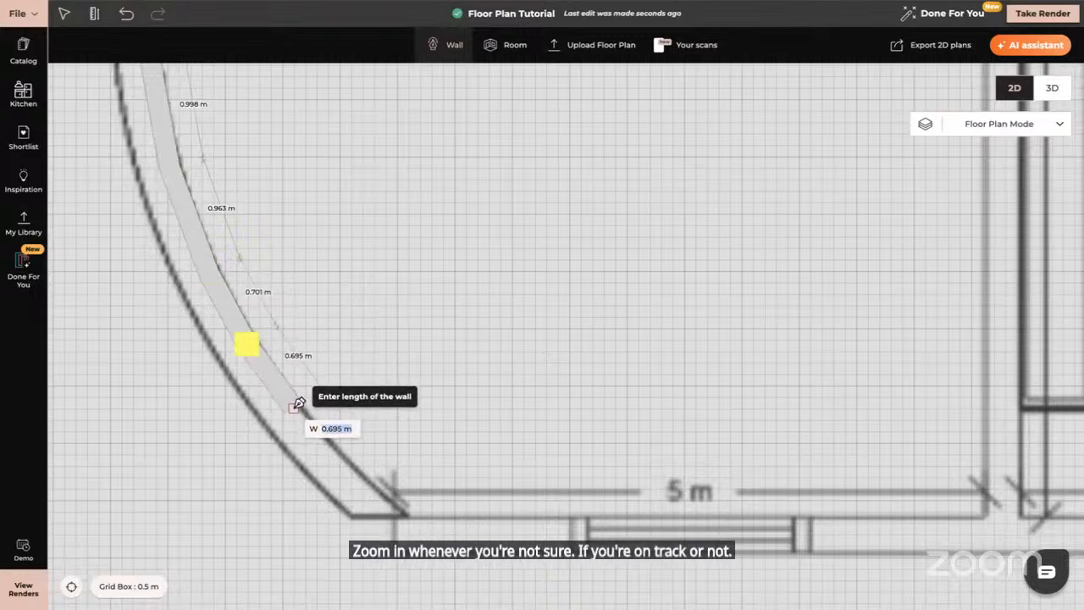
{"action": "left_click", "coordinate": [296, 406]}
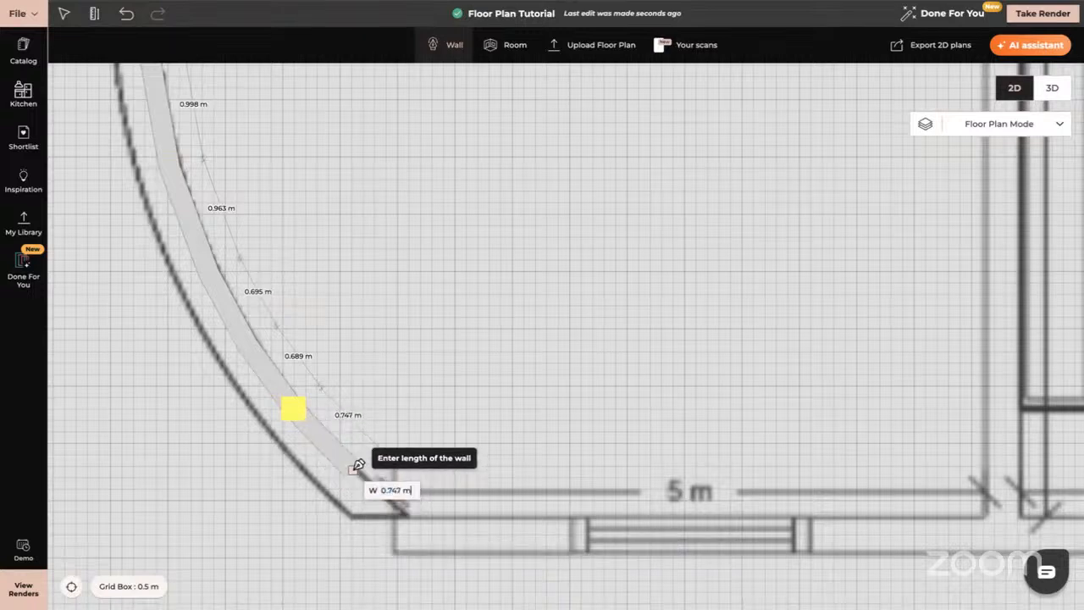
{"action": "left_click", "coordinate": [359, 466]}
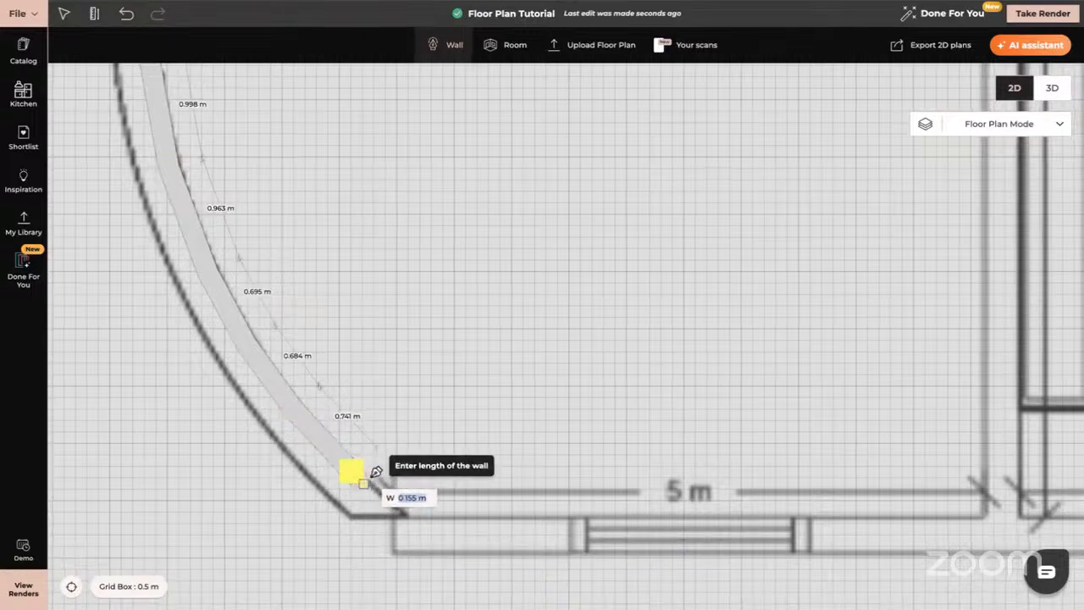
{"action": "left_click", "coordinate": [406, 506]}
{"action": "key", "text": "Escape"}
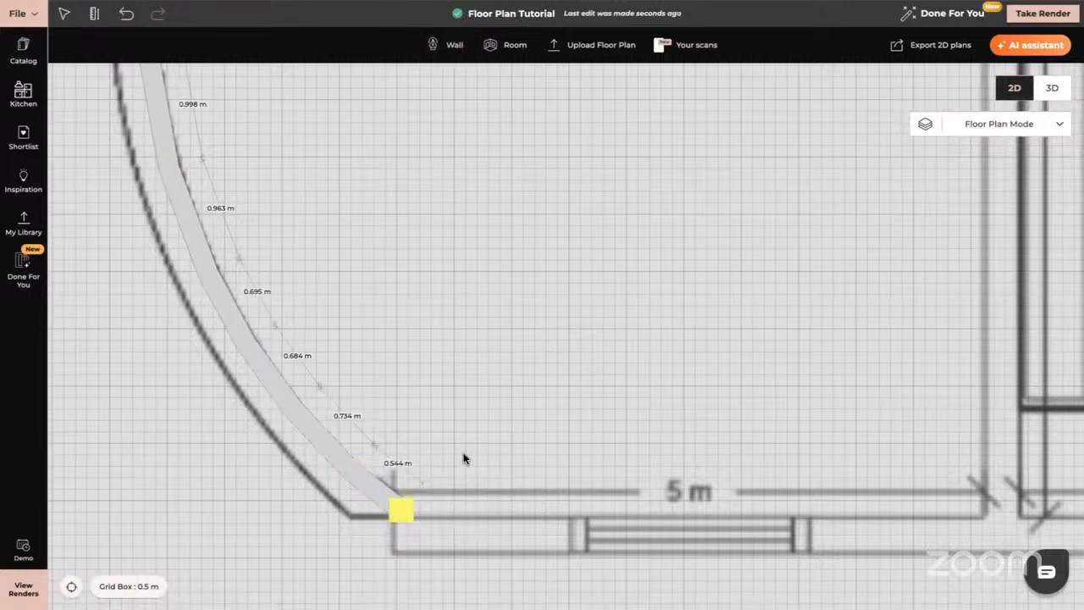
Examine the finished rounded wall and the Wall Snapping option in the project settings, and close the settings.
{"action": "scroll", "coordinate": [465, 458], "scroll_direction": "down", "scroll_amount": 1}
{"action": "scroll", "coordinate": [474, 404], "scroll_direction": "down", "scroll_amount": 1}
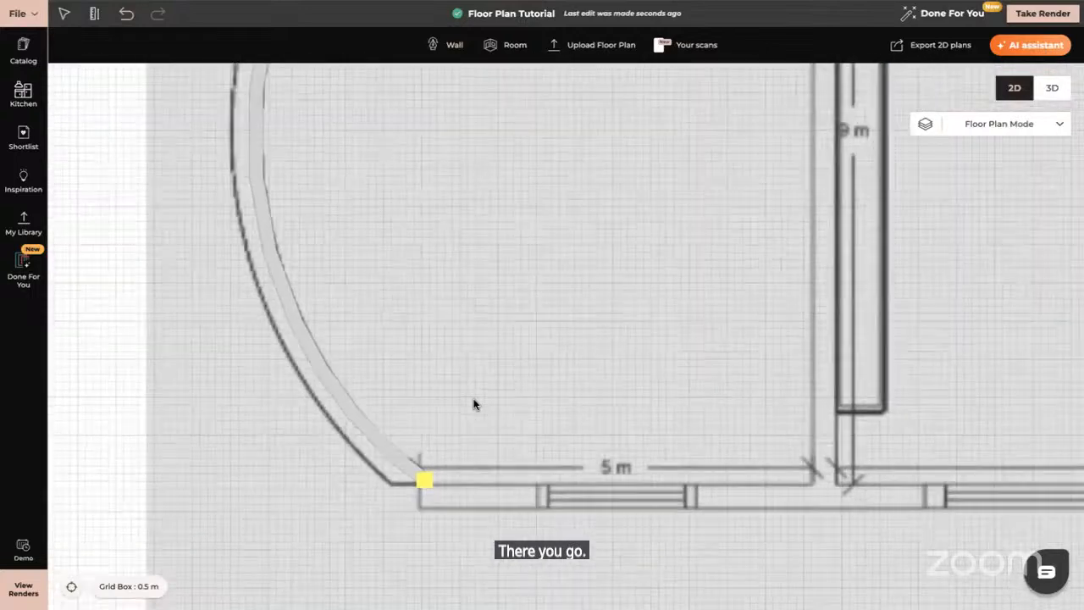
{"action": "scroll", "coordinate": [474, 405], "scroll_direction": "down", "scroll_amount": 5}
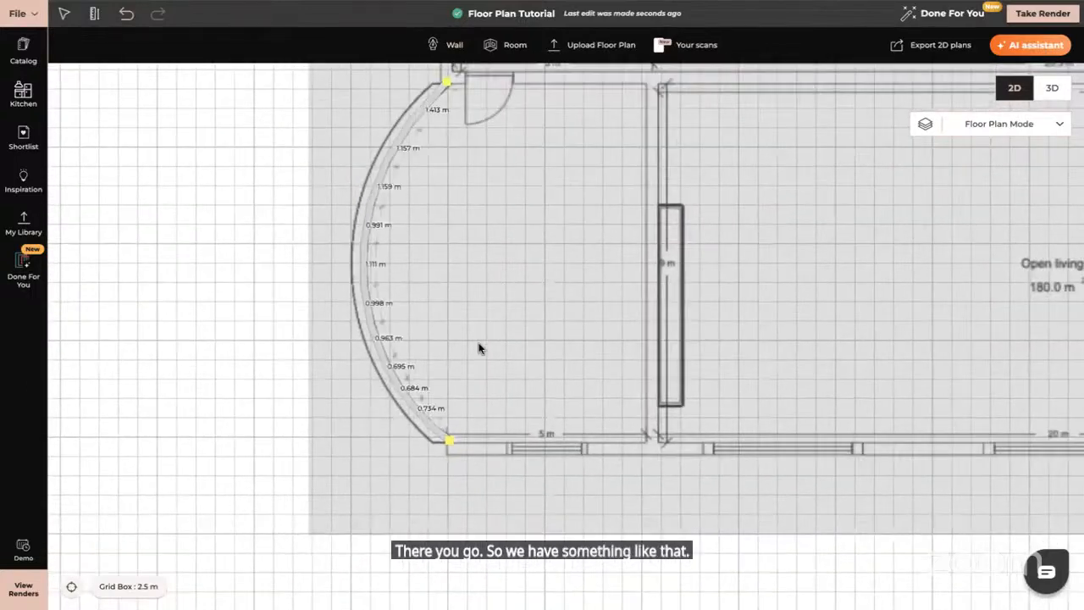
{"action": "left_click_drag", "start_coordinate": [479, 348], "coordinate": [373, 385]}
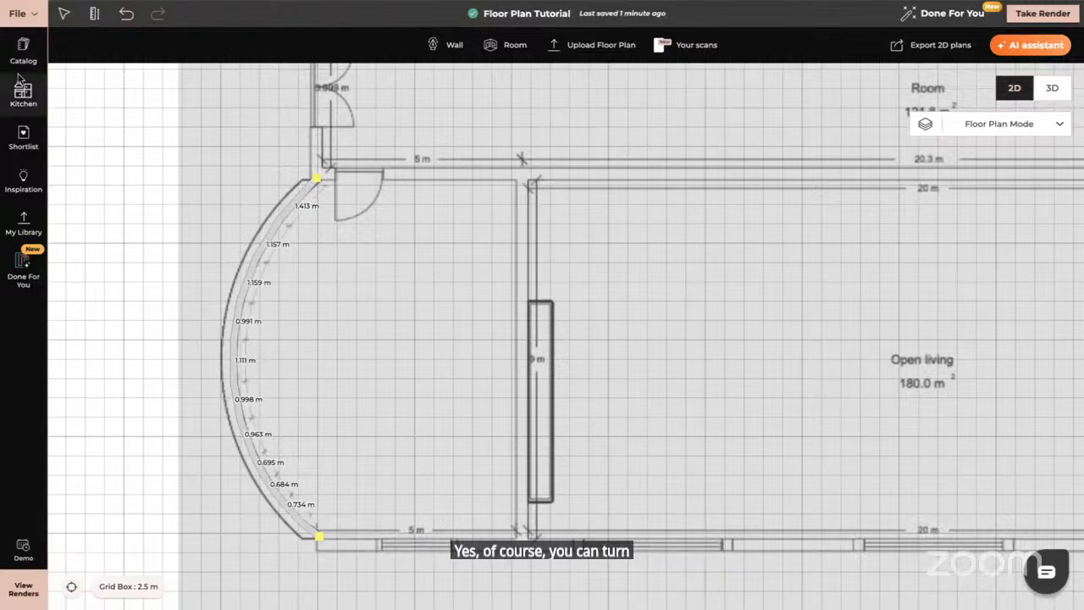
{"action": "left_click", "coordinate": [19, 14]}
{"action": "mouse_move", "coordinate": [49, 183]}
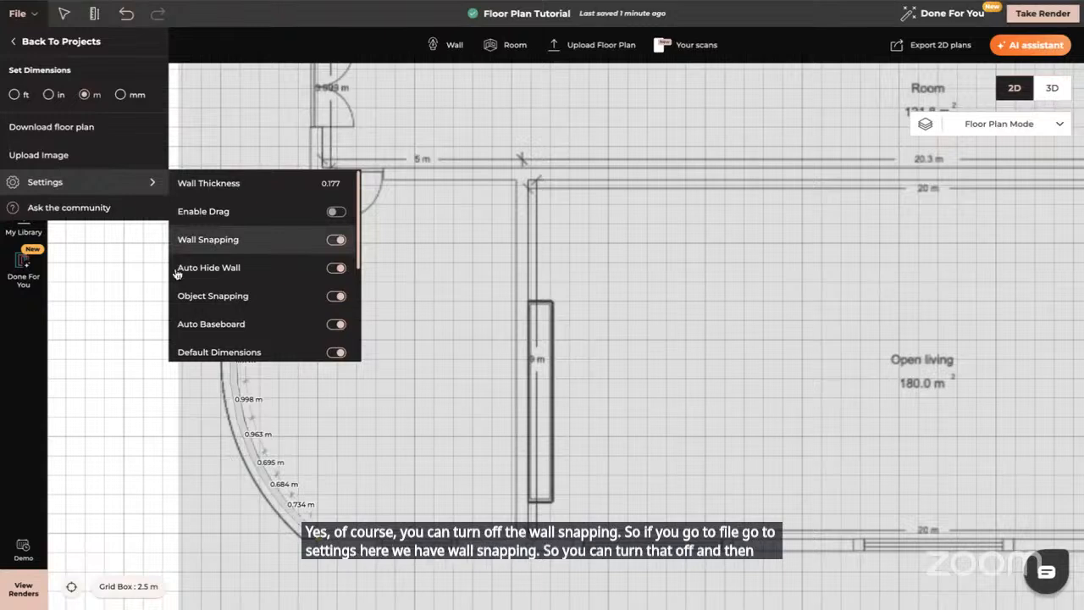
{"action": "left_click", "coordinate": [11, 394]}
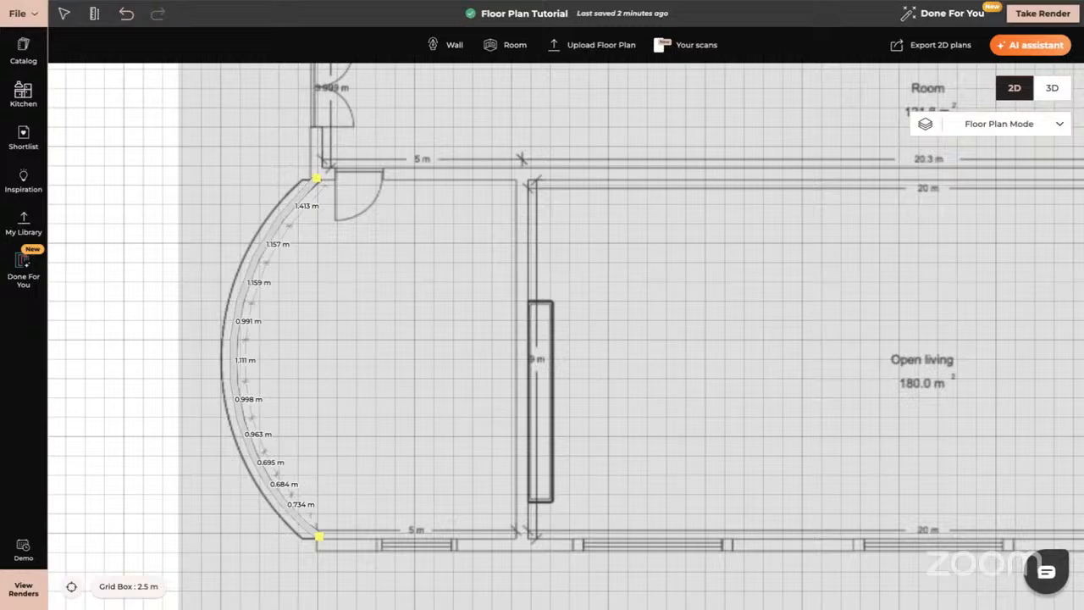
{"action": "key", "text": "ctrl+shift+Tab"}
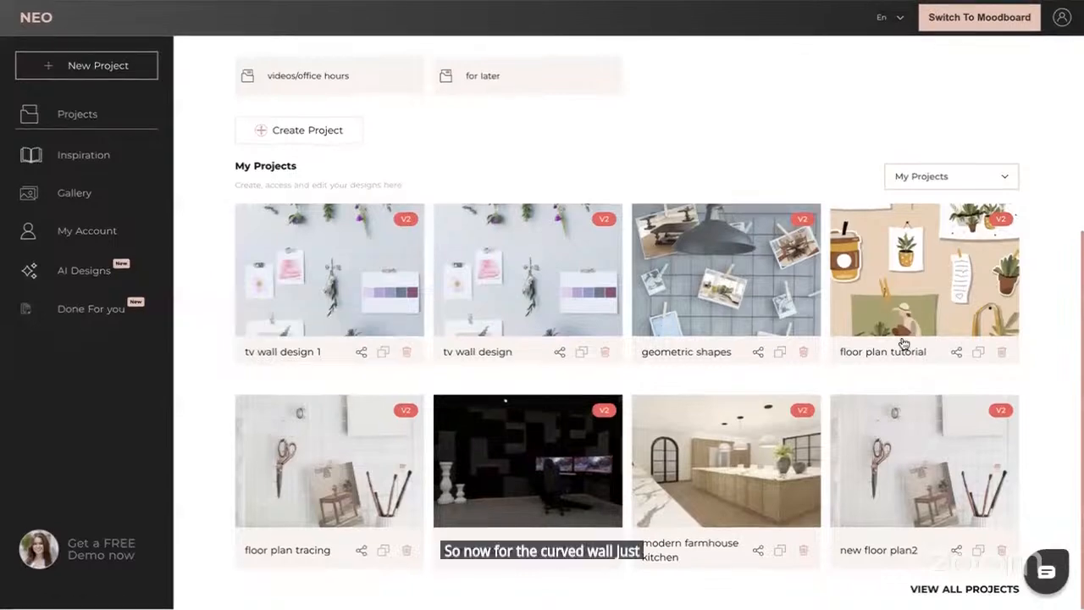
{"action": "left_click", "coordinate": [854, 328]}
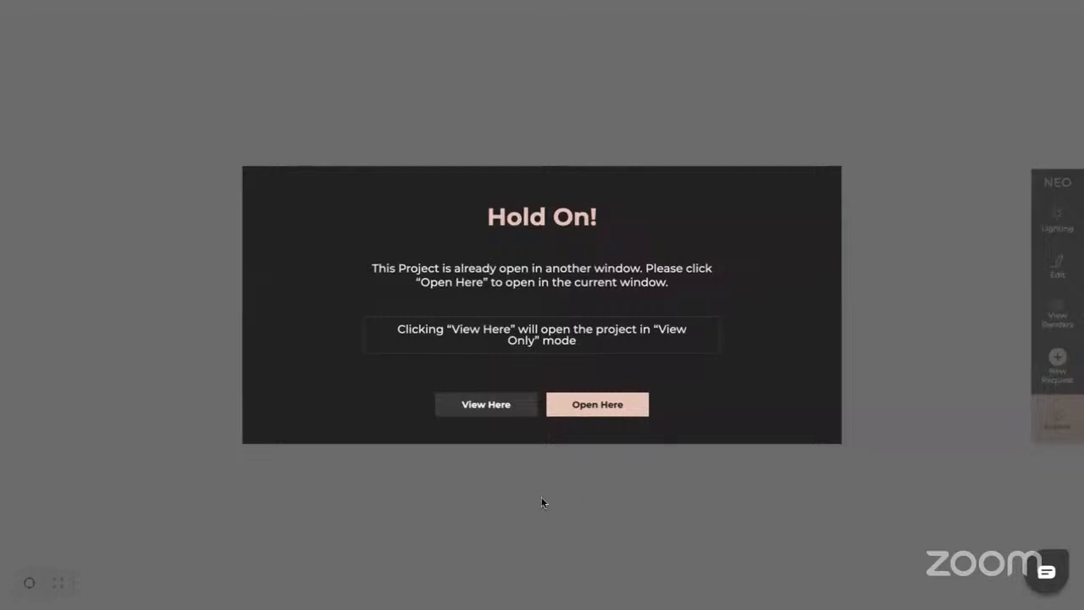
{"action": "left_click", "coordinate": [605, 410]}
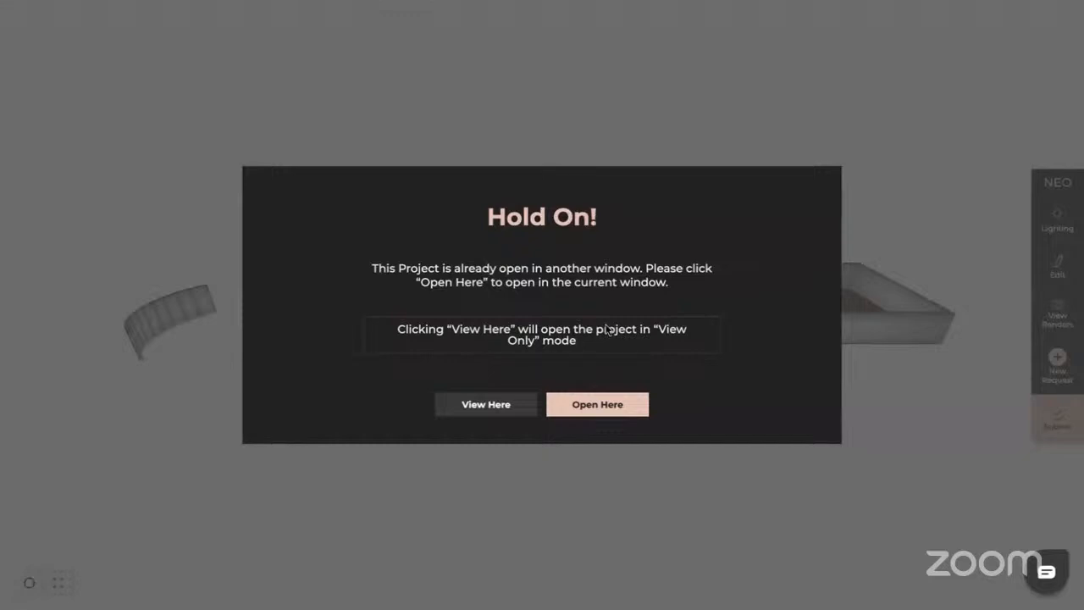
{"action": "left_click", "coordinate": [606, 410]}
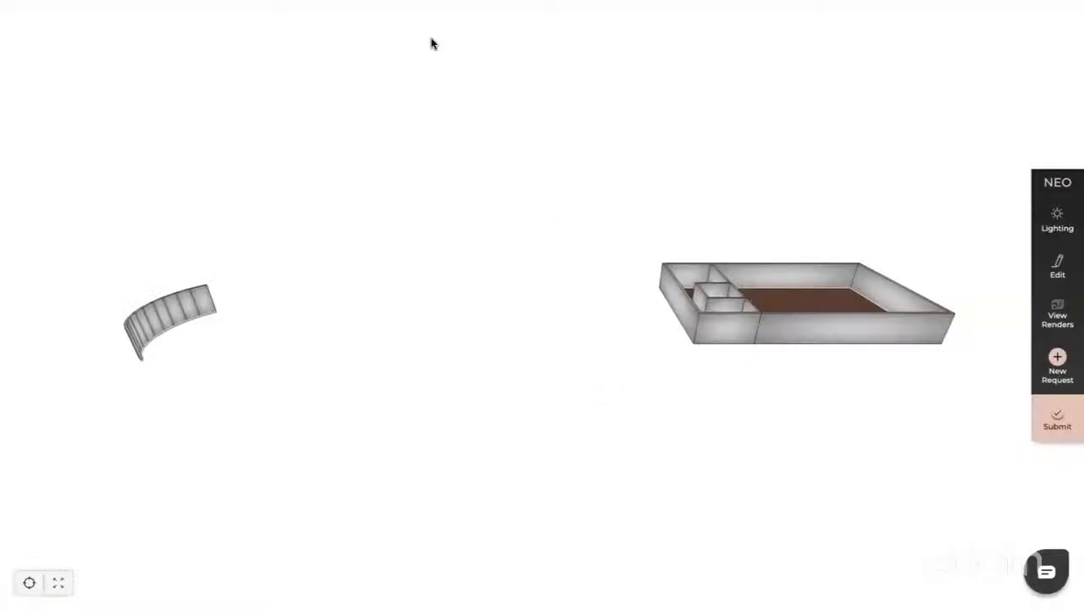
Return to the project list and open the floor plan tracing project.
{"action": "left_click", "coordinate": [343, 1]}
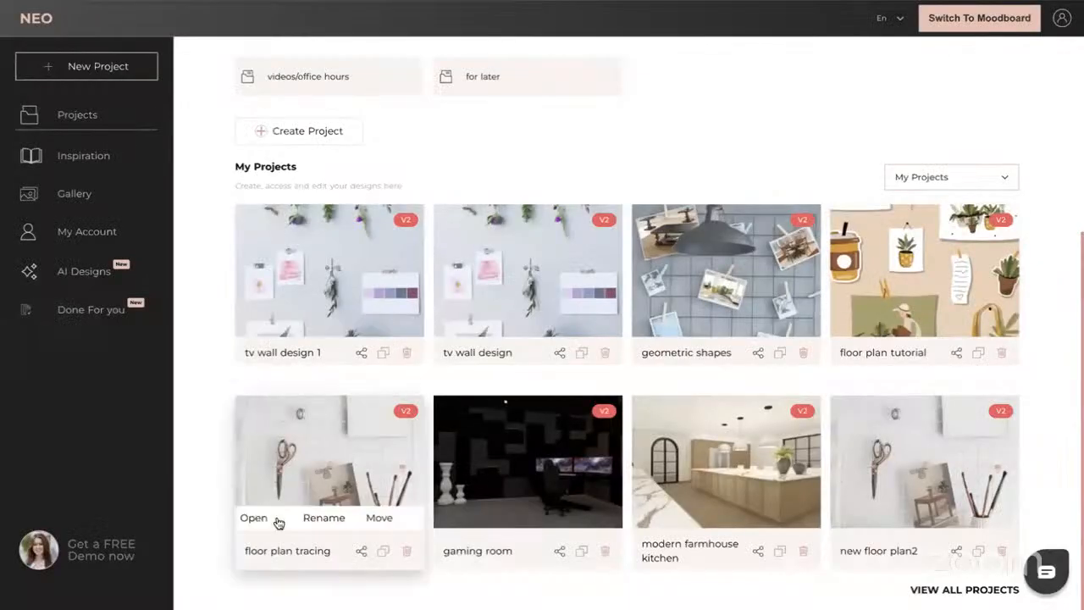
{"action": "left_click", "coordinate": [255, 519]}
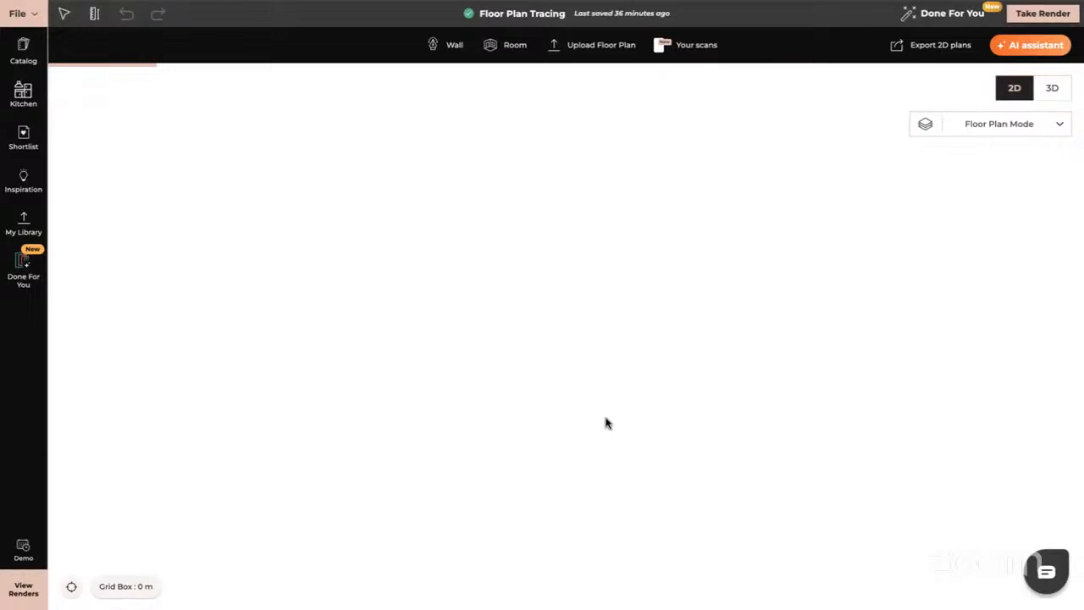
{"action": "mouse_move", "coordinate": [719, 1]}
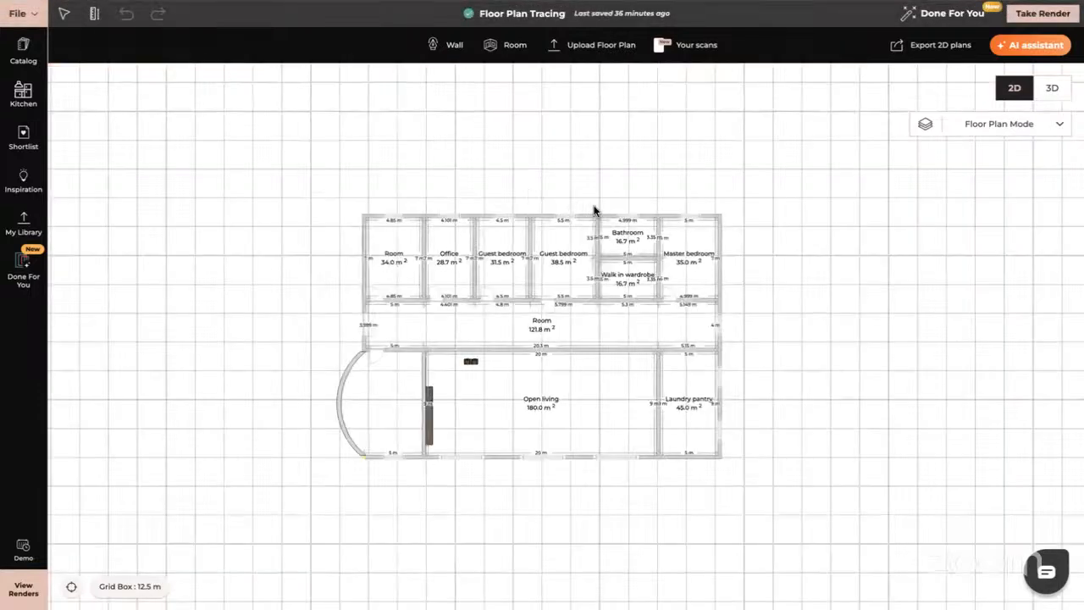
Search the product catalog for stairs.
{"action": "left_click", "coordinate": [23, 49]}
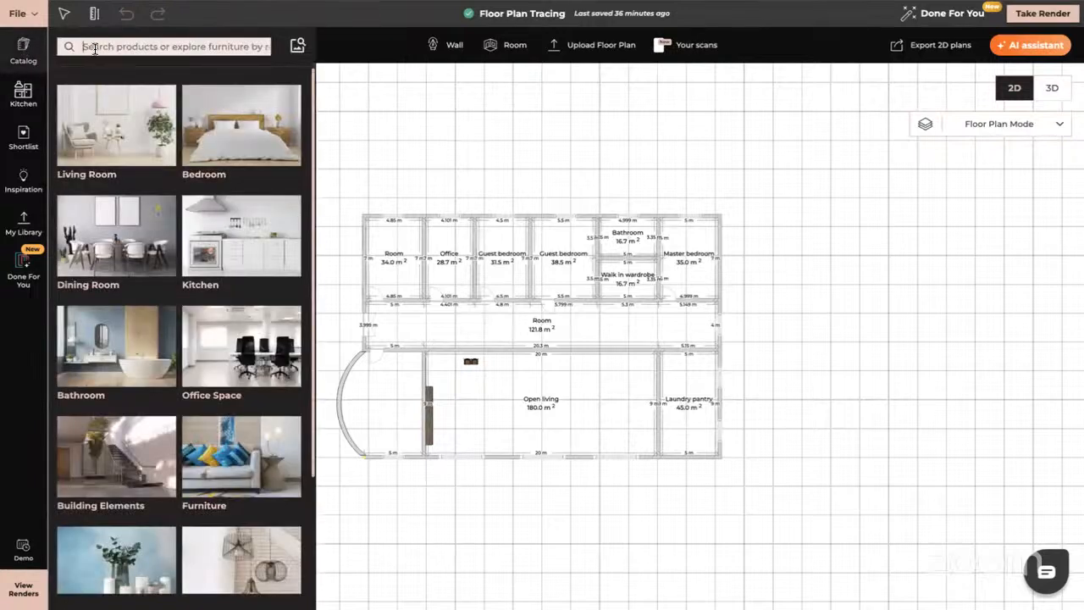
{"action": "type", "text": "st"}
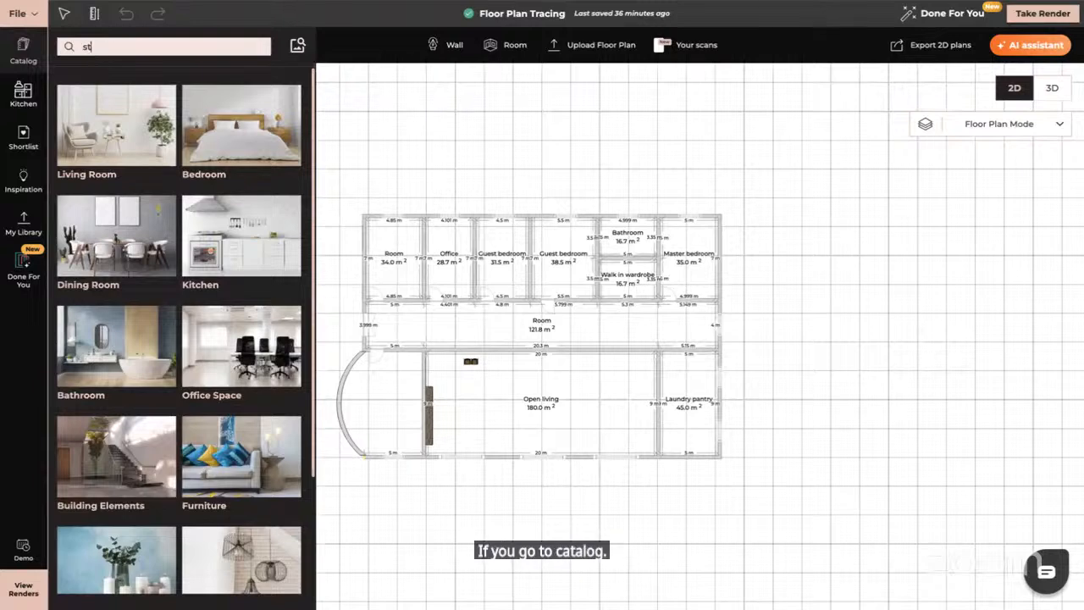
{"action": "type", "text": "airs"}
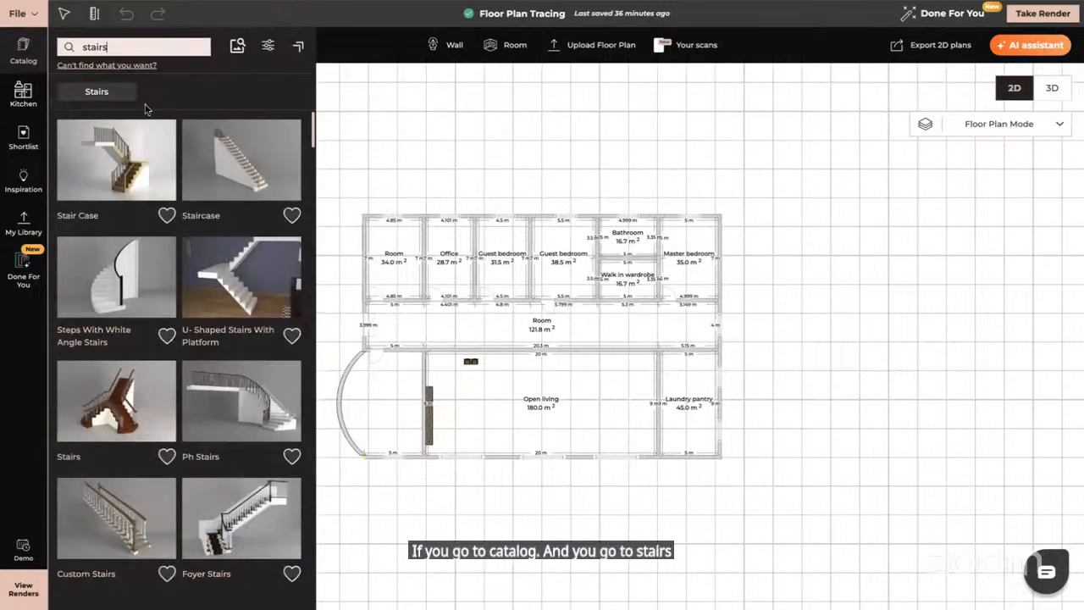
Browse the catalog's Building Elements to Stairs & Railings and filter the products to Railings & Handrail.
{"action": "left_click", "coordinate": [23, 51]}
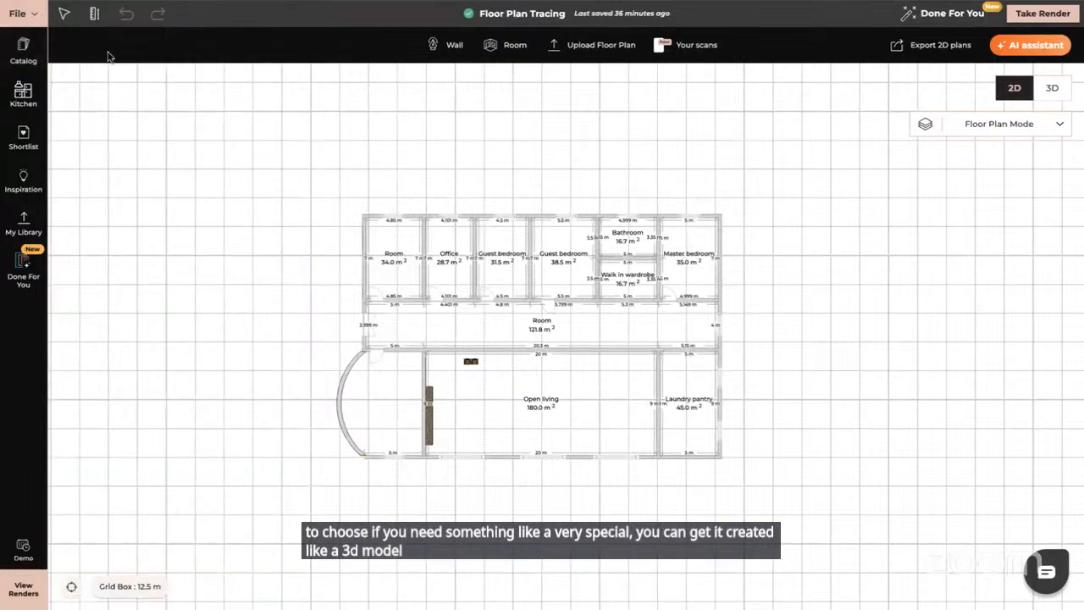
{"action": "left_click", "coordinate": [22, 47]}
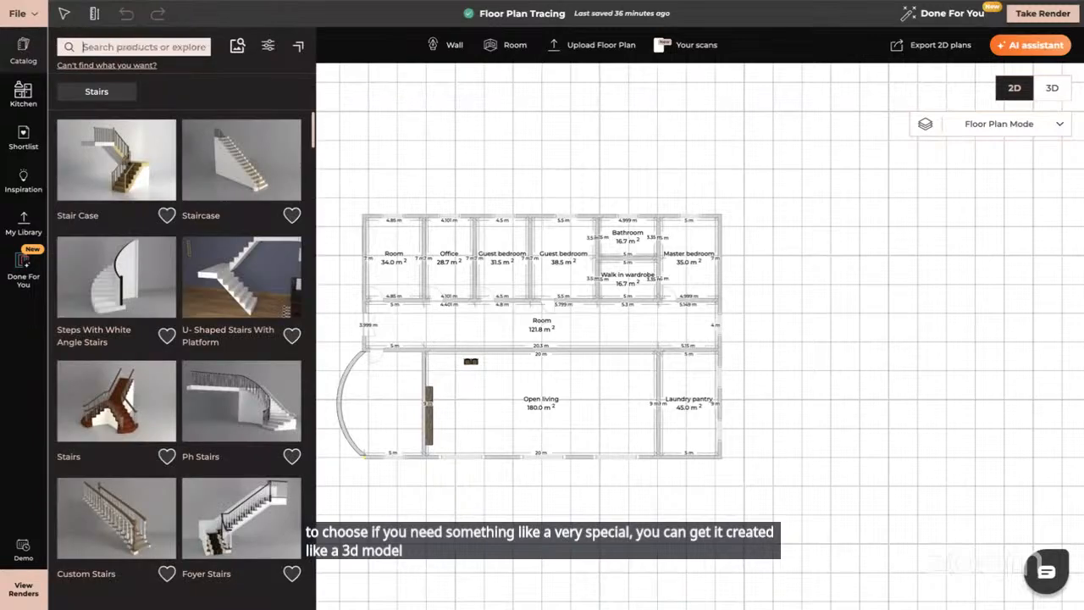
{"action": "scroll", "coordinate": [157, 280], "scroll_direction": "down", "scroll_amount": 3}
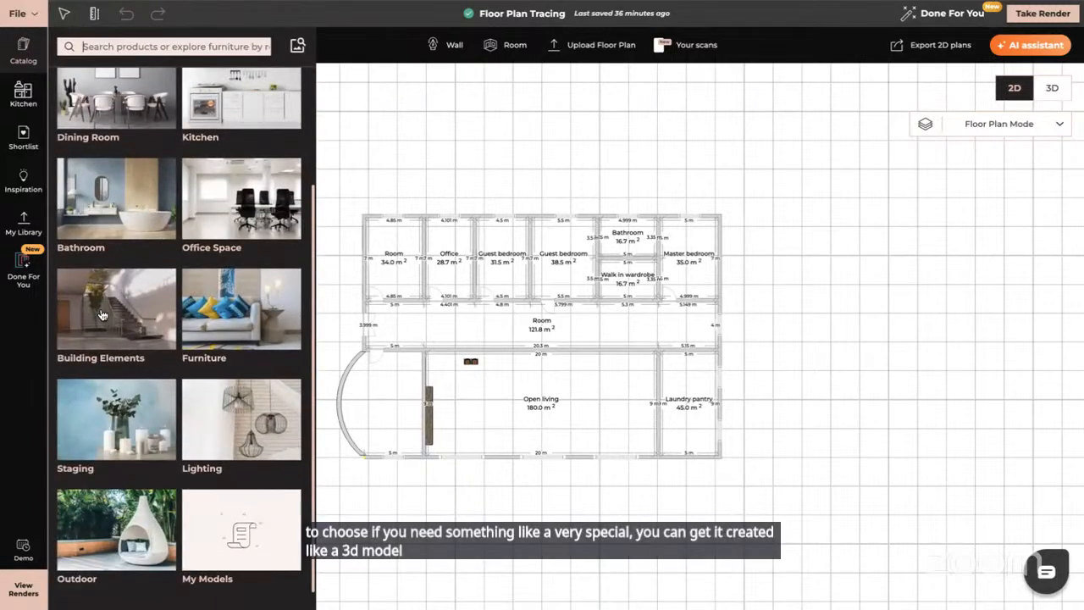
{"action": "left_click", "coordinate": [101, 315]}
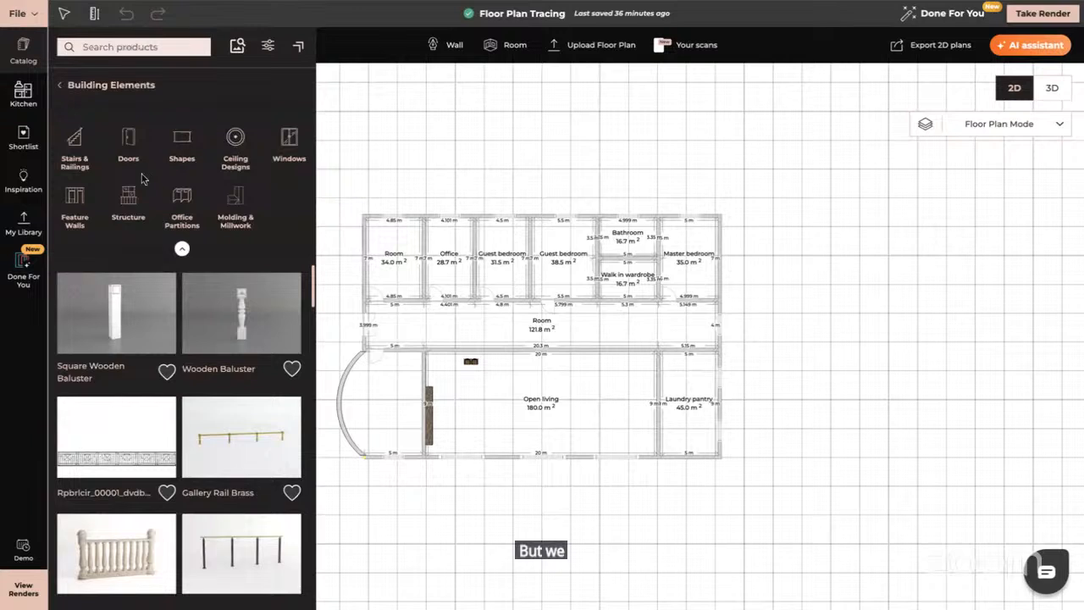
{"action": "left_click", "coordinate": [75, 140]}
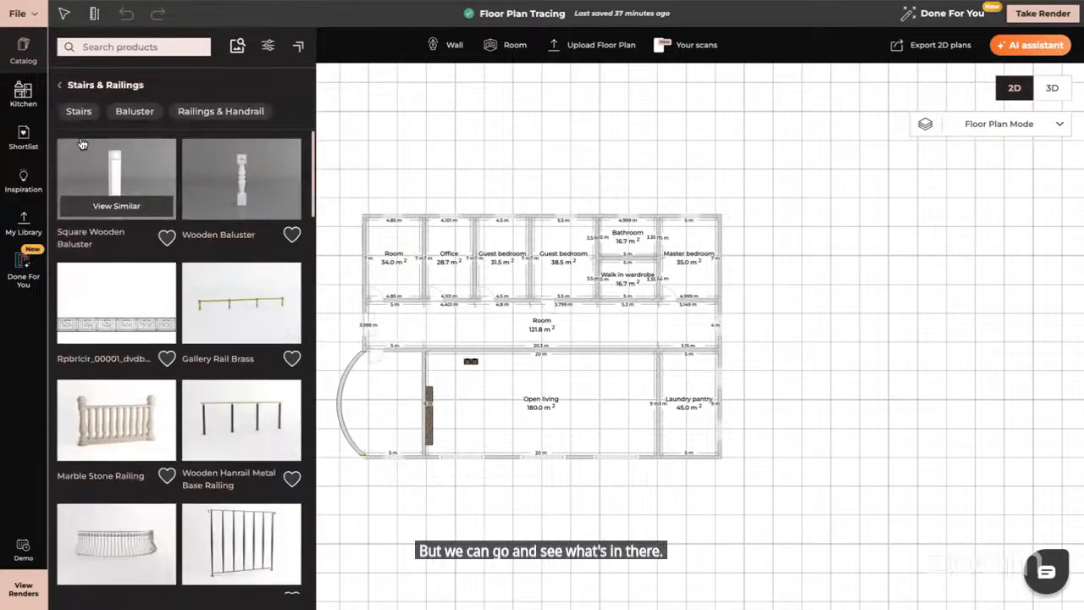
{"action": "left_click", "coordinate": [236, 113]}
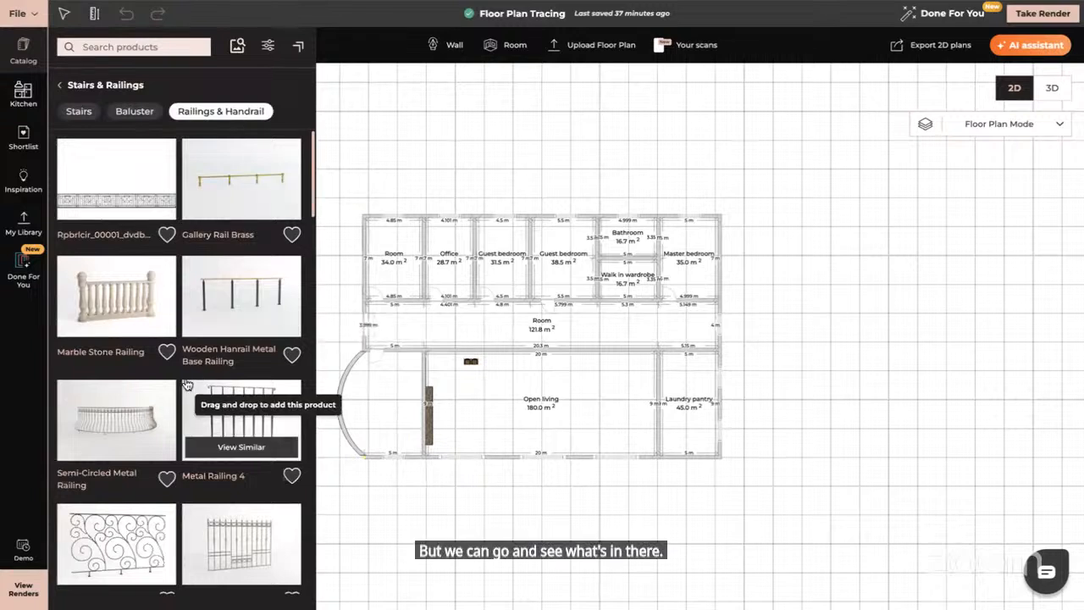
Look through the available railing and handrail models, and close the catalog.
{"action": "scroll", "coordinate": [188, 383], "scroll_direction": "down", "scroll_amount": 3}
{"action": "scroll", "coordinate": [187, 383], "scroll_direction": "down", "scroll_amount": 3}
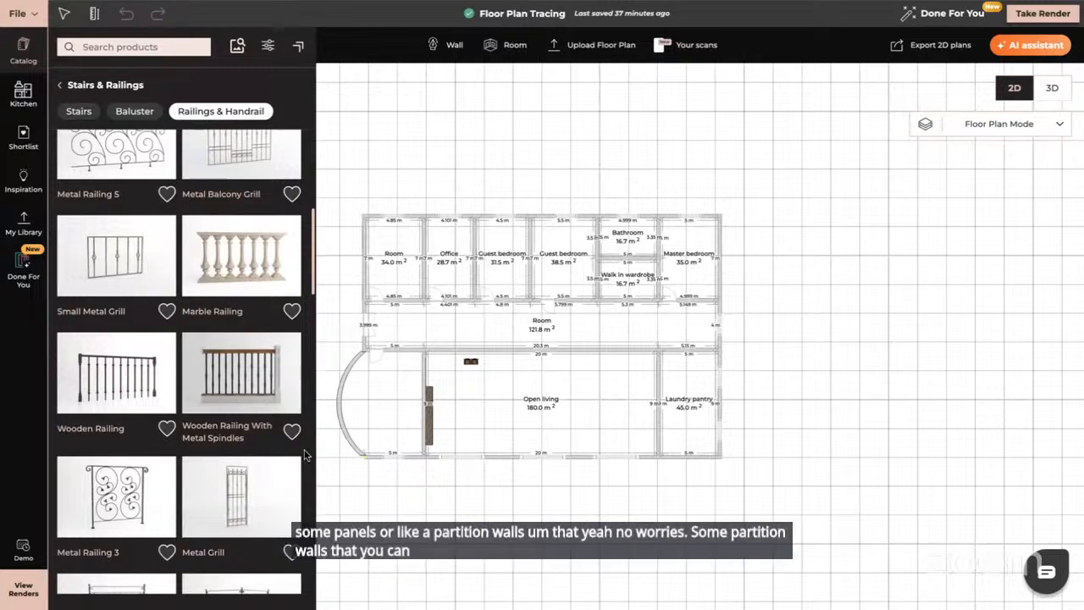
{"action": "scroll", "coordinate": [306, 455], "scroll_direction": "down", "scroll_amount": 3}
{"action": "scroll", "coordinate": [306, 455], "scroll_direction": "down", "scroll_amount": 3}
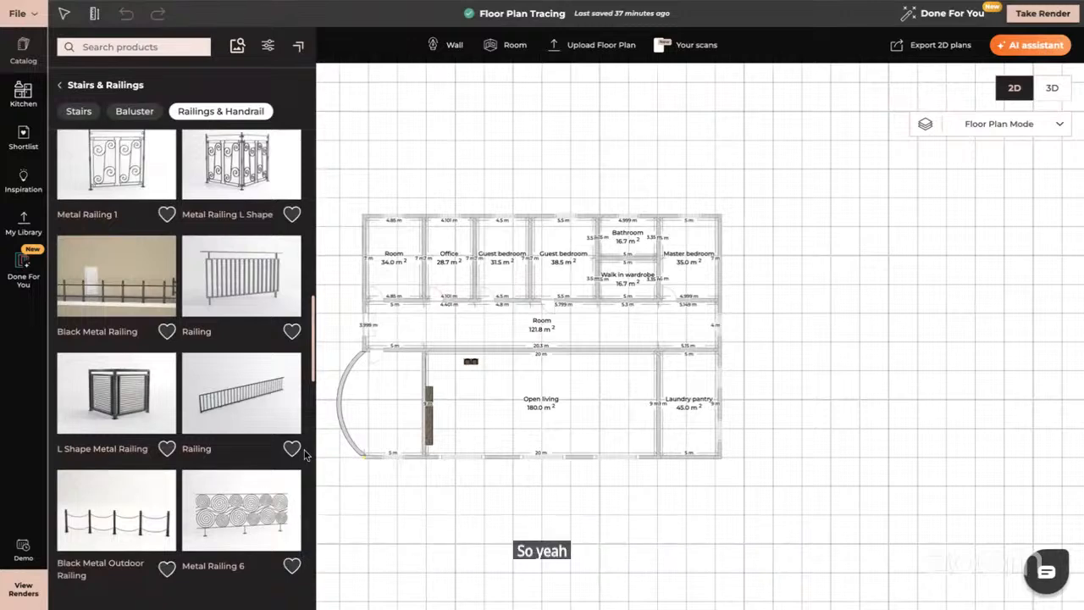
{"action": "mouse_move", "coordinate": [244, 423]}
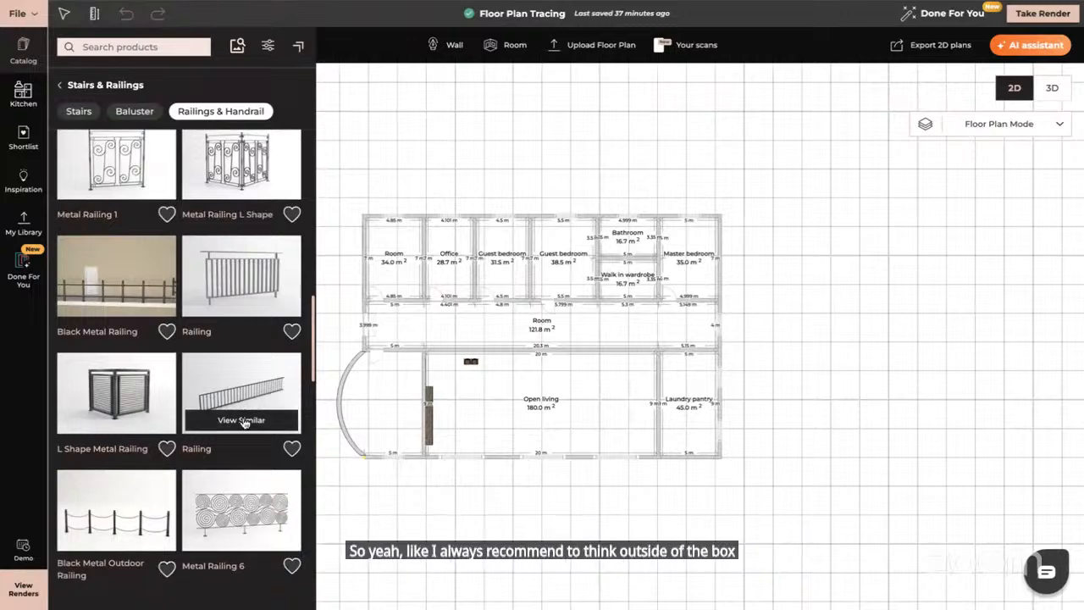
{"action": "scroll", "coordinate": [244, 422], "scroll_direction": "down", "scroll_amount": 10}
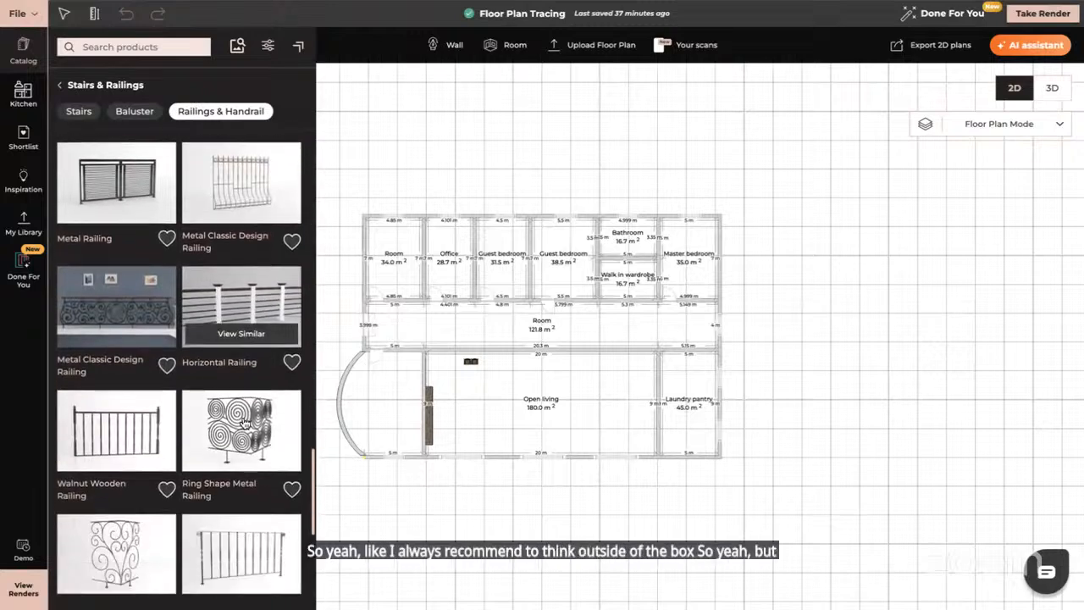
{"action": "scroll", "coordinate": [244, 423], "scroll_direction": "down", "scroll_amount": 5}
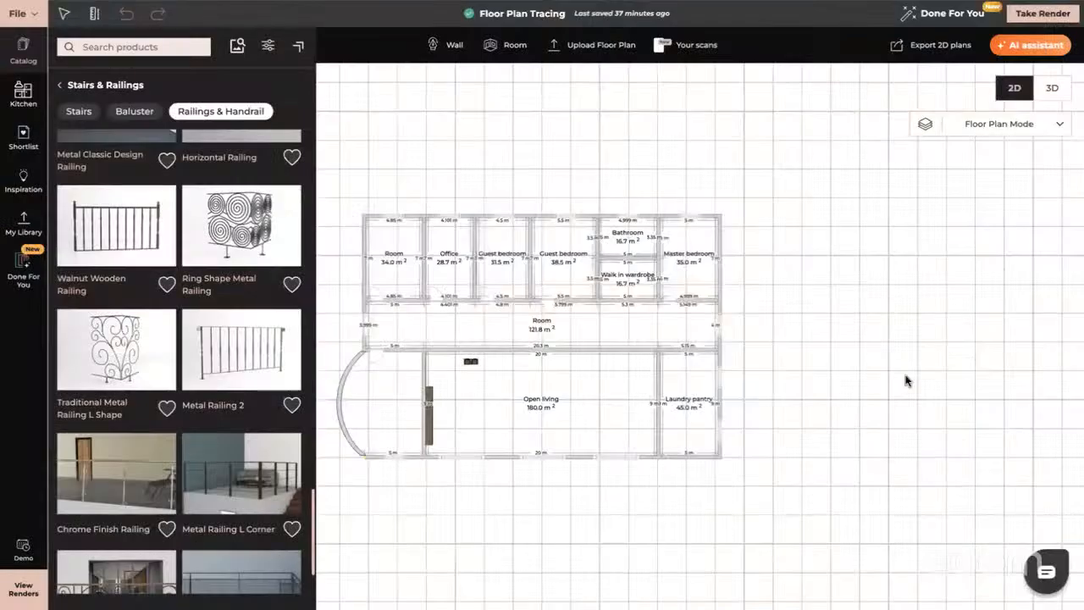
{"action": "left_click", "coordinate": [870, 289]}
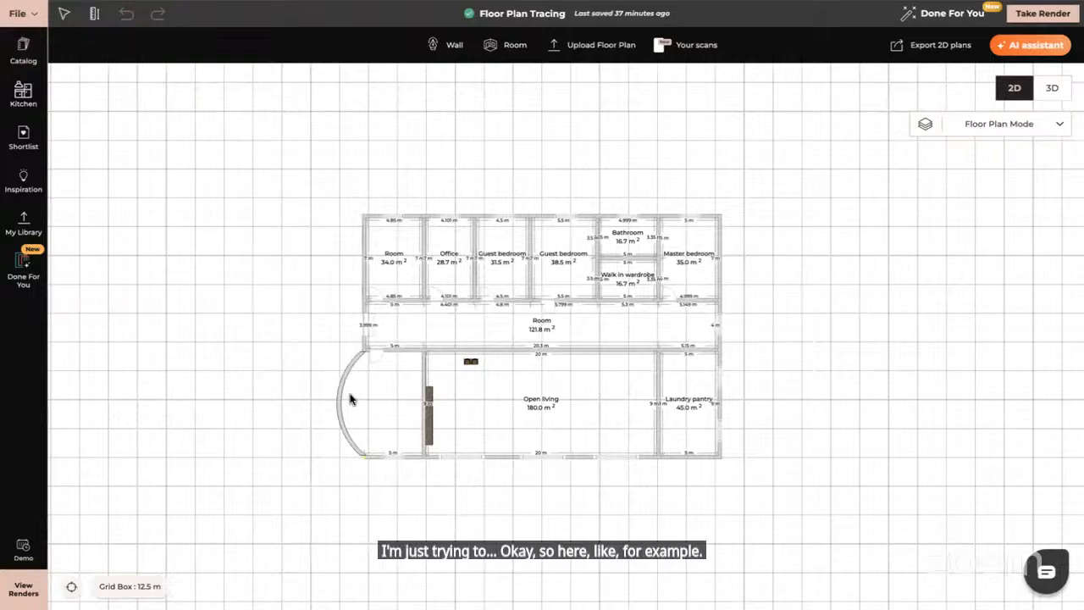
Move the curved wall object straight outward, well clear of the house, open its properties, and deselect it.
{"action": "left_click", "coordinate": [343, 420]}
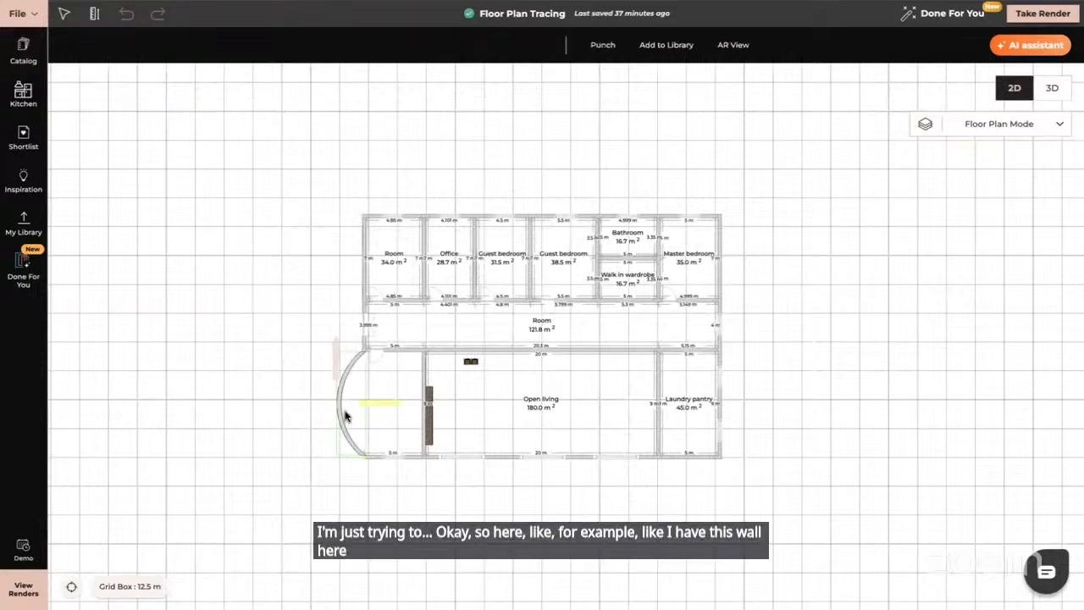
{"action": "left_click_drag", "start_coordinate": [375, 407], "coordinate": [165, 399]}
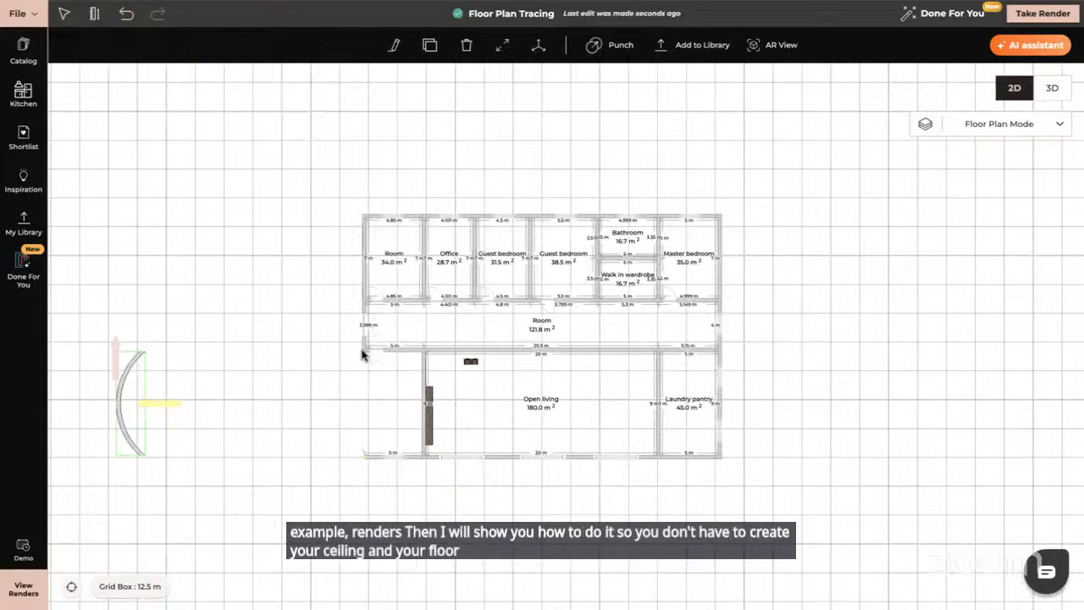
{"action": "left_click", "coordinate": [394, 45]}
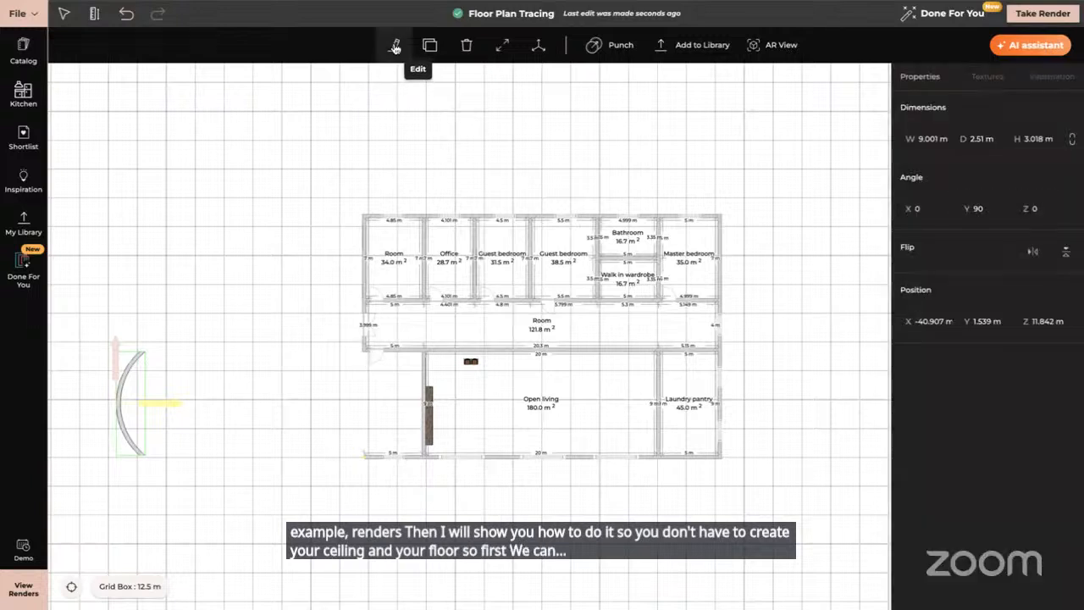
{"action": "left_click", "coordinate": [246, 182]}
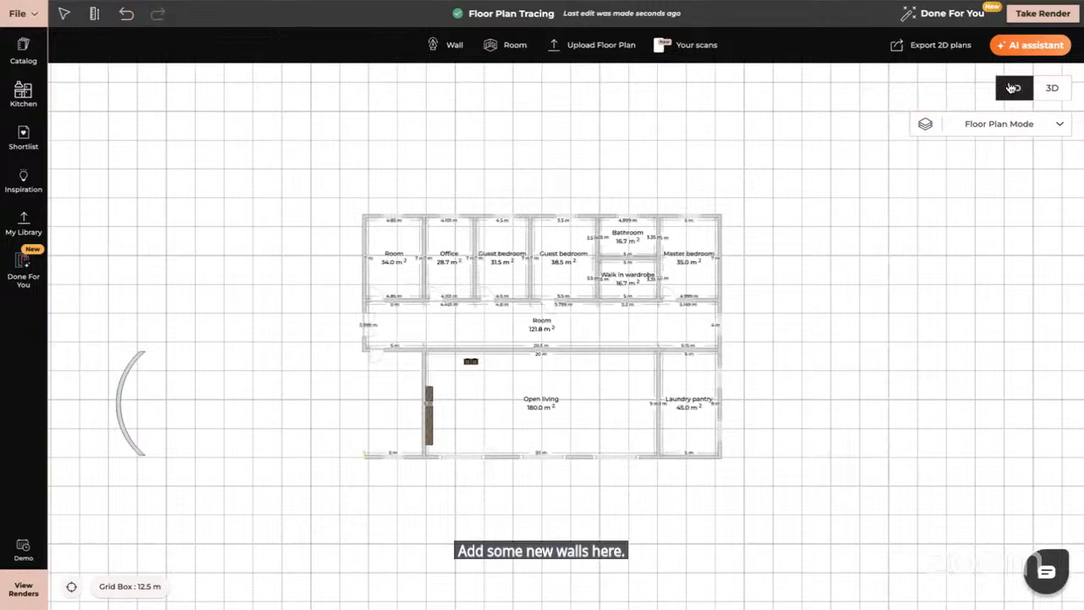
Enclose the room beside Open living with walls about 3.4 m outward, 9.15 m down and back to the existing lower wall.
{"action": "left_click", "coordinate": [447, 45]}
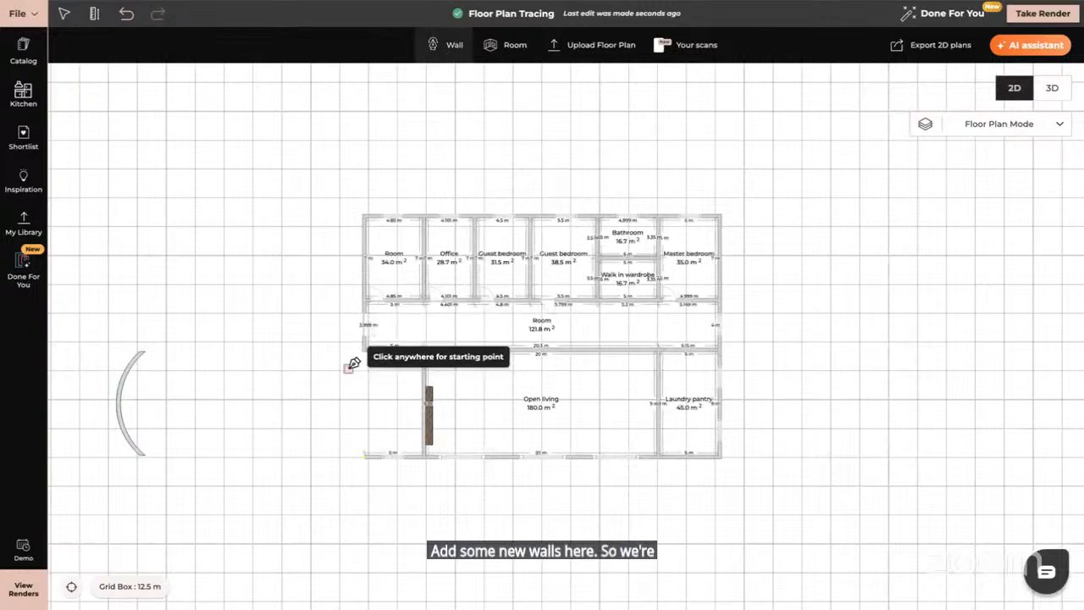
{"action": "left_click", "coordinate": [363, 344]}
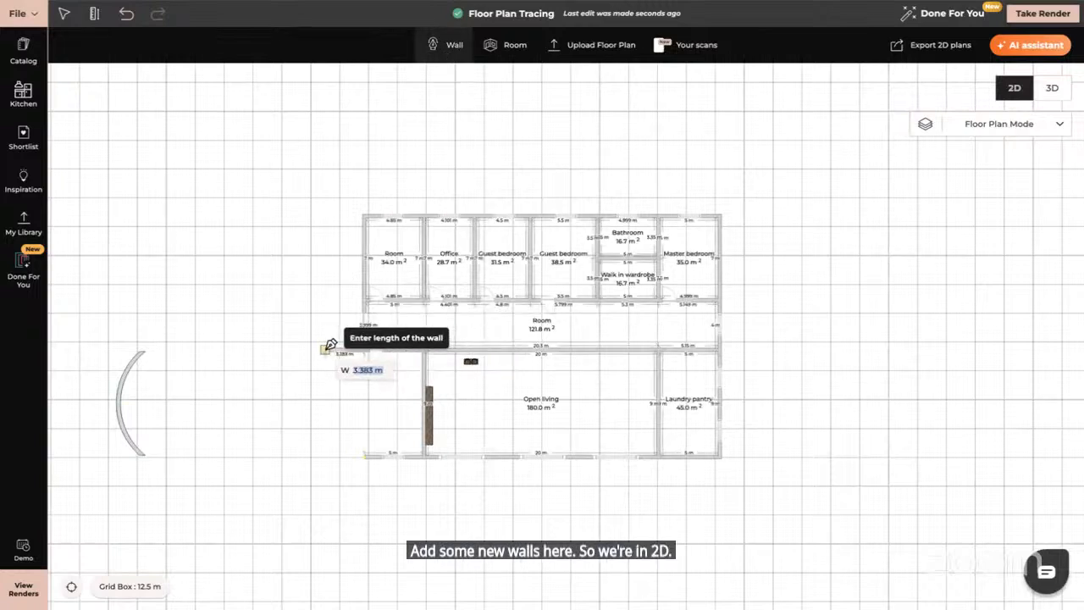
{"action": "left_click", "coordinate": [325, 349]}
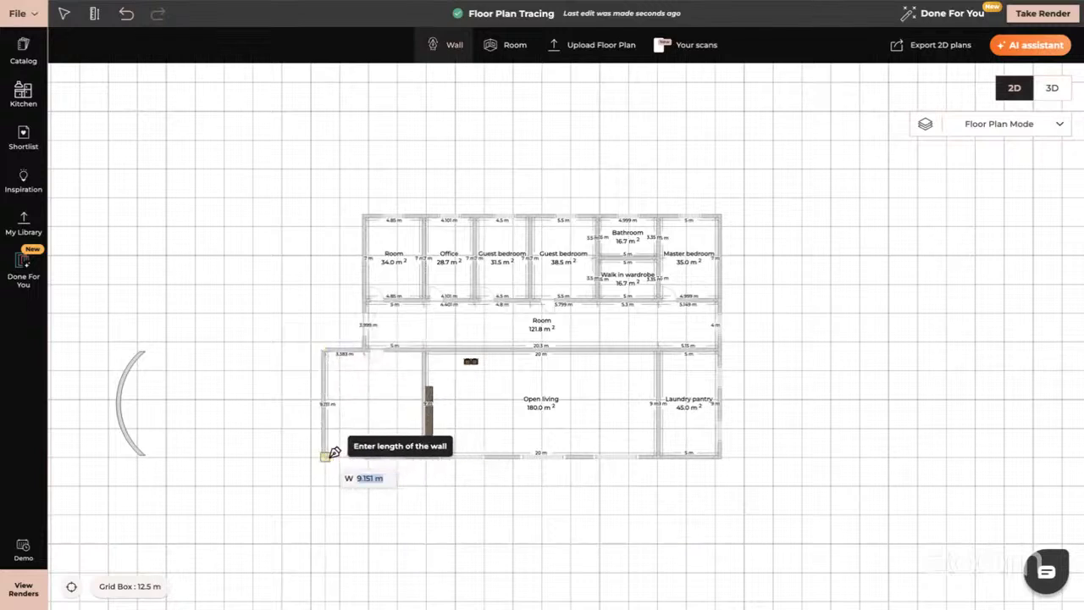
{"action": "left_click", "coordinate": [326, 455]}
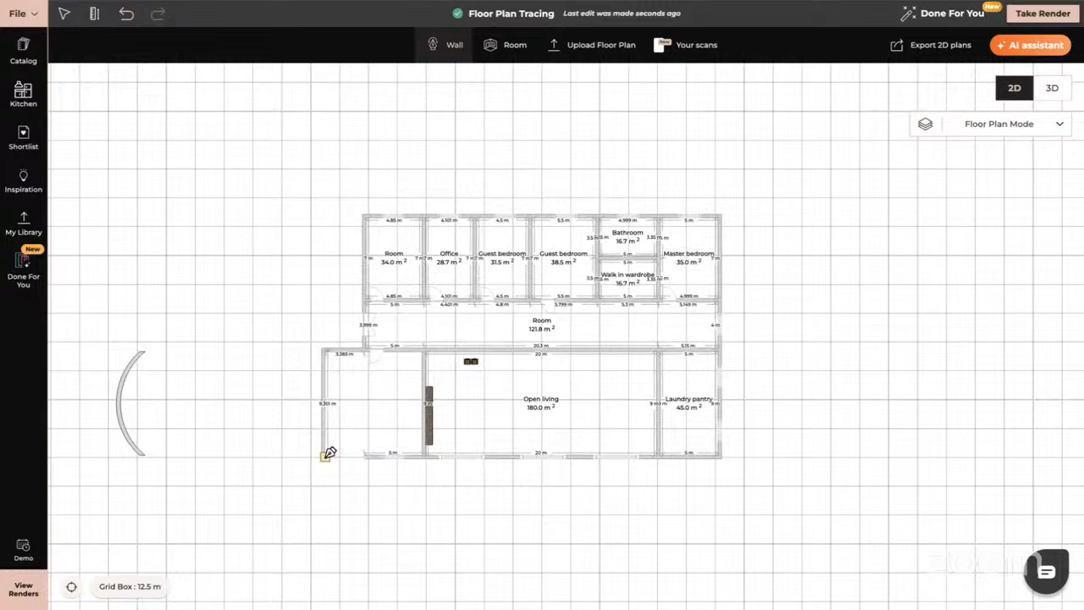
{"action": "left_click", "coordinate": [393, 454]}
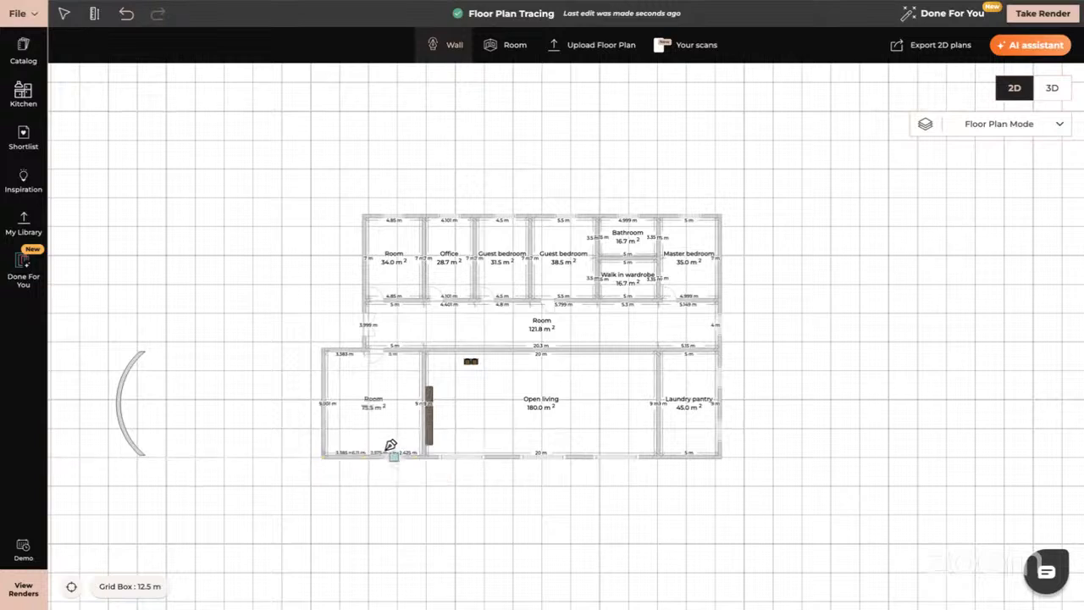
{"action": "key", "text": "Escape"}
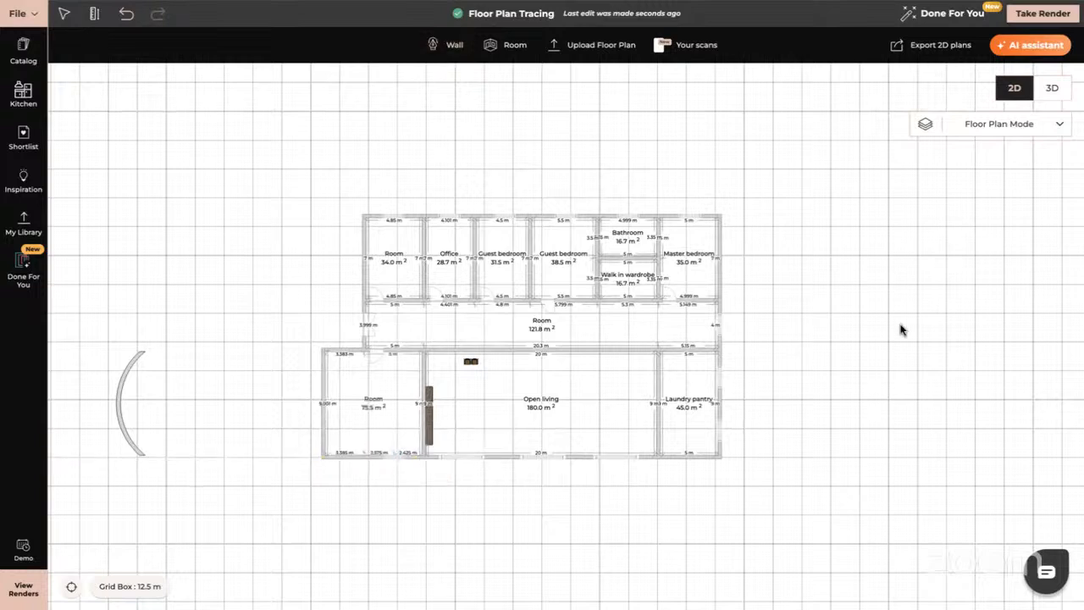
Switch to the 3D view and enter the newly enclosed room next to the open living area.
{"action": "left_click", "coordinate": [1052, 91]}
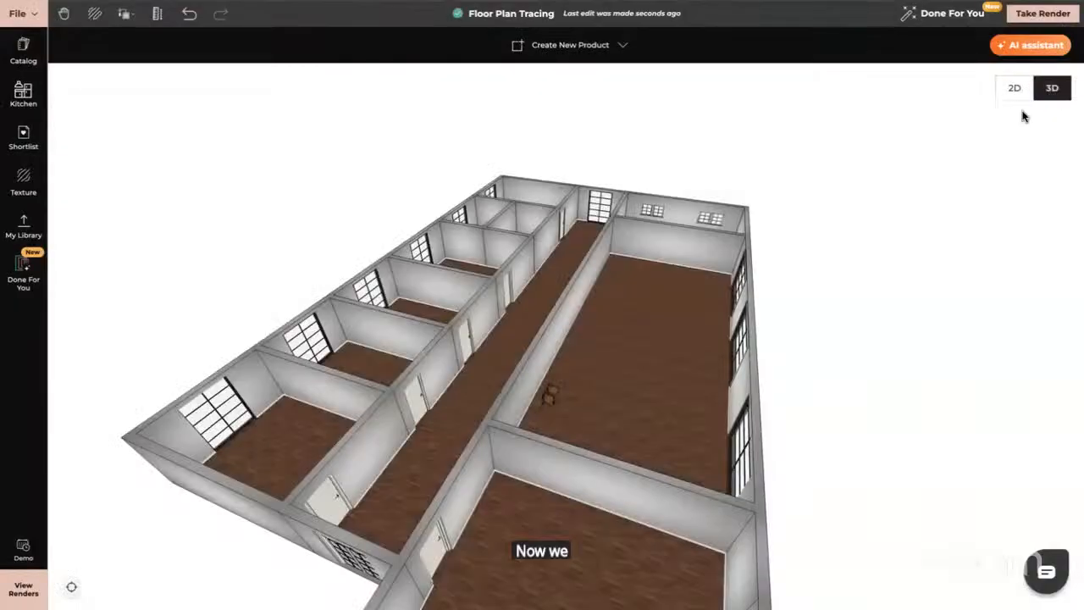
{"action": "left_click_drag", "start_coordinate": [763, 364], "coordinate": [512, 194]}
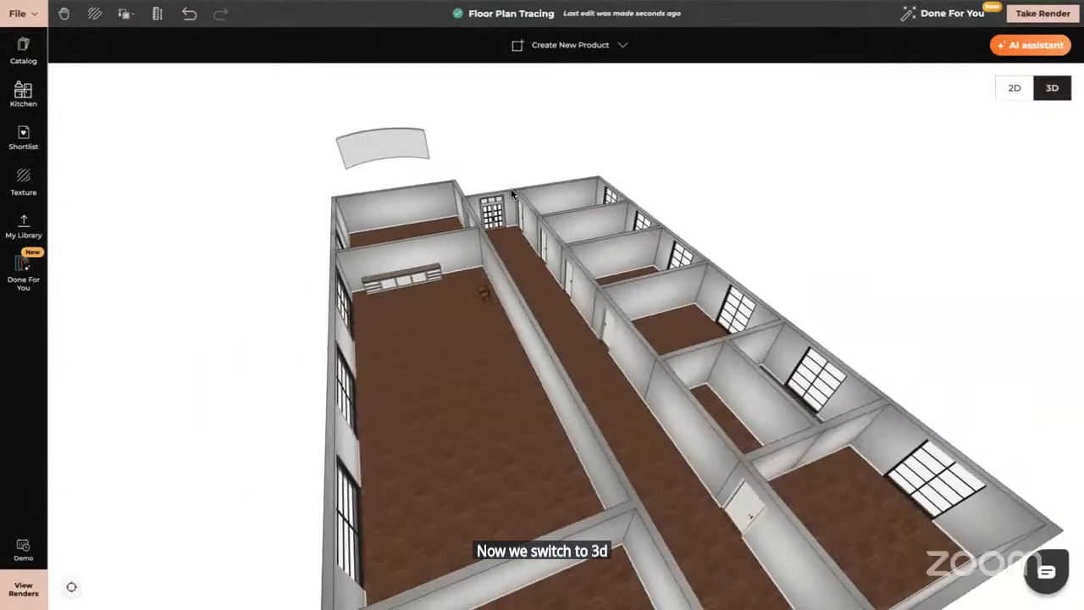
{"action": "double_click", "coordinate": [394, 216]}
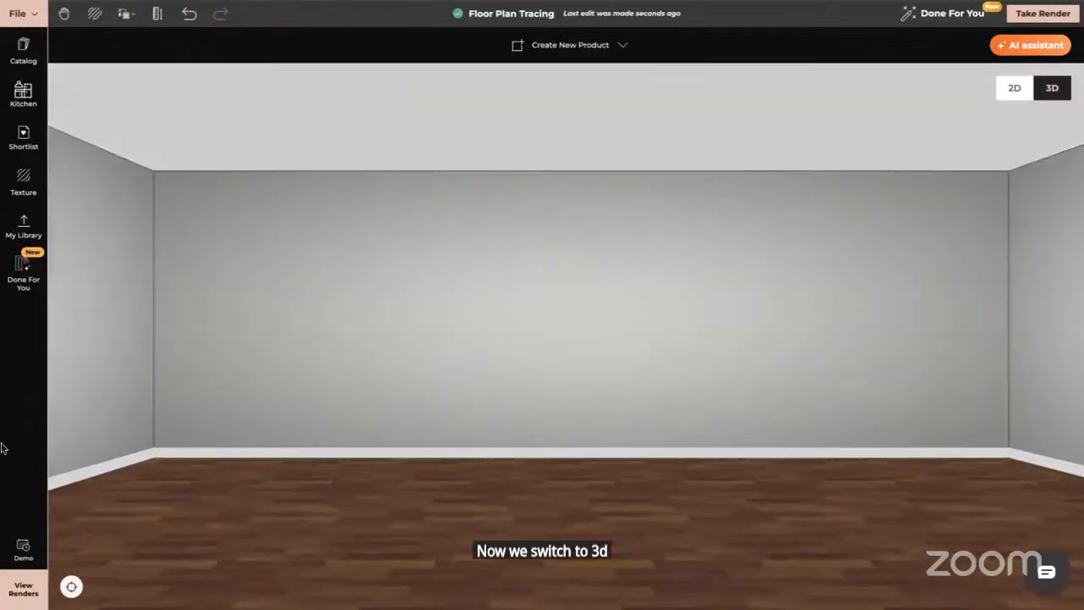
Start a new custom product and draw a rectangle about 9.0 m by 3.0 m covering the room's entire far wall.
{"action": "double_click", "coordinate": [539, 317]}
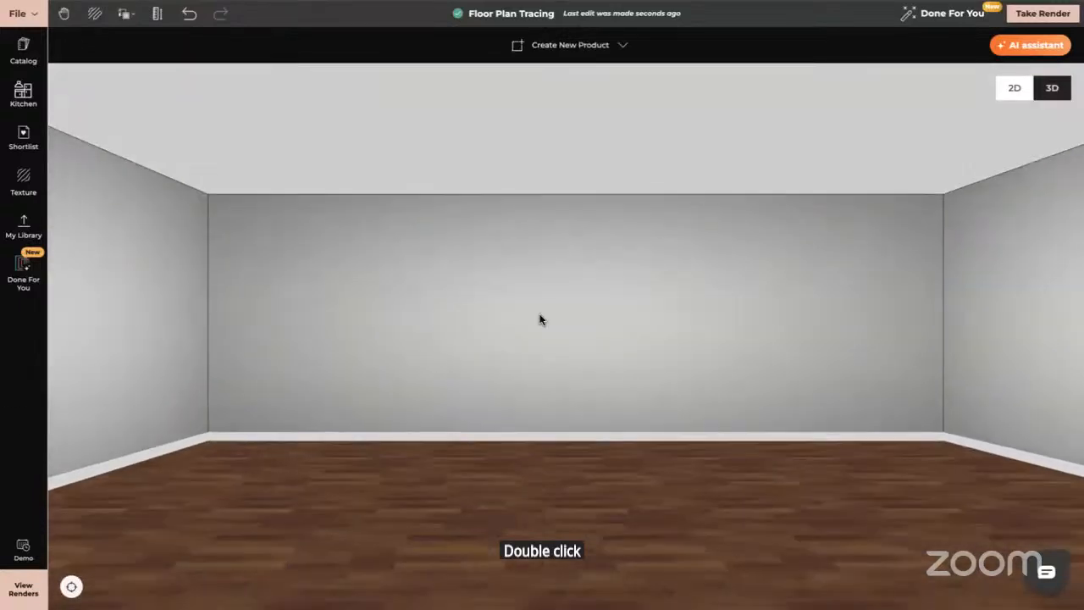
{"action": "left_click", "coordinate": [562, 49]}
{"action": "left_click", "coordinate": [575, 83]}
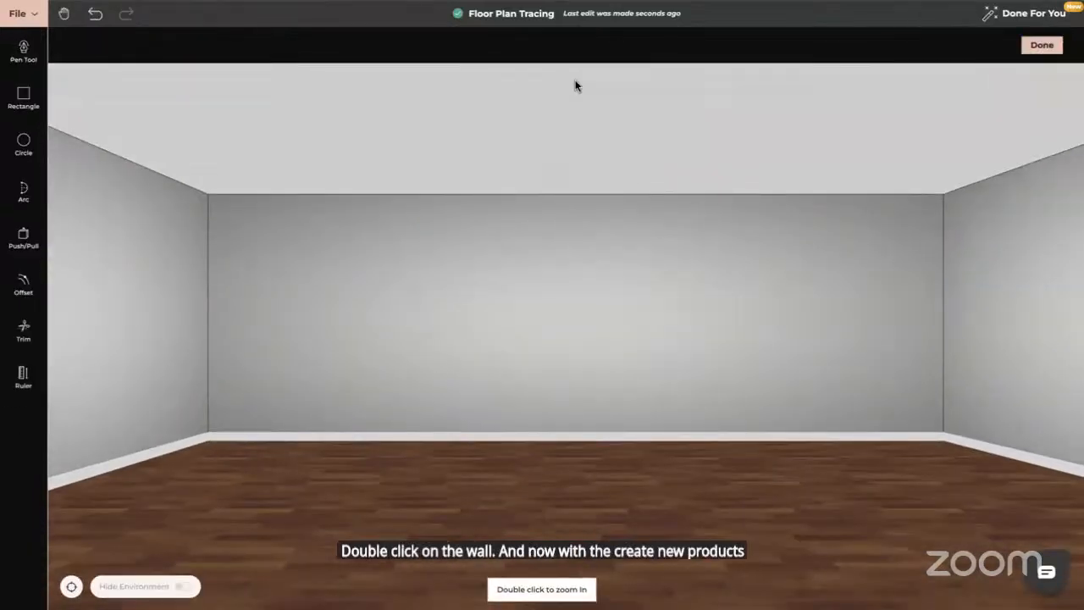
{"action": "left_click", "coordinate": [24, 97]}
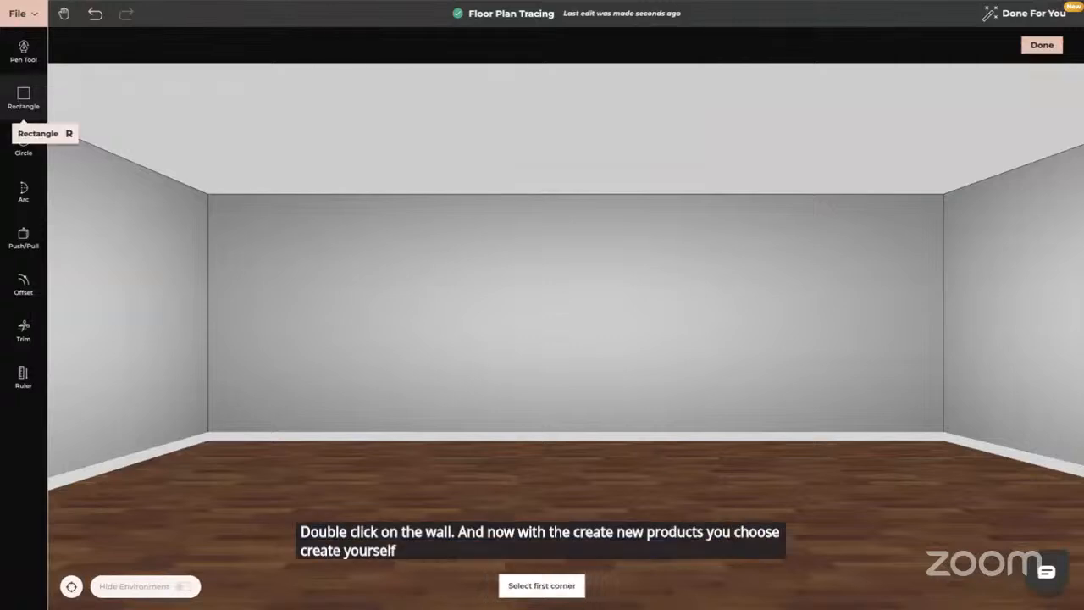
{"action": "left_click", "coordinate": [209, 194]}
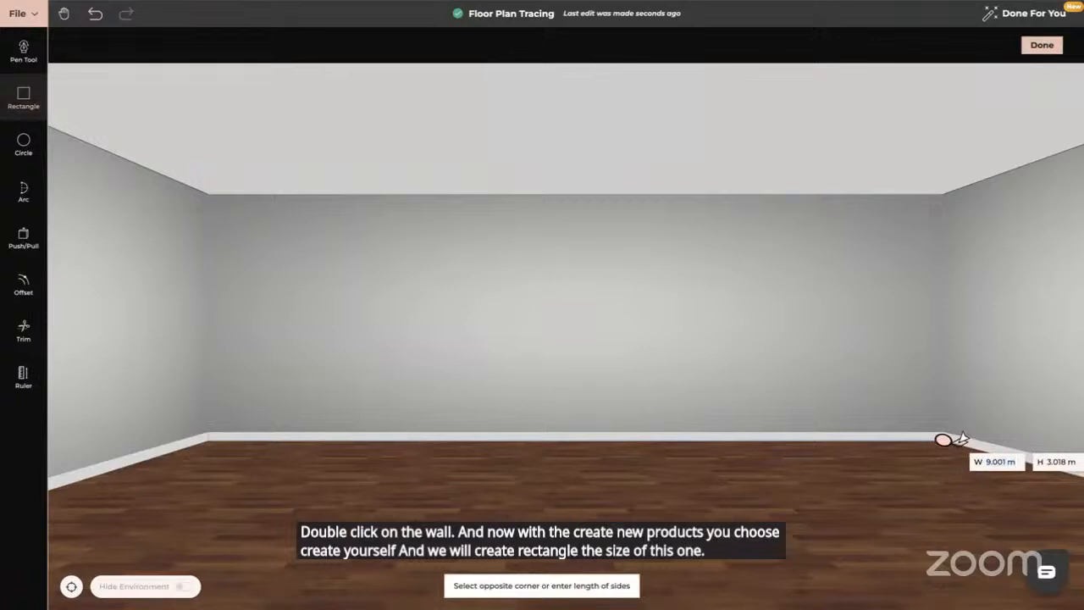
{"action": "left_click", "coordinate": [961, 438]}
{"action": "key", "text": "Escape"}
Push/pull the wall rectangle about 3.4 m into the room to form a solid block.
{"action": "left_click_drag", "start_coordinate": [962, 438], "coordinate": [618, 390]}
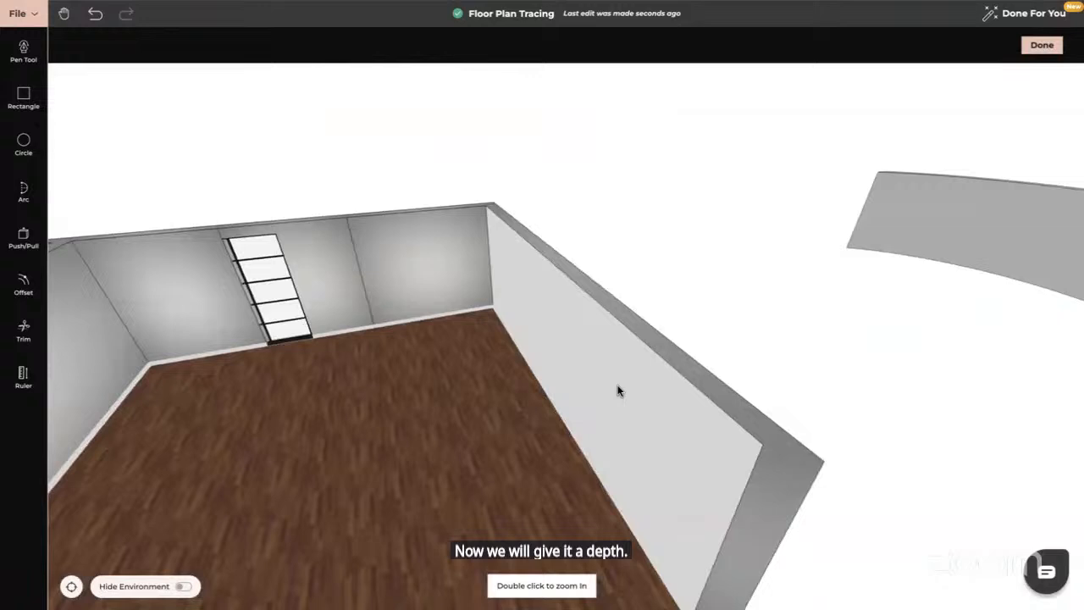
{"action": "left_click", "coordinate": [24, 239]}
{"action": "left_click", "coordinate": [586, 356]}
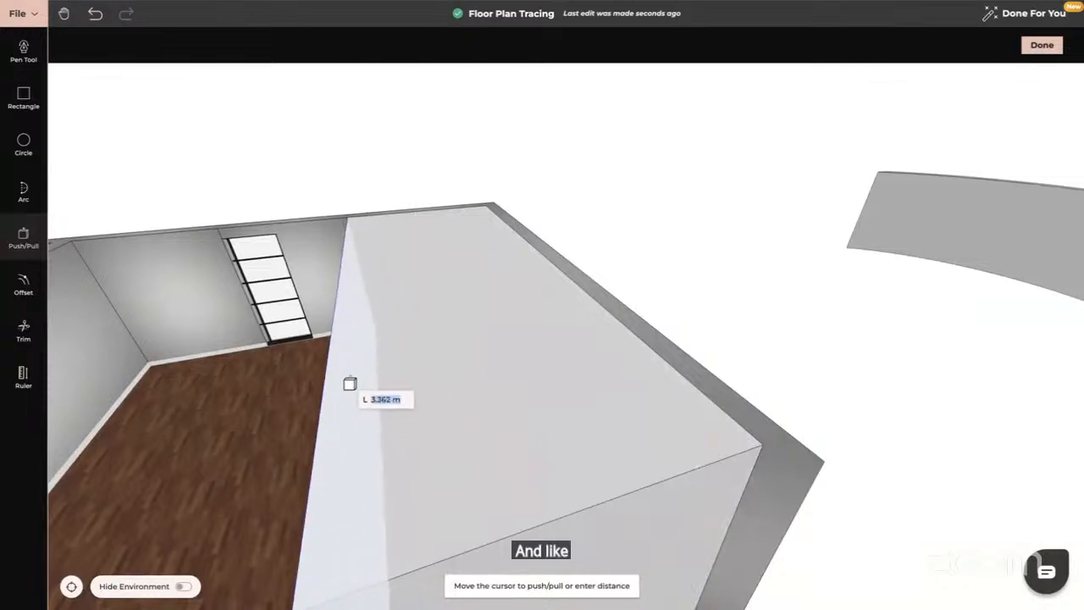
{"action": "left_click", "coordinate": [346, 384]}
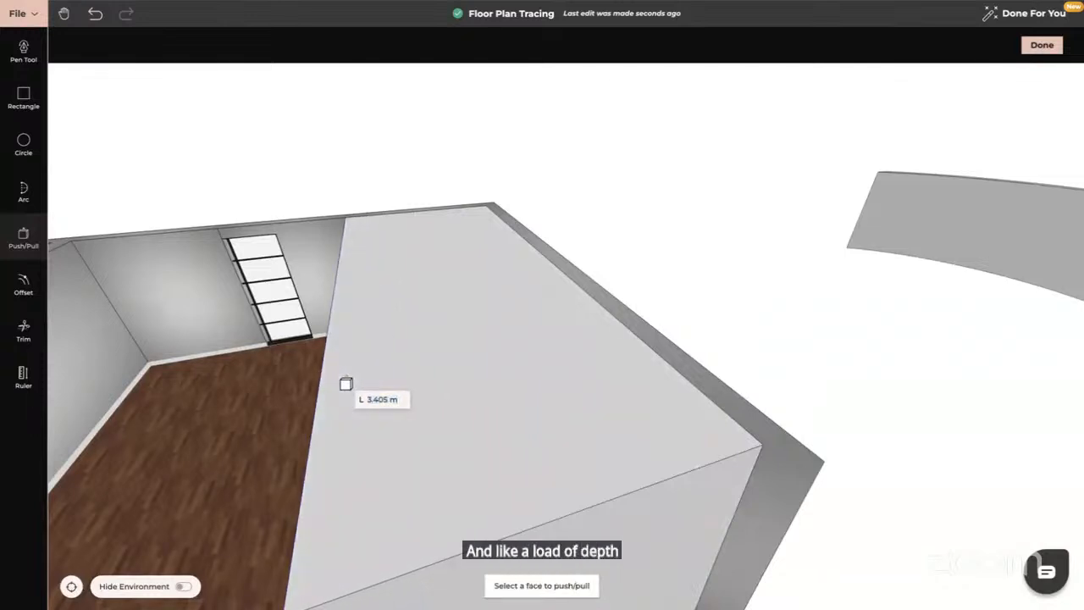
Draw an arc on the block's top face between its two front corners, bulging toward the outer wall.
{"action": "left_click_drag", "start_coordinate": [318, 431], "coordinate": [363, 351]}
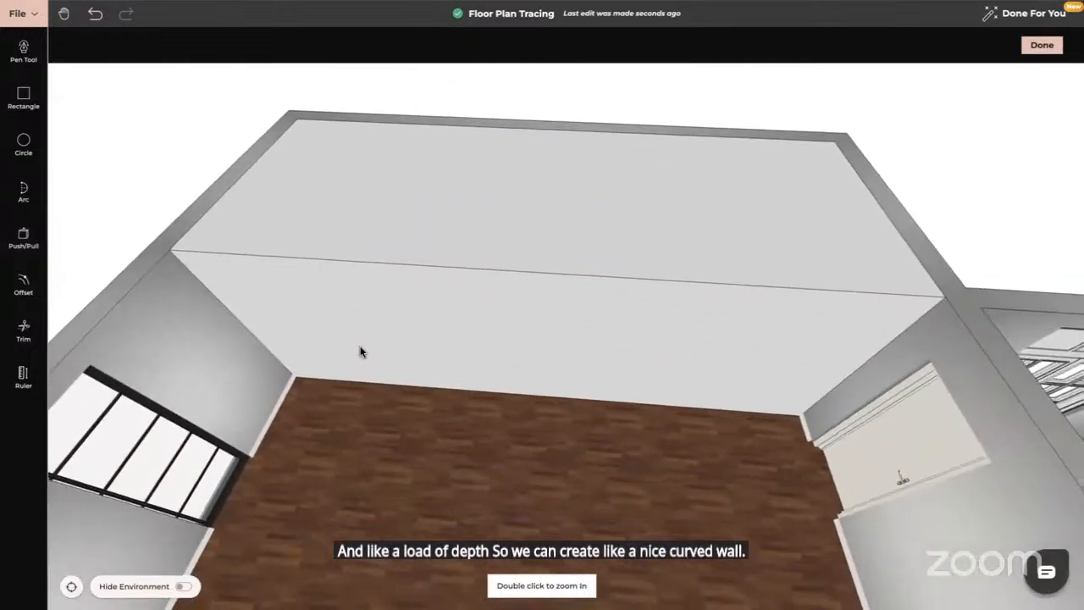
{"action": "left_click", "coordinate": [26, 193]}
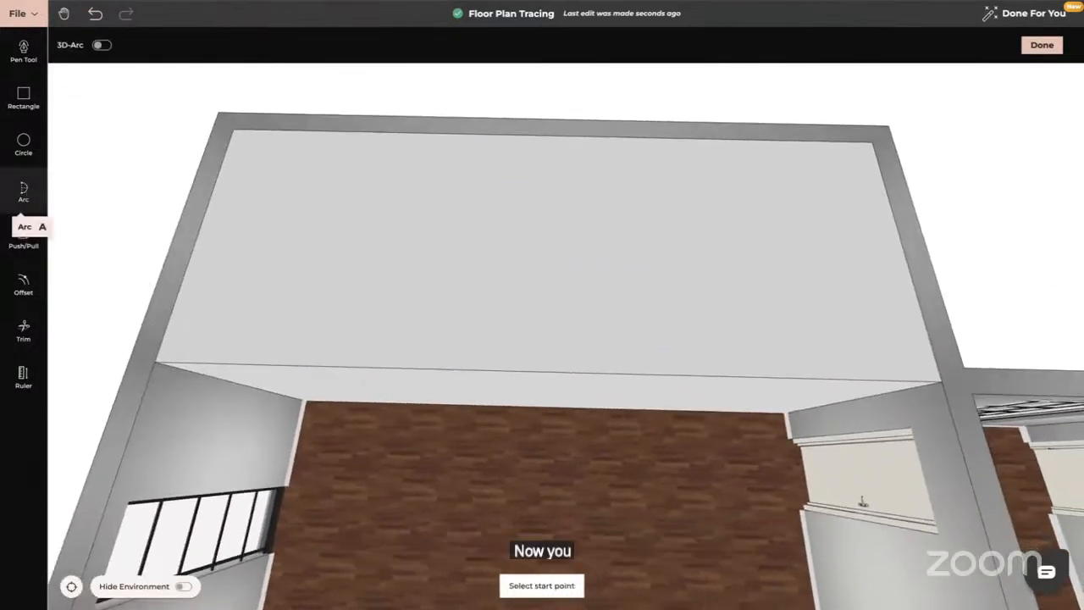
{"action": "left_click", "coordinate": [166, 348]}
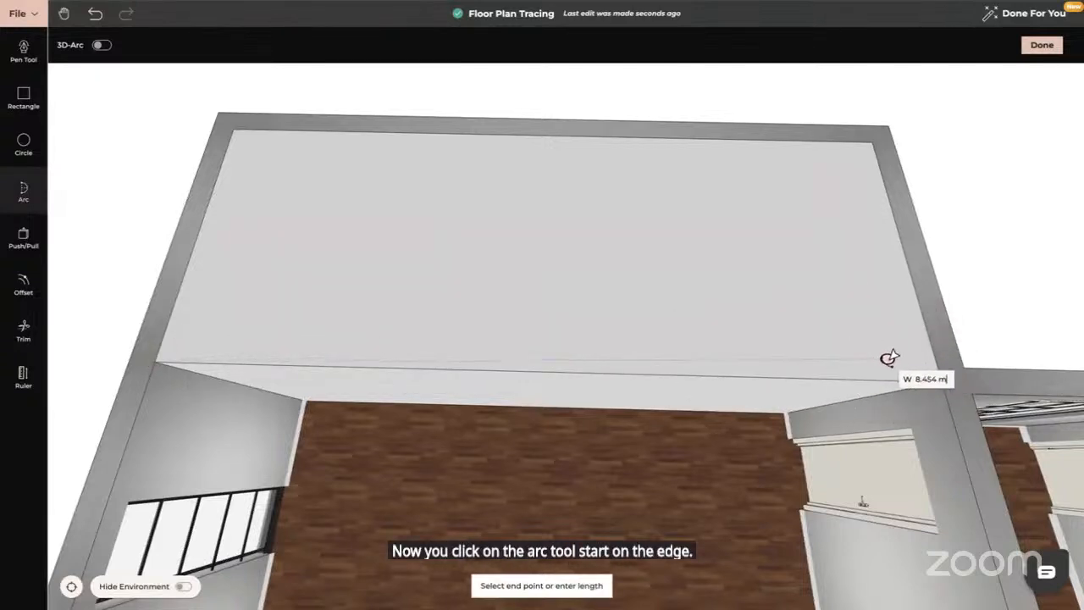
{"action": "left_click", "coordinate": [935, 376]}
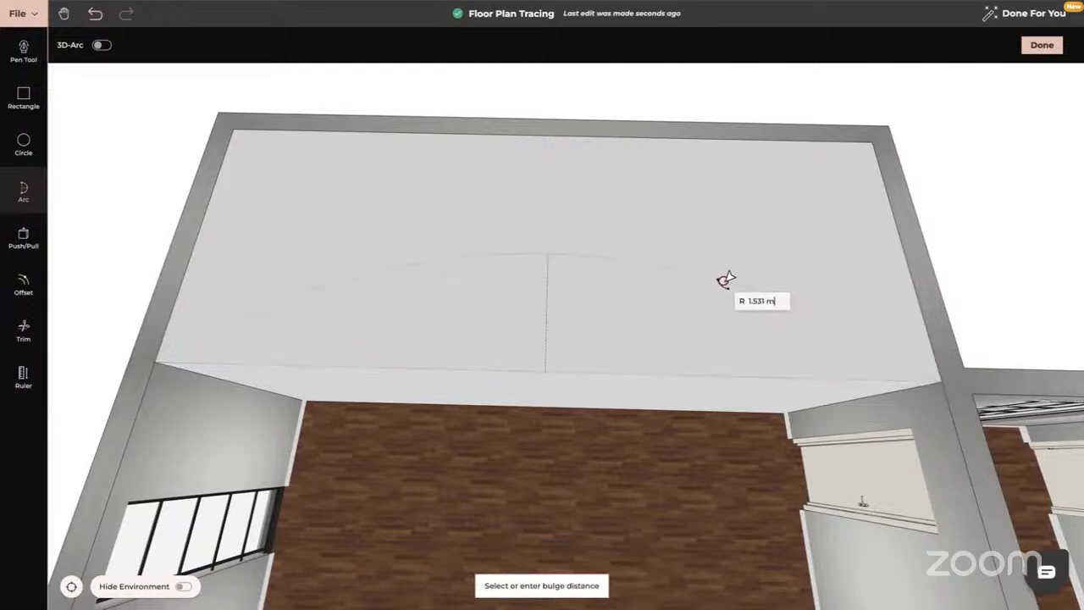
{"action": "left_click", "coordinate": [734, 213]}
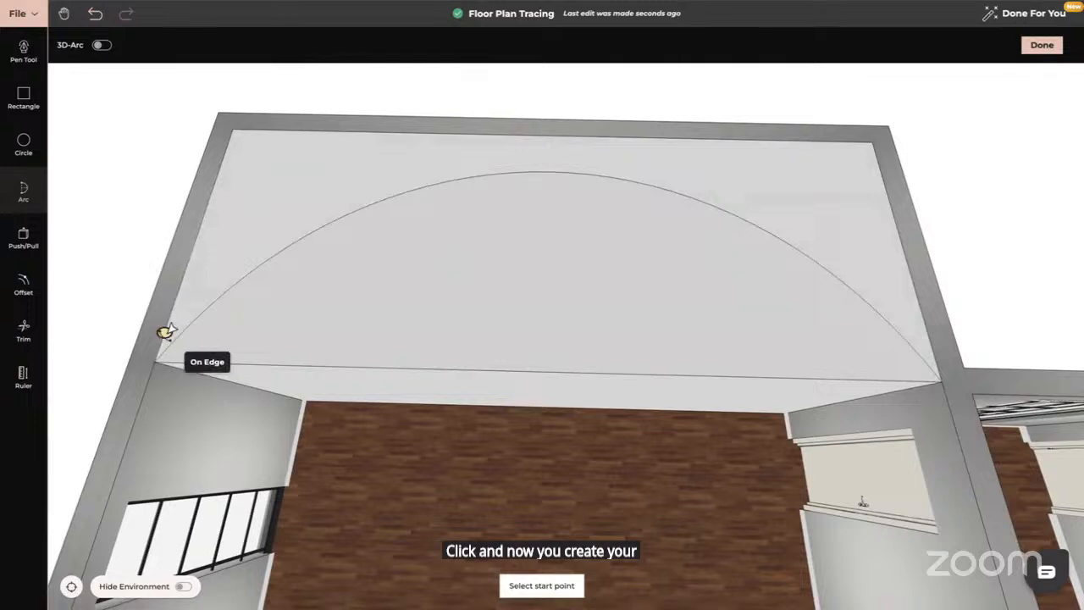
{"action": "key", "text": "Escape"}
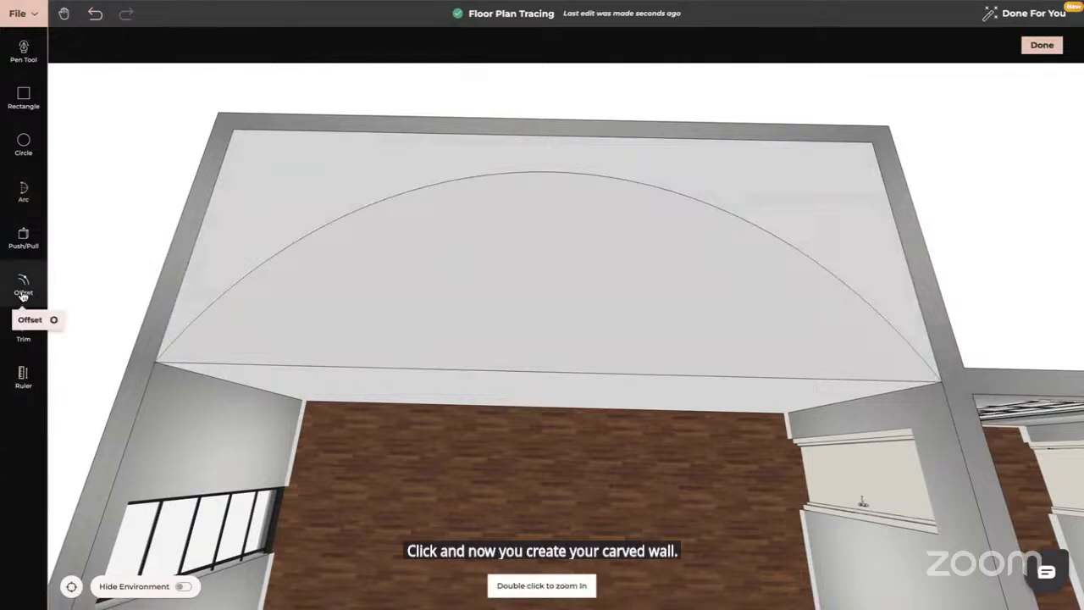
Draw a second arc just outside the first, from side edge to side edge, with a bulge of about 2.66 m.
{"action": "left_click", "coordinate": [23, 191]}
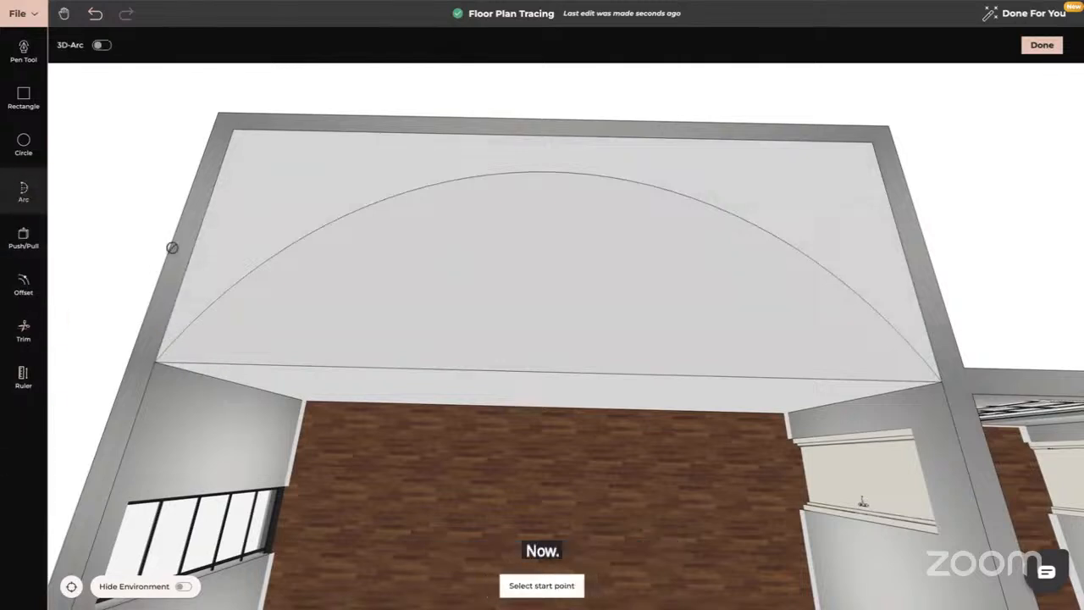
{"action": "left_click", "coordinate": [170, 321]}
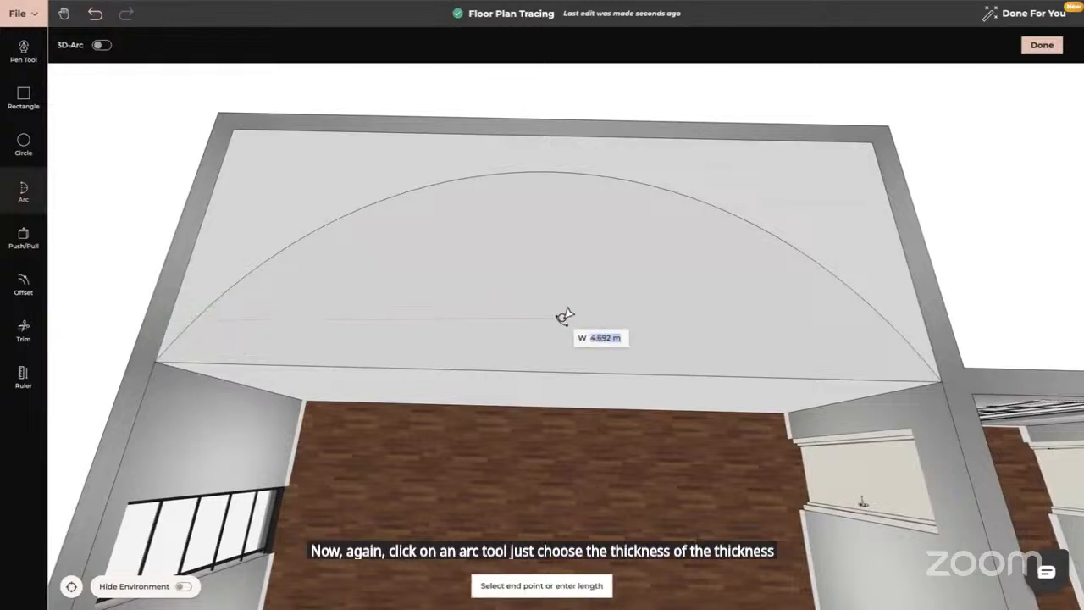
{"action": "left_click", "coordinate": [931, 336]}
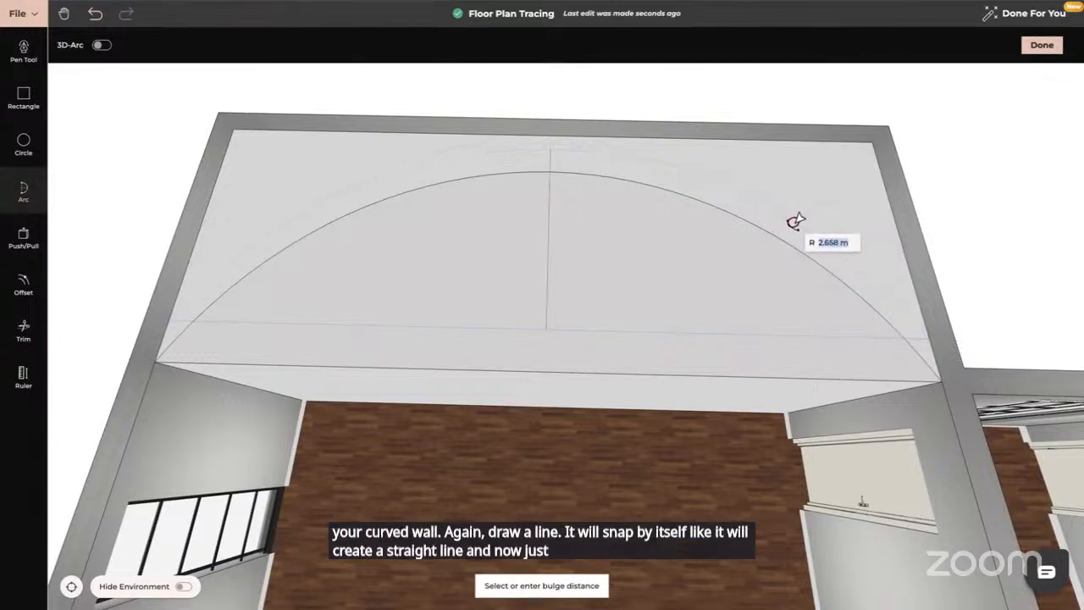
{"action": "left_click", "coordinate": [796, 222]}
{"action": "key", "text": "Escape"}
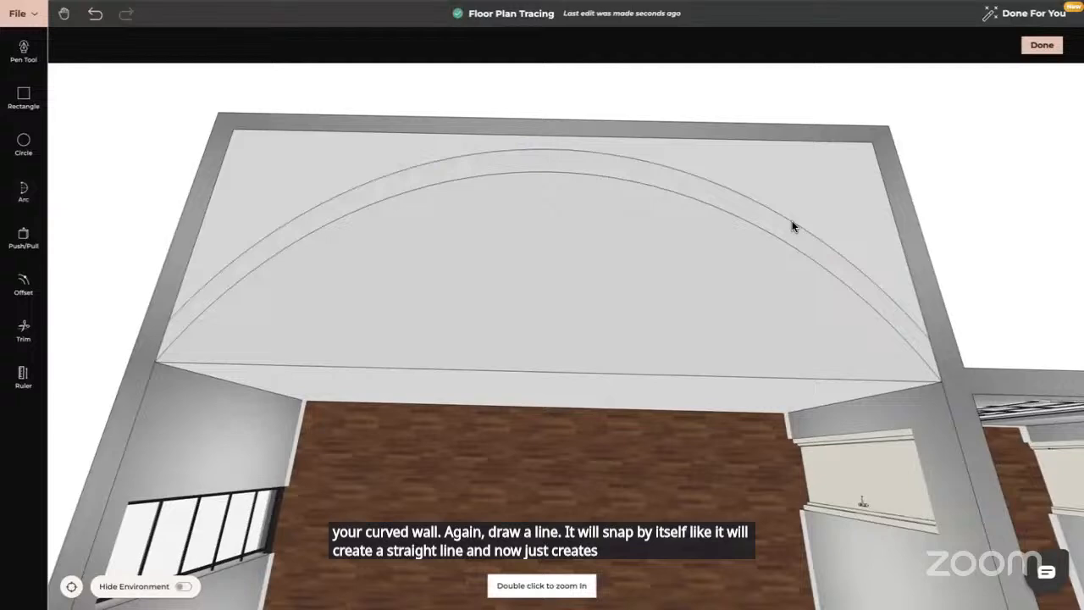
Push away the block portions inside and outside the two arcs, leaving only the curved wall band.
{"action": "double_click", "coordinate": [710, 327]}
{"action": "left_click", "coordinate": [22, 238]}
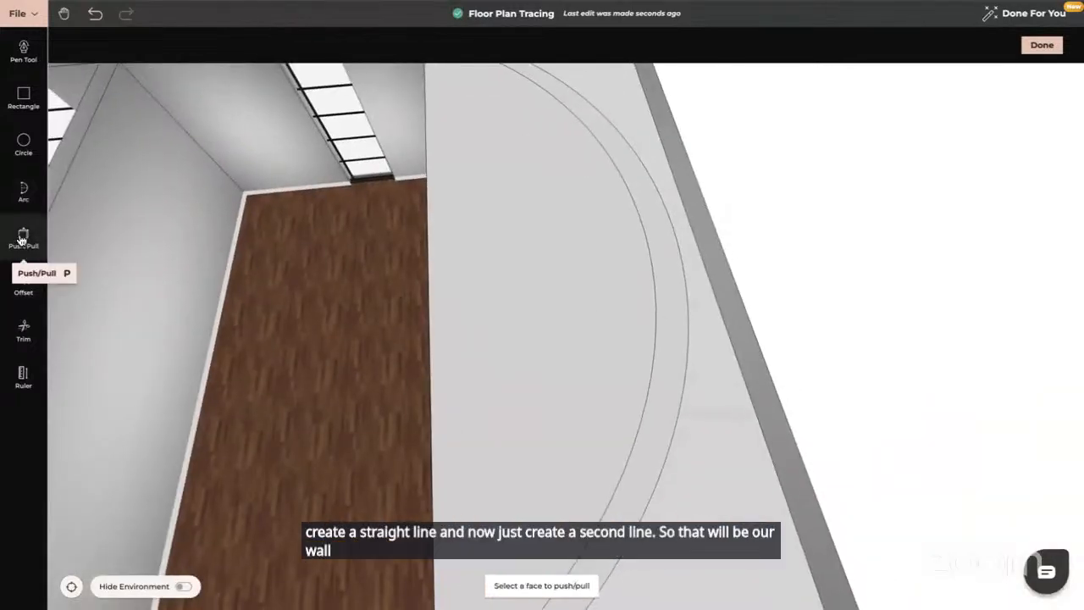
{"action": "left_click", "coordinate": [564, 281]}
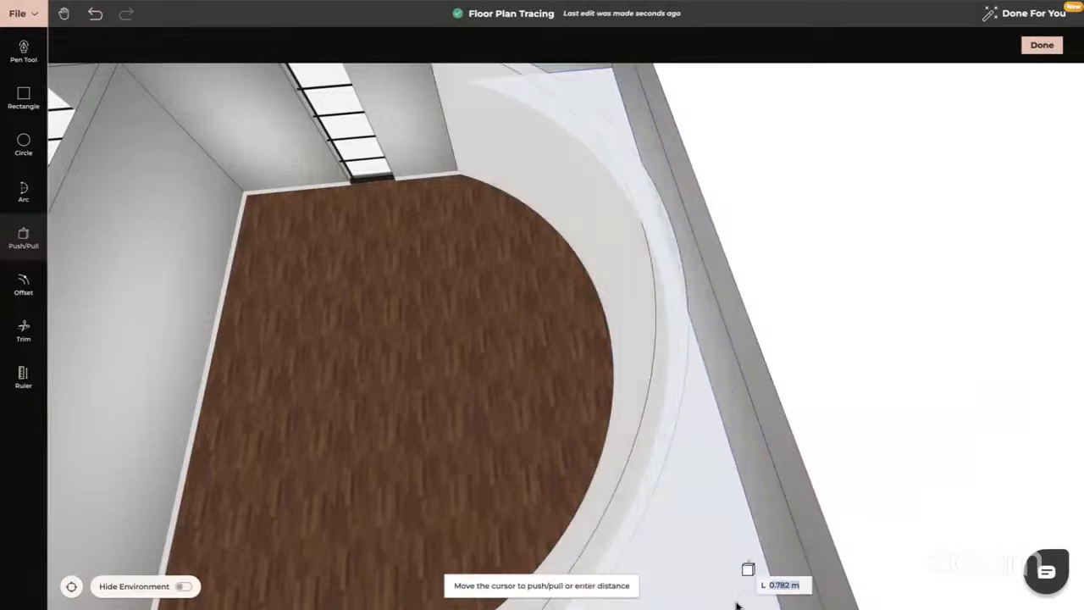
{"action": "scroll", "coordinate": [751, 470], "scroll_direction": "down", "scroll_amount": 5}
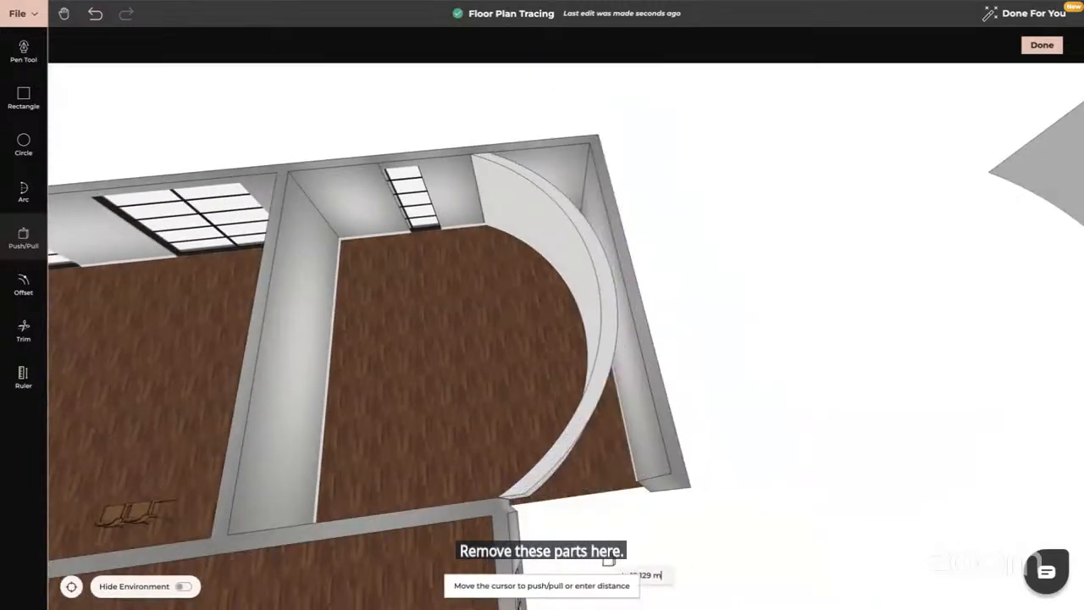
{"action": "left_click", "coordinate": [602, 556]}
{"action": "key", "text": "Escape"}
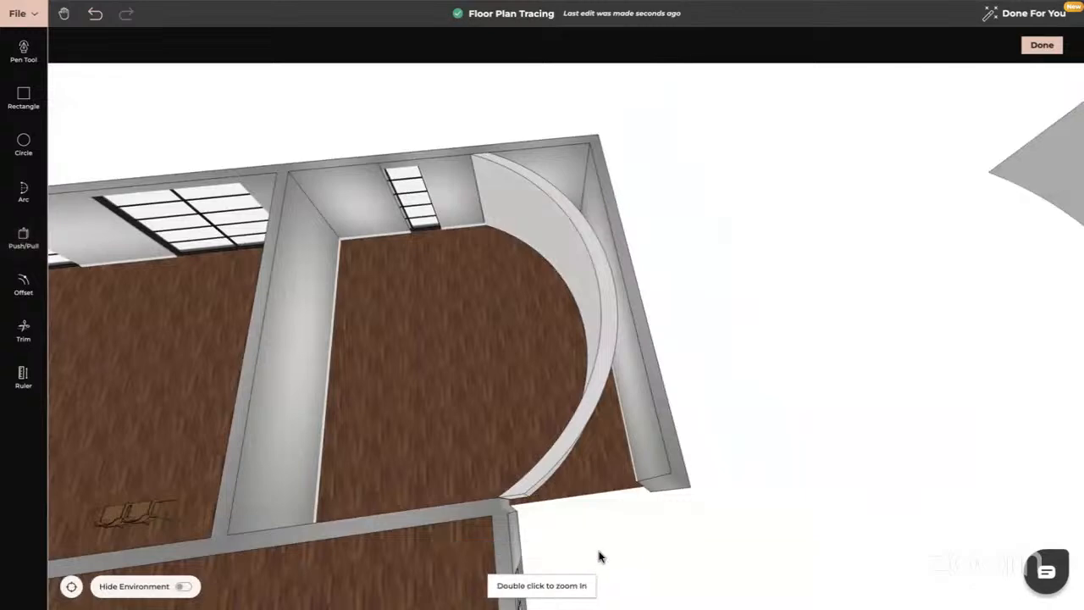
Inspect the curved wall from above and finish creating the custom product.
{"action": "left_click_drag", "start_coordinate": [625, 473], "coordinate": [756, 426]}
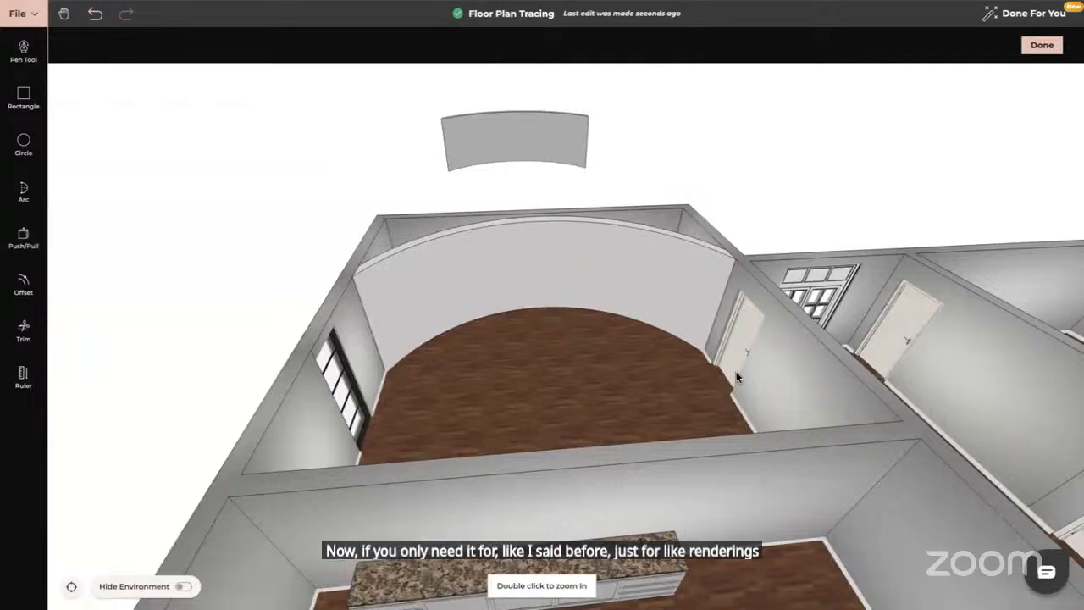
{"action": "left_click_drag", "start_coordinate": [580, 383], "coordinate": [583, 446]}
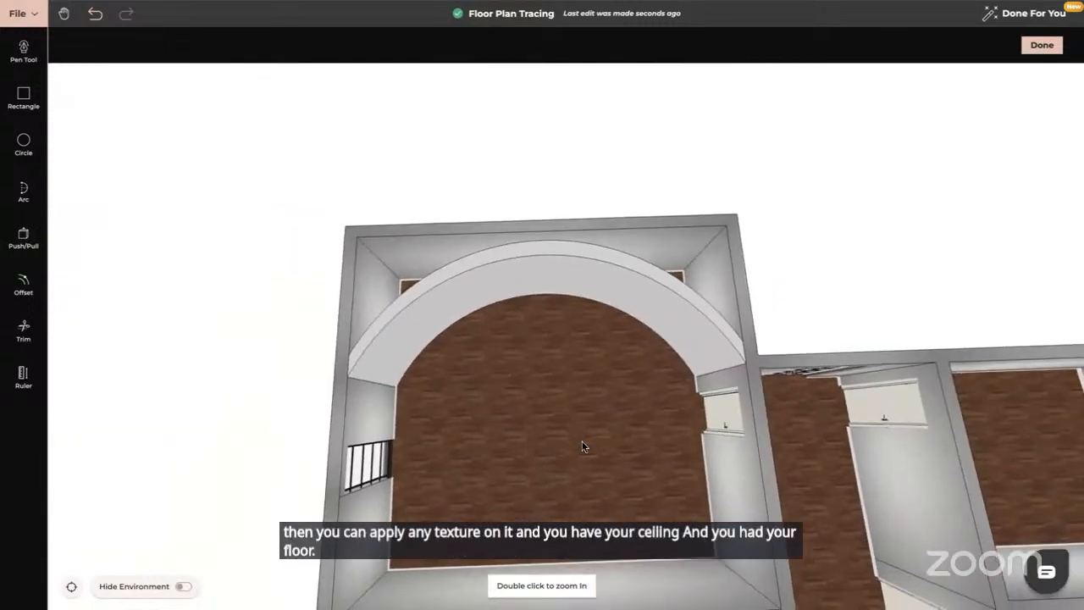
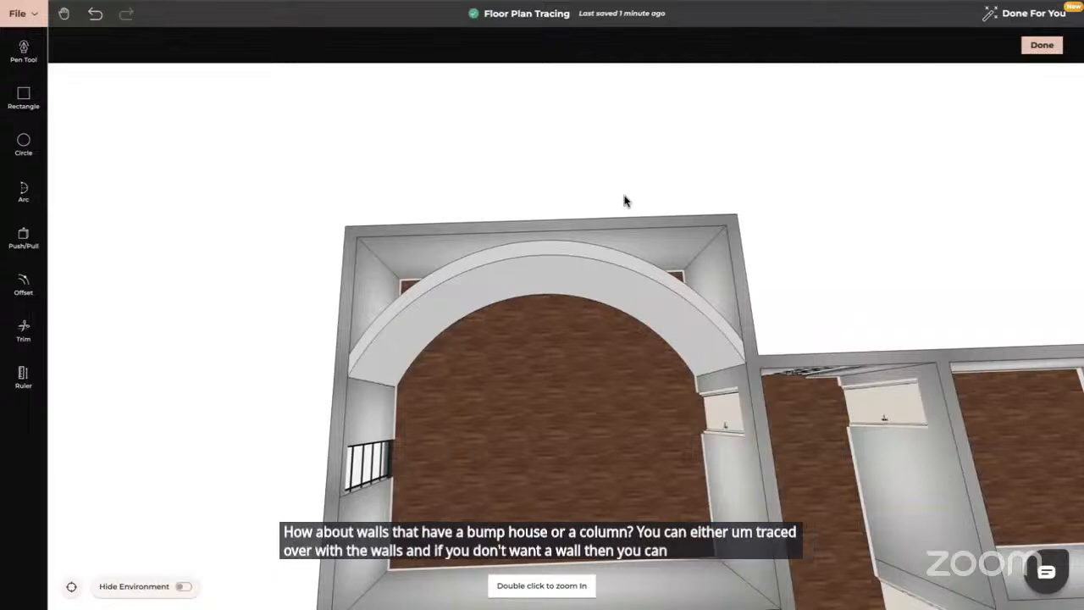
{"action": "left_click", "coordinate": [1043, 46]}
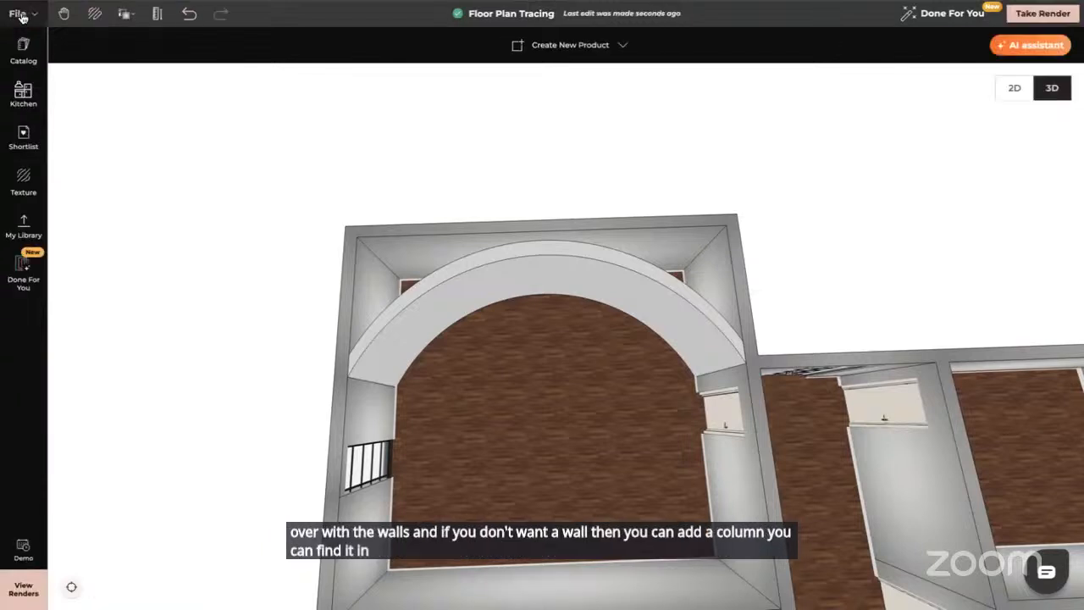
Search the product catalog for "column".
{"action": "left_click", "coordinate": [24, 51]}
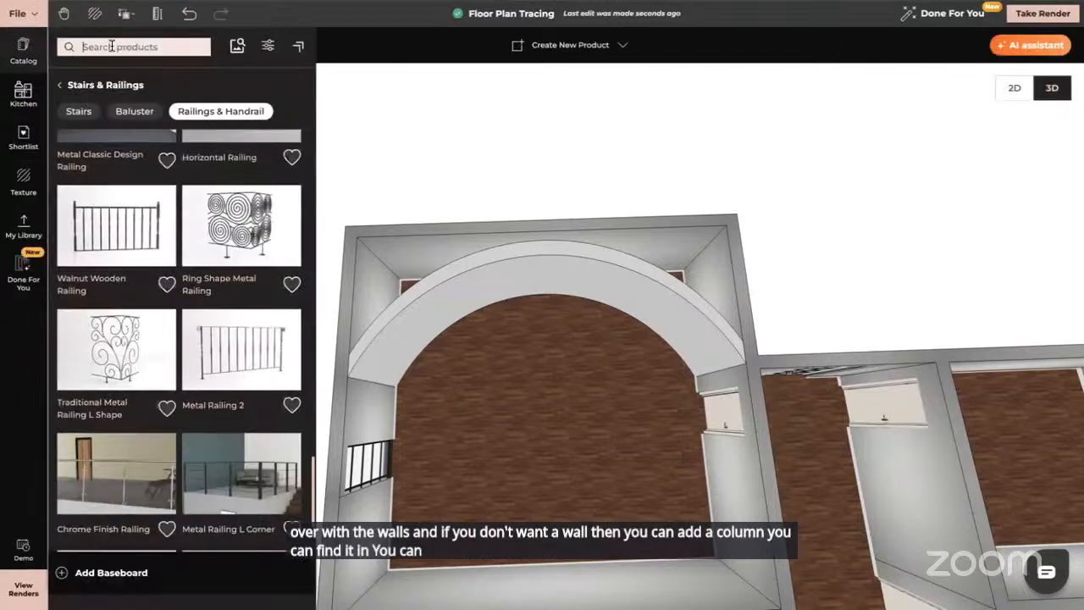
{"action": "type", "text": "column"}
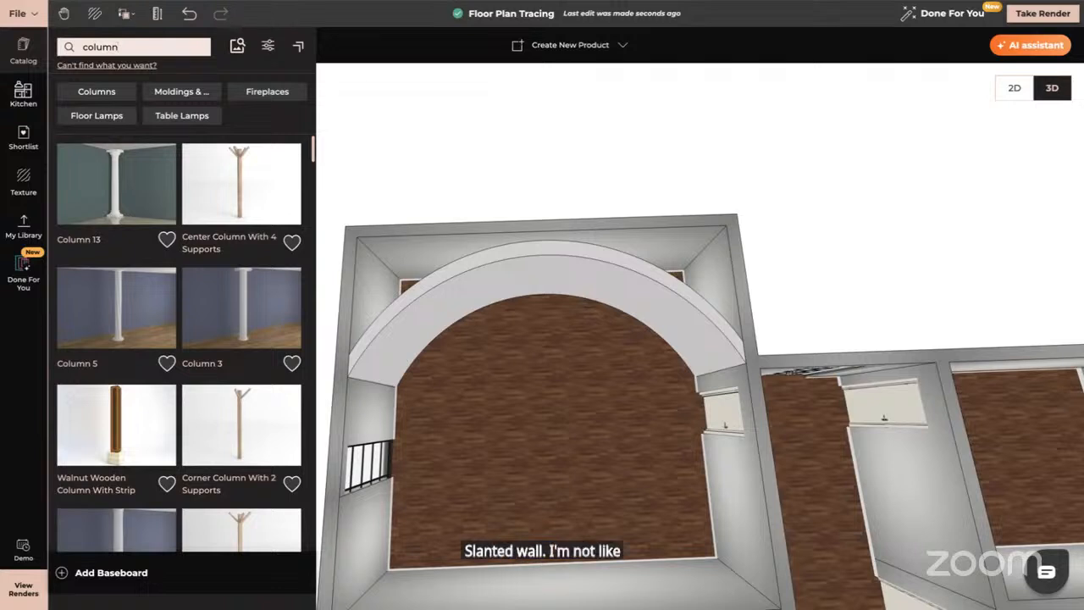
{"action": "mouse_move", "coordinate": [193, 20]}
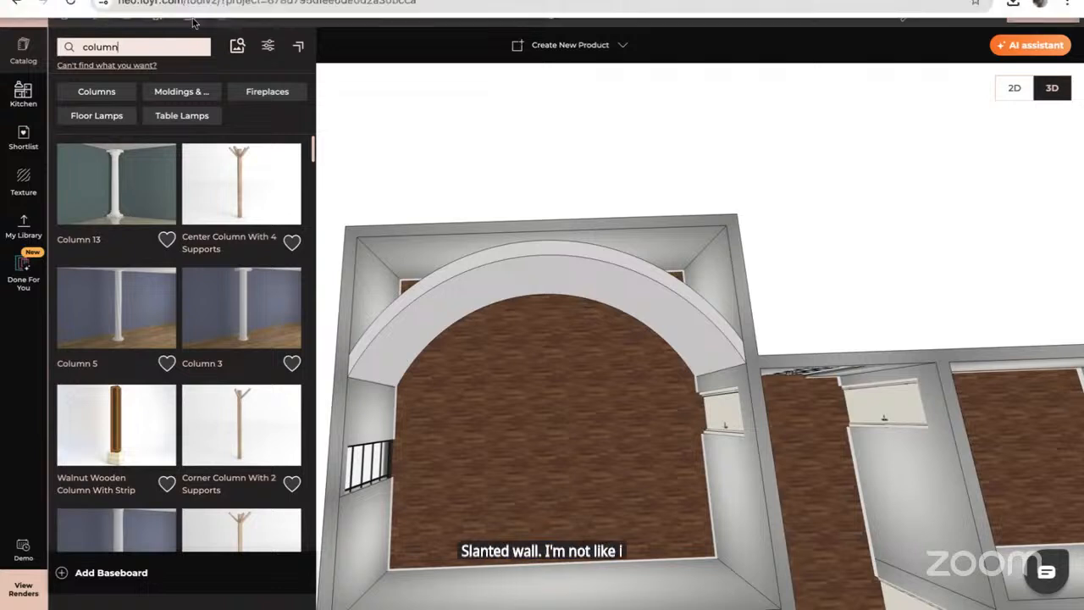
Switch to the 2D floor plan and delete the straight outer wall of the room with the curved wall.
{"action": "left_click", "coordinate": [1014, 88]}
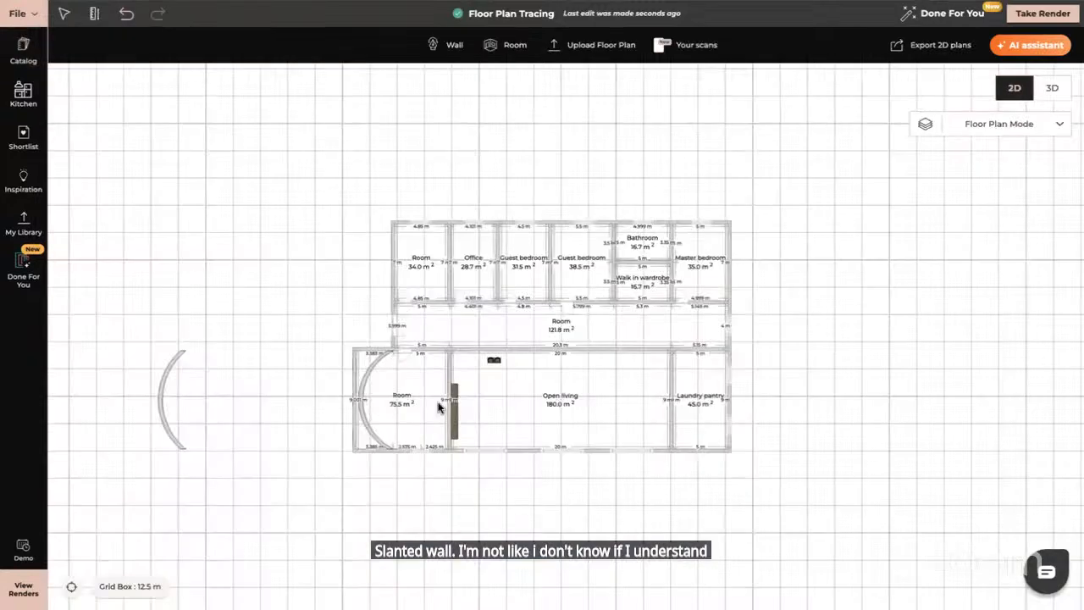
{"action": "left_click", "coordinate": [359, 447]}
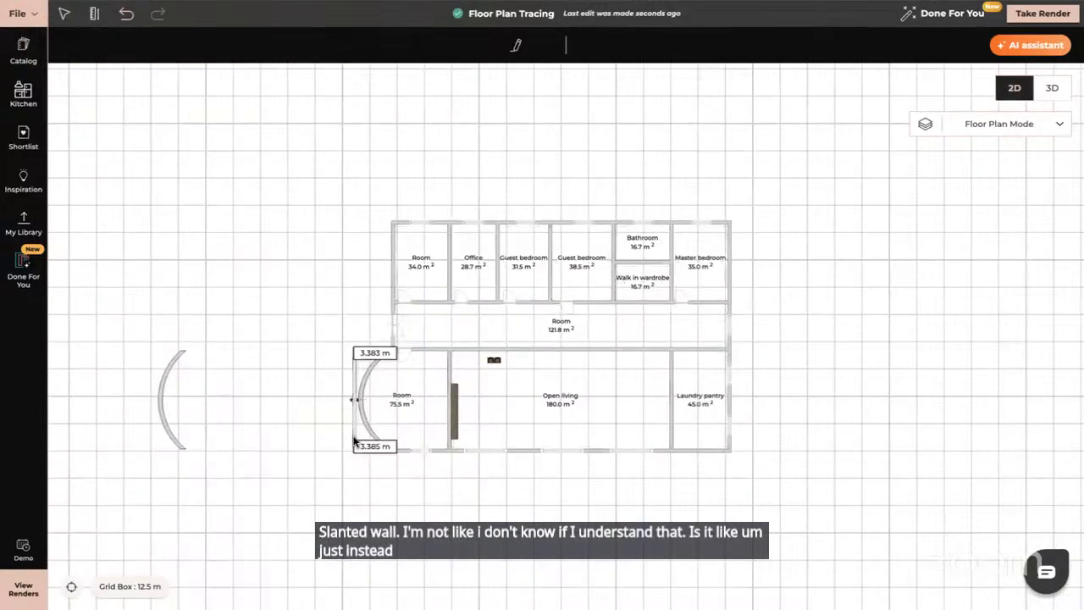
{"action": "key", "text": "Delete"}
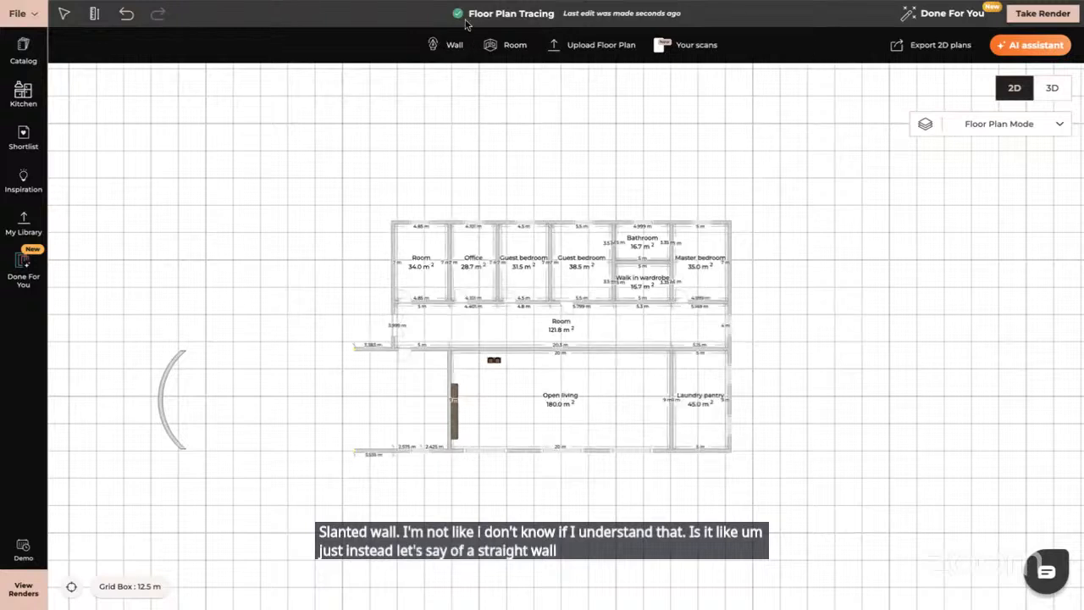
Draw a slanted wall from the lower wall's open end outward, then close the room with a wall about 9.2 m back to the upper wall.
{"action": "left_click", "coordinate": [454, 45]}
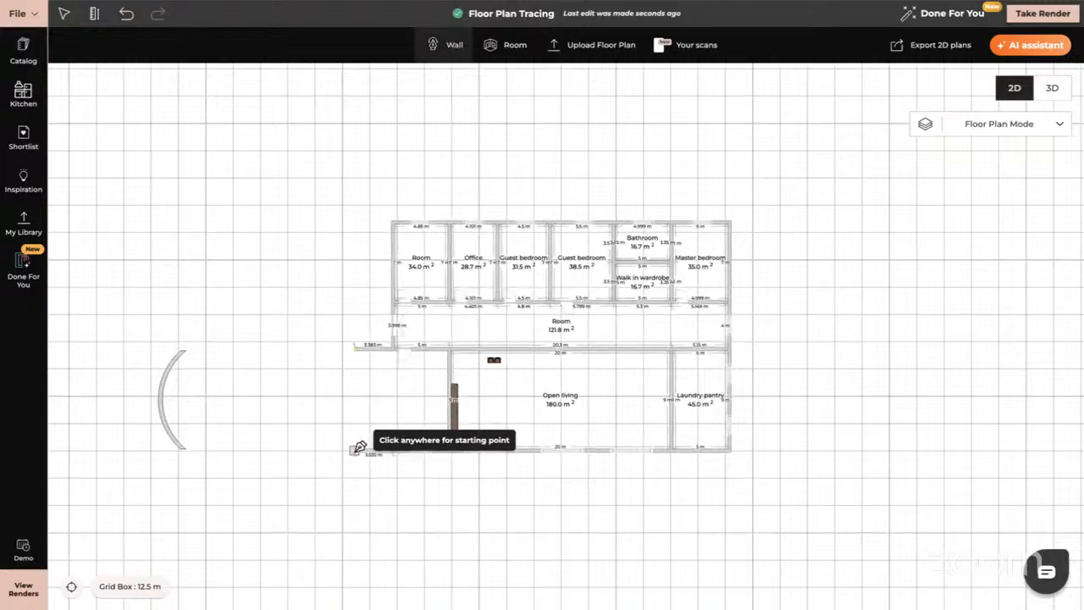
{"action": "left_click", "coordinate": [356, 448]}
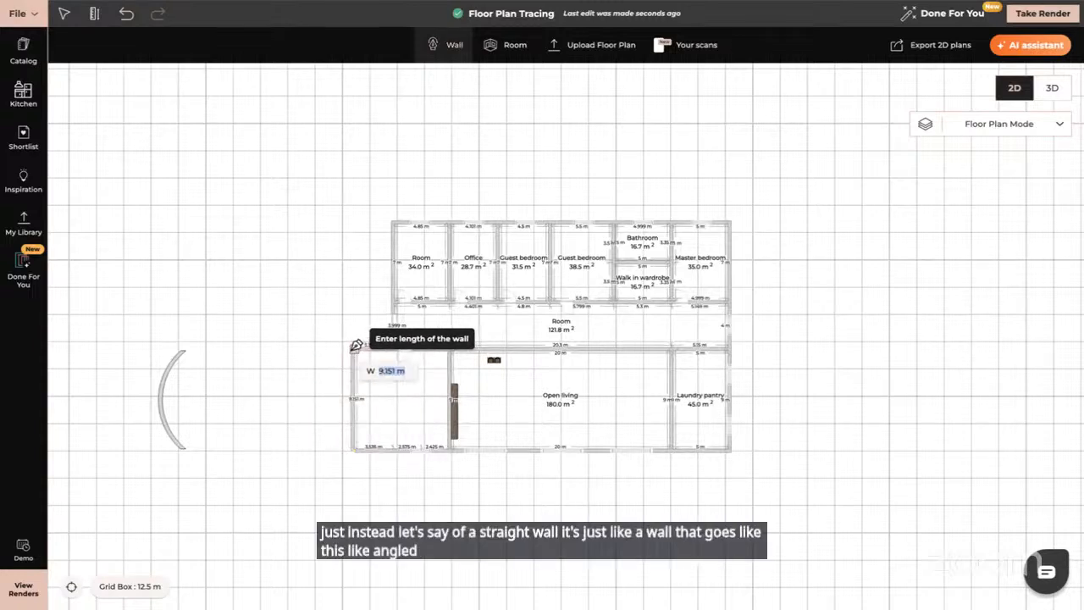
{"action": "left_click", "coordinate": [275, 347]}
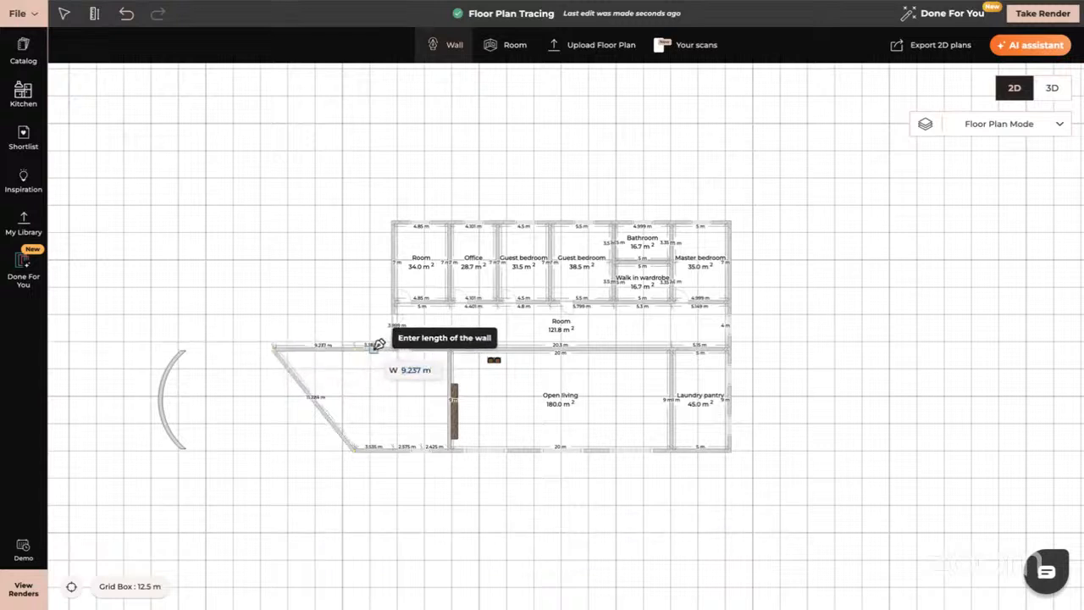
{"action": "left_click", "coordinate": [378, 345]}
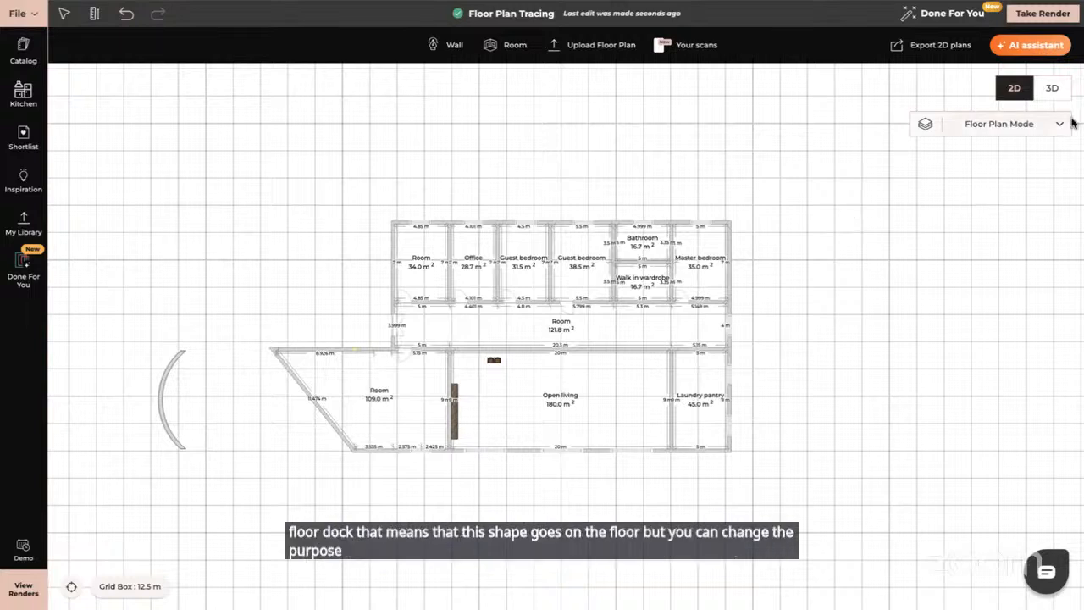
Switch to the 3D view, clear the catalog search, and open the Geometrics category under Building Elements, Shapes.
{"action": "left_click", "coordinate": [1053, 88]}
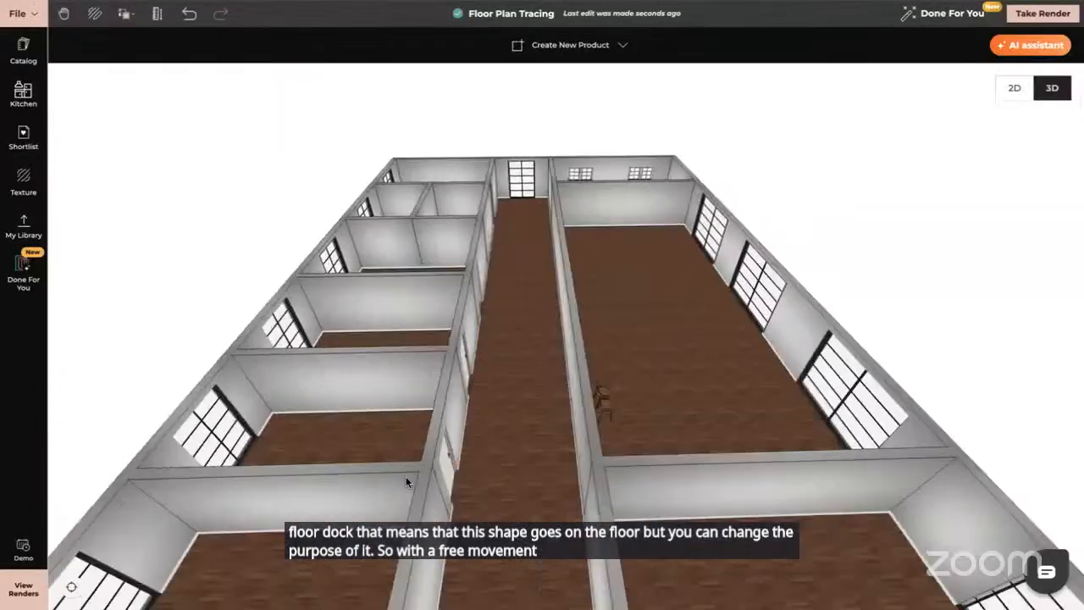
{"action": "left_click", "coordinate": [24, 53]}
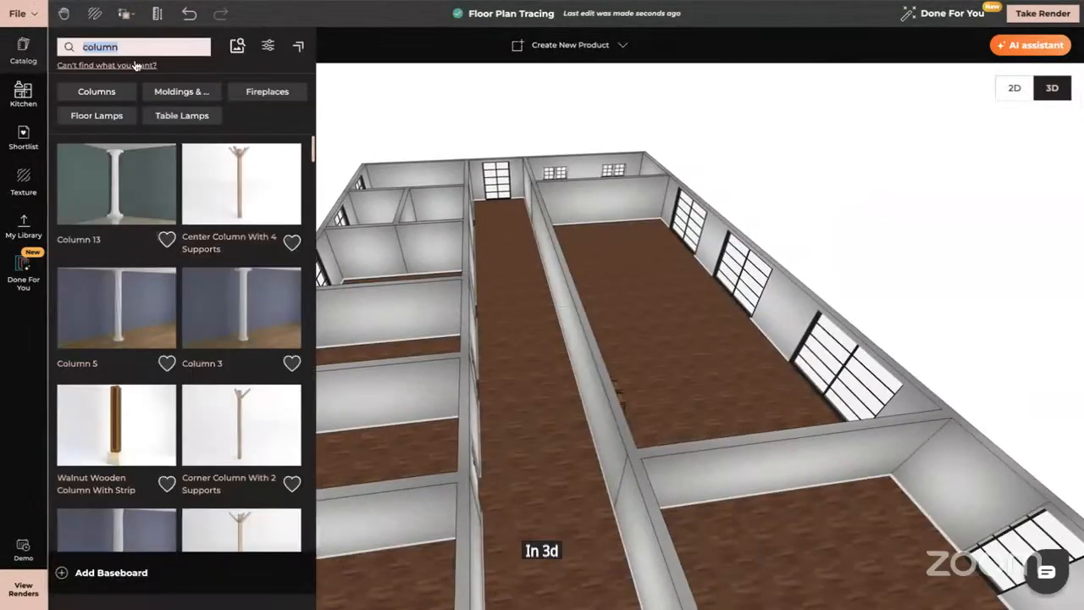
{"action": "key", "text": "BackSpace"}
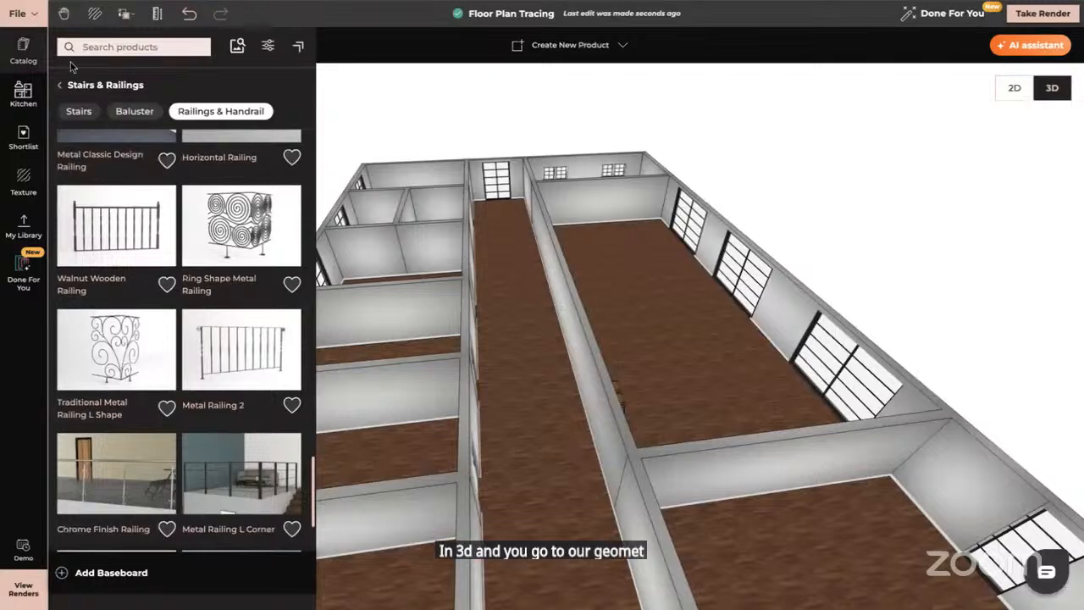
{"action": "left_click", "coordinate": [60, 85]}
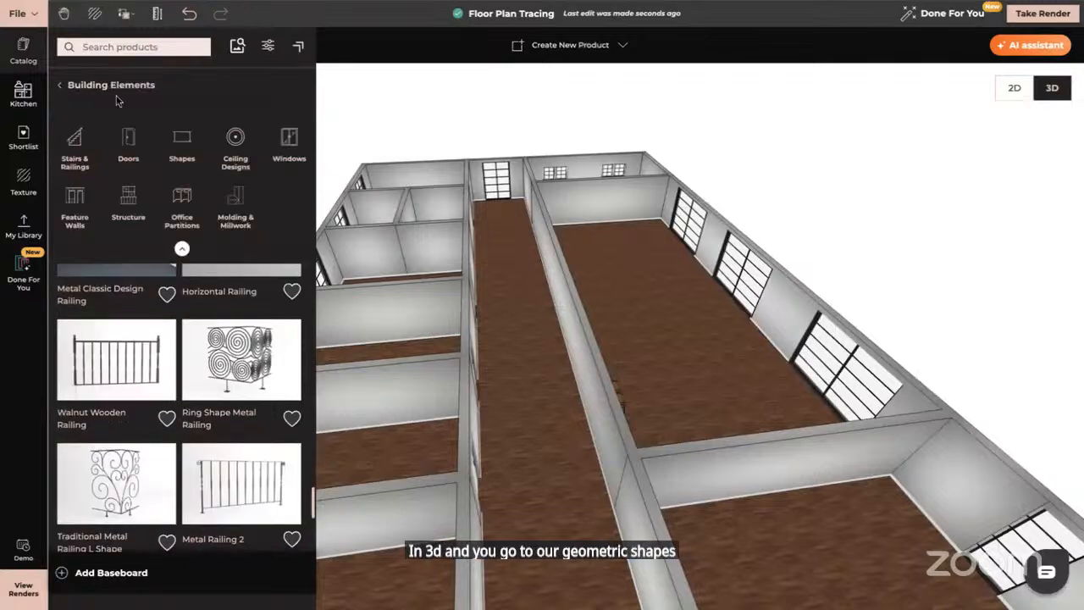
{"action": "left_click", "coordinate": [181, 149]}
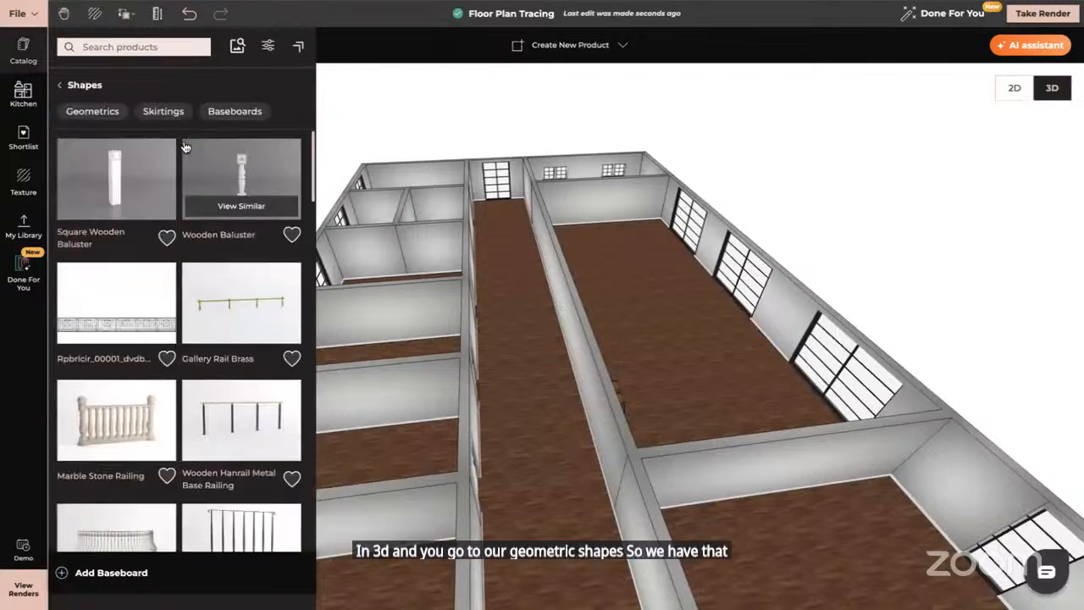
{"action": "left_click", "coordinate": [94, 112]}
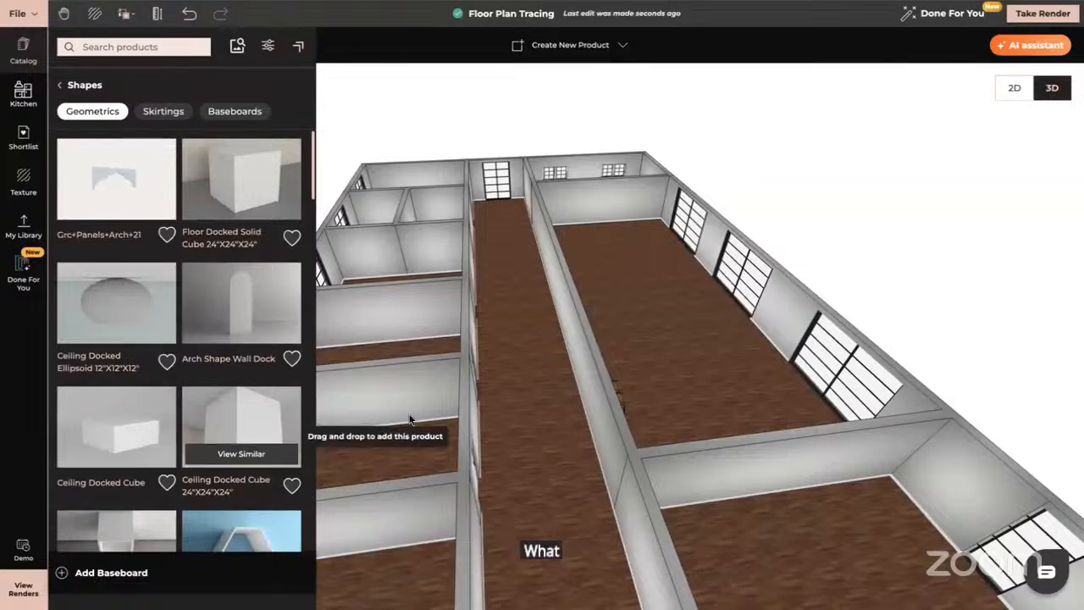
Place a Ceiling Docked Cube on the corridor's ceiling.
{"action": "left_click_drag", "start_coordinate": [412, 419], "coordinate": [403, 357]}
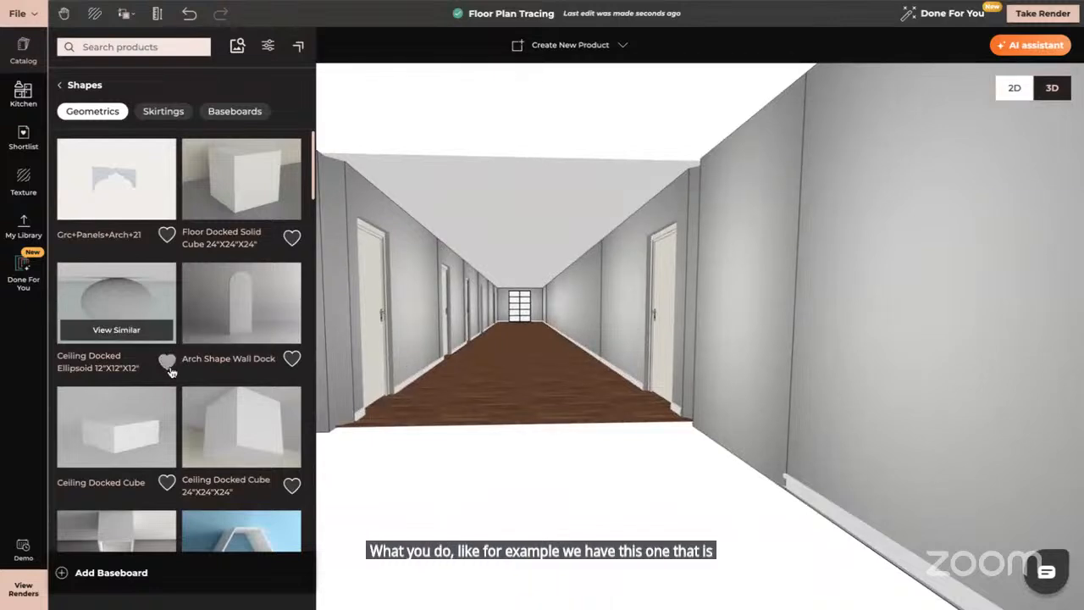
{"action": "left_click", "coordinate": [120, 437]}
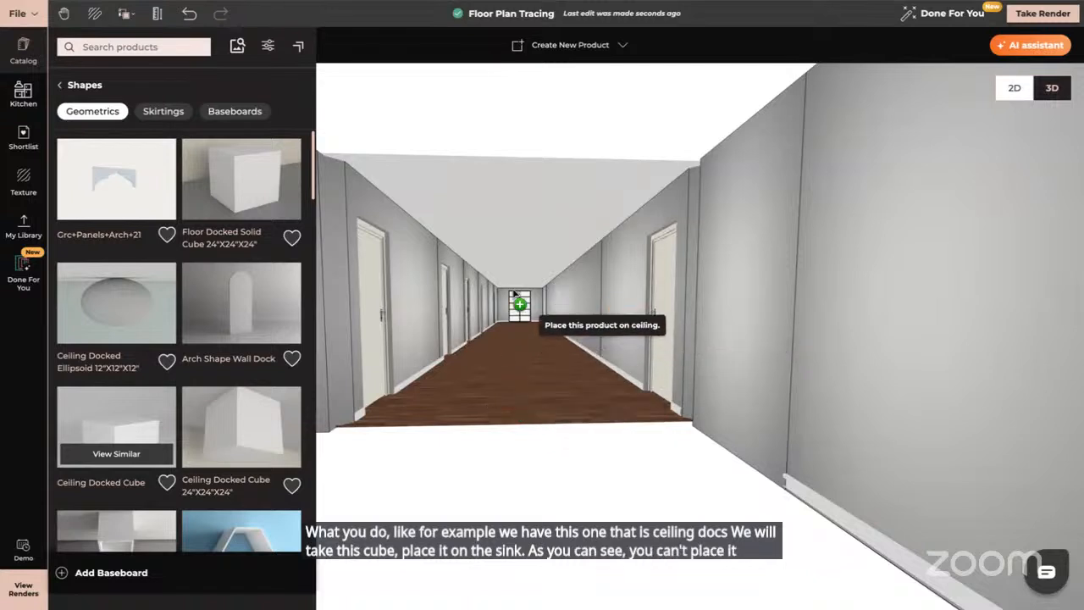
{"action": "left_click", "coordinate": [521, 211]}
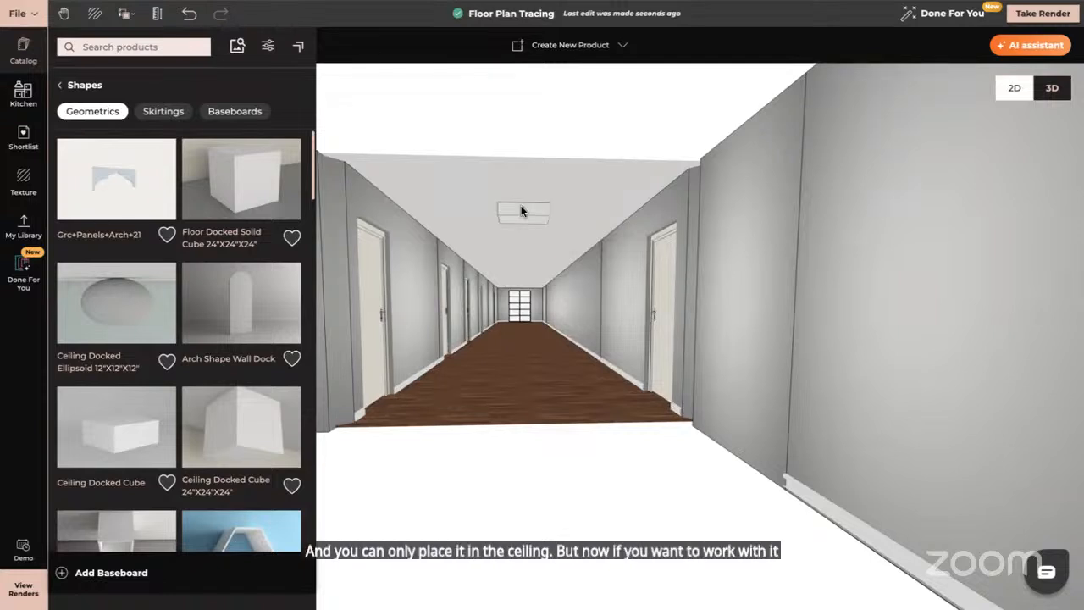
Enable free movement for the ceiling cube, lower it to the corridor floor, and remove it.
{"action": "left_click", "coordinate": [525, 216]}
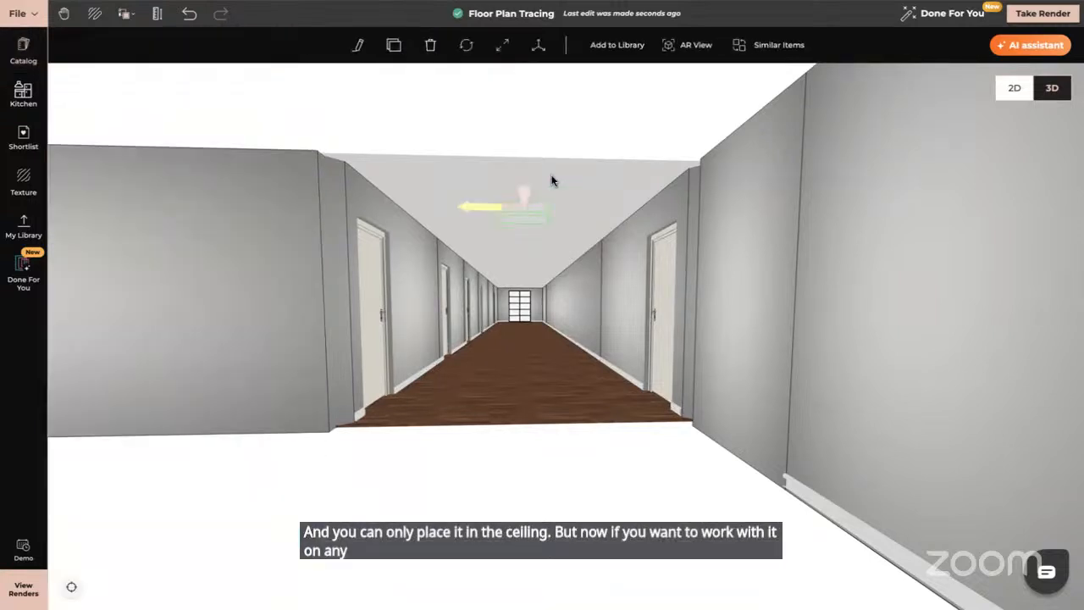
{"action": "left_click", "coordinate": [539, 49]}
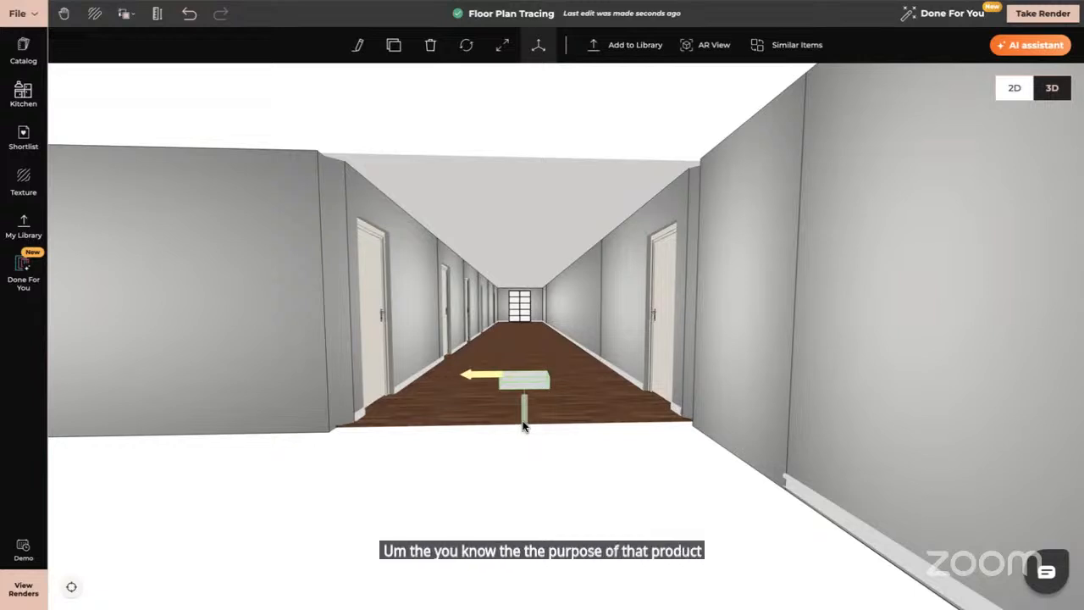
{"action": "left_click", "coordinate": [522, 400]}
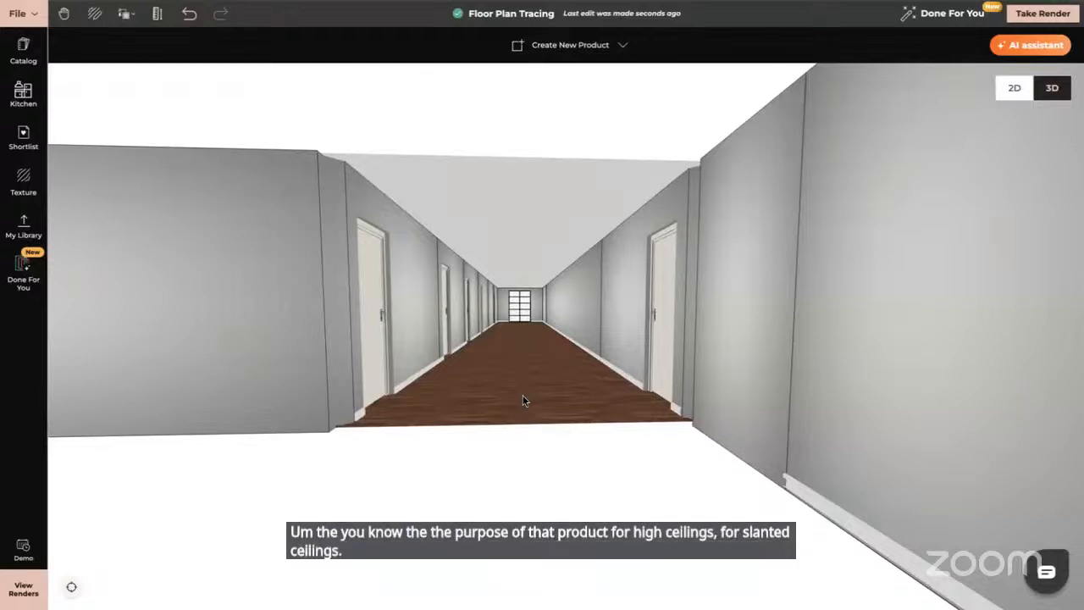
Search the product catalog for "ceiling docked triangle".
{"action": "scroll", "coordinate": [523, 401], "scroll_direction": "up", "scroll_amount": 5}
{"action": "scroll", "coordinate": [523, 401], "scroll_direction": "down", "scroll_amount": 5}
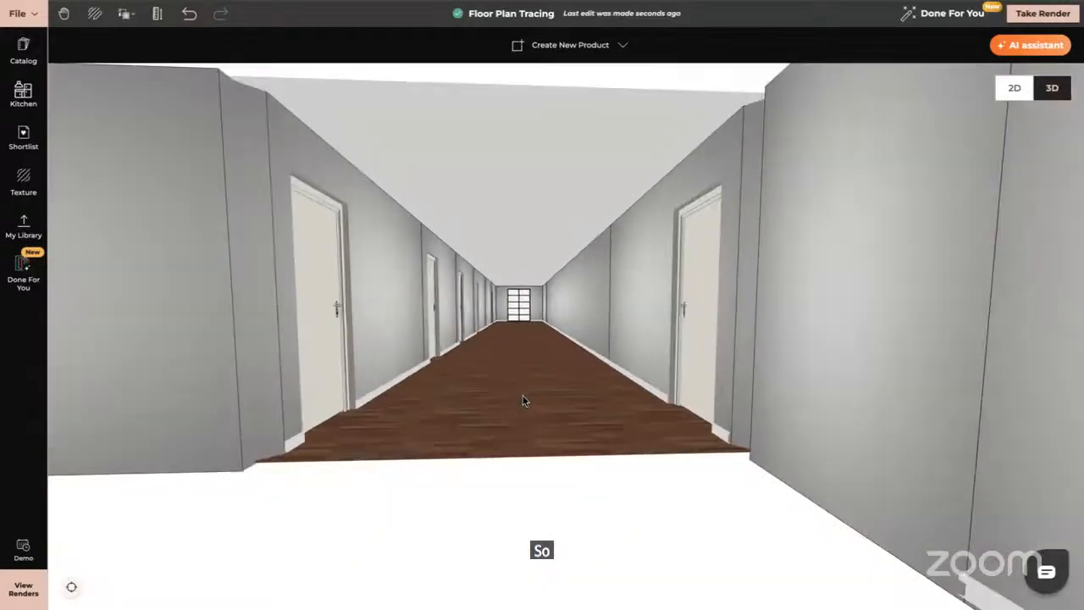
{"action": "left_click", "coordinate": [23, 52]}
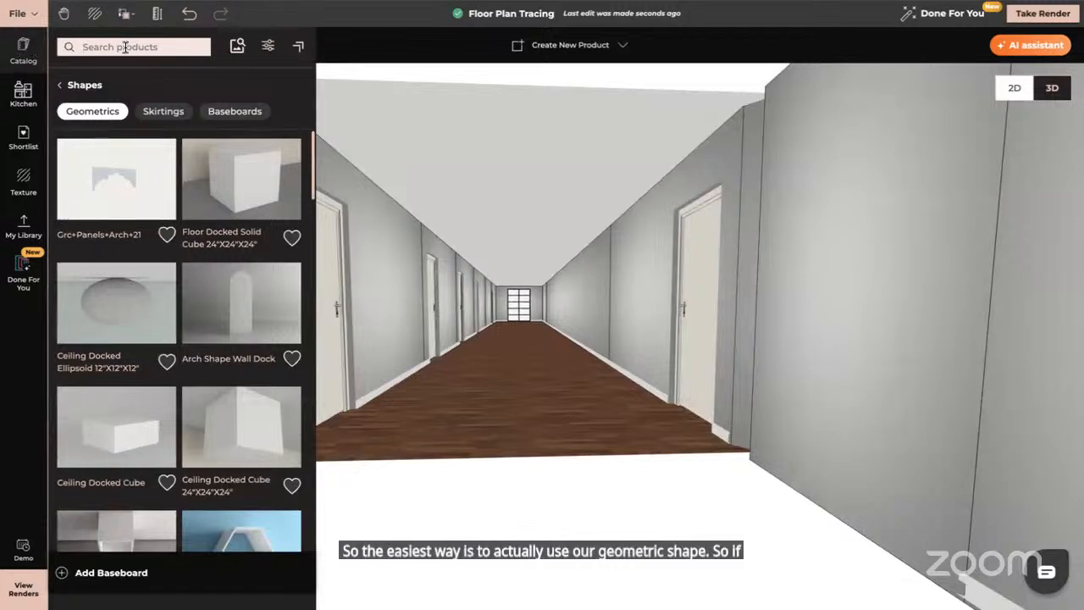
{"action": "type", "text": "cel"}
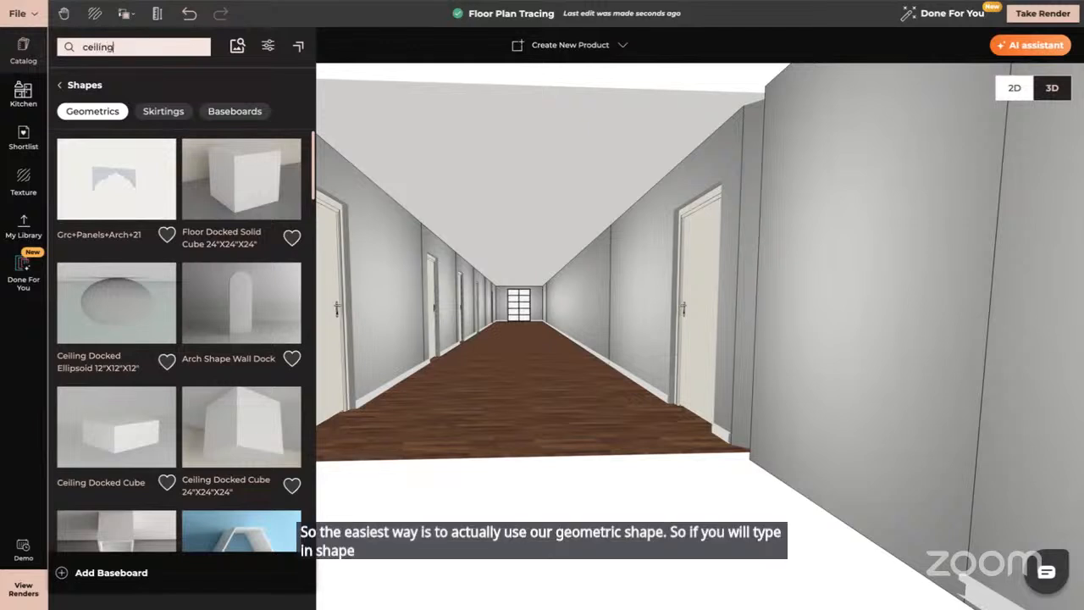
{"action": "type", "text": "ling docked"}
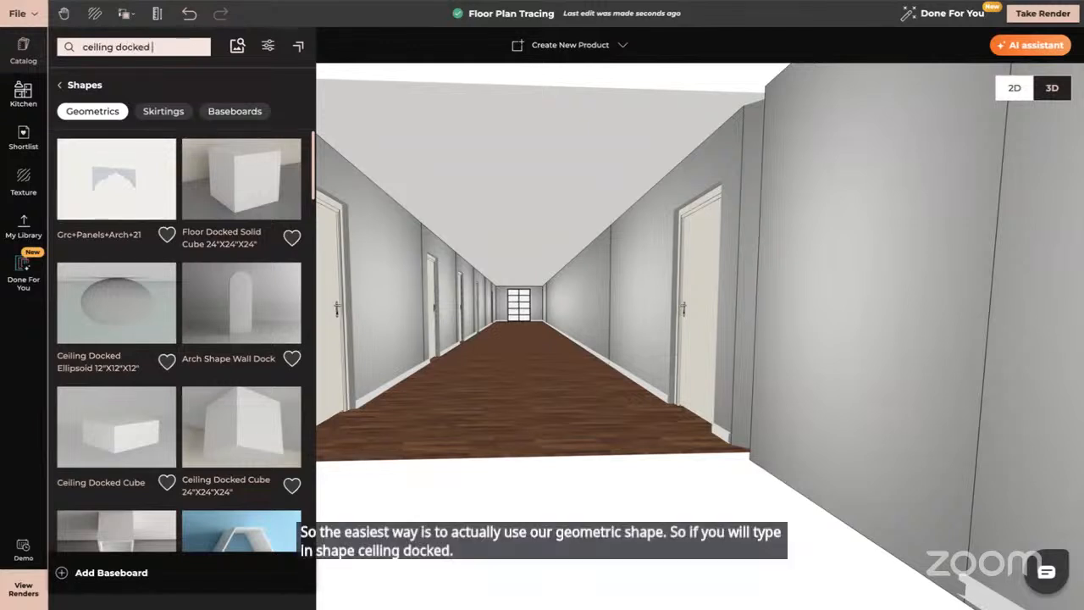
{"action": "type", "text": " triangle"}
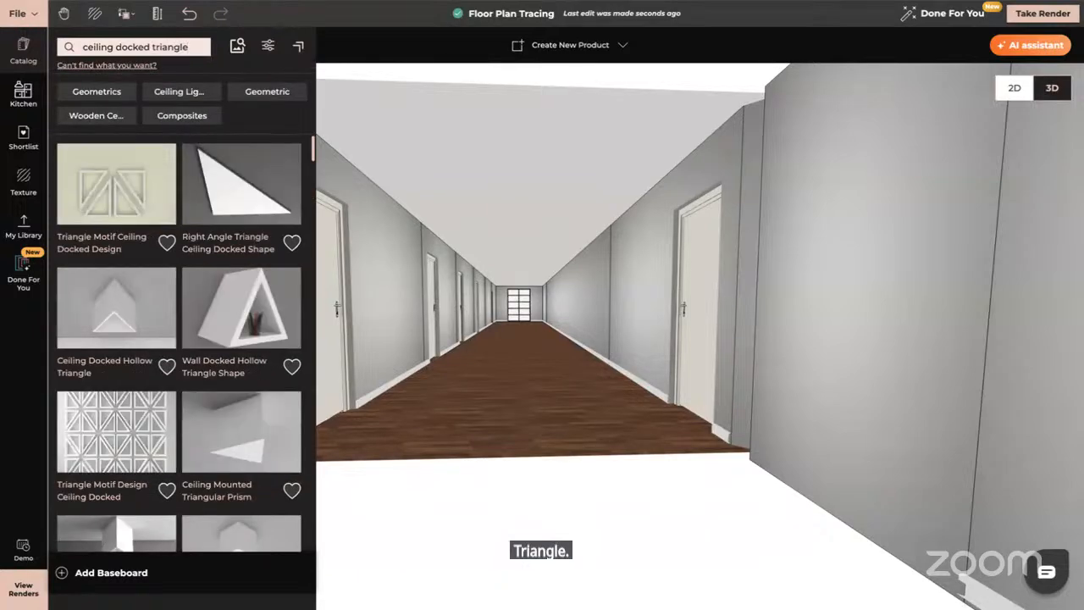
Place the Triangular Prism 4'1" High on the corridor ceiling against the wall with the row of doors on the left.
{"action": "scroll", "coordinate": [164, 246], "scroll_direction": "down", "scroll_amount": 3}
{"action": "scroll", "coordinate": [164, 247], "scroll_direction": "down", "scroll_amount": 10}
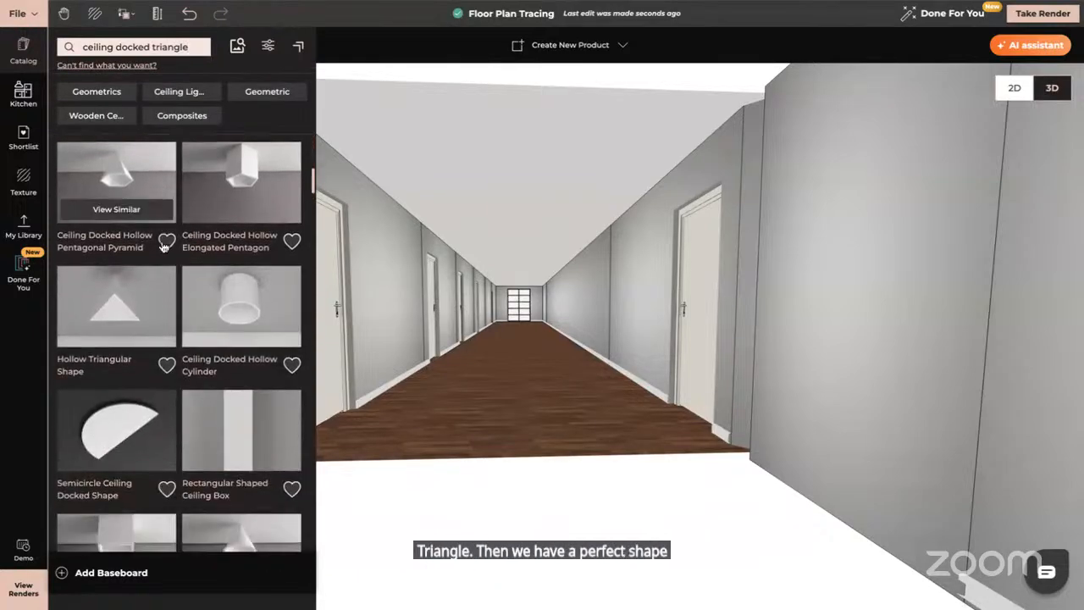
{"action": "scroll", "coordinate": [163, 247], "scroll_direction": "down", "scroll_amount": 10}
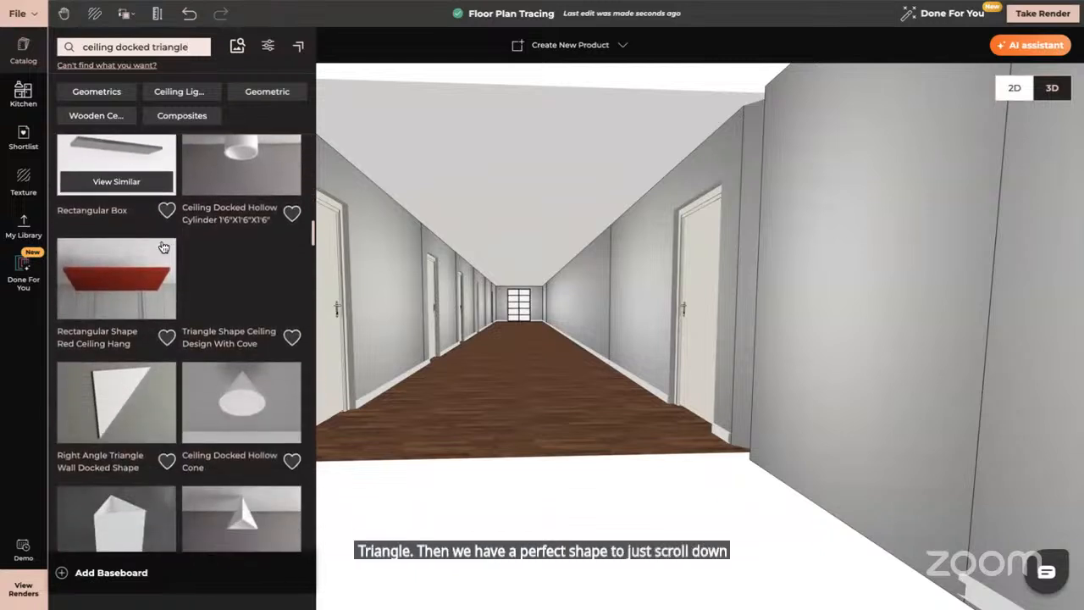
{"action": "scroll", "coordinate": [164, 246], "scroll_direction": "down", "scroll_amount": 7}
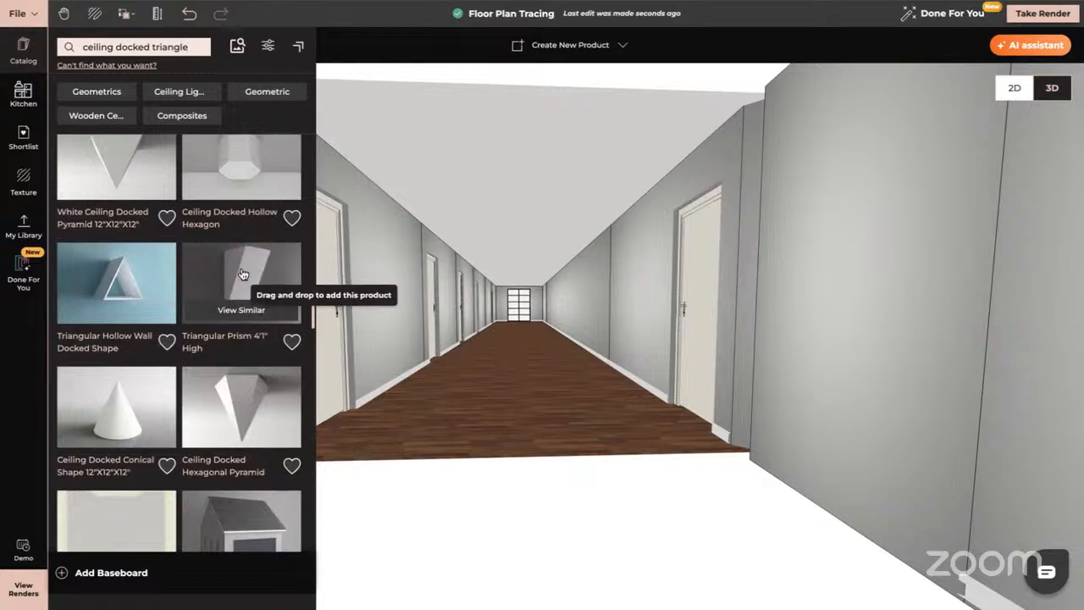
{"action": "left_click", "coordinate": [242, 273]}
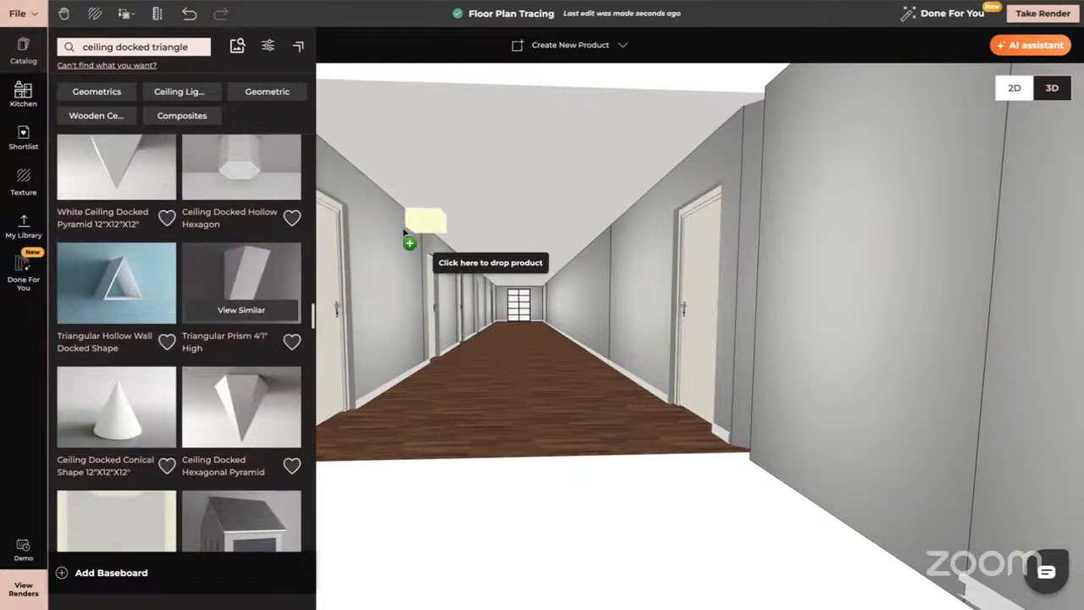
{"action": "left_click", "coordinate": [372, 269]}
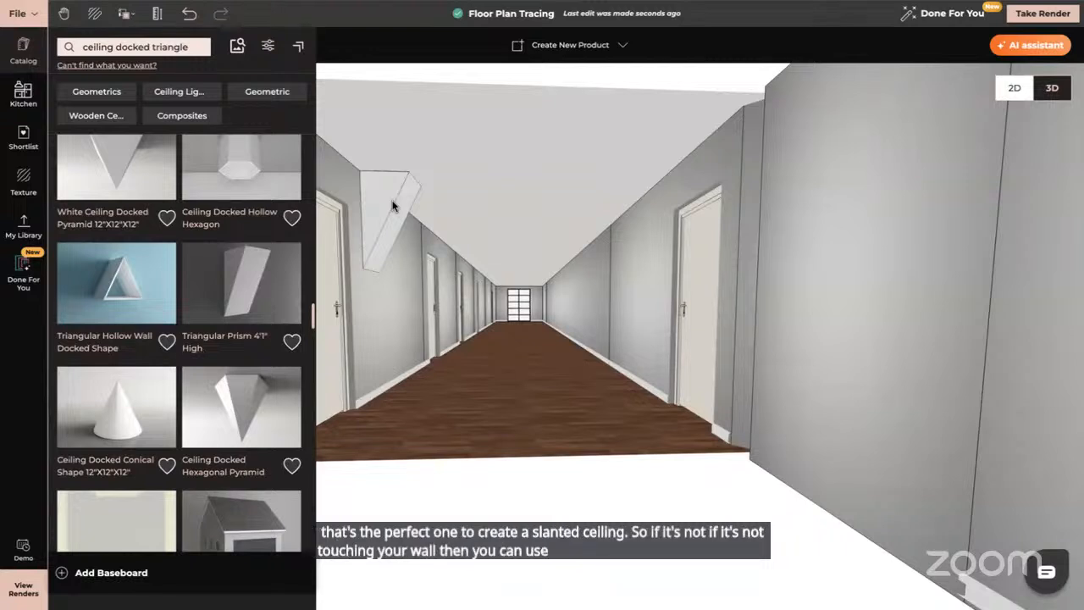
Resize the triangular prism so it is deeper along the wall and reaches about halfway across the corridor ceiling.
{"action": "mouse_move", "coordinate": [441, 221]}
{"action": "left_mouse_down"}
{"action": "mouse_move", "coordinate": [443, 234]}
{"action": "mouse_move", "coordinate": [437, 222]}
{"action": "left_mouse_up"}
{"action": "left_click", "coordinate": [390, 214]}
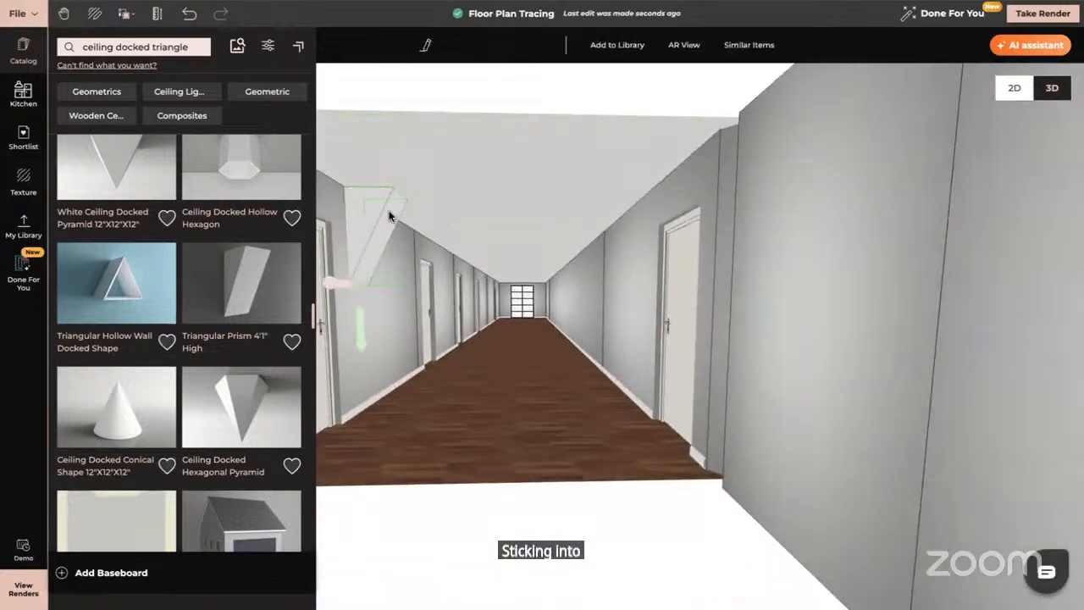
{"action": "left_click", "coordinate": [502, 45]}
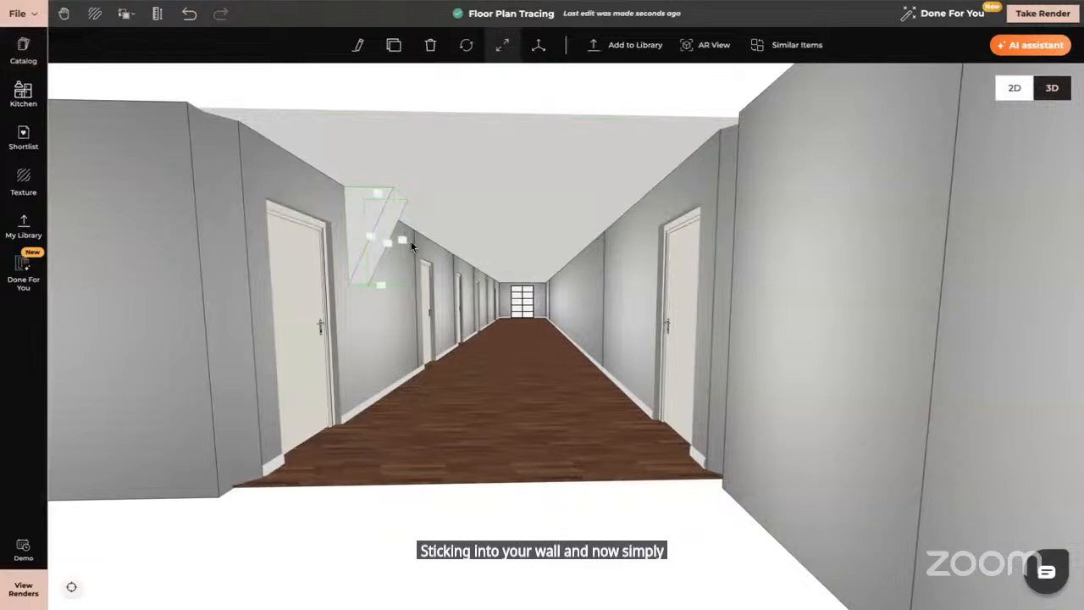
{"action": "mouse_move", "coordinate": [400, 241]}
{"action": "left_mouse_down"}
{"action": "mouse_move", "coordinate": [465, 240]}
{"action": "mouse_move", "coordinate": [415, 246]}
{"action": "left_mouse_up"}
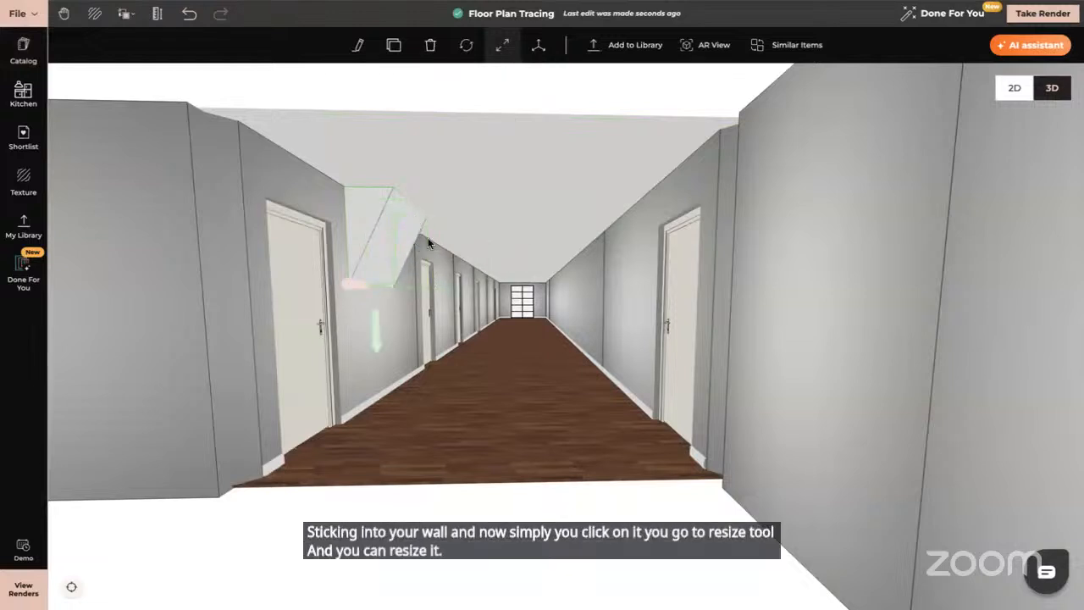
{"action": "left_click", "coordinate": [501, 47]}
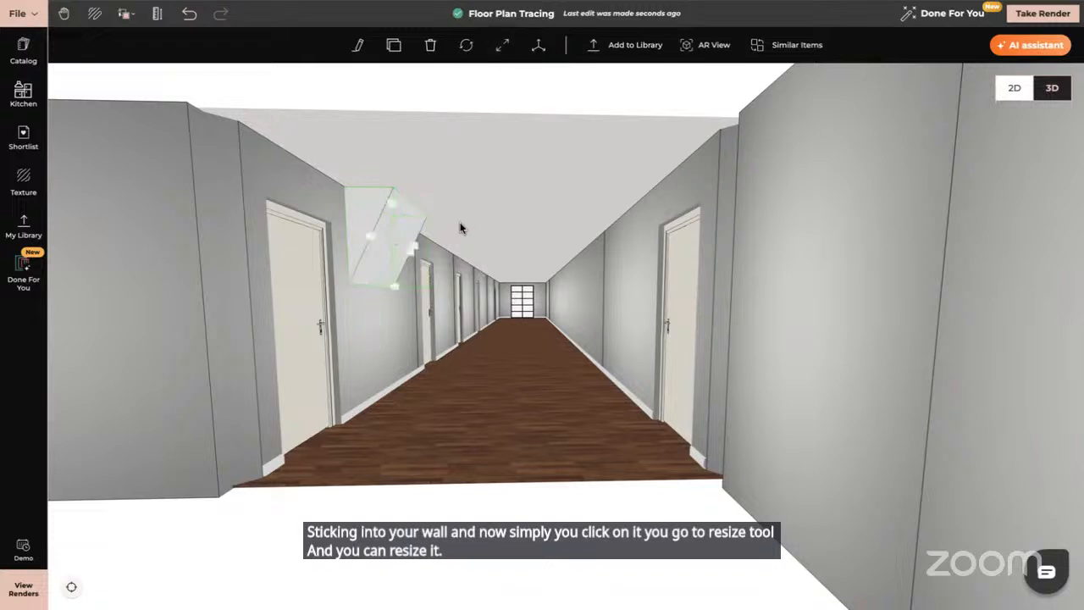
{"action": "left_click_drag", "start_coordinate": [421, 242], "coordinate": [502, 205]}
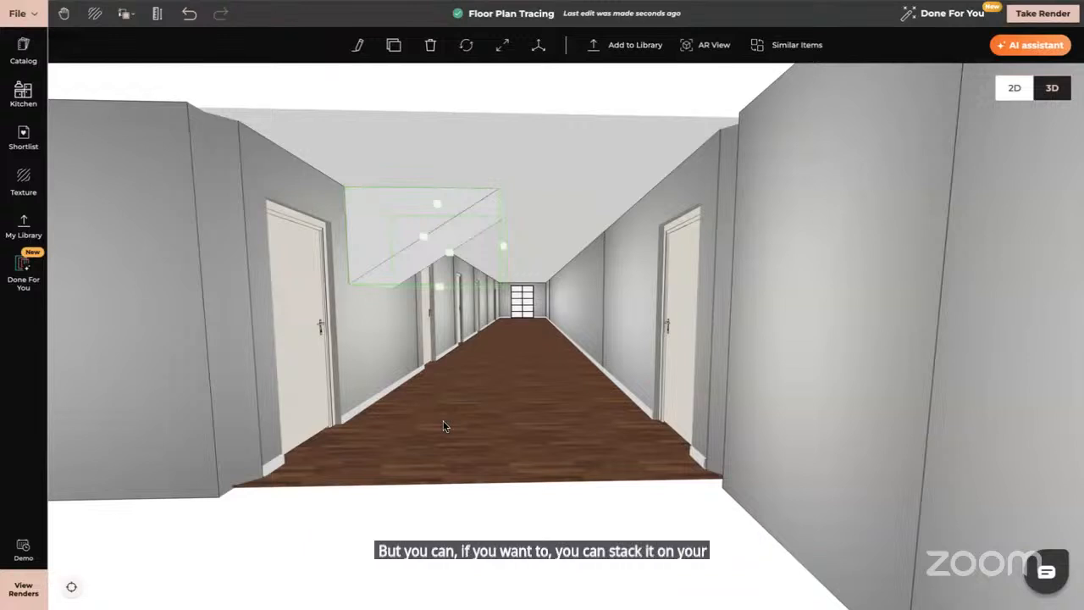
Raise the triangular prism so it sits above the corridor ceiling.
{"action": "left_click_drag", "start_coordinate": [440, 284], "coordinate": [440, 269]}
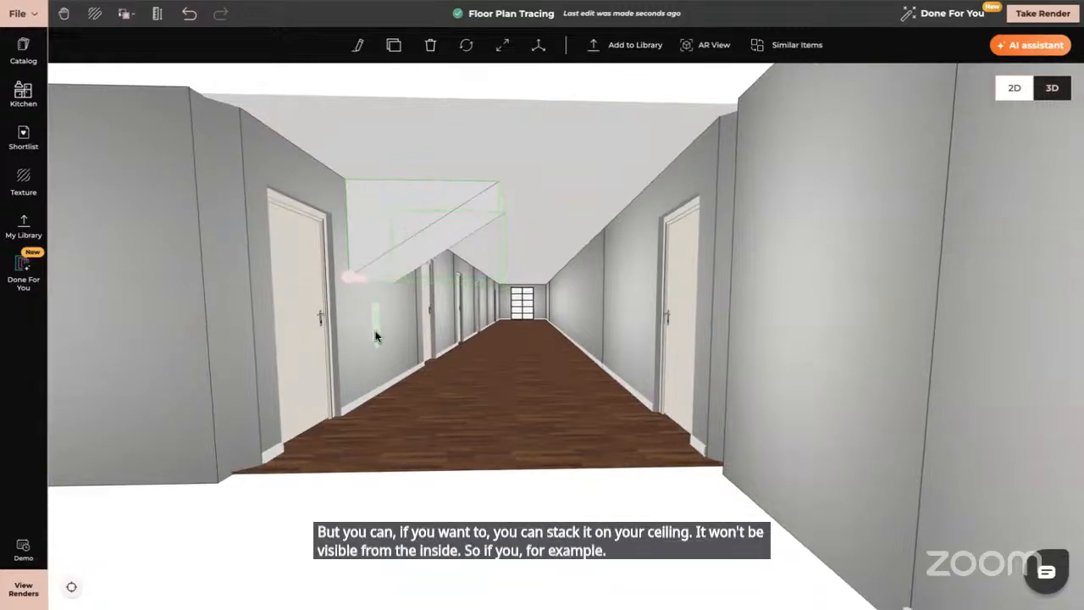
{"action": "left_click_drag", "start_coordinate": [376, 337], "coordinate": [375, 249]}
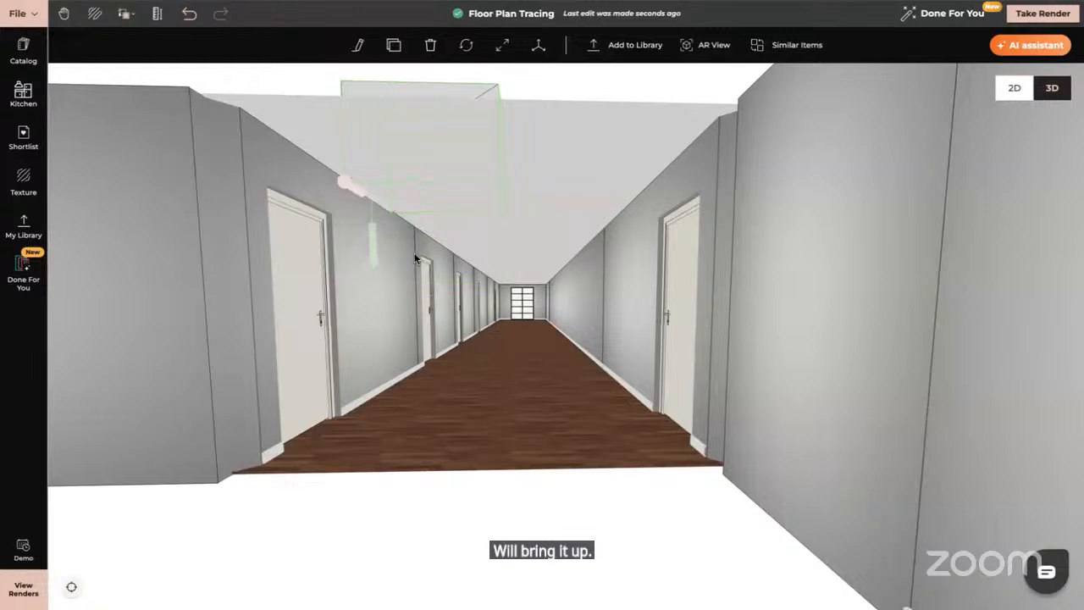
{"action": "mouse_move", "coordinate": [521, 246]}
{"action": "left_mouse_down"}
{"action": "mouse_move", "coordinate": [520, 282]}
{"action": "mouse_move", "coordinate": [520, 247]}
{"action": "left_mouse_up"}
Find the Invisible Material texture by searching "invis" and apply it to the corridor ceiling.
{"action": "left_click", "coordinate": [26, 193]}
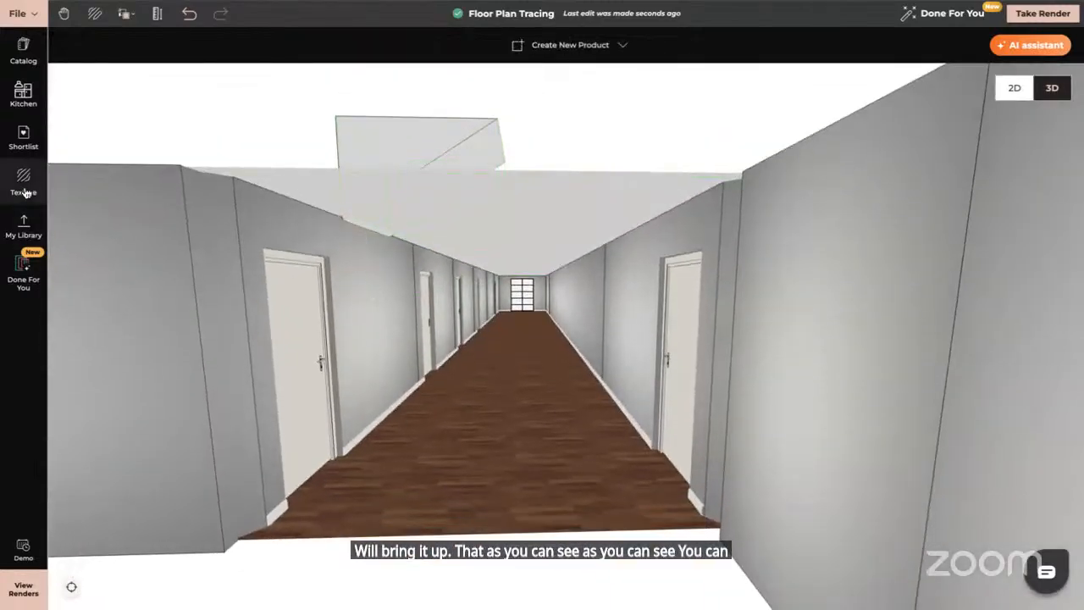
{"action": "left_click", "coordinate": [26, 193]}
{"action": "left_click", "coordinate": [122, 44]}
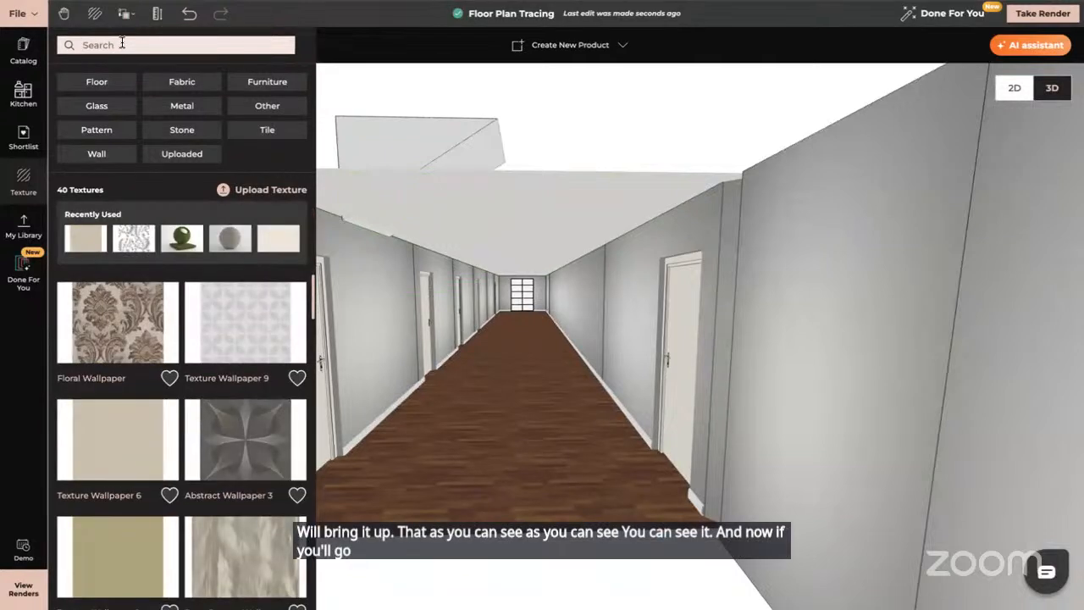
{"action": "type", "text": "invis"}
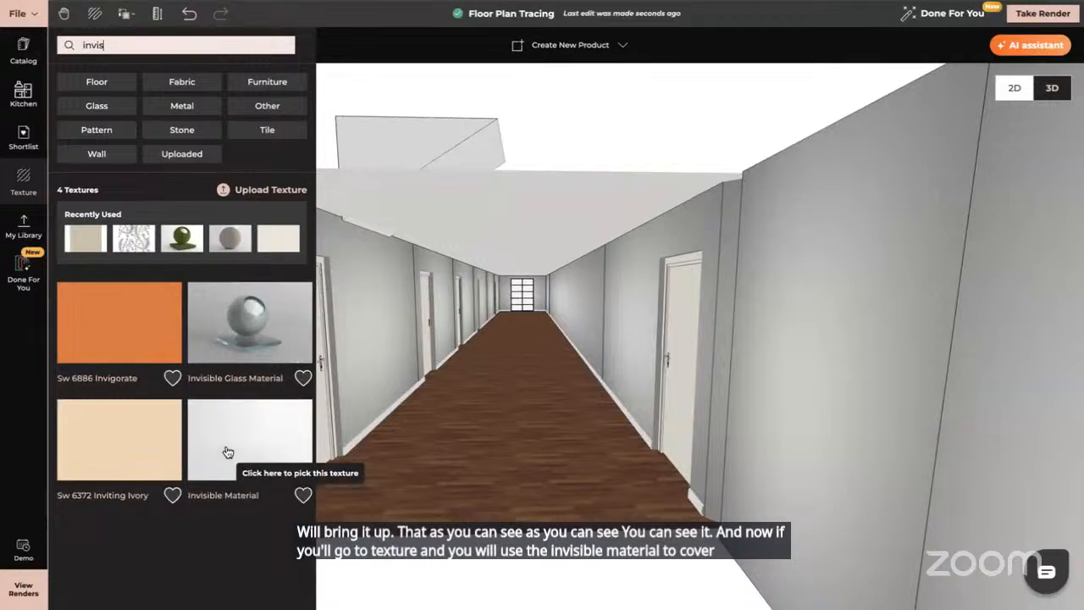
{"action": "left_click", "coordinate": [227, 452]}
{"action": "left_click", "coordinate": [518, 219]}
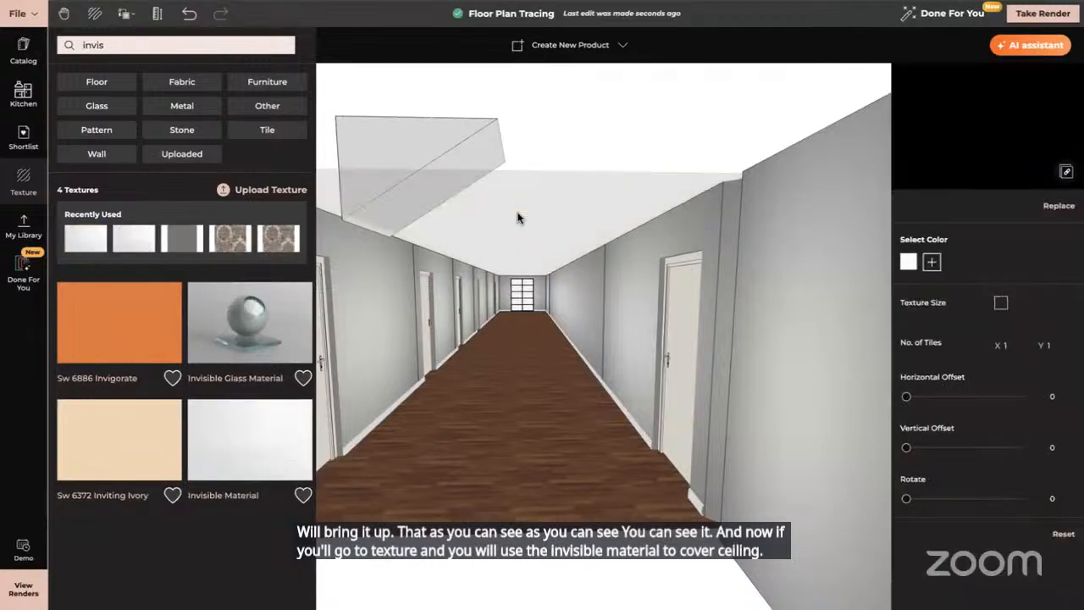
{"action": "left_click_drag", "start_coordinate": [559, 323], "coordinate": [438, 325]}
{"action": "left_click", "coordinate": [510, 272]}
{"action": "scroll", "coordinate": [436, 320], "scroll_direction": "down", "scroll_amount": 10}
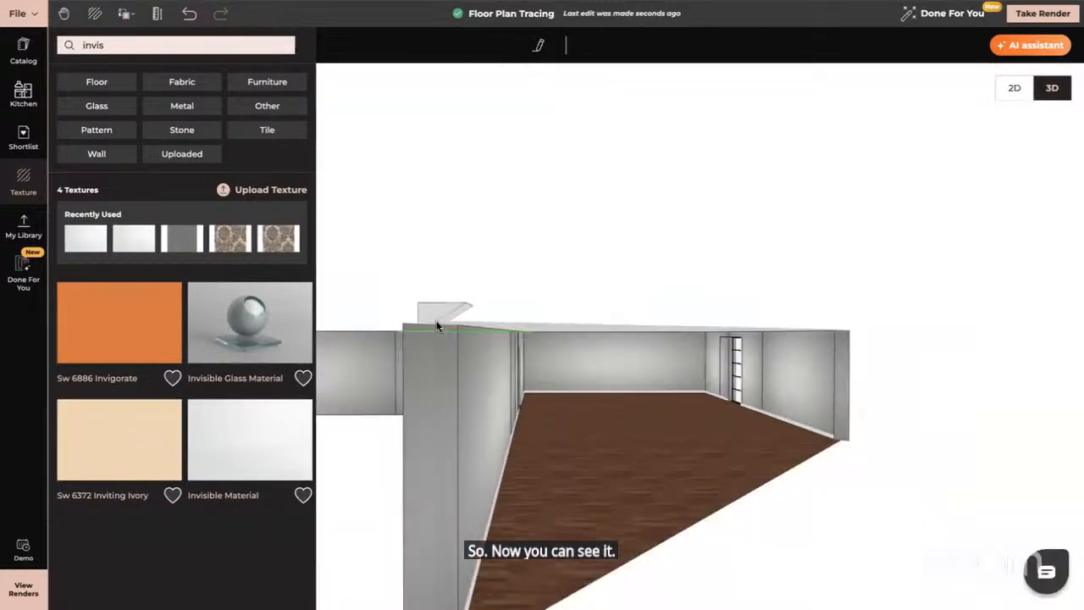
{"action": "scroll", "coordinate": [462, 337], "scroll_direction": "up", "scroll_amount": 15}
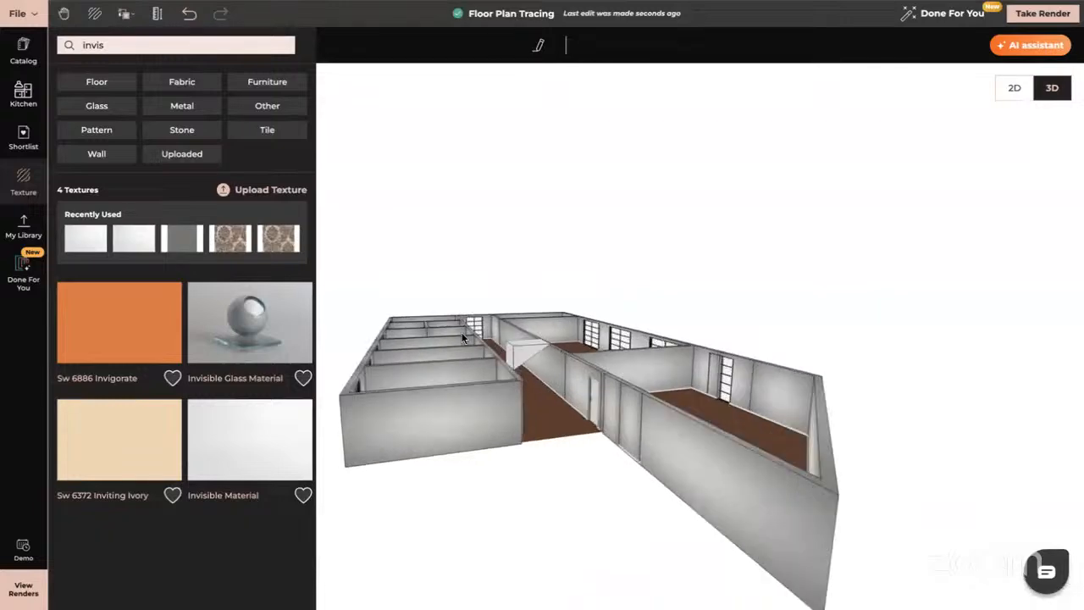
Delete the triangular prism above the corridor ceiling.
{"action": "scroll", "coordinate": [523, 461], "scroll_direction": "up", "scroll_amount": 2}
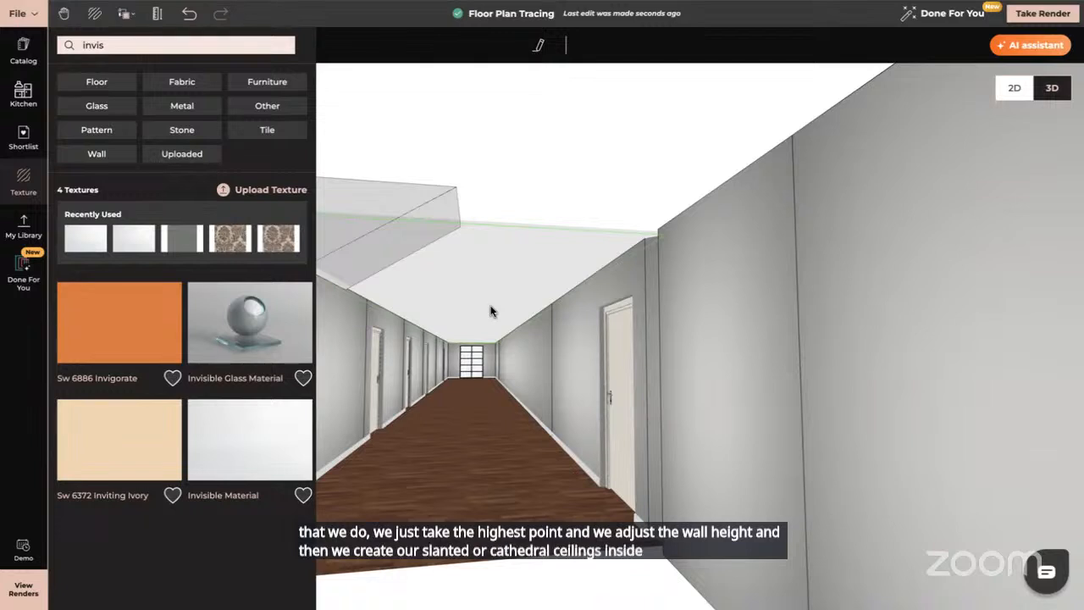
{"action": "left_click", "coordinate": [405, 206]}
{"action": "key", "text": "Delete"}
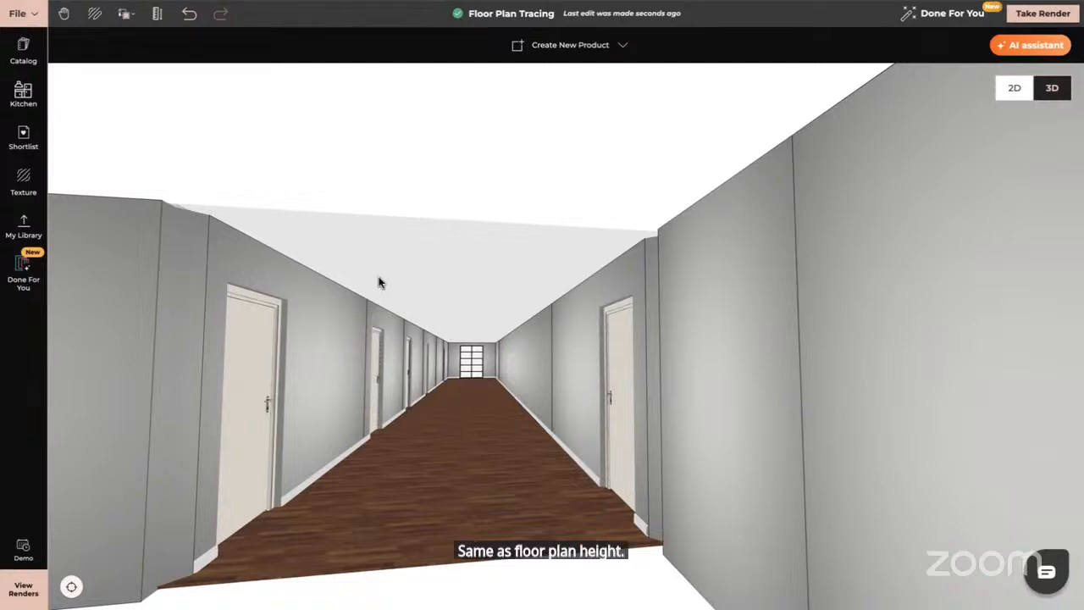
Examine the height and thickness properties of the wall between the corridor and the Open living room in the 2D plan.
{"action": "left_click", "coordinate": [1017, 88]}
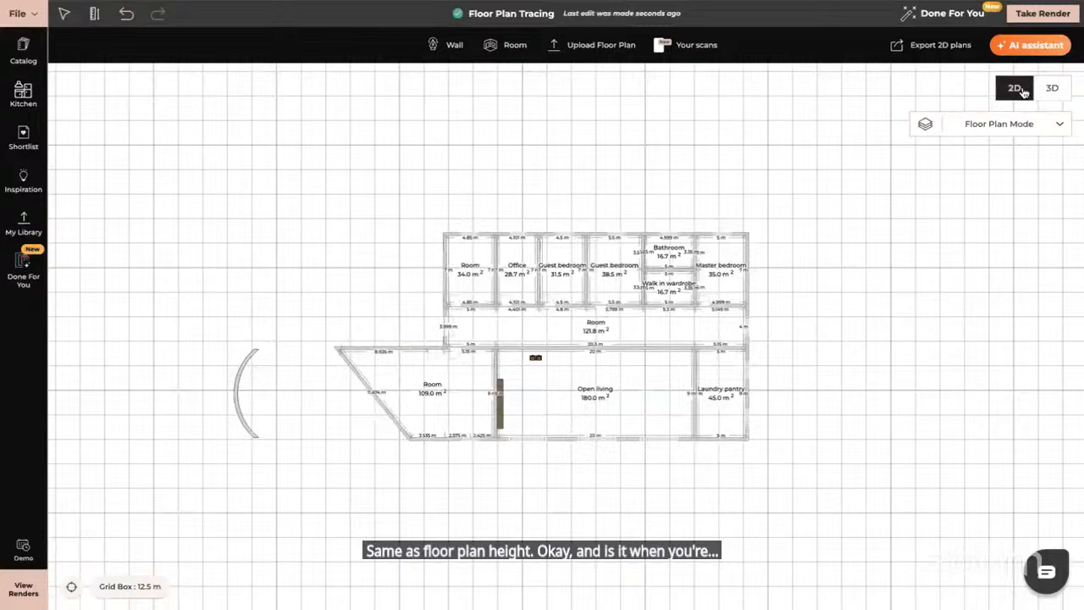
{"action": "left_click", "coordinate": [514, 351]}
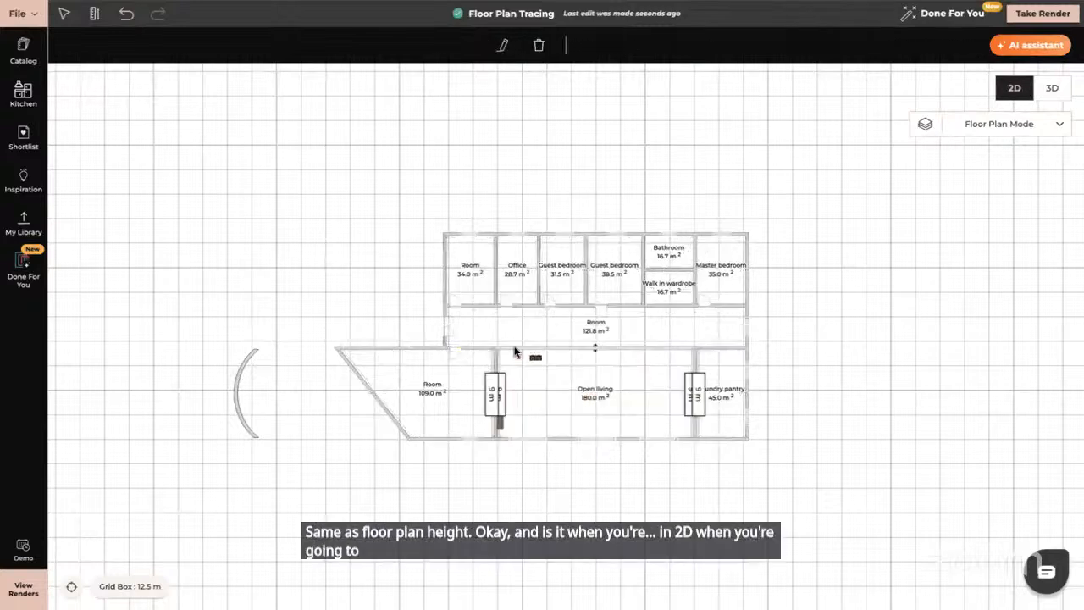
{"action": "left_click", "coordinate": [502, 45]}
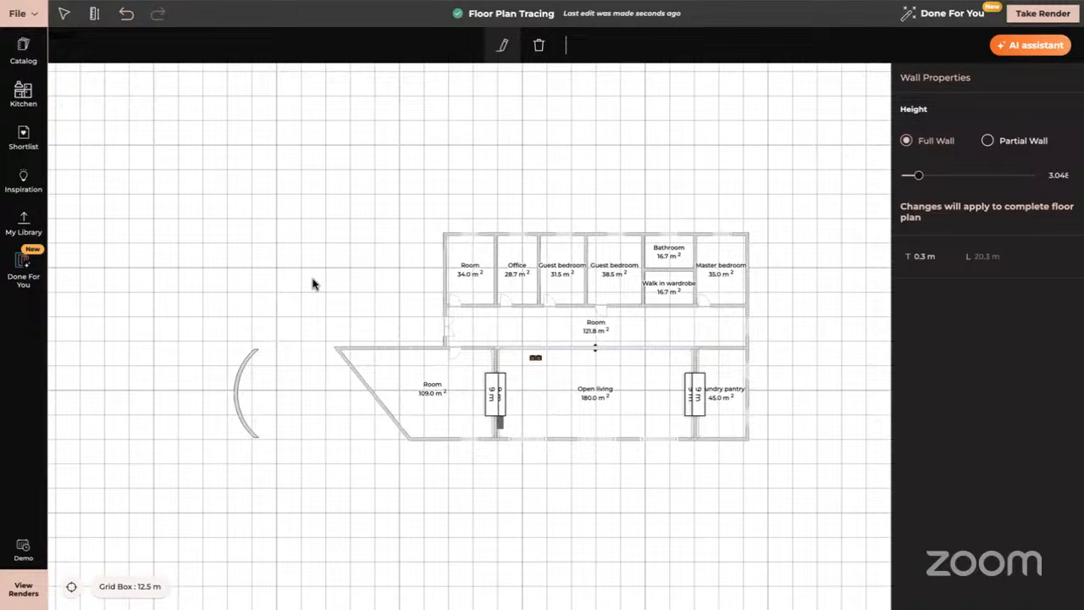
{"action": "left_click_drag", "start_coordinate": [819, 293], "coordinate": [396, 335]}
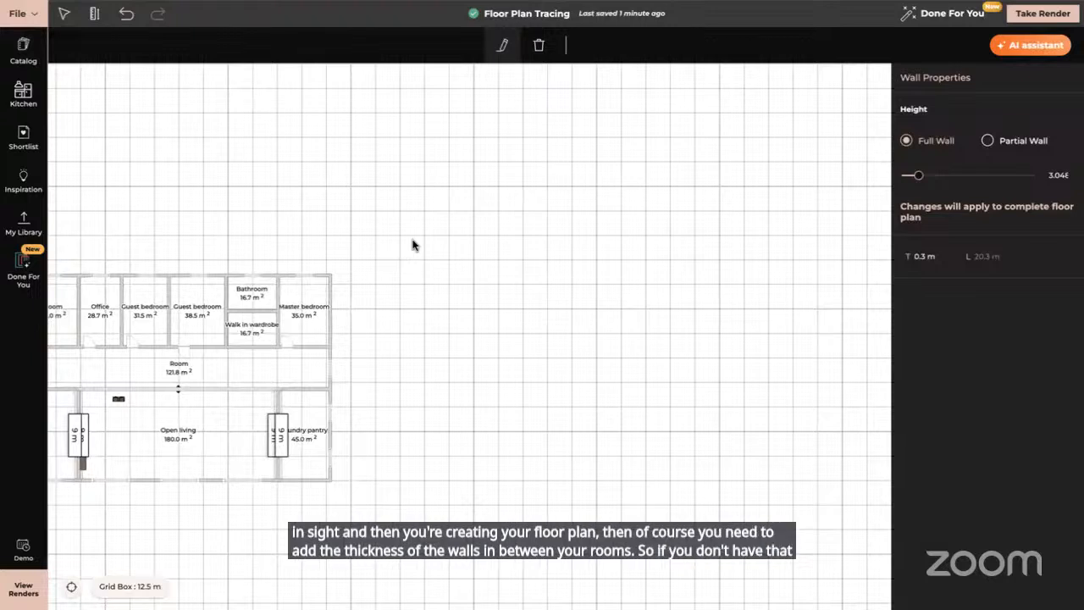
{"action": "left_click", "coordinate": [598, 102]}
Draw four walls forming a closed rectangular room about 18.6 m by 22.9 m on the empty grid beside the floor plan.
{"action": "left_click", "coordinate": [522, 48]}
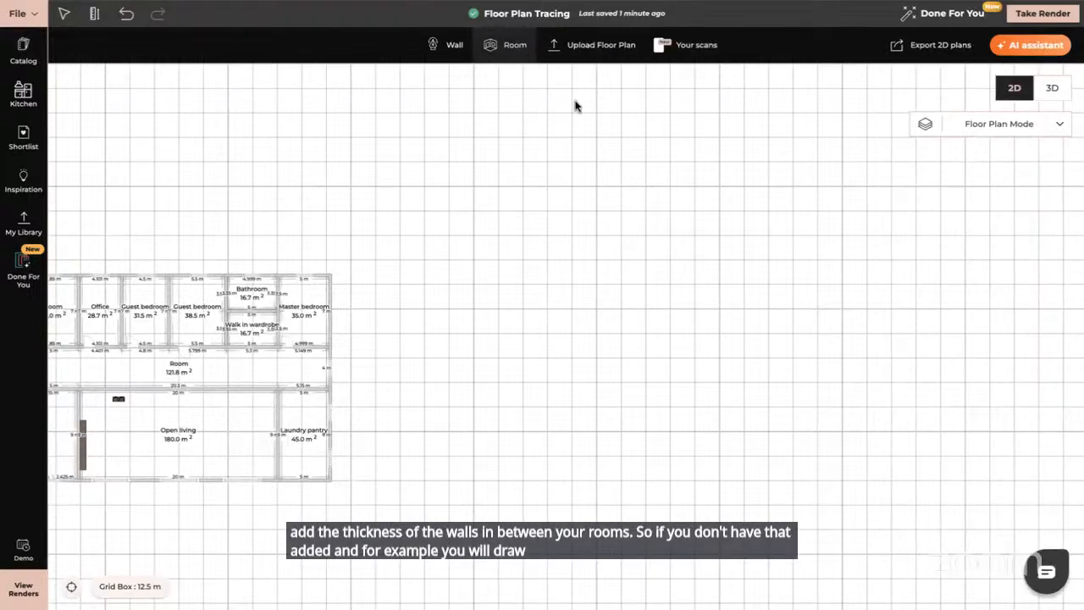
{"action": "left_click", "coordinate": [448, 54]}
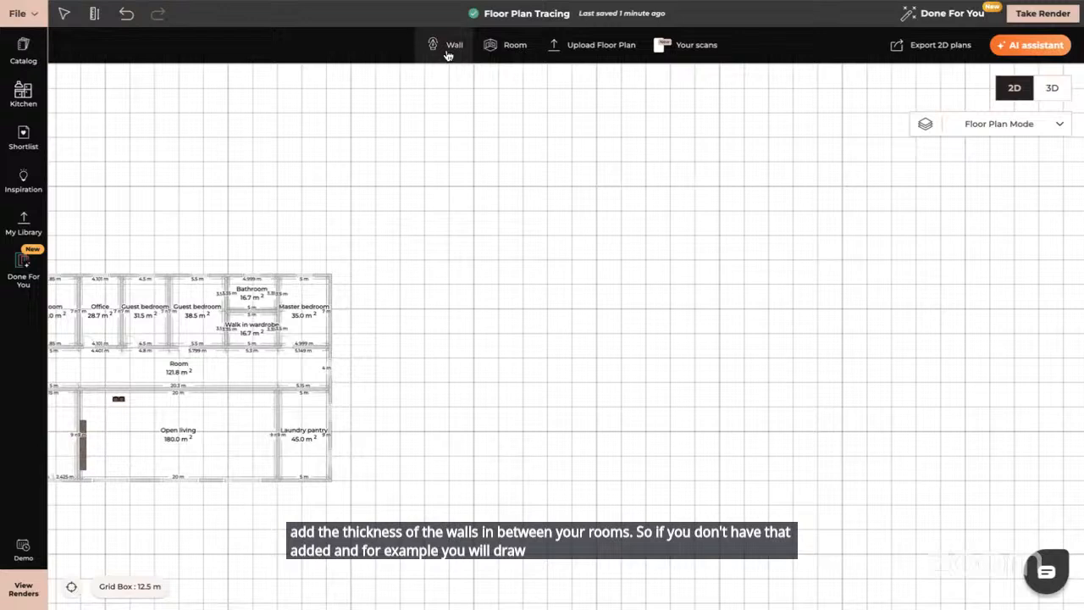
{"action": "left_click", "coordinate": [515, 171]}
{"action": "left_click", "coordinate": [515, 394]}
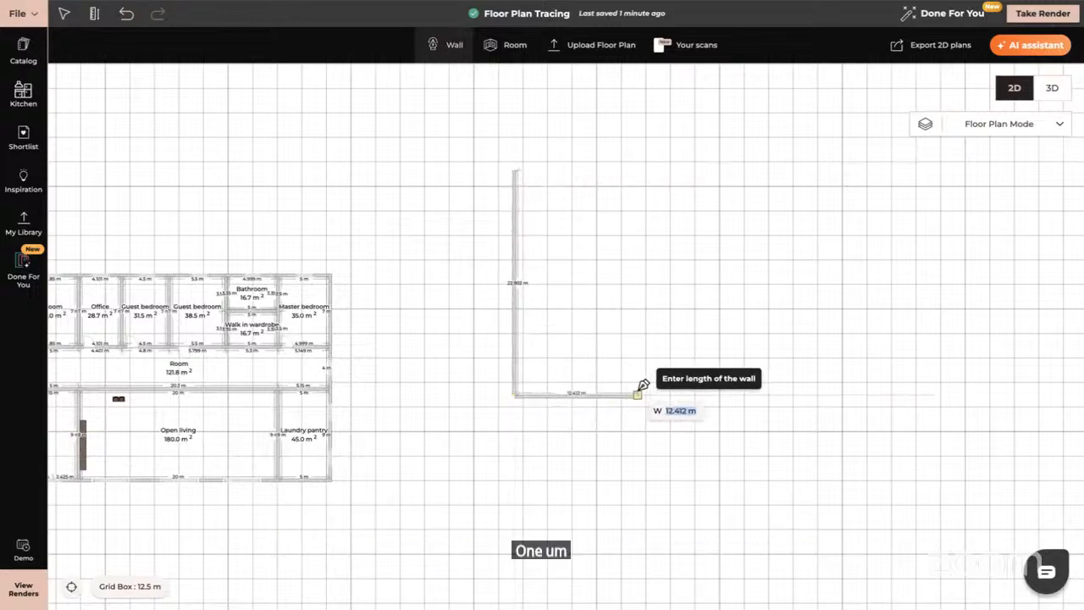
{"action": "left_click", "coordinate": [699, 393]}
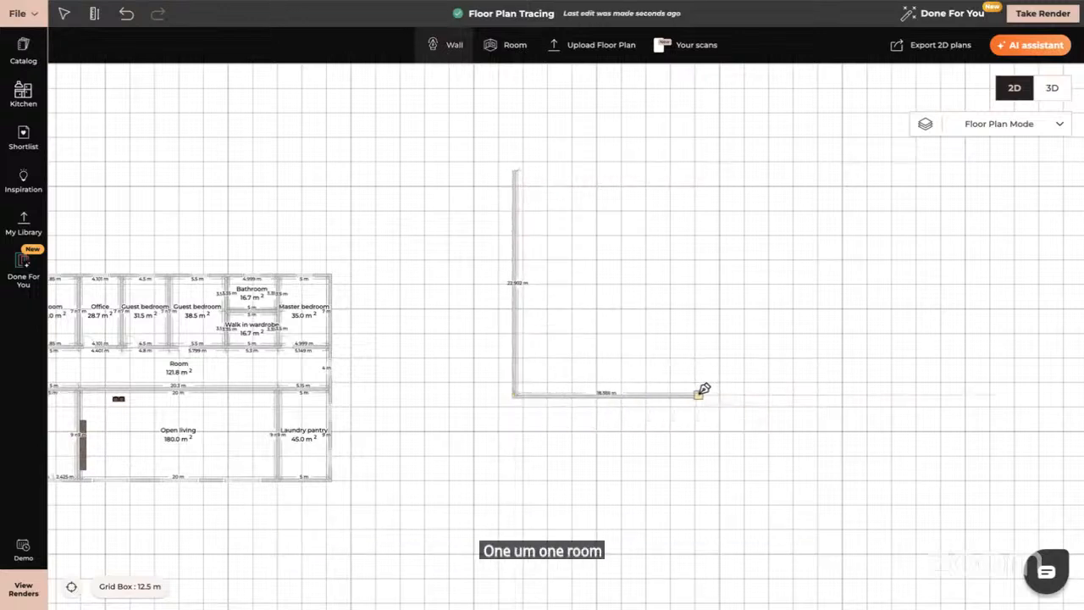
{"action": "left_click", "coordinate": [701, 170]}
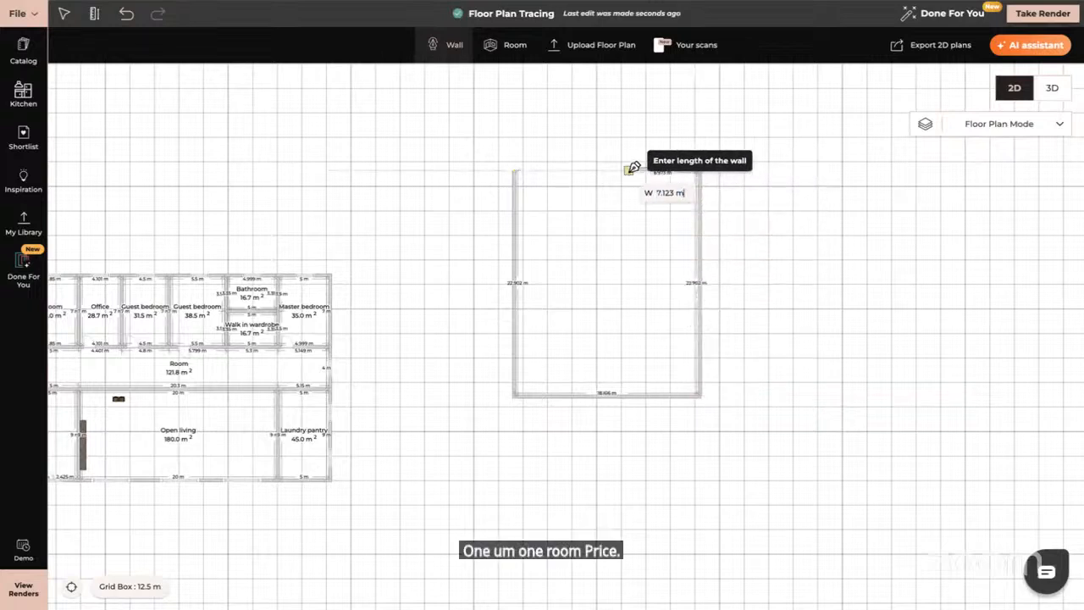
{"action": "left_click", "coordinate": [525, 169]}
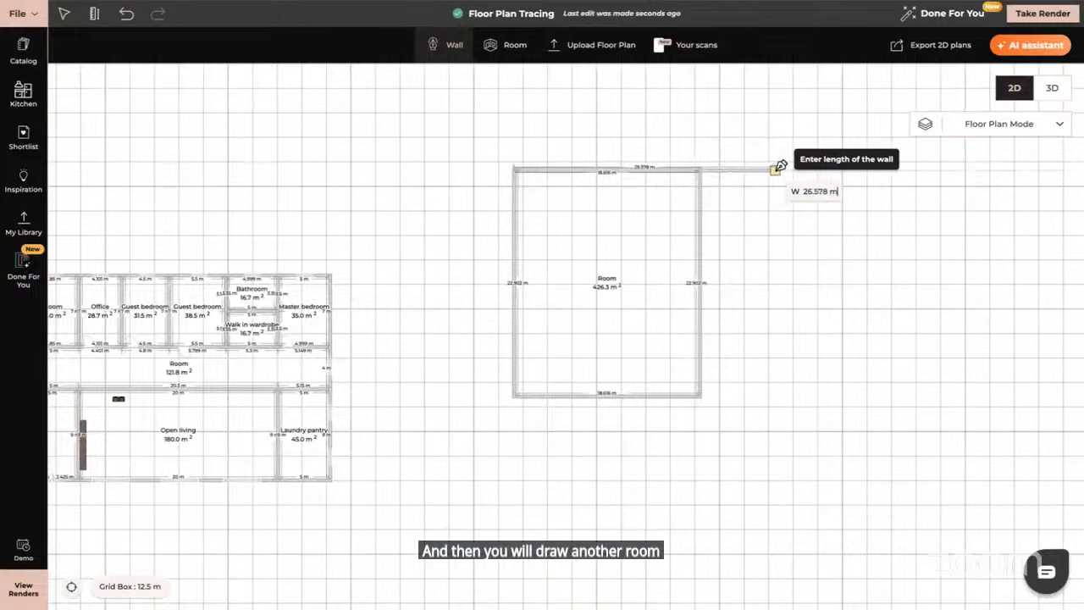
Draw a second room about 15 m wide against the new rectangular room, sharing the wall between them.
{"action": "left_click", "coordinate": [850, 168]}
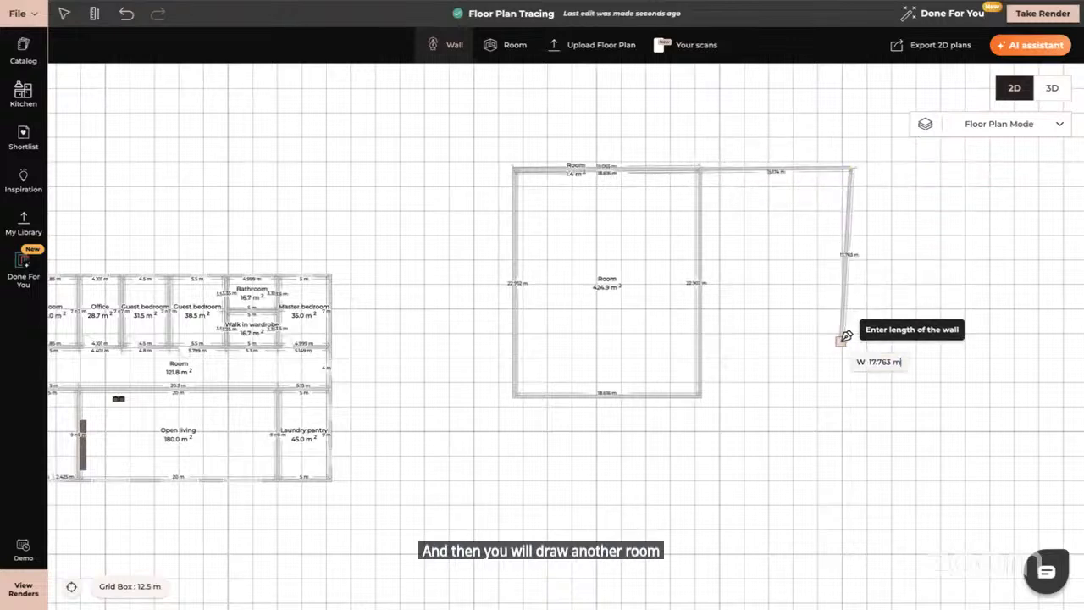
{"action": "left_click", "coordinate": [852, 393]}
{"action": "left_click", "coordinate": [703, 393]}
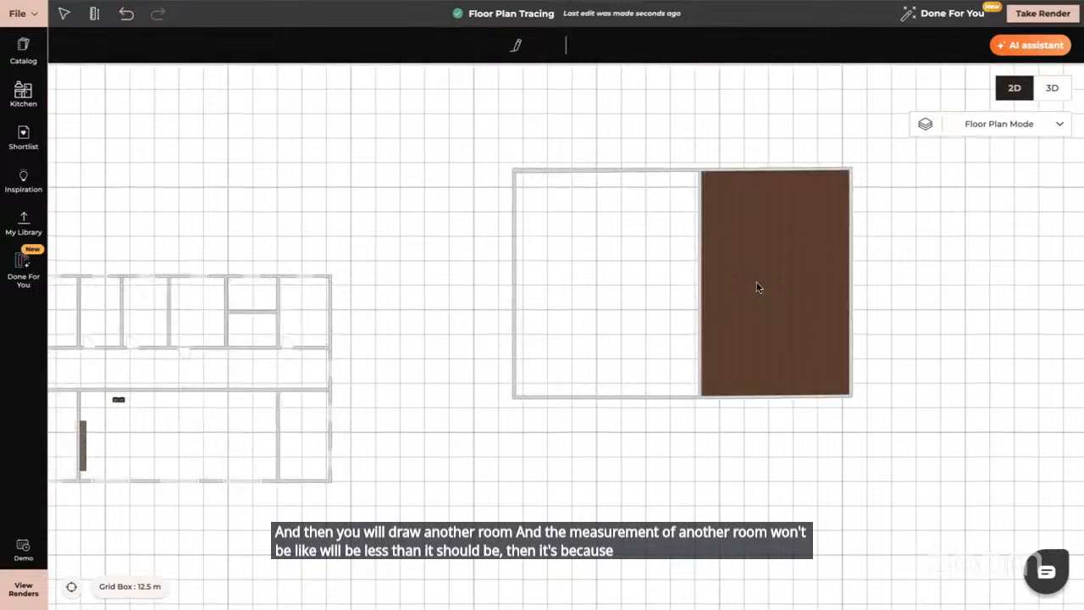
Delete both sample rooms drawn beside the floor plan.
{"action": "left_click", "coordinate": [757, 285]}
{"action": "key", "text": "Delete"}
{"action": "left_click", "coordinate": [642, 289]}
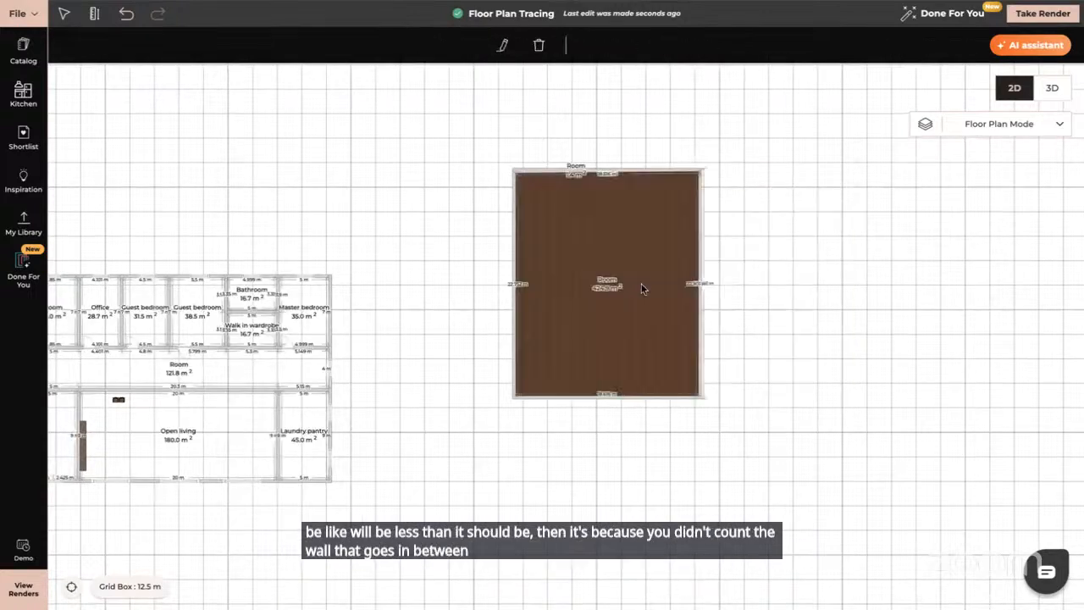
{"action": "key", "text": "Delete"}
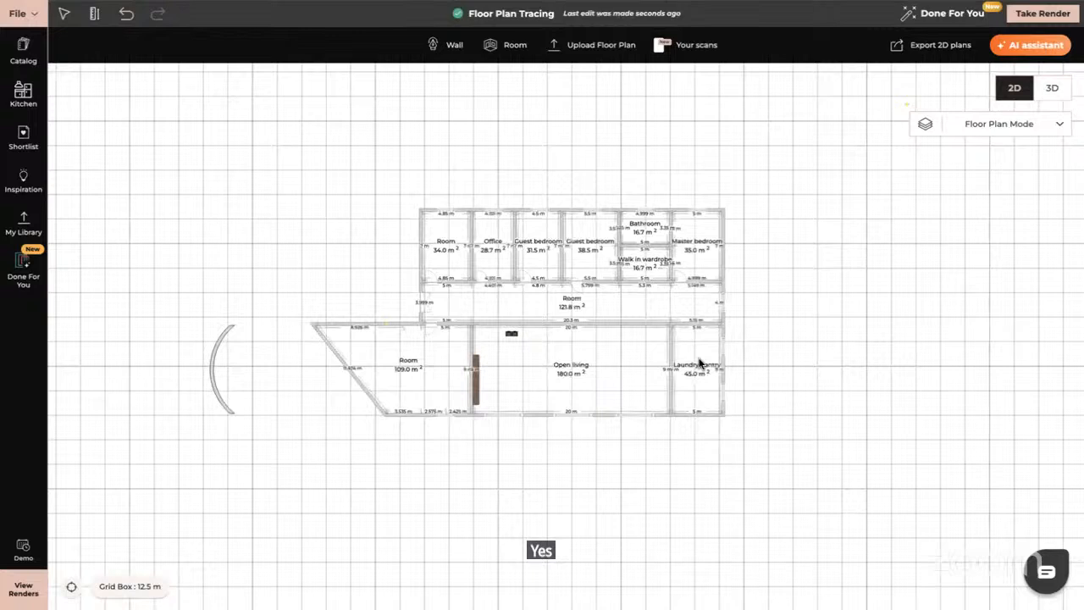
Disable Same as floor plan height for the Laundry pantry and set its height to 9.73 m.
{"action": "left_click", "coordinate": [700, 364]}
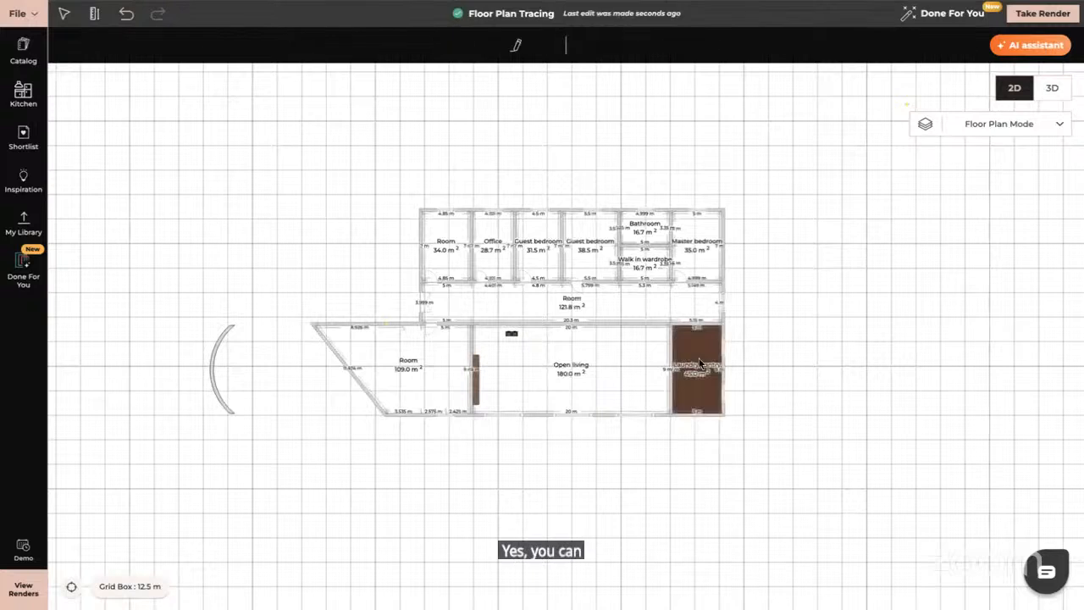
{"action": "left_click", "coordinate": [503, 47]}
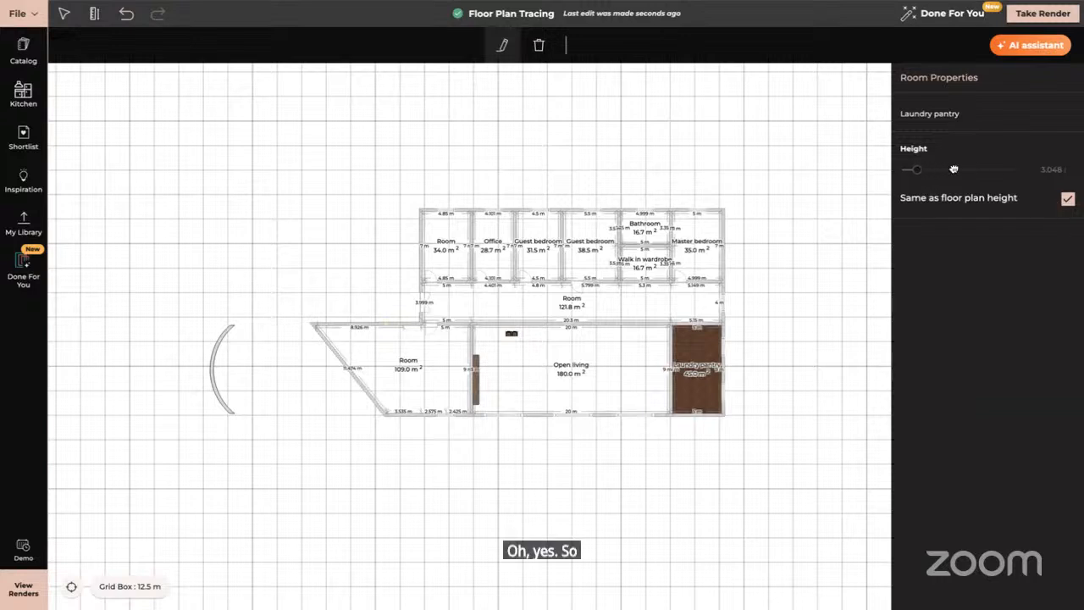
{"action": "left_click", "coordinate": [1068, 200]}
{"action": "mouse_move", "coordinate": [919, 170]}
{"action": "left_mouse_down"}
{"action": "mouse_move", "coordinate": [954, 171]}
{"action": "mouse_move", "coordinate": [940, 170]}
{"action": "left_mouse_up"}
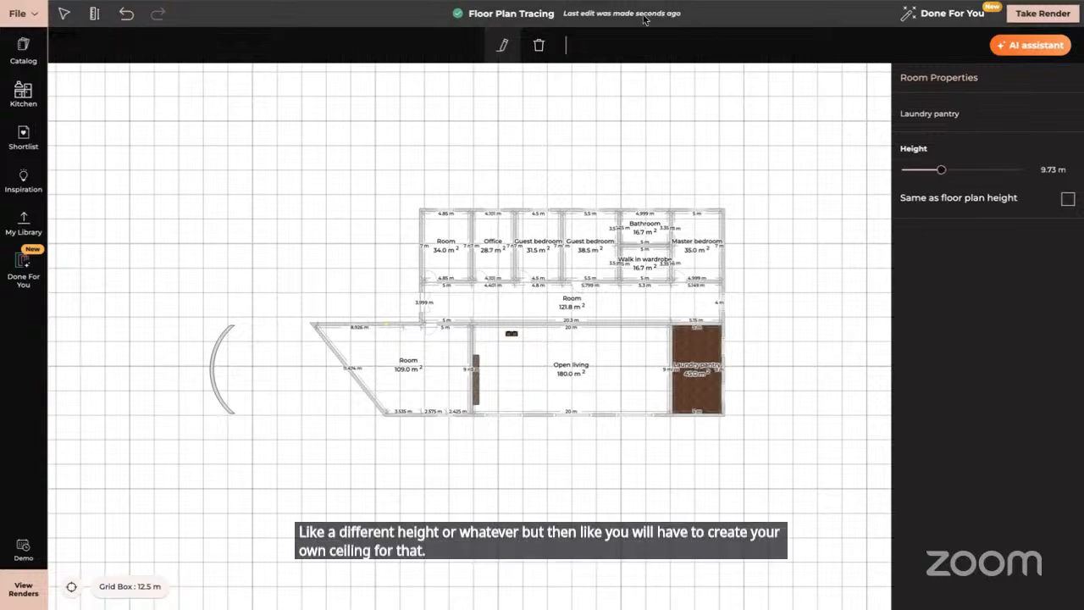
{"action": "triple_click", "coordinate": [929, 117]}
{"action": "left_click", "coordinate": [785, 123]}
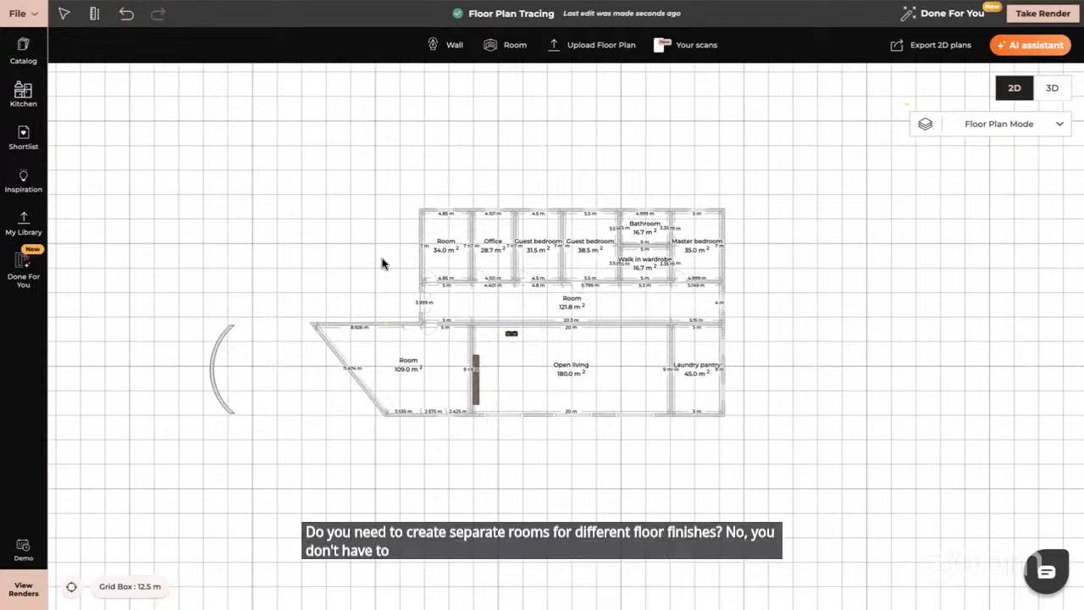
Apply the Blanco Prime Floor Versailes texture from the Floor category to the Open living floor in the 3D model.
{"action": "left_click", "coordinate": [1056, 91]}
{"action": "left_click_drag", "start_coordinate": [526, 503], "coordinate": [532, 530]}
{"action": "left_click", "coordinate": [740, 237]}
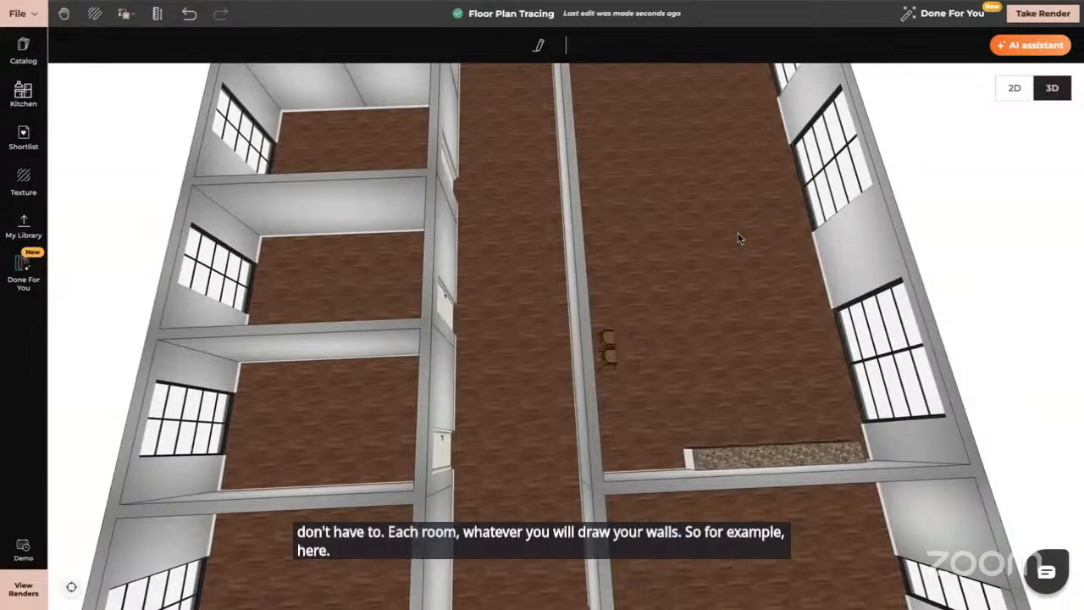
{"action": "left_click_drag", "start_coordinate": [710, 234], "coordinate": [710, 314]}
{"action": "scroll", "coordinate": [710, 315], "scroll_direction": "down", "scroll_amount": 5}
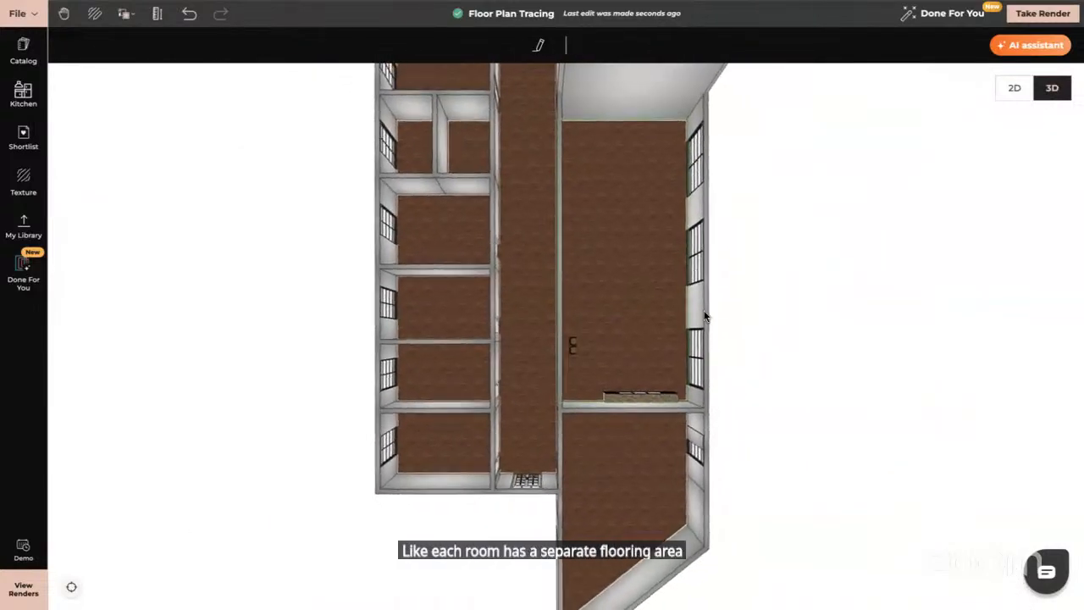
{"action": "scroll", "coordinate": [707, 314], "scroll_direction": "down", "scroll_amount": 2}
{"action": "left_click", "coordinate": [23, 181]}
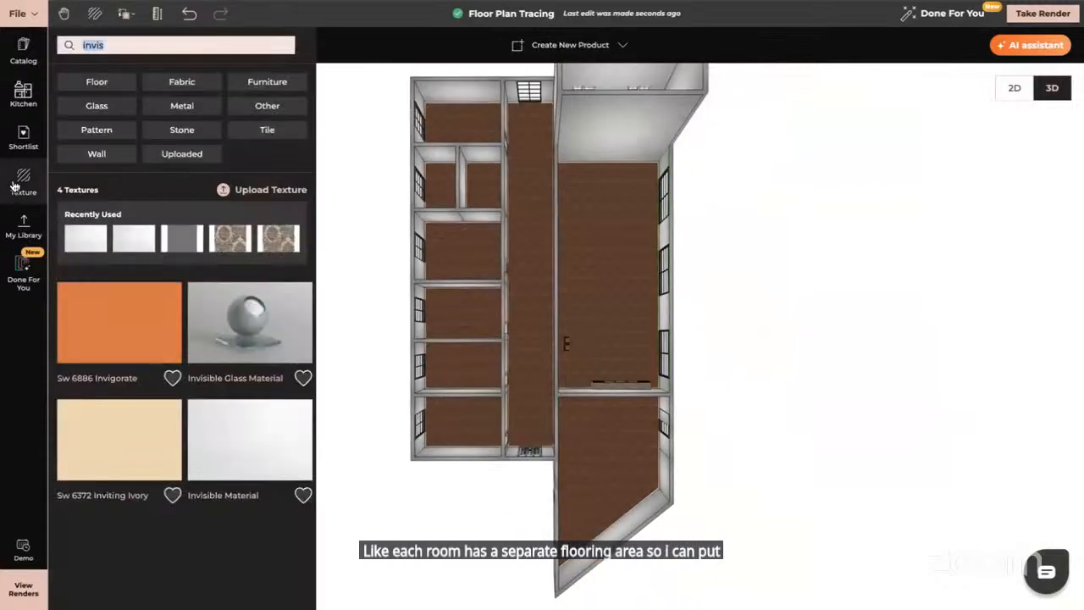
{"action": "double_click", "coordinate": [93, 45]}
{"action": "key", "text": "BackSpace"}
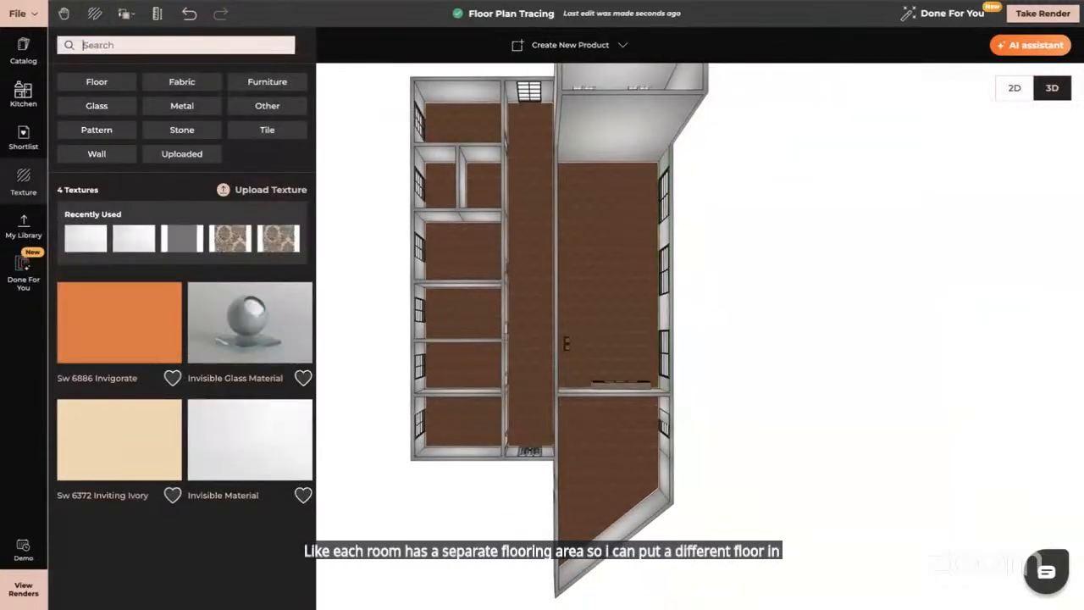
{"action": "left_click", "coordinate": [96, 84]}
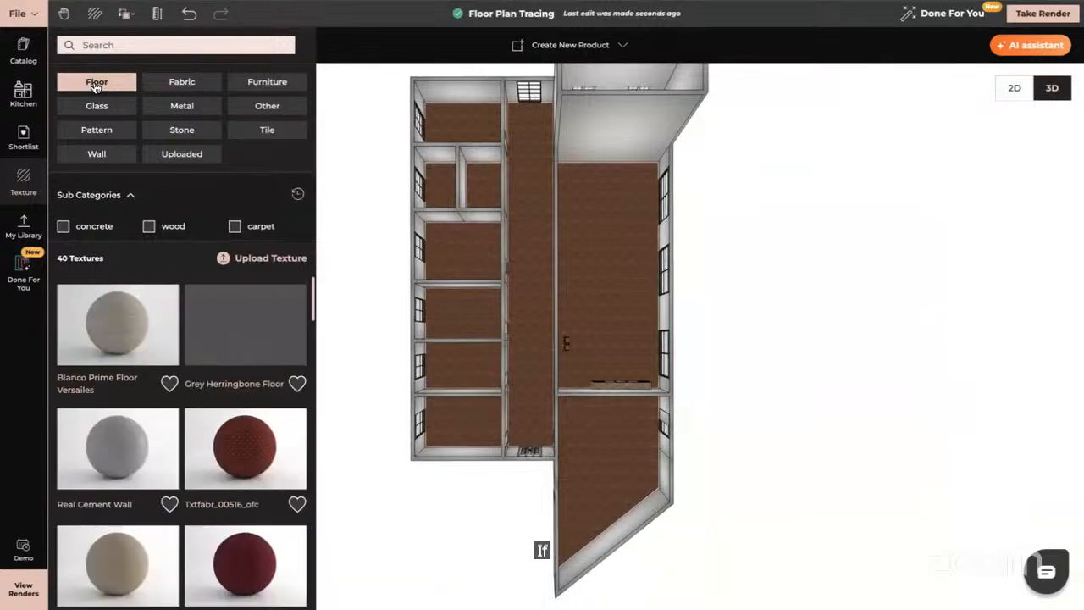
{"action": "left_click_drag", "start_coordinate": [113, 324], "coordinate": [595, 259]}
Set the Open living floor texture's number of tiles to 4 in X and 4 in Y.
{"action": "left_click", "coordinate": [1018, 347]}
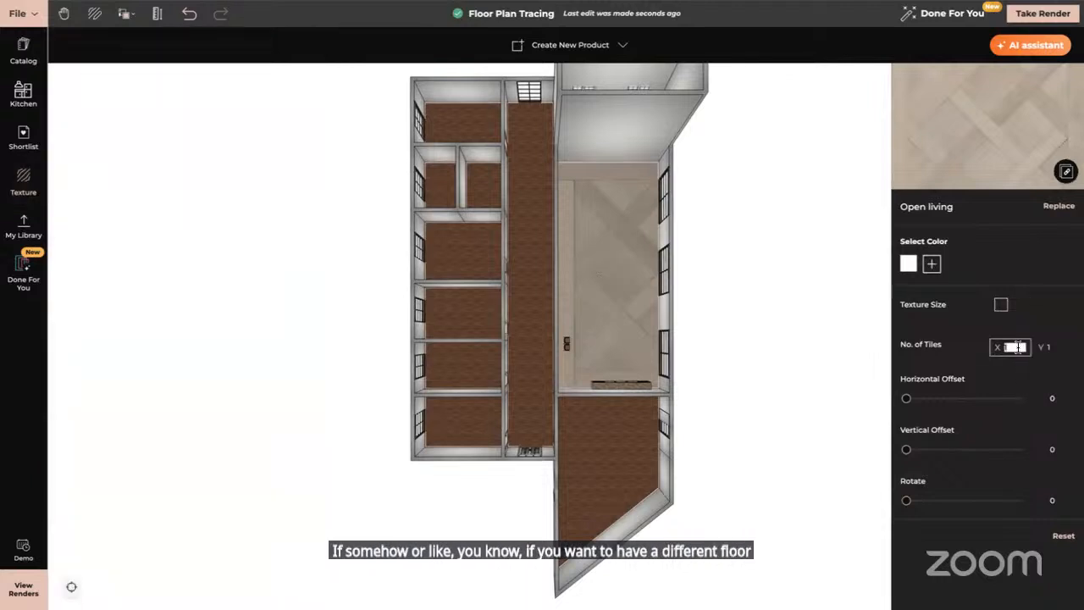
{"action": "type", "text": "4"}
{"action": "key", "text": "Tab"}
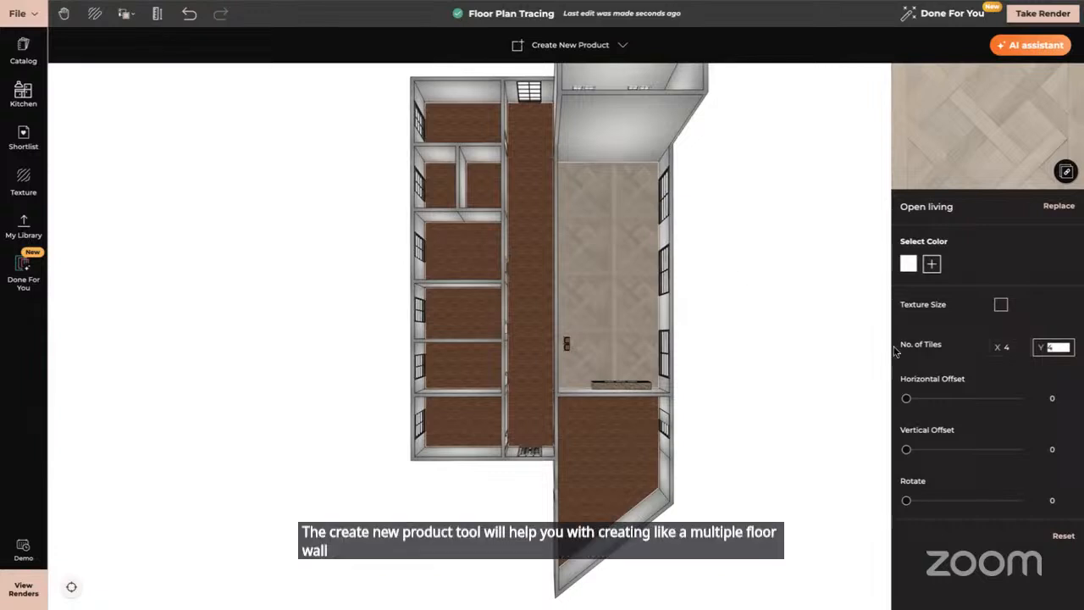
Apply the beige woven floor texture to the corridor floor and set its number of tiles to 5 in X and Y.
{"action": "left_click", "coordinate": [15, 185]}
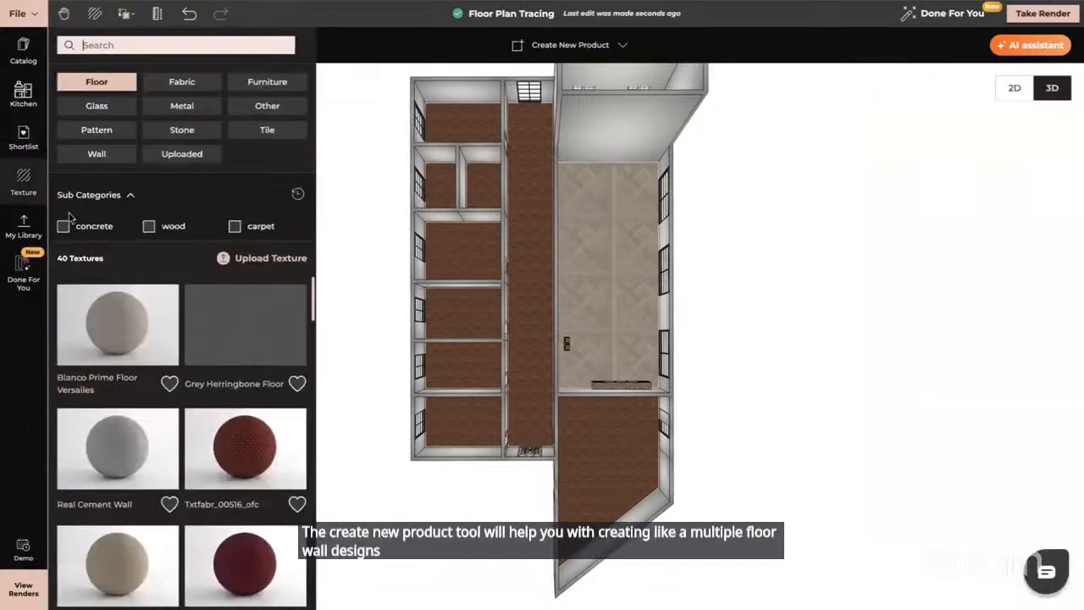
{"action": "left_click_drag", "start_coordinate": [118, 563], "coordinate": [527, 271]}
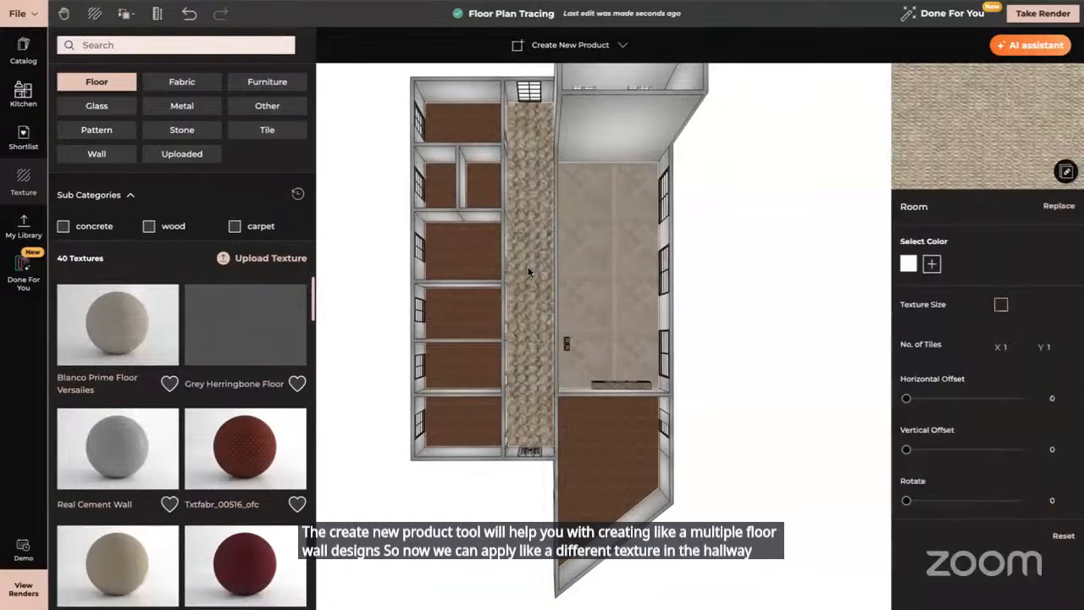
{"action": "left_click", "coordinate": [1015, 346]}
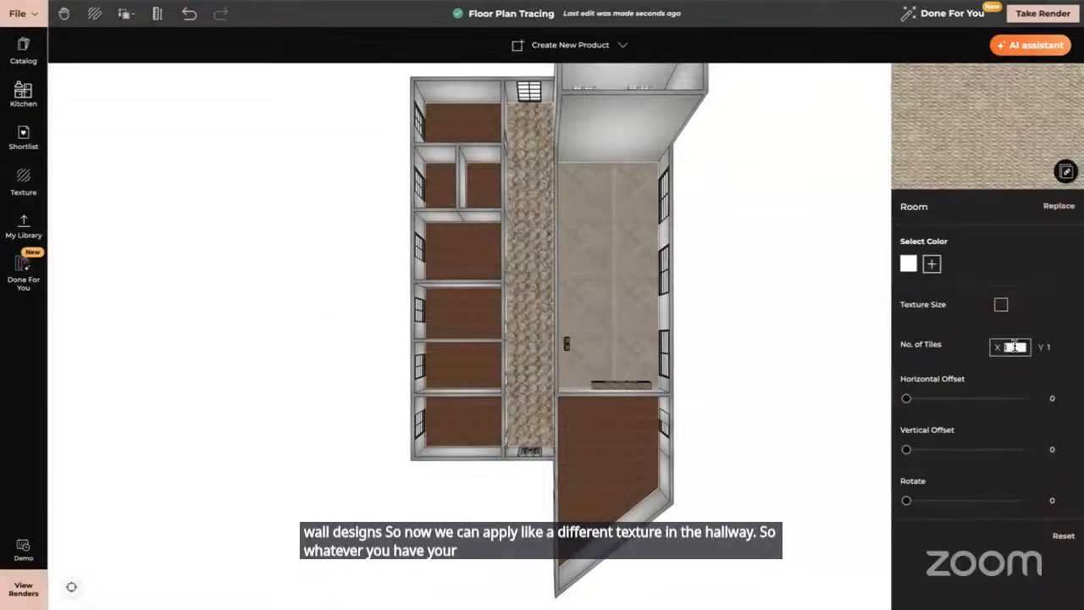
{"action": "type", "text": "5"}
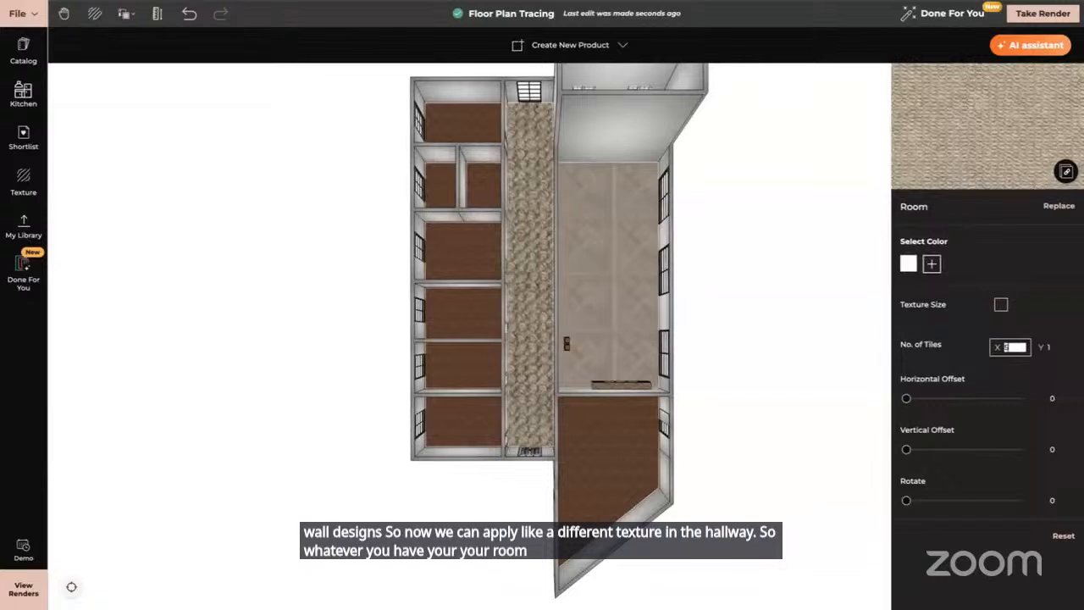
{"action": "key", "text": "Return"}
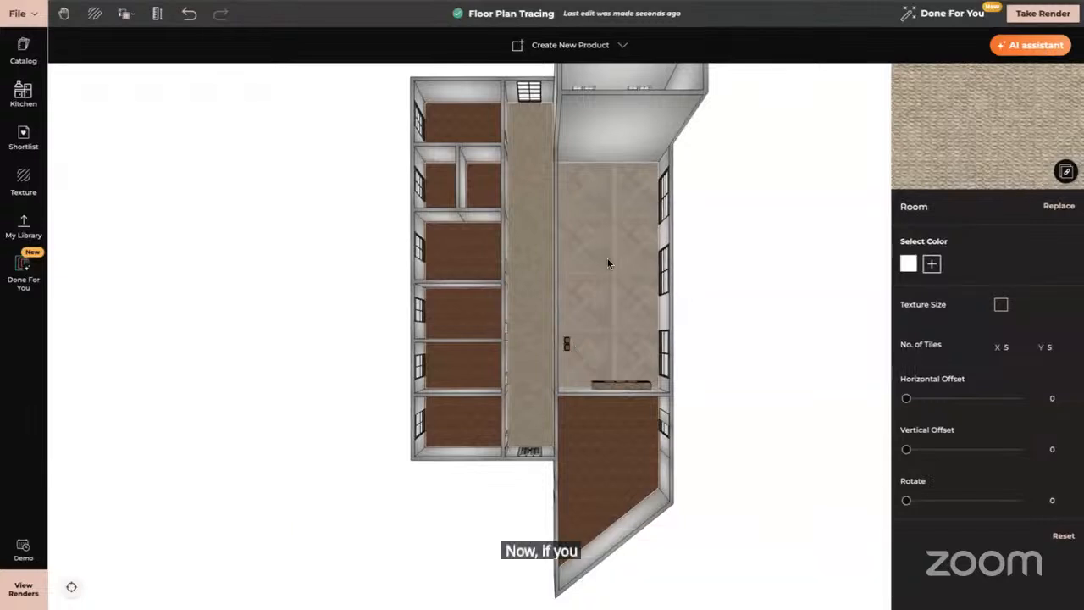
{"action": "left_click", "coordinate": [122, 16]}
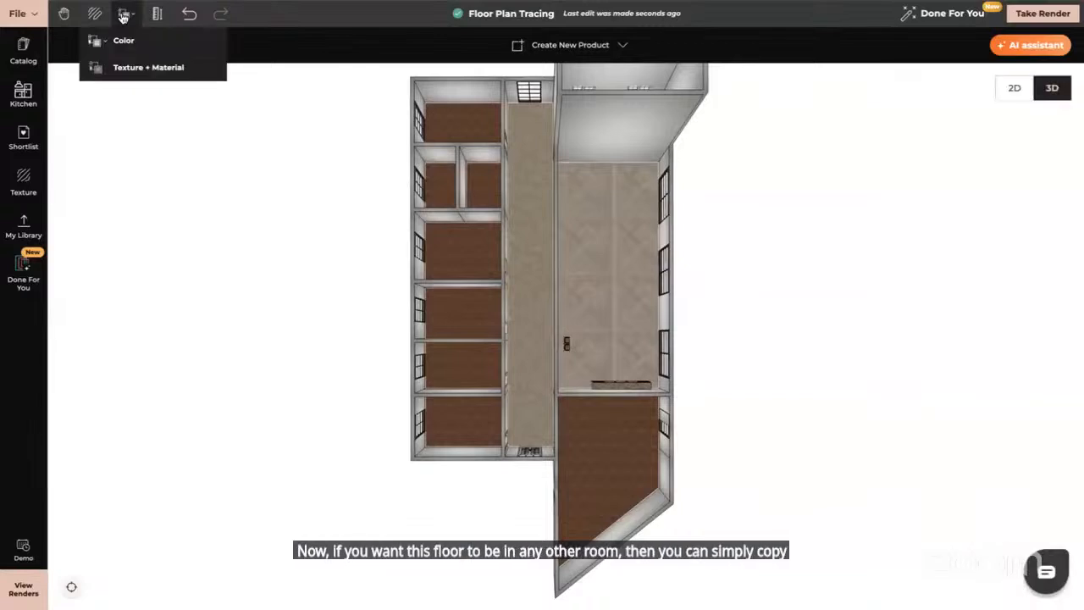
{"action": "left_click", "coordinate": [80, 240]}
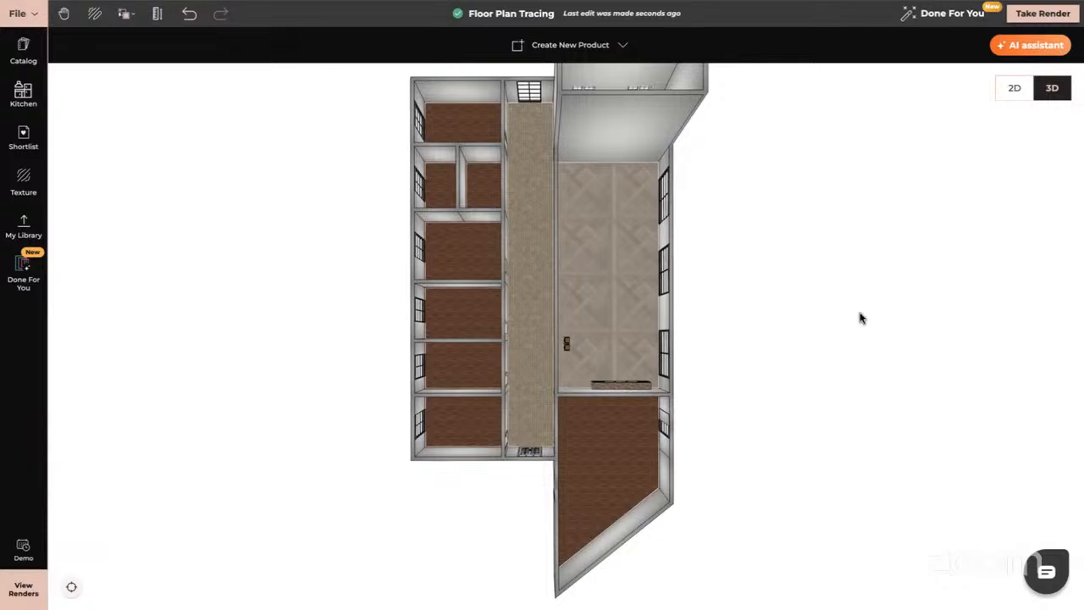
{"action": "scroll", "coordinate": [869, 266], "scroll_direction": "down", "scroll_amount": 5}
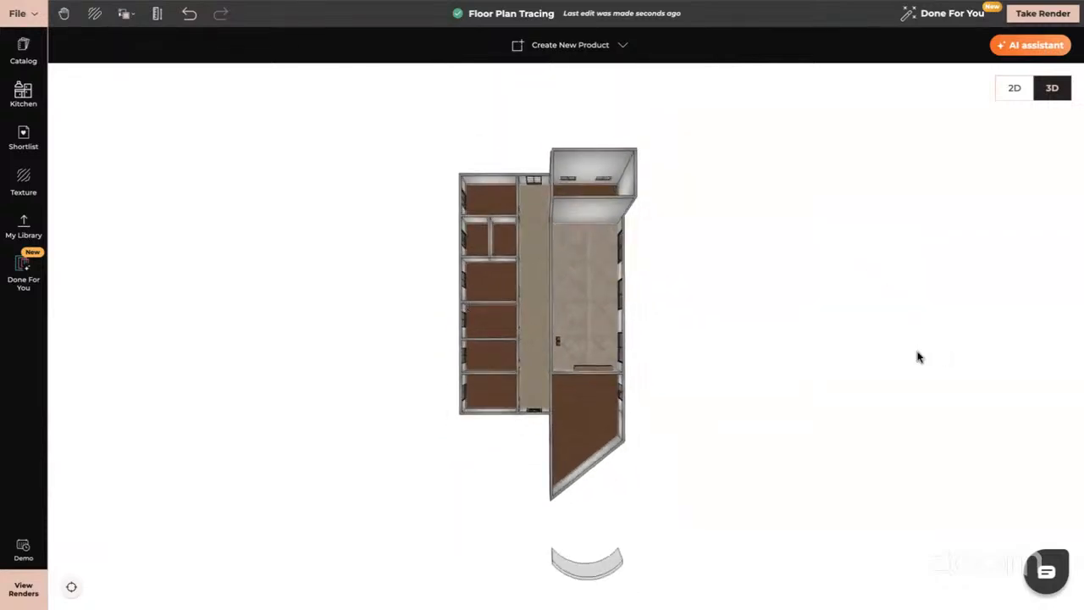
Switch from the 3D model to the 2D floor plan, showing an empty area beside the traced house.
{"action": "left_click_drag", "start_coordinate": [921, 356], "coordinate": [939, 359]}
{"action": "left_click", "coordinate": [1014, 90]}
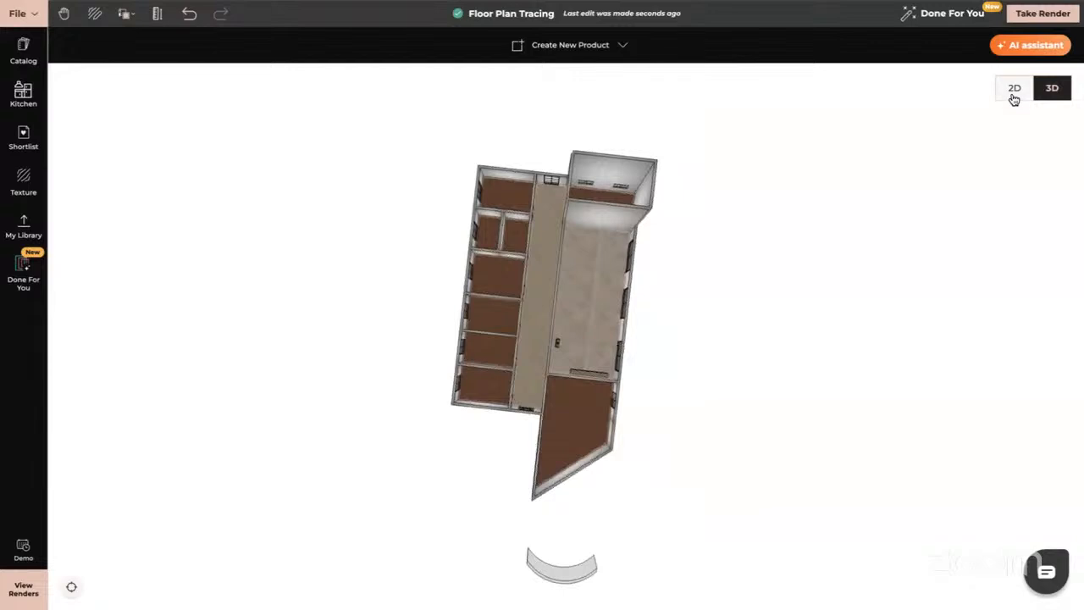
{"action": "left_click_drag", "start_coordinate": [736, 382], "coordinate": [488, 379]}
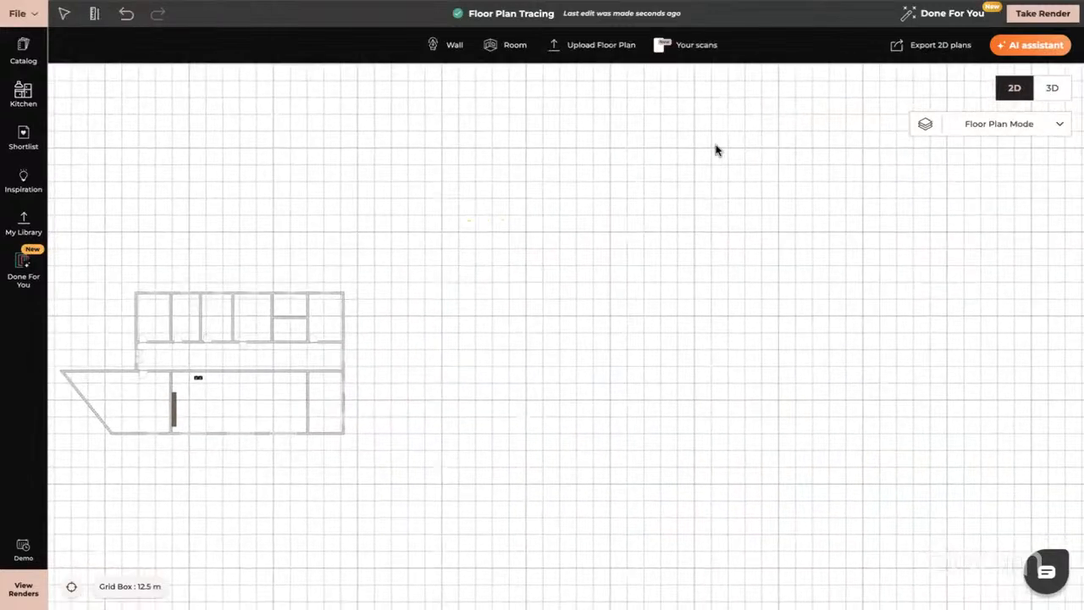
{"action": "left_click", "coordinate": [509, 45]}
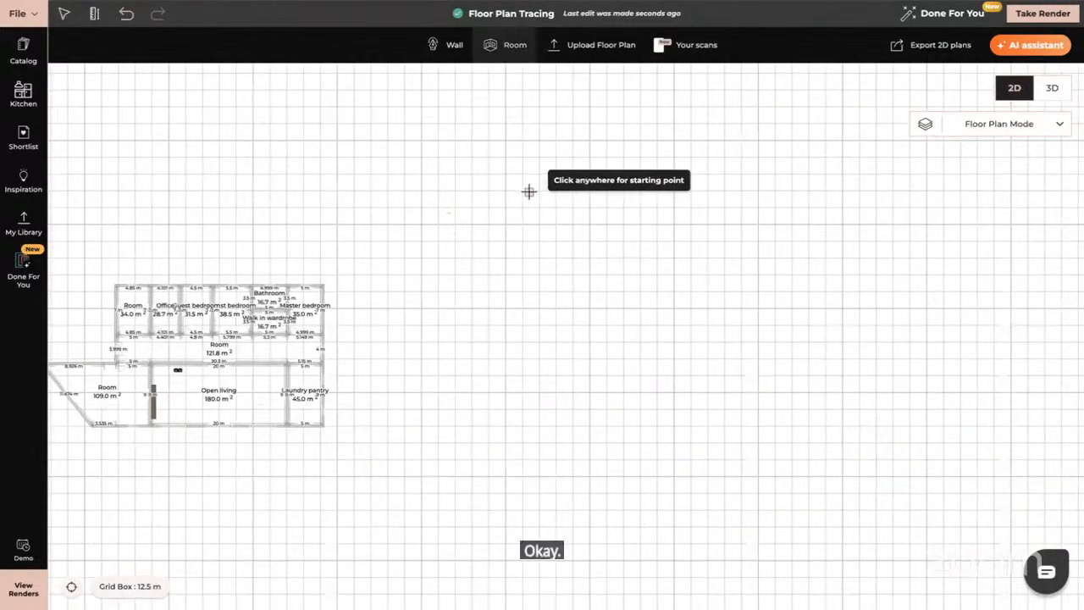
{"action": "left_click", "coordinate": [528, 191]}
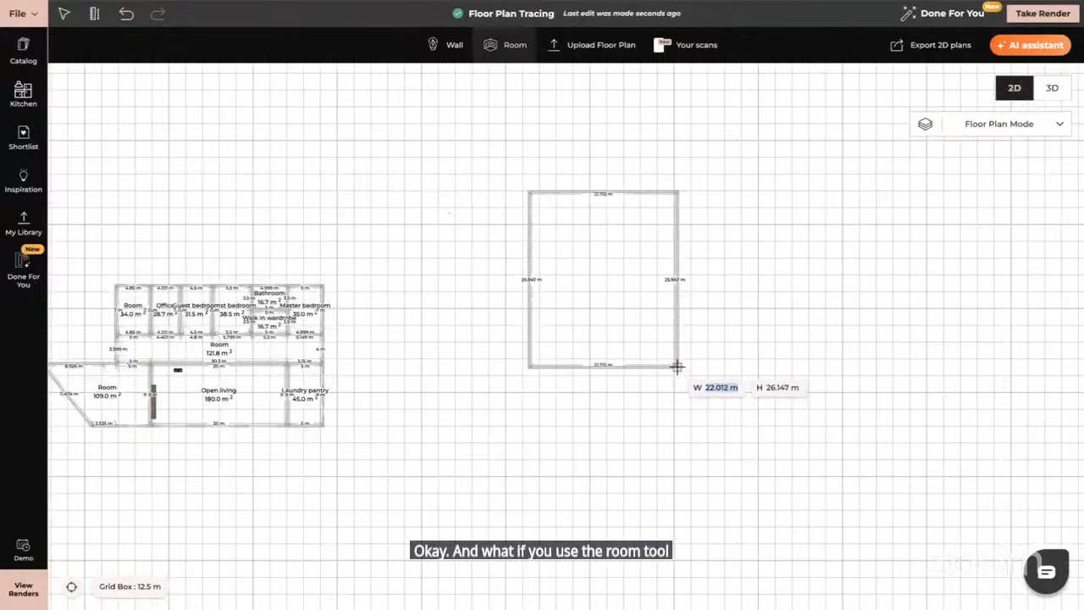
{"action": "key", "text": "Escape"}
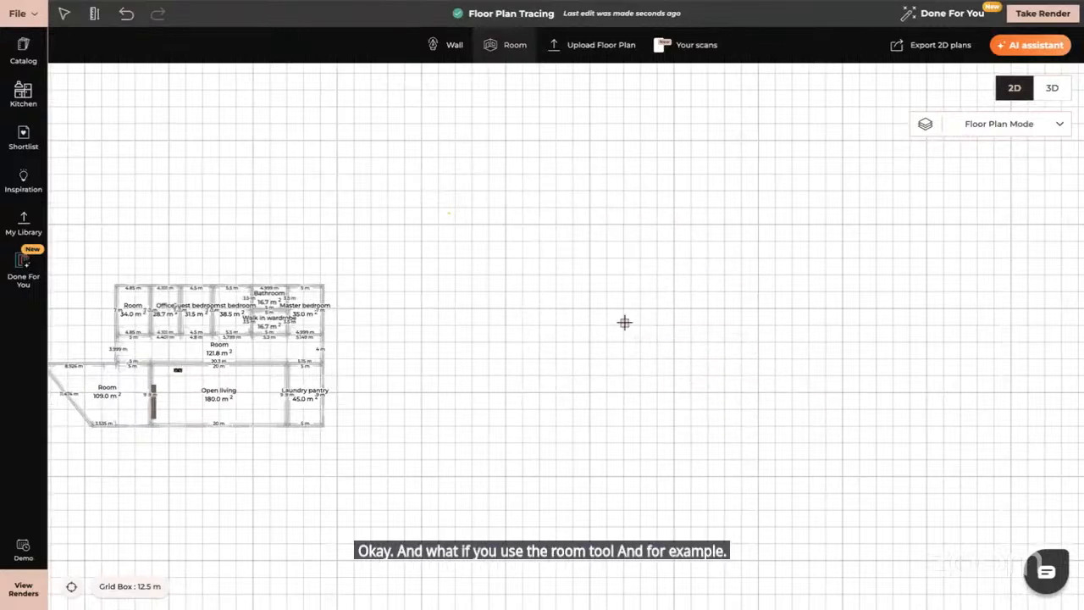
Draw a 10 m by 10 m room with the Room tool in the empty area of the floor plan.
{"action": "scroll", "coordinate": [624, 322], "scroll_direction": "up", "scroll_amount": 1}
{"action": "scroll", "coordinate": [625, 322], "scroll_direction": "up", "scroll_amount": 4}
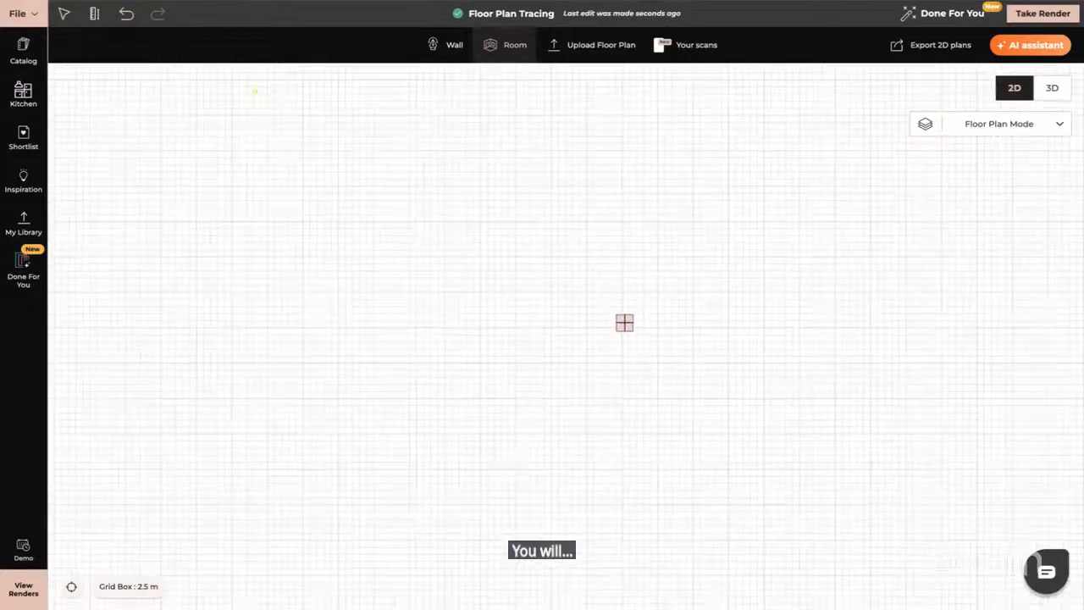
{"action": "scroll", "coordinate": [624, 322], "scroll_direction": "up", "scroll_amount": 3}
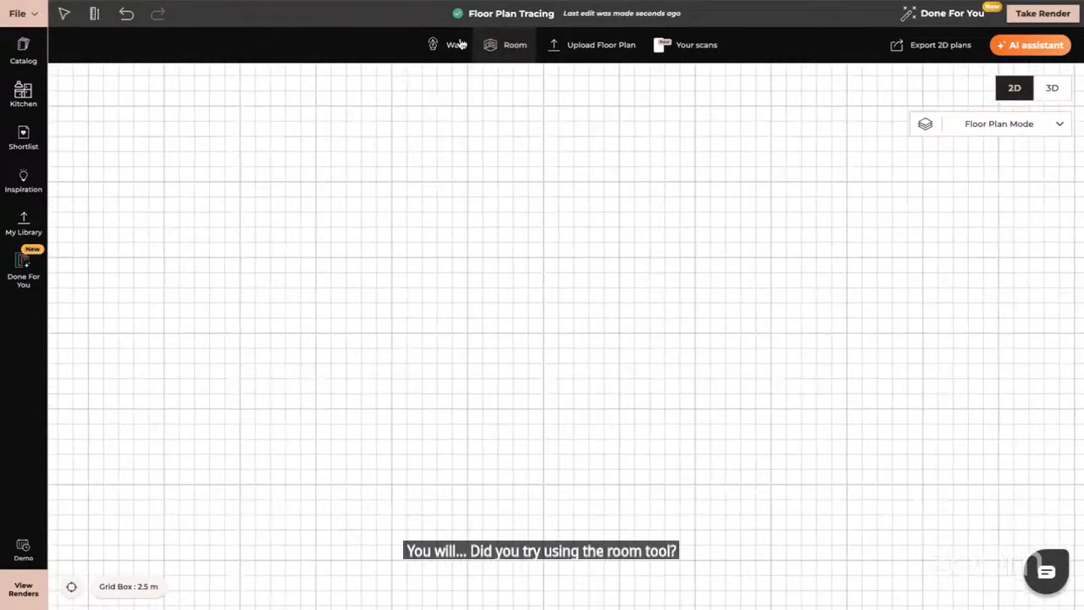
{"action": "left_click", "coordinate": [506, 47]}
{"action": "left_click", "coordinate": [551, 166]}
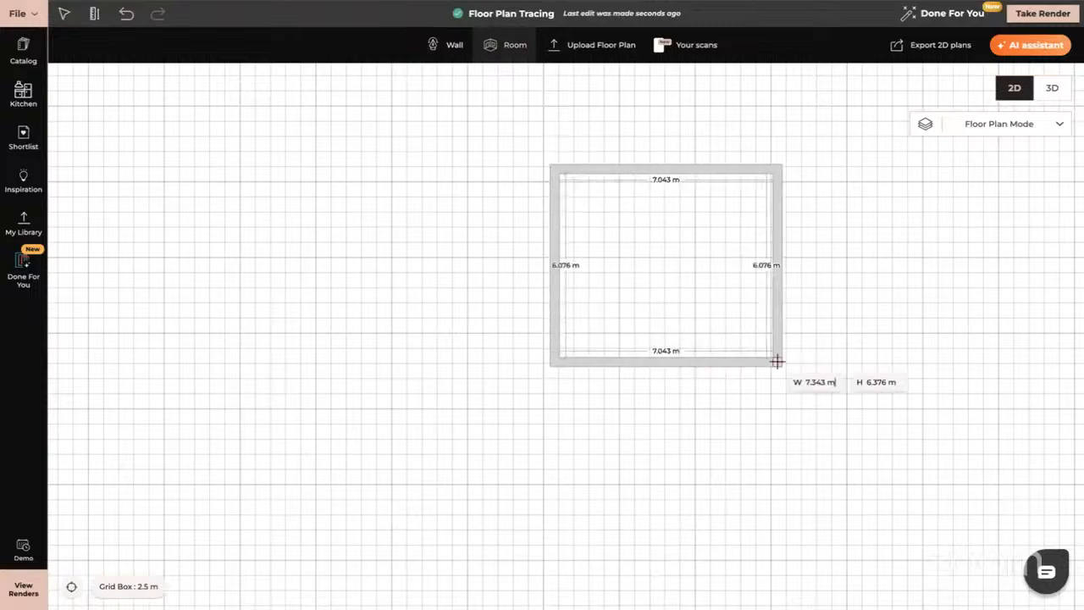
{"action": "type", "text": "10"}
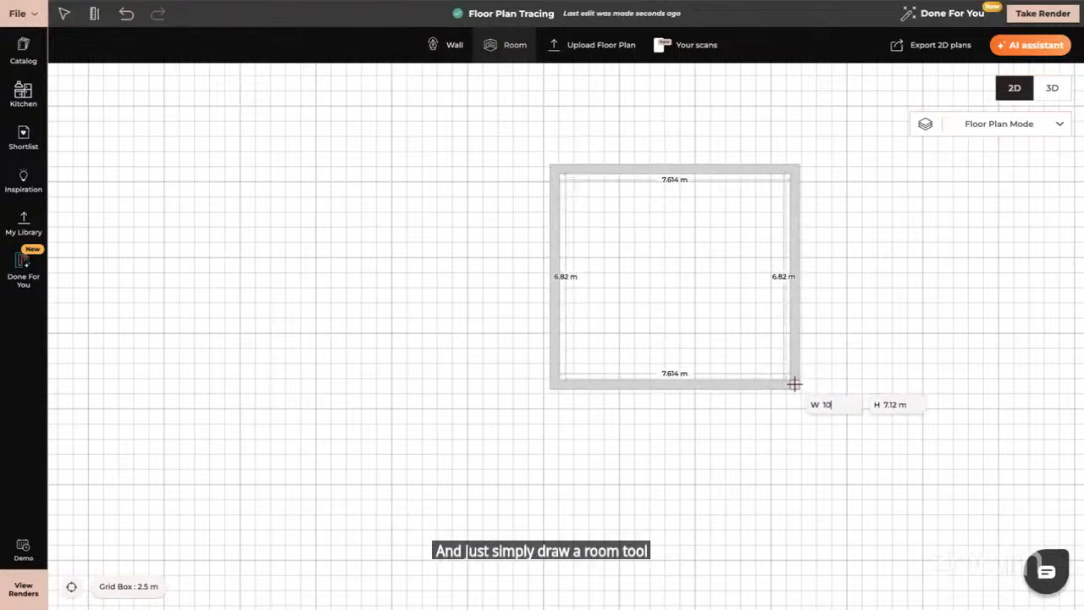
{"action": "key", "text": "Tab"}
{"action": "type", "text": "10"}
{"action": "key", "text": "Return"}
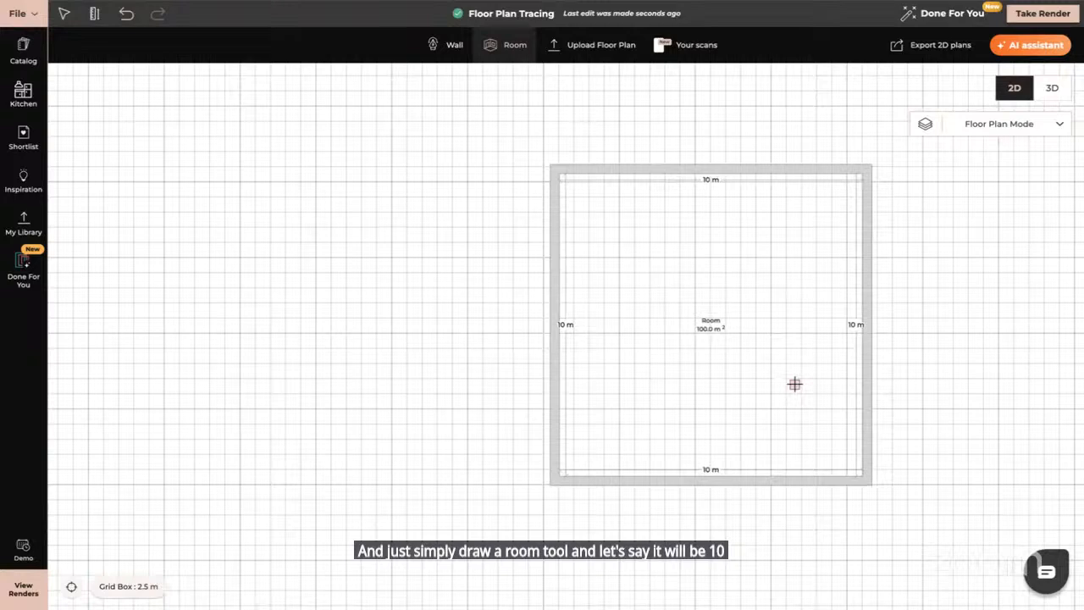
{"action": "key", "text": "Escape"}
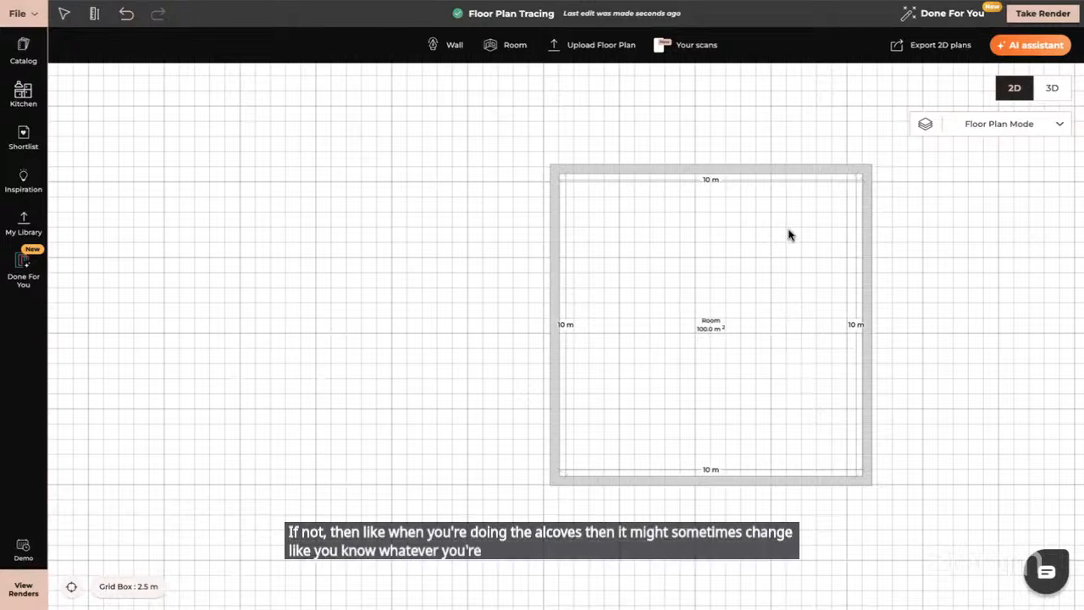
Delete the 10 m by 10 m room from the floor plan.
{"action": "left_click", "coordinate": [754, 235]}
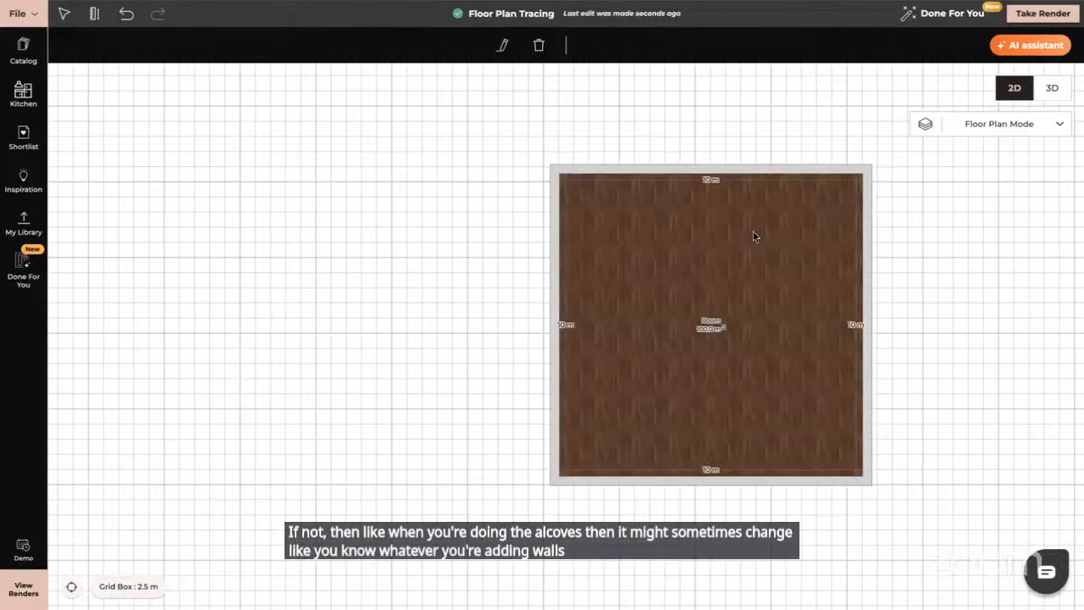
{"action": "key", "text": "Delete"}
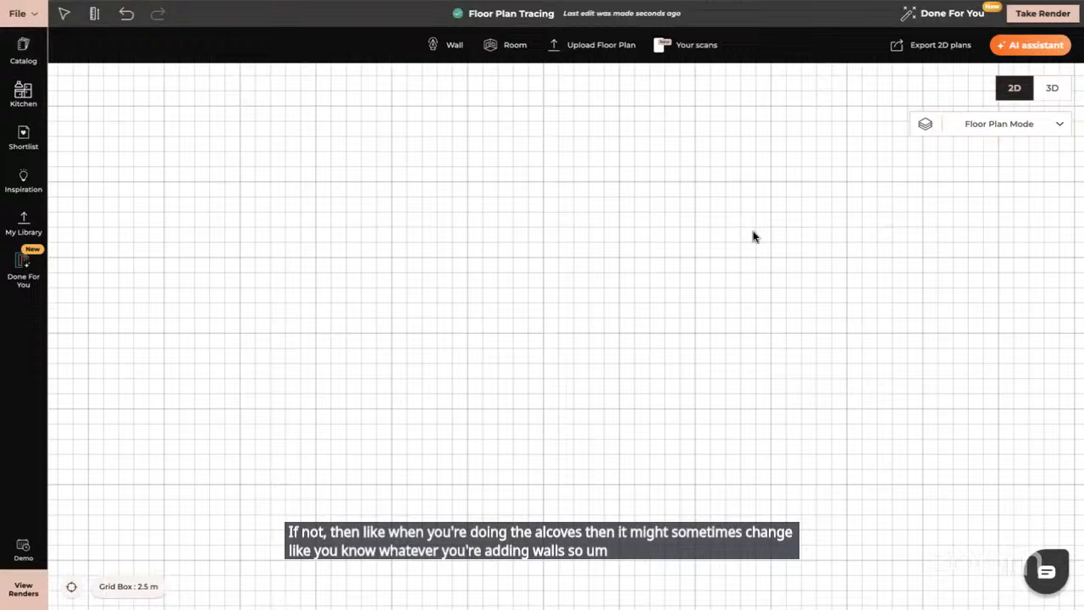
Draw a vertical wall about 10 m long and a 3.8 m horizontal wall from its lower end.
{"action": "left_click", "coordinate": [455, 44]}
{"action": "left_click", "coordinate": [544, 187]}
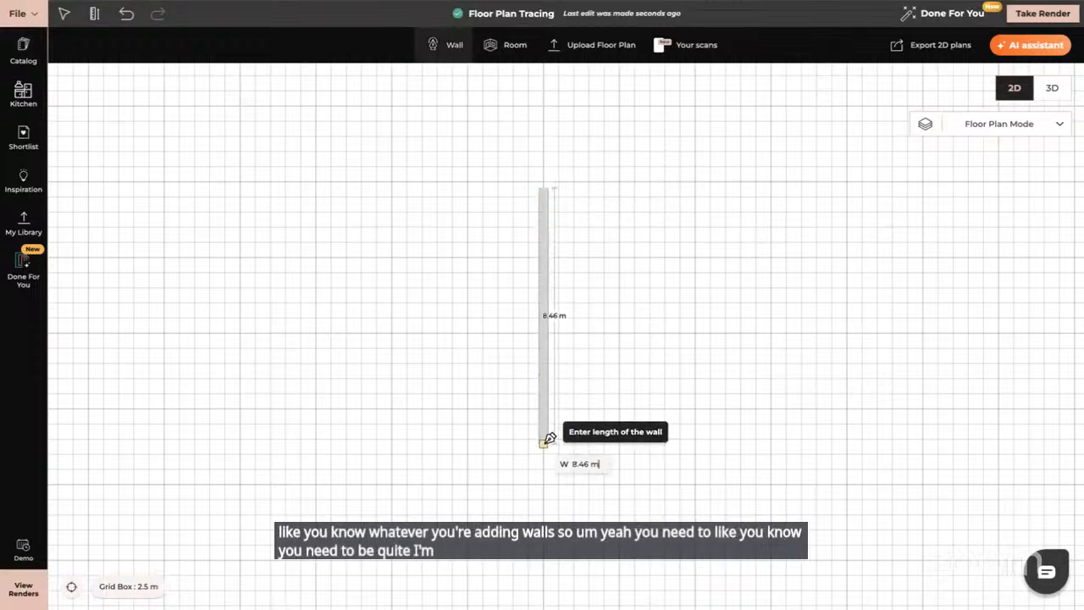
{"action": "left_click", "coordinate": [544, 490]}
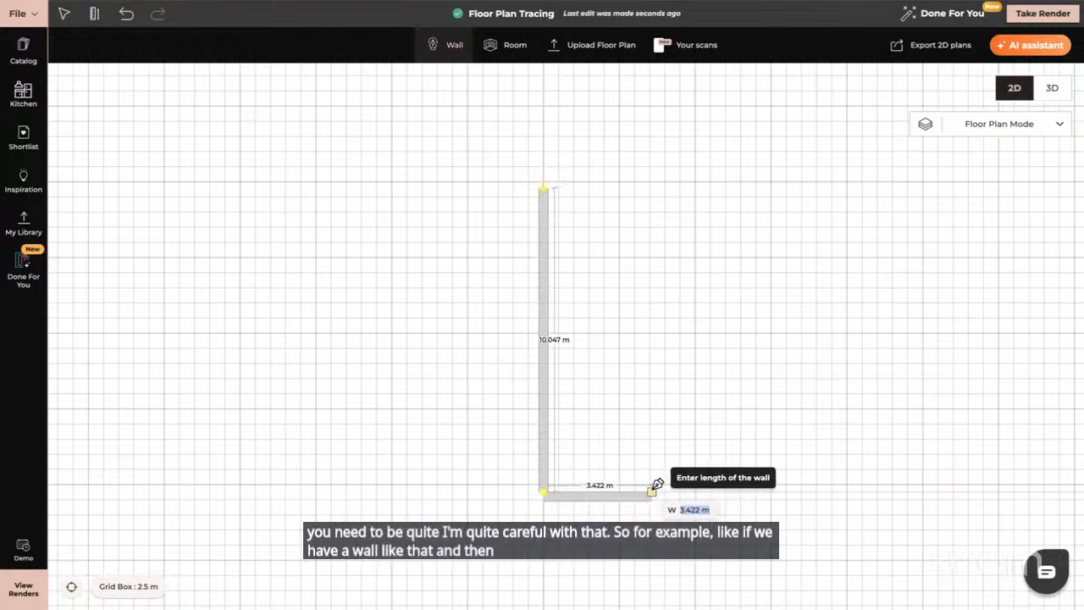
{"action": "type", "text": "3"}
{"action": "type", "text": ".8"}
{"action": "key", "text": "Return"}
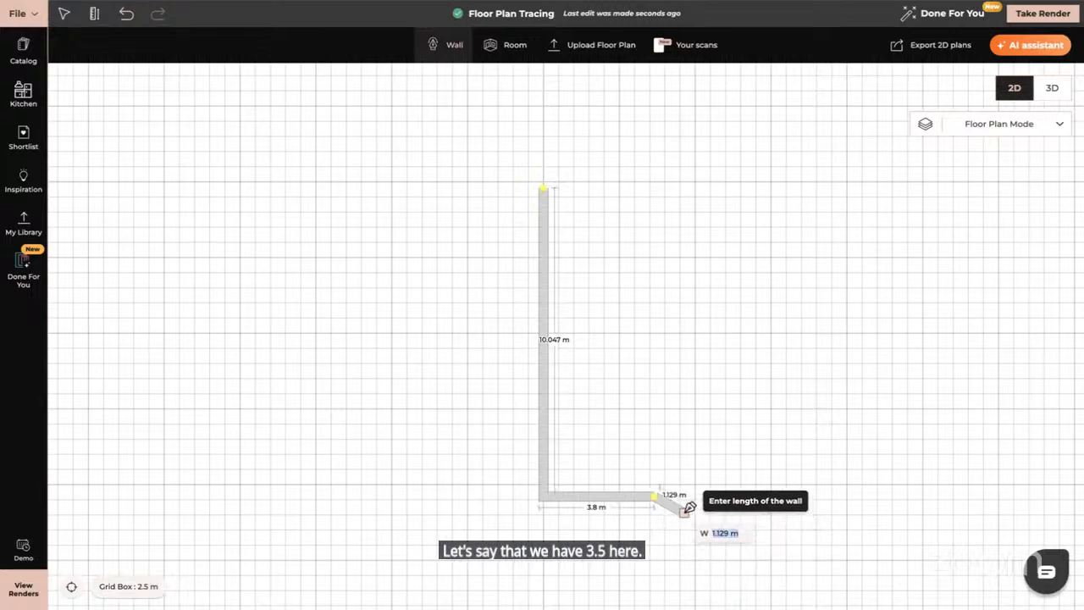
Continue the wall chain with an alcove: a slanted wall about 2 m, a horizontal wall about 3.6 m and another slanted wall about 2 m.
{"action": "left_click", "coordinate": [700, 536]}
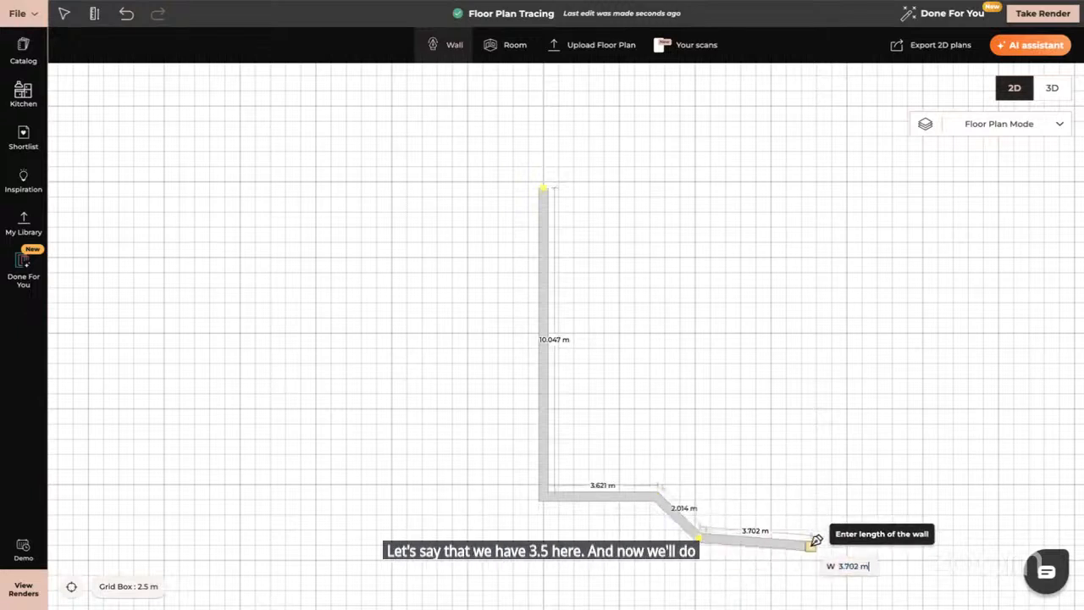
{"action": "left_click", "coordinate": [813, 537]}
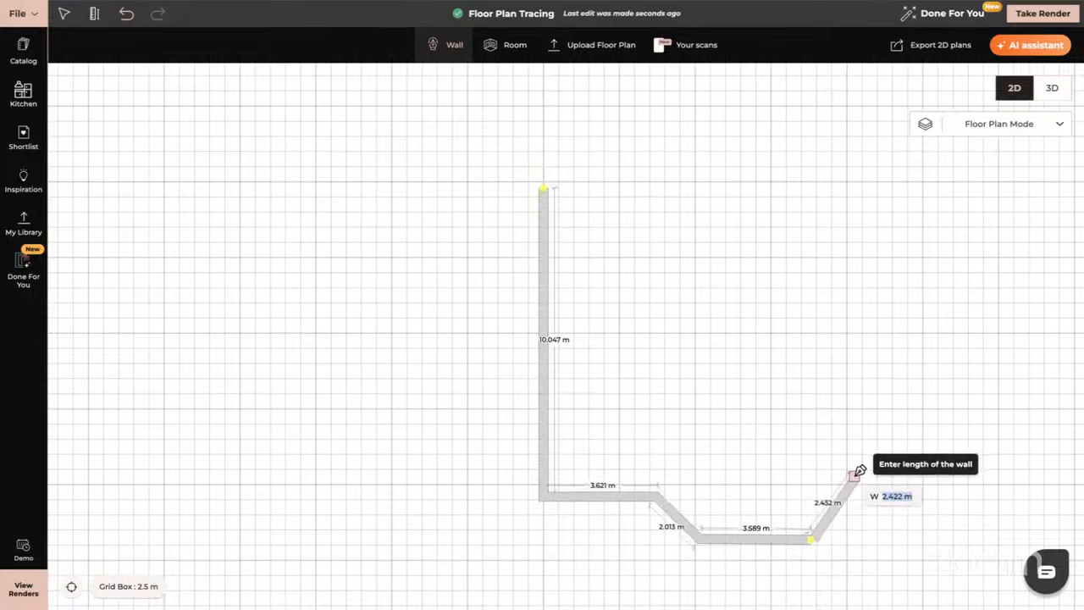
{"action": "left_click", "coordinate": [850, 489]}
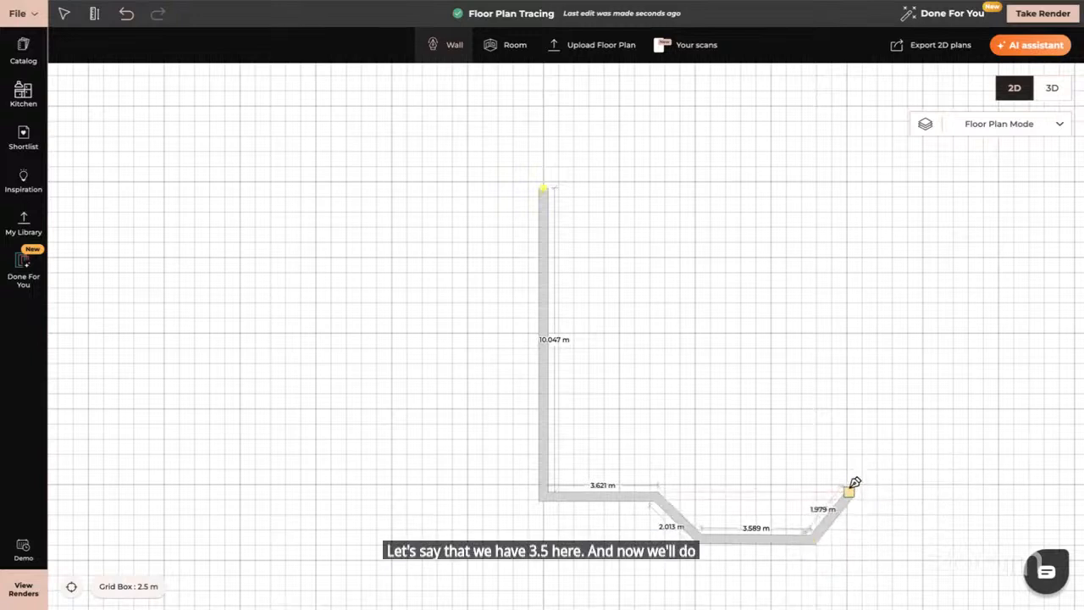
{"action": "key", "text": "Escape"}
Through their adjoining slanted walls, set the alcove's back wall to 3.6 m and the horizontal wall before the alcove to 3.5 m.
{"action": "left_click", "coordinate": [826, 523]}
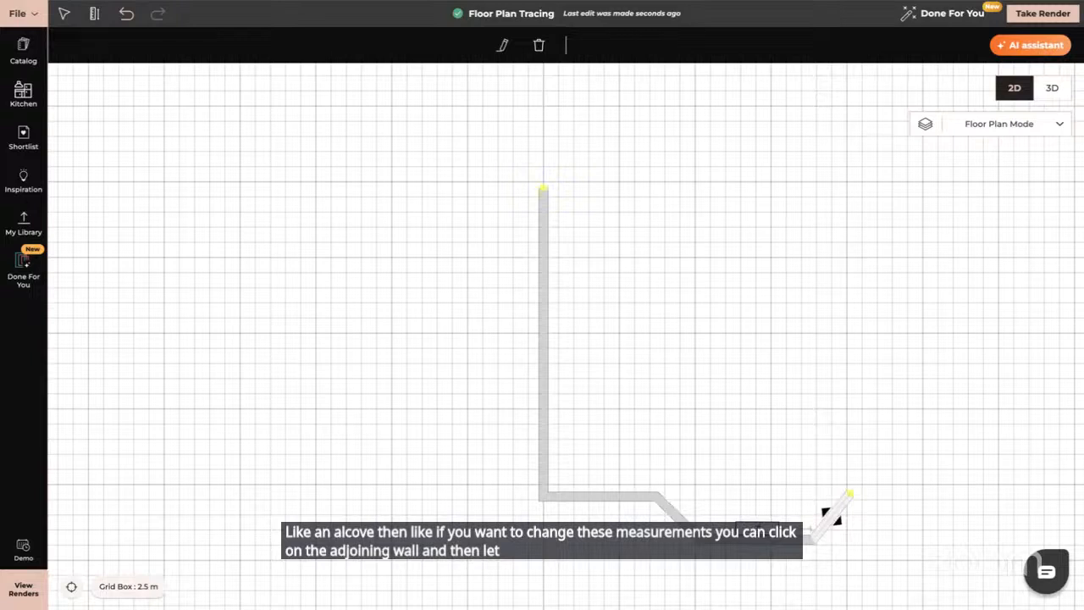
{"action": "key", "text": "Escape"}
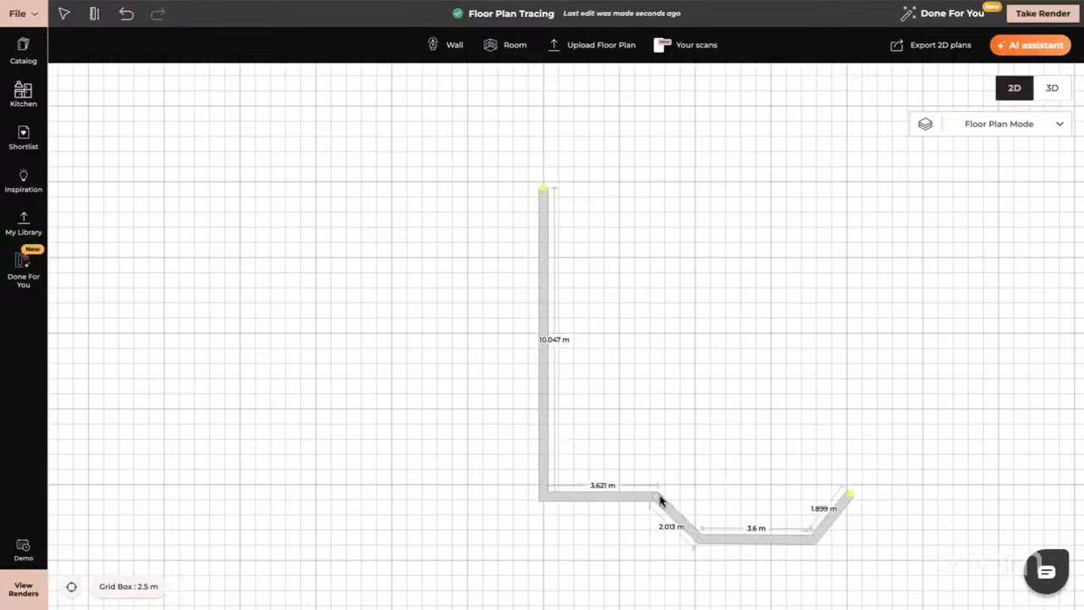
{"action": "left_click", "coordinate": [670, 511]}
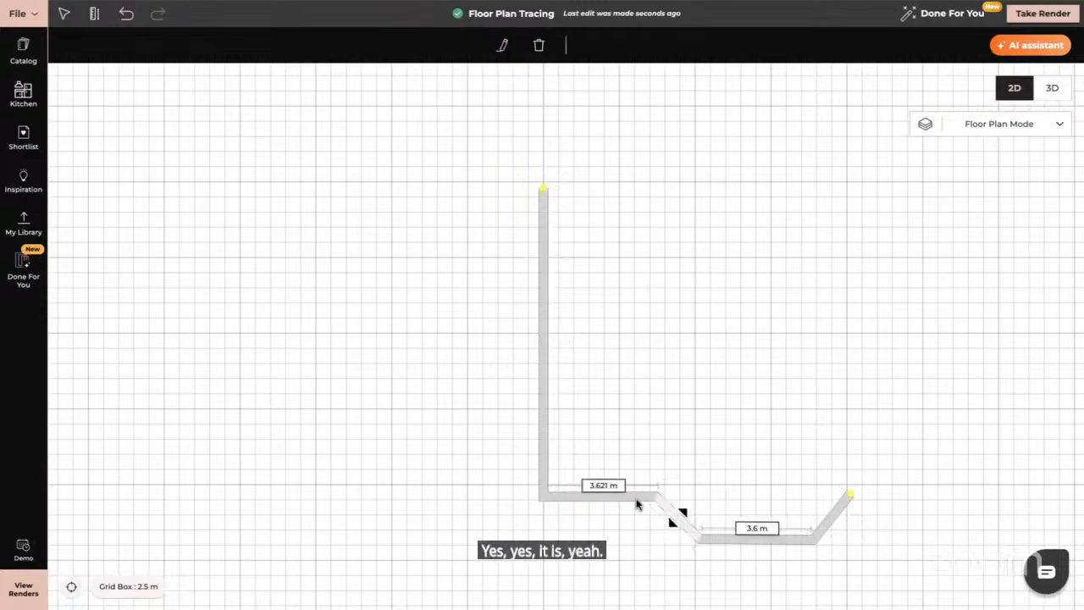
{"action": "left_click", "coordinate": [599, 486]}
{"action": "type", "text": "3.5"}
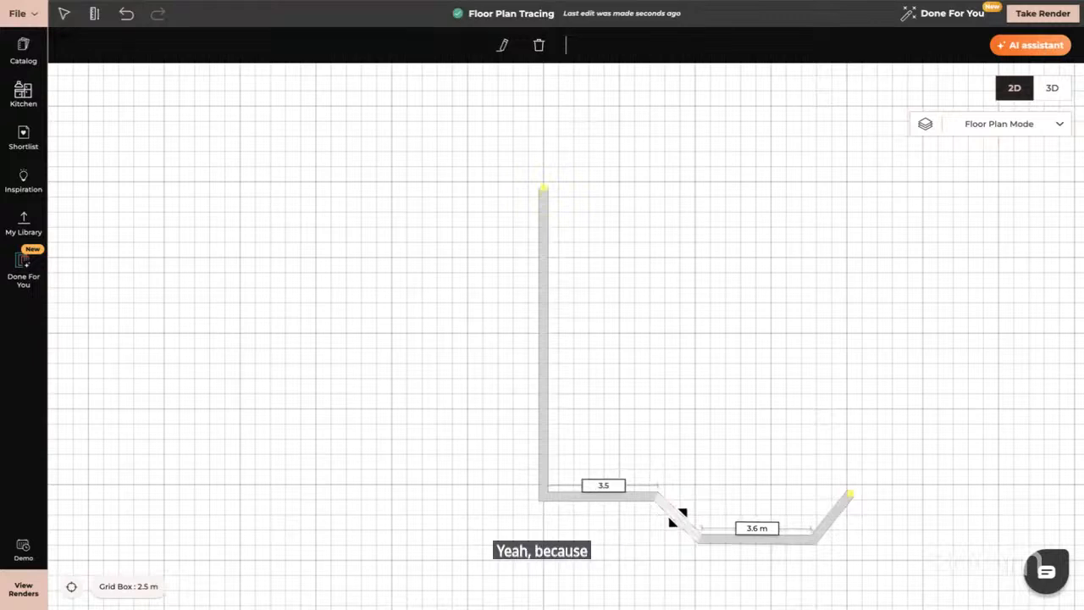
{"action": "key", "text": "Return"}
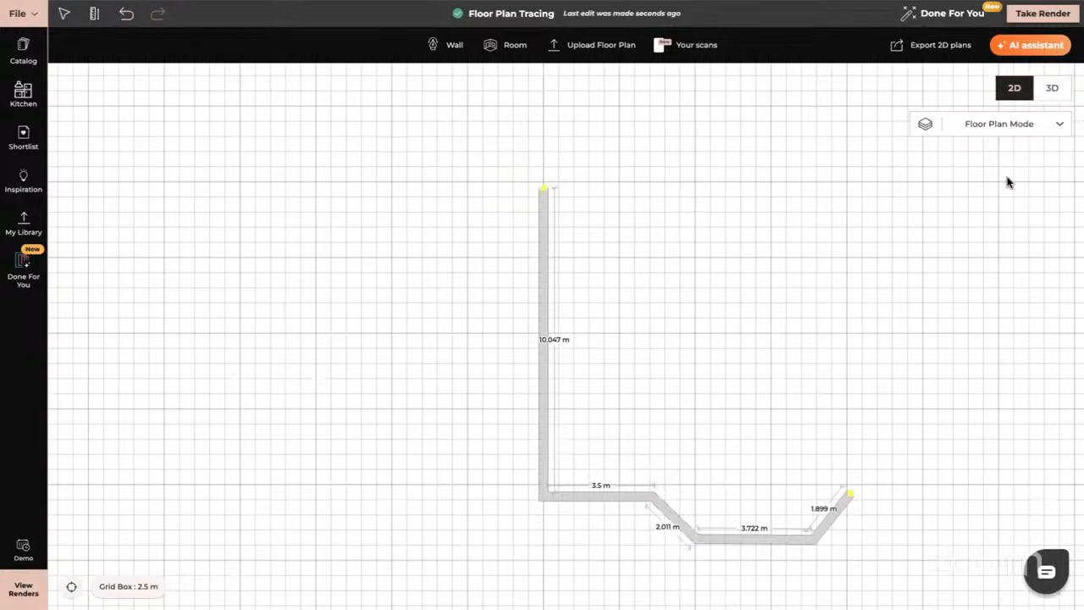
In the 3D model, delete the long cabinet against the end wall of the Open living room.
{"action": "left_click", "coordinate": [1052, 88]}
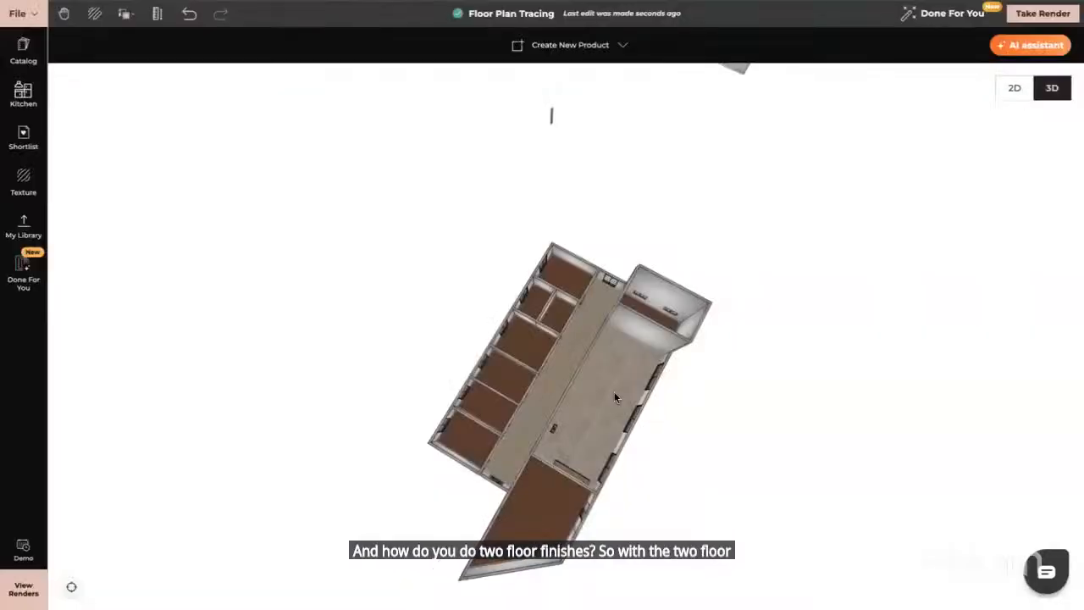
{"action": "left_click", "coordinate": [614, 391]}
{"action": "scroll", "coordinate": [614, 392], "scroll_direction": "up", "scroll_amount": 10}
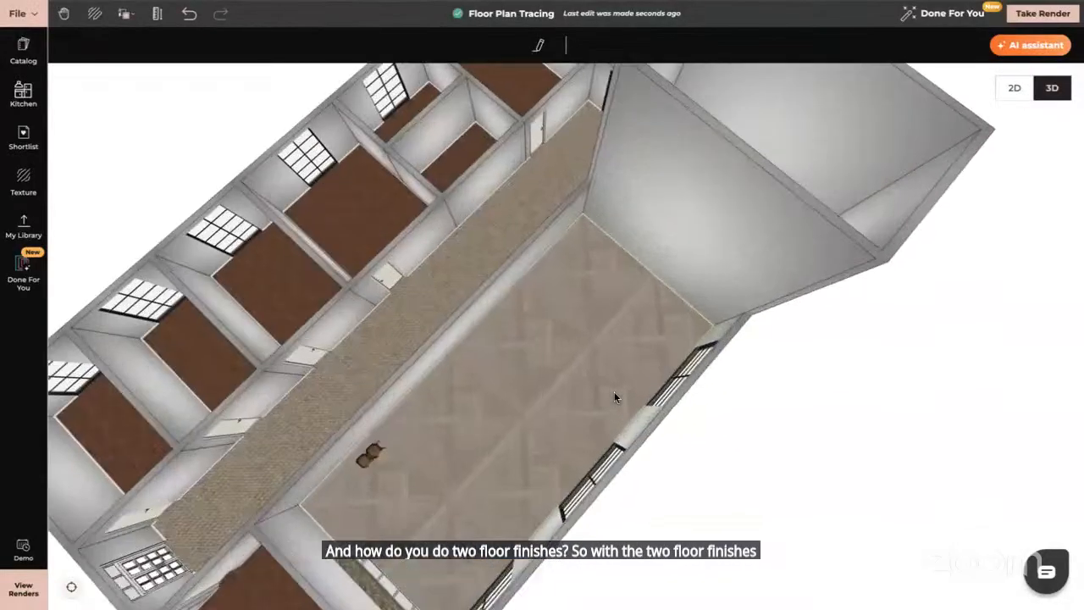
{"action": "left_click_drag", "start_coordinate": [614, 392], "coordinate": [568, 512]}
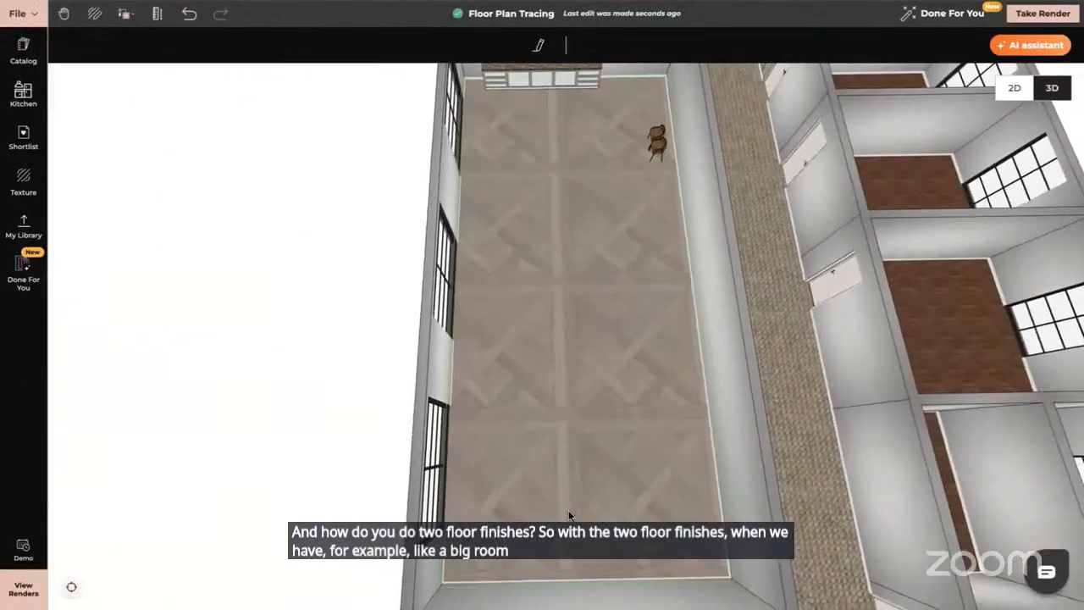
{"action": "left_click_drag", "start_coordinate": [613, 356], "coordinate": [590, 406]}
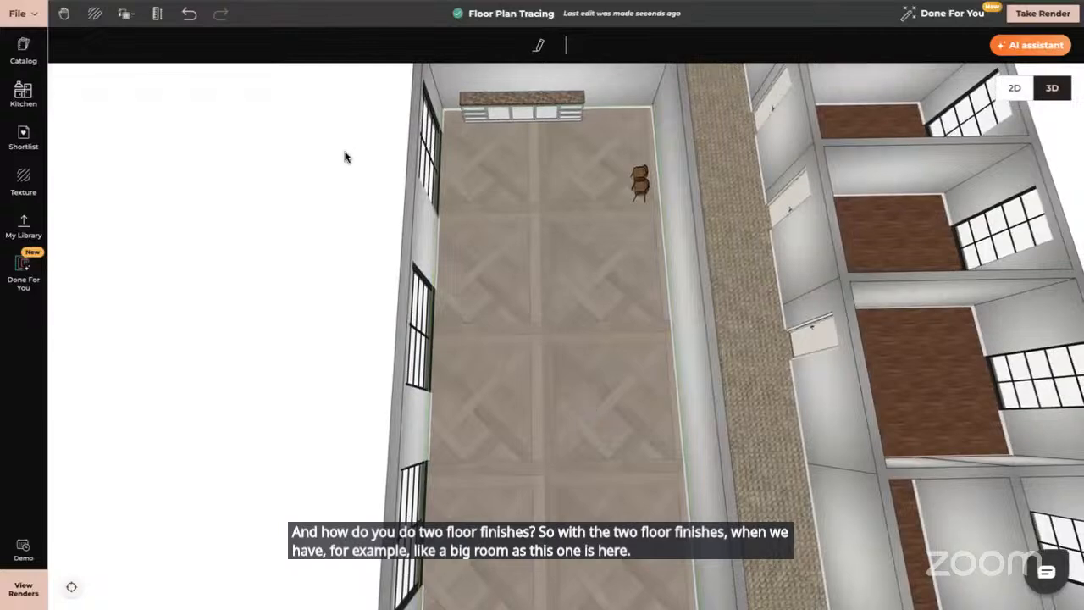
{"action": "left_click_drag", "start_coordinate": [531, 344], "coordinate": [528, 371]}
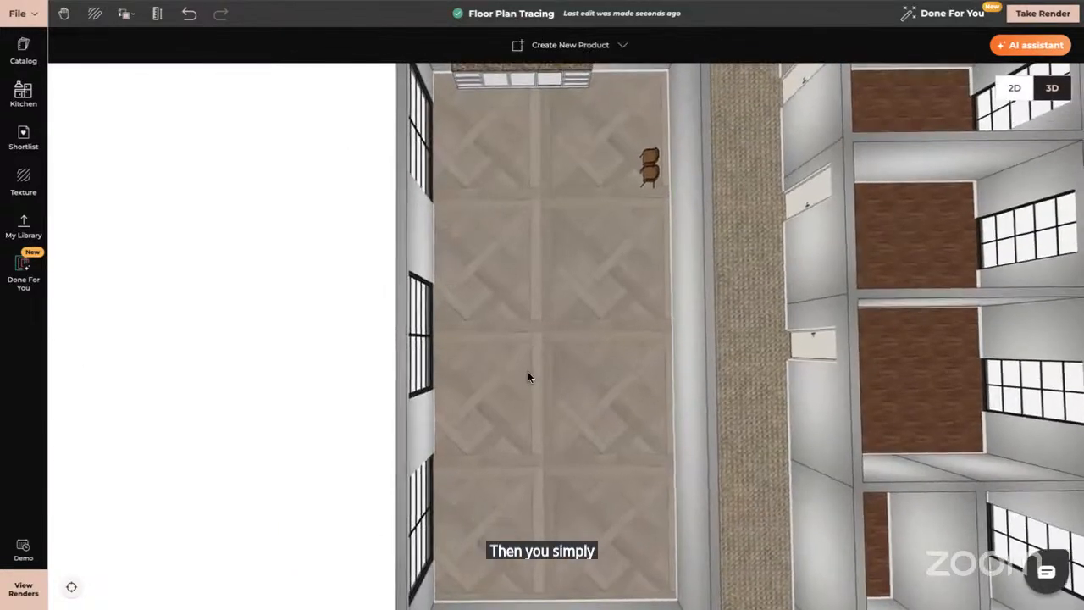
{"action": "left_click", "coordinate": [544, 81]}
{"action": "key", "text": "Delete"}
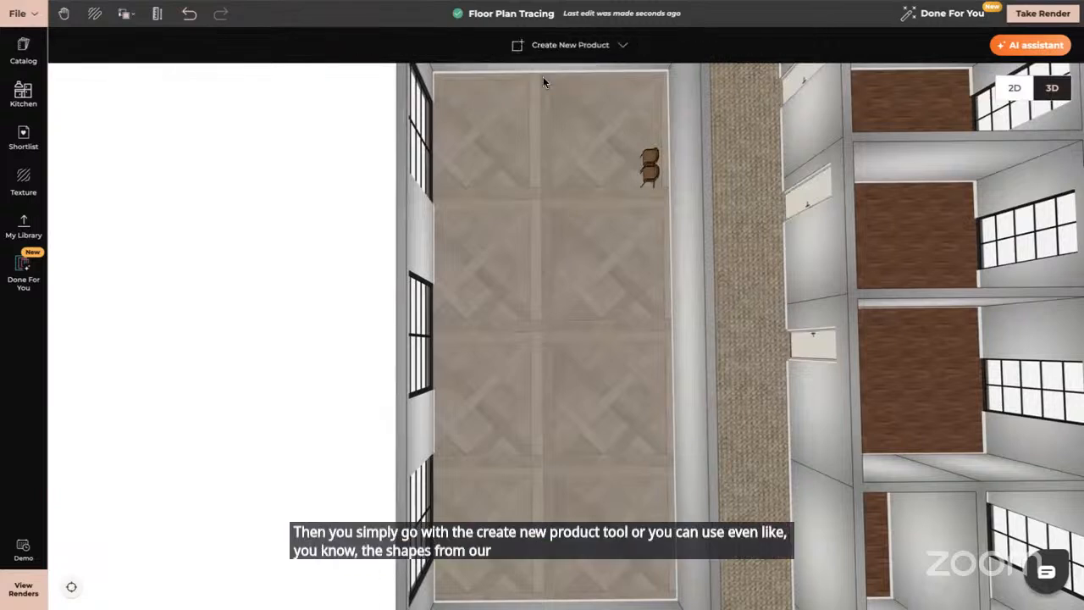
Delete both chairs standing on the Open living floor.
{"action": "left_click", "coordinate": [650, 169]}
{"action": "left_click", "coordinate": [650, 171]}
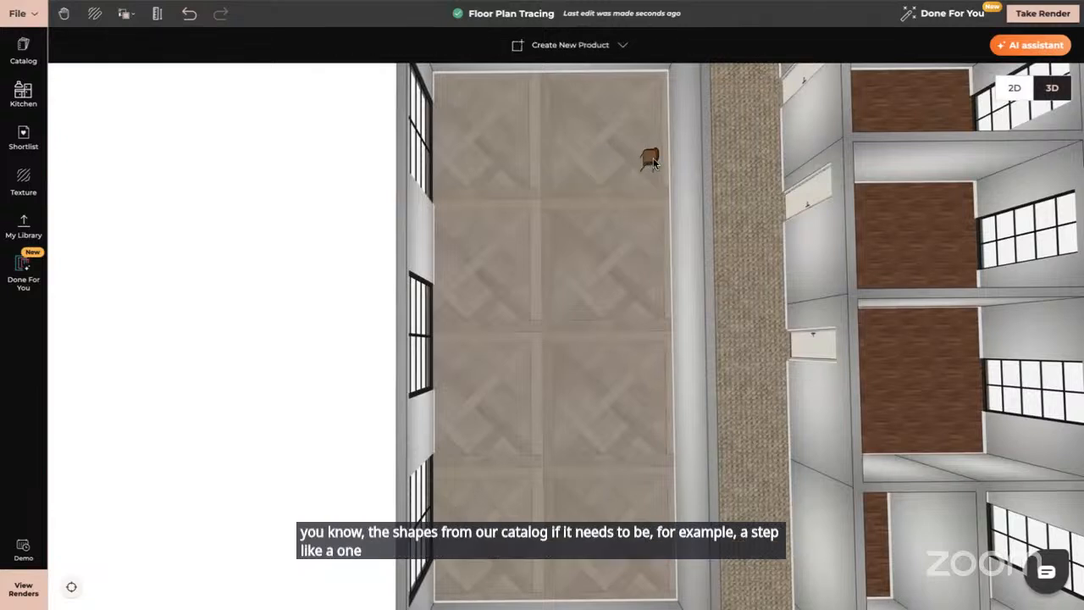
{"action": "left_click", "coordinate": [653, 159]}
{"action": "key", "text": "Delete"}
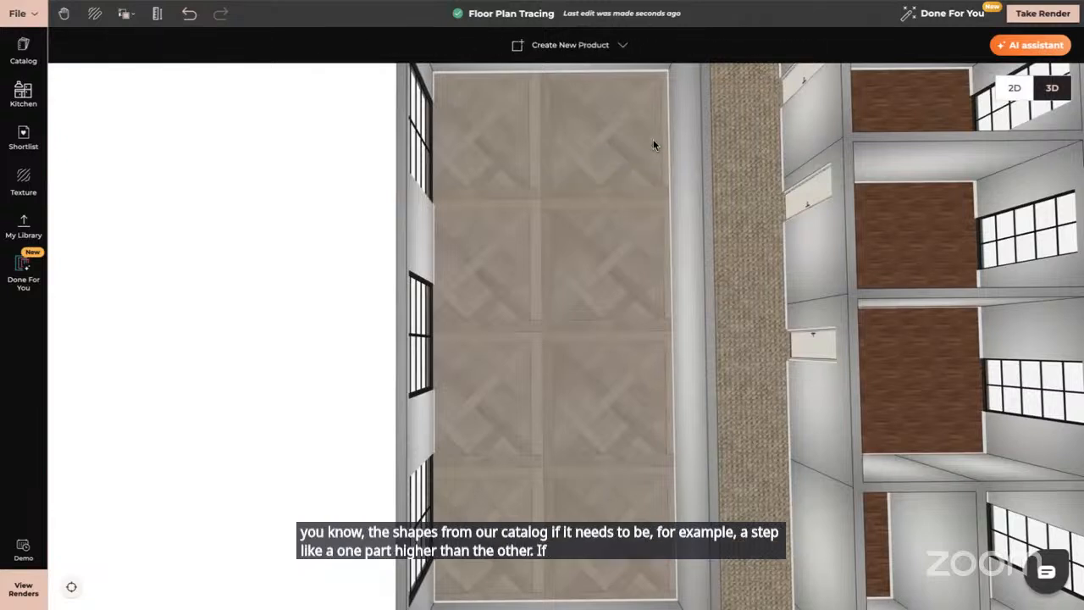
Create a custom product by drawing a flat rectangle across the full width of the Open living floor at its kitchen end.
{"action": "left_click", "coordinate": [580, 47]}
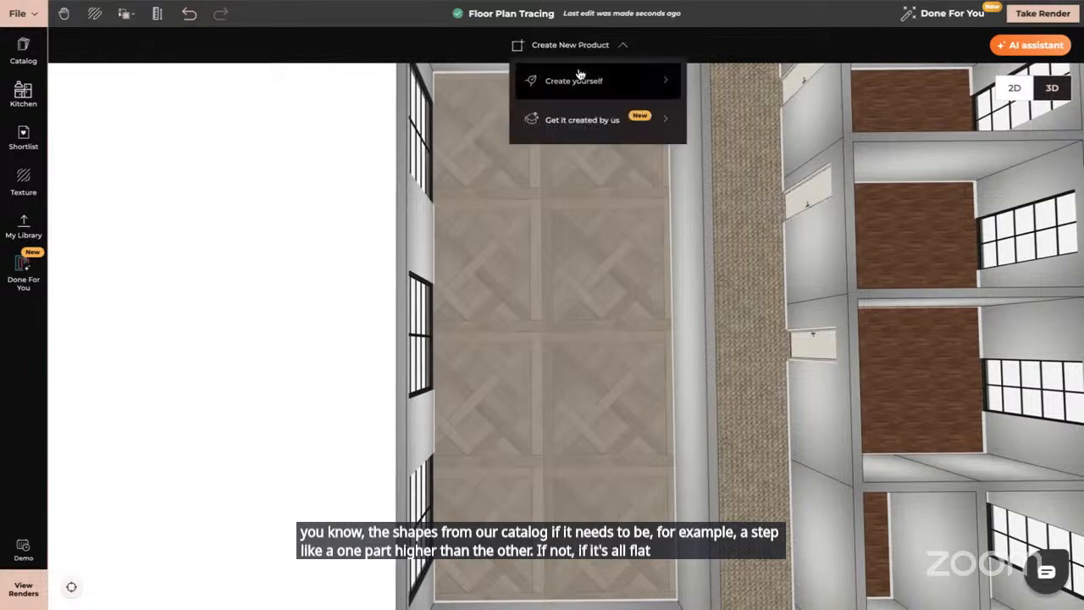
{"action": "left_click", "coordinate": [578, 80]}
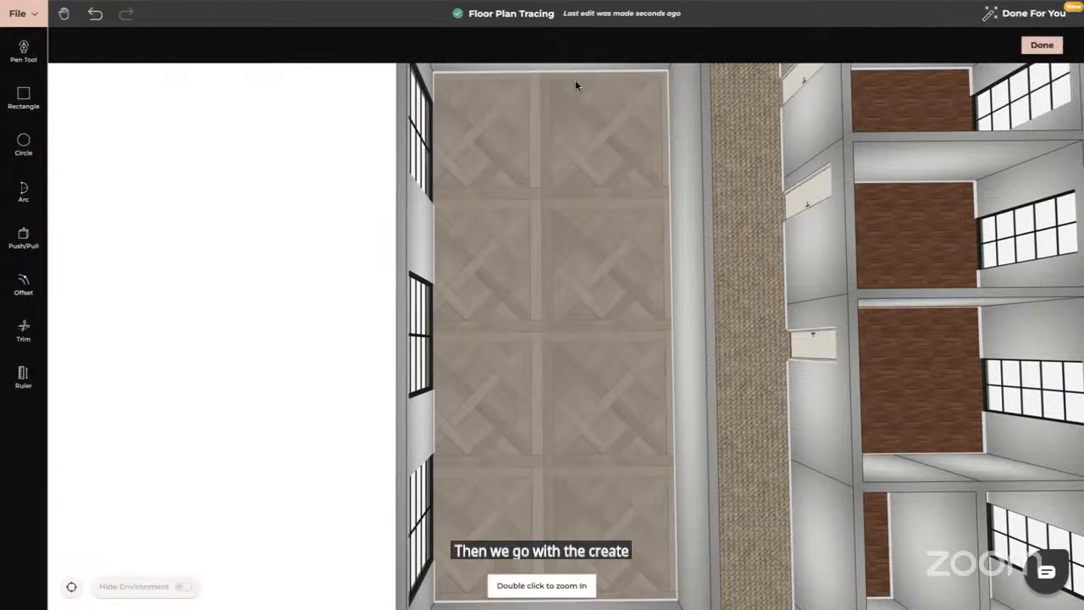
{"action": "left_click", "coordinate": [24, 95]}
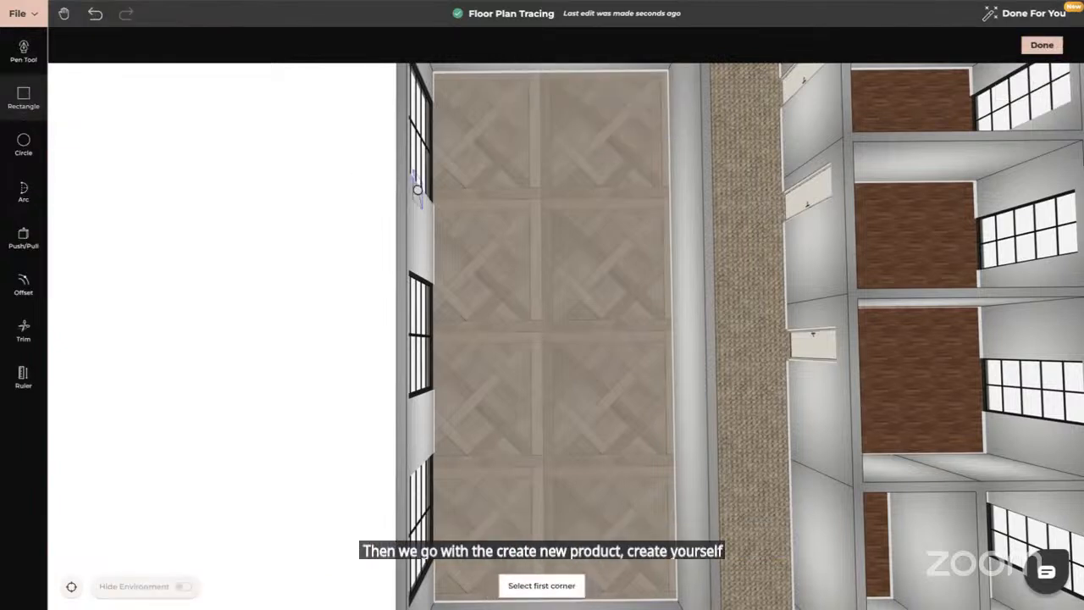
{"action": "left_click", "coordinate": [435, 73]}
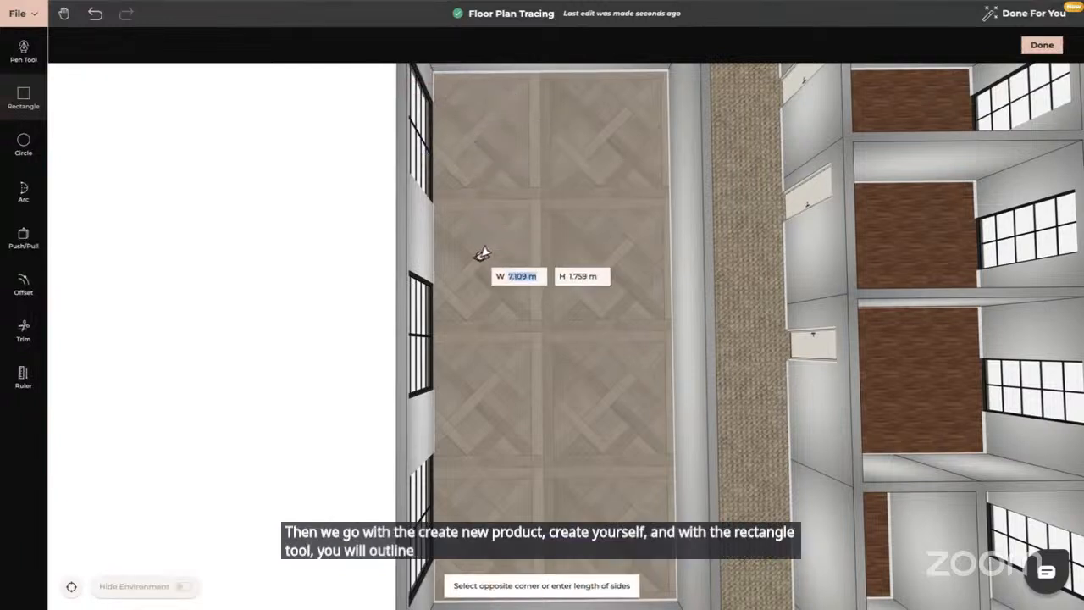
{"action": "left_click", "coordinate": [665, 259]}
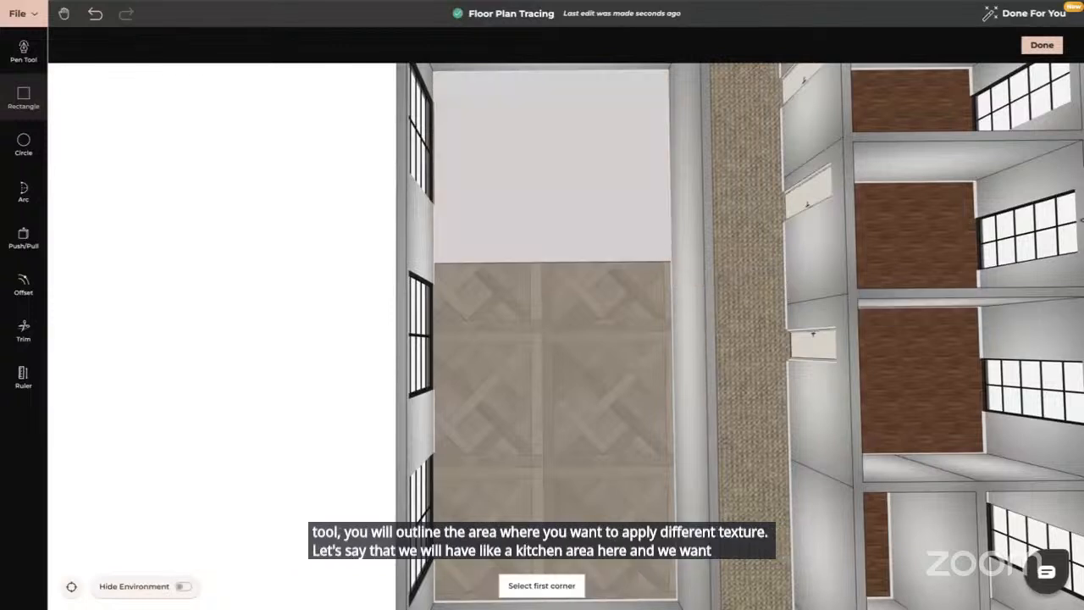
{"action": "left_click", "coordinate": [1043, 47]}
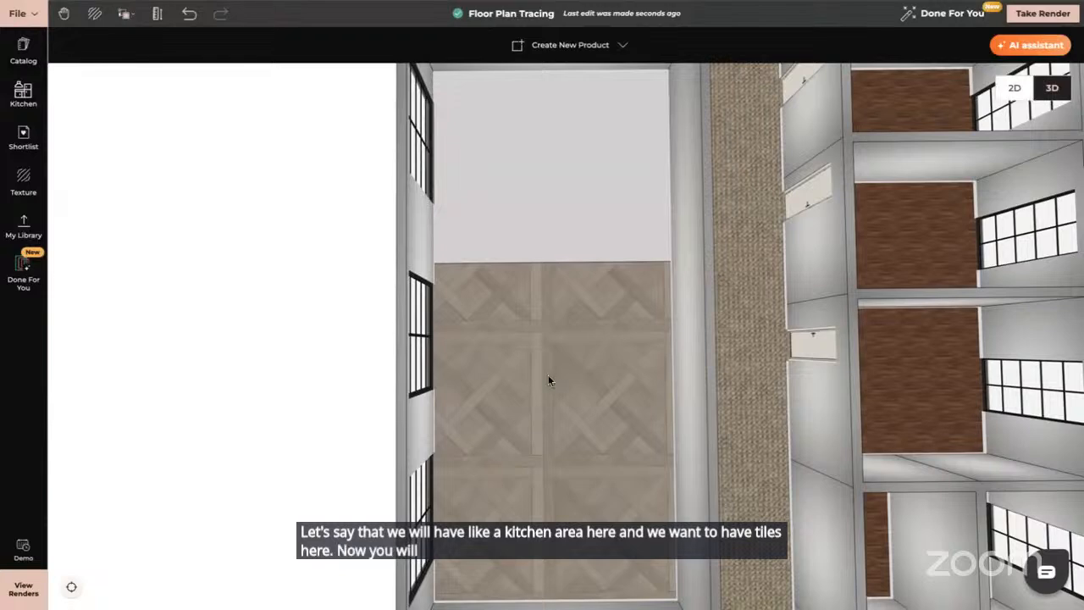
Copy the brown wood texture from the neighbouring room's floor onto the new rectangle in the Open living room.
{"action": "mouse_move", "coordinate": [548, 375]}
{"action": "left_mouse_down"}
{"action": "mouse_move", "coordinate": [547, 281]}
{"action": "mouse_move", "coordinate": [607, 329]}
{"action": "mouse_move", "coordinate": [680, 305]}
{"action": "left_mouse_up"}
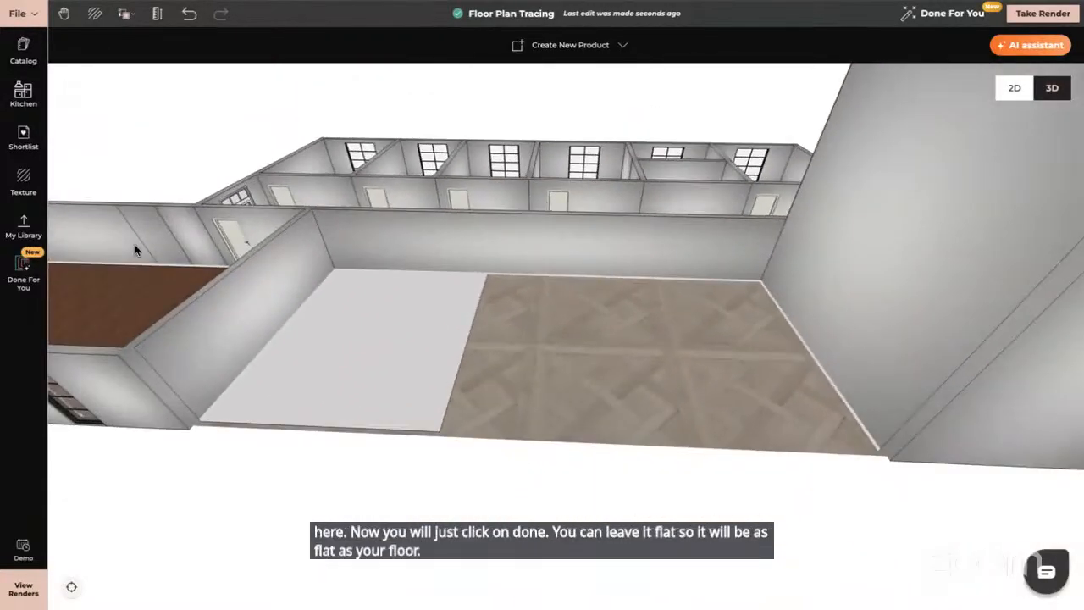
{"action": "left_click_drag", "start_coordinate": [509, 383], "coordinate": [592, 354]}
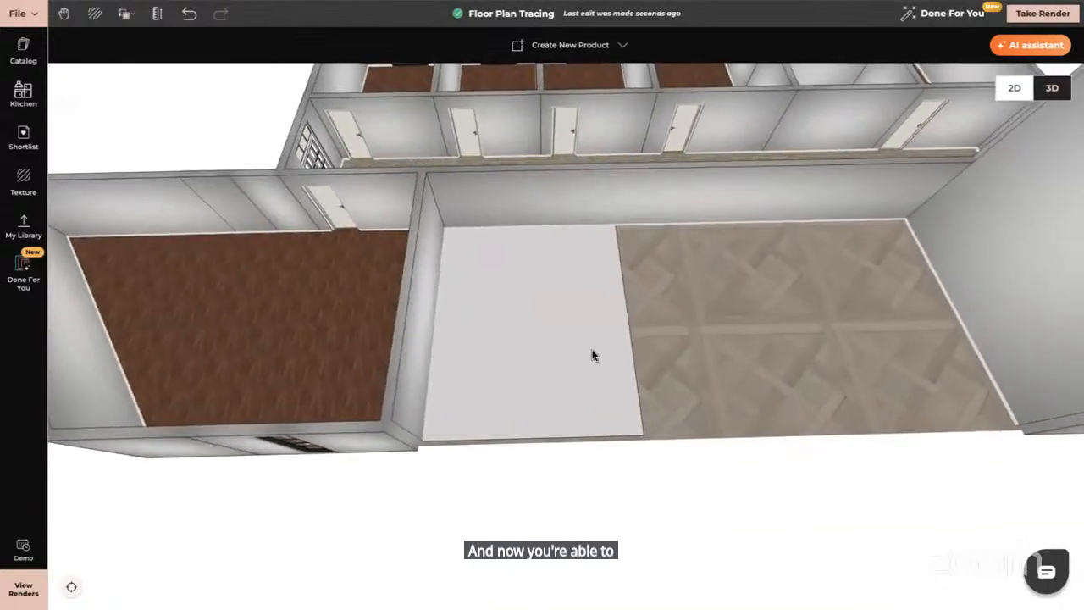
{"action": "left_click", "coordinate": [123, 15]}
{"action": "left_click", "coordinate": [150, 71]}
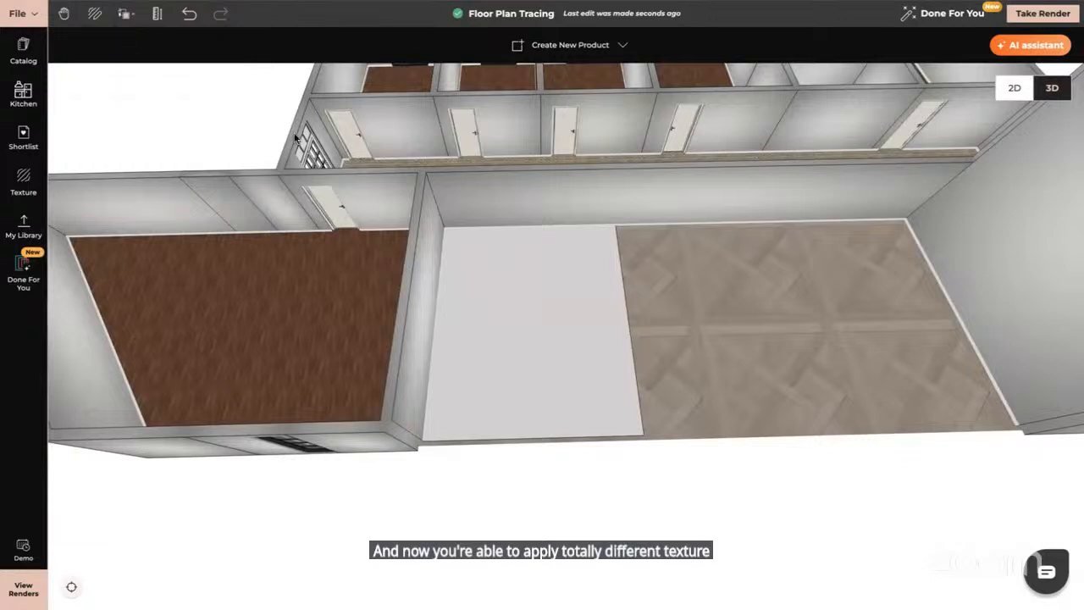
{"action": "left_click", "coordinate": [404, 294]}
{"action": "left_click", "coordinate": [507, 316]}
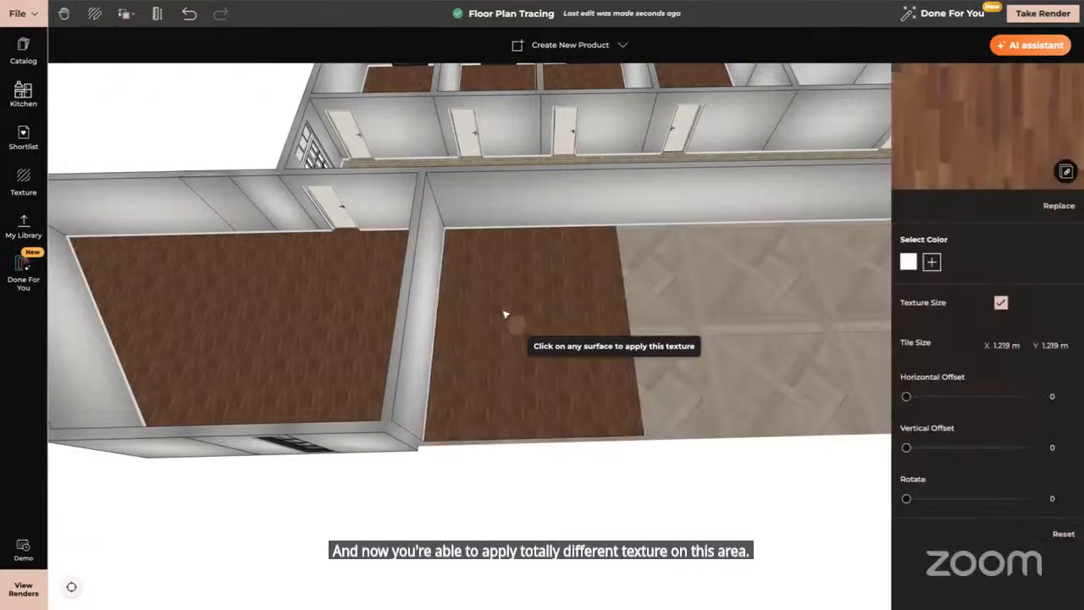
{"action": "key", "text": "Escape"}
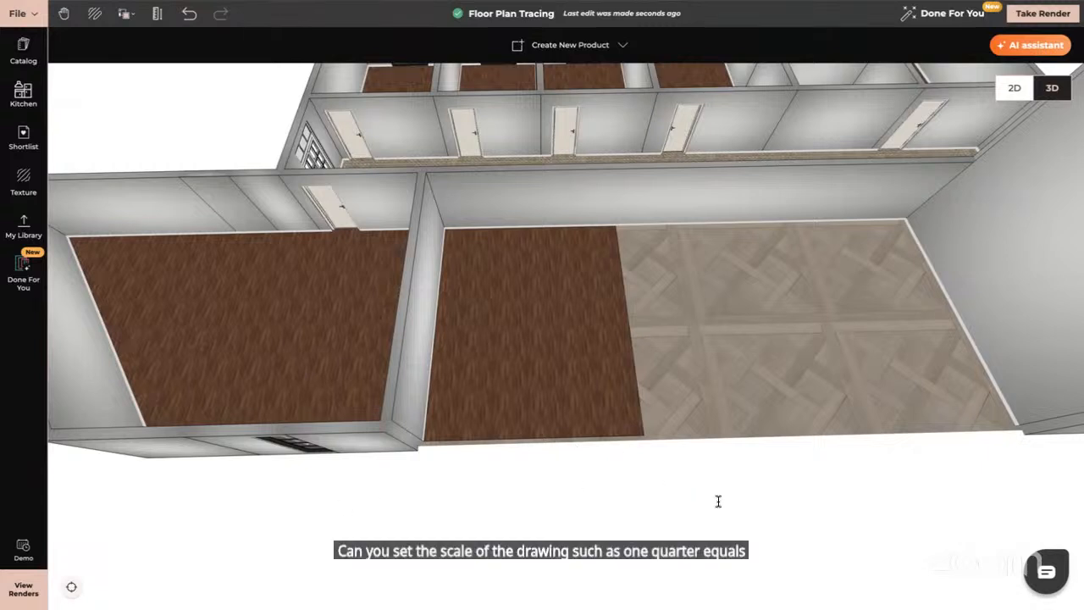
Switch to the 2D floor plan and examine the grid box scale and room dimensions across the house.
{"action": "left_click", "coordinate": [1014, 89]}
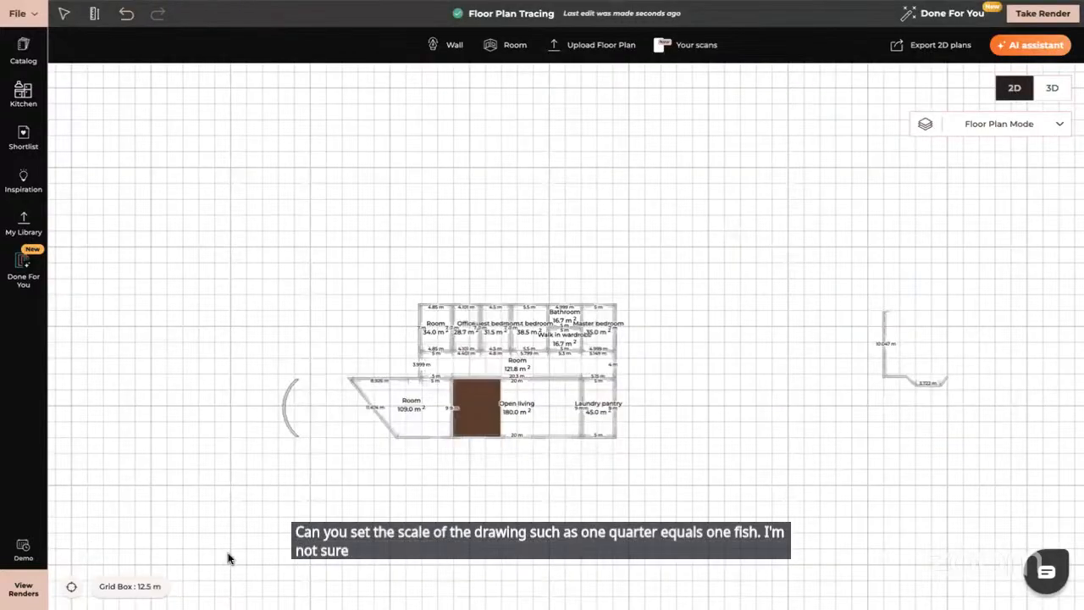
{"action": "scroll", "coordinate": [202, 560], "scroll_direction": "up", "scroll_amount": 5}
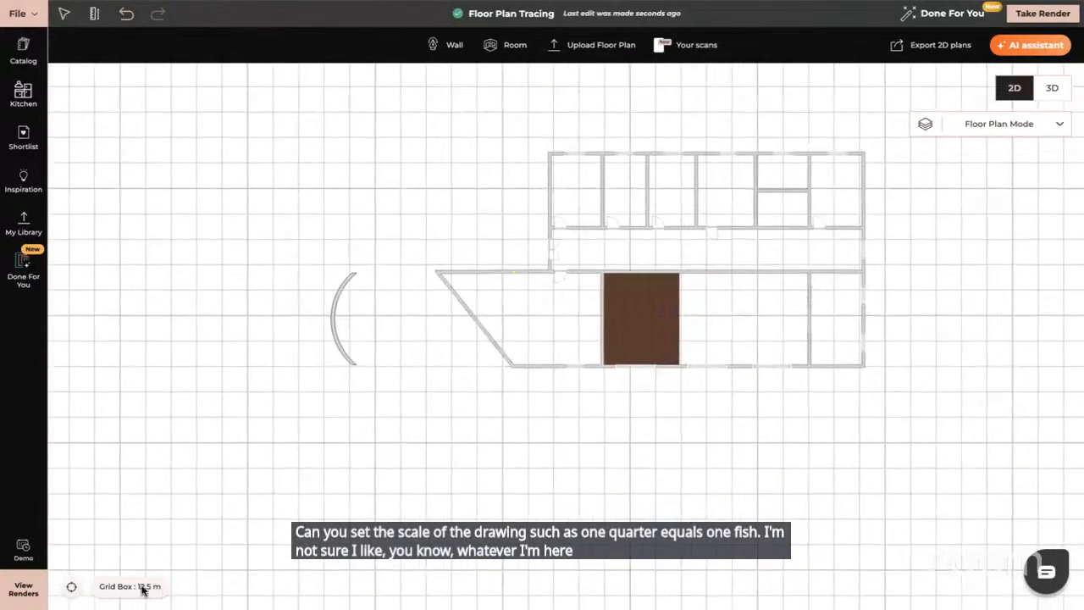
{"action": "scroll", "coordinate": [411, 510], "scroll_direction": "up", "scroll_amount": 3}
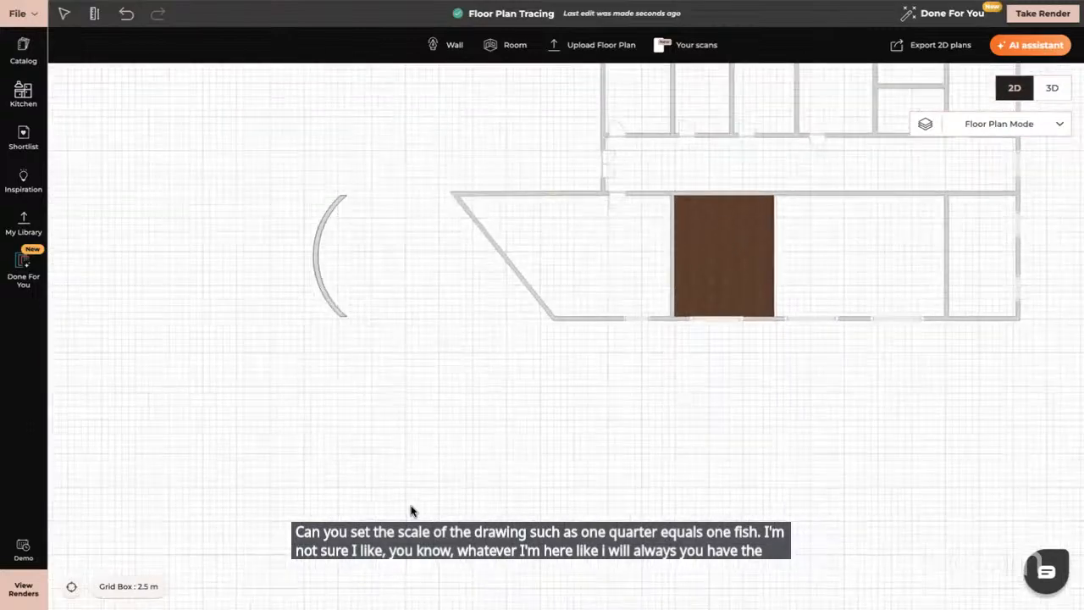
{"action": "scroll", "coordinate": [411, 511], "scroll_direction": "up", "scroll_amount": 3}
{"action": "left_click_drag", "start_coordinate": [710, 408], "coordinate": [623, 567]}
{"action": "scroll", "coordinate": [622, 567], "scroll_direction": "down", "scroll_amount": 1}
{"action": "left_click_drag", "start_coordinate": [806, 487], "coordinate": [648, 584]}
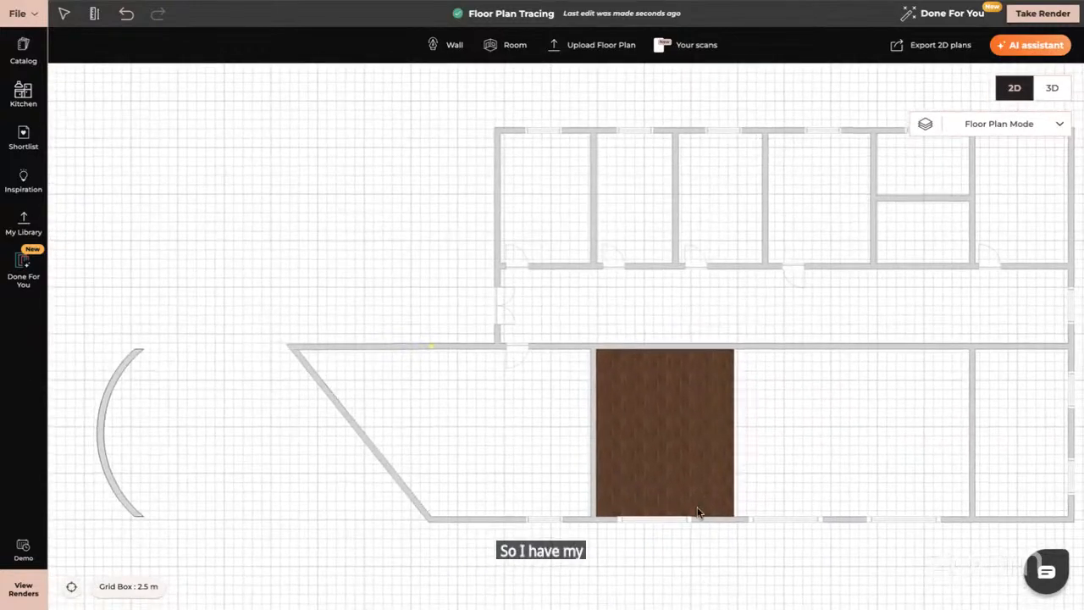
{"action": "scroll", "coordinate": [689, 477], "scroll_direction": "down", "scroll_amount": 1}
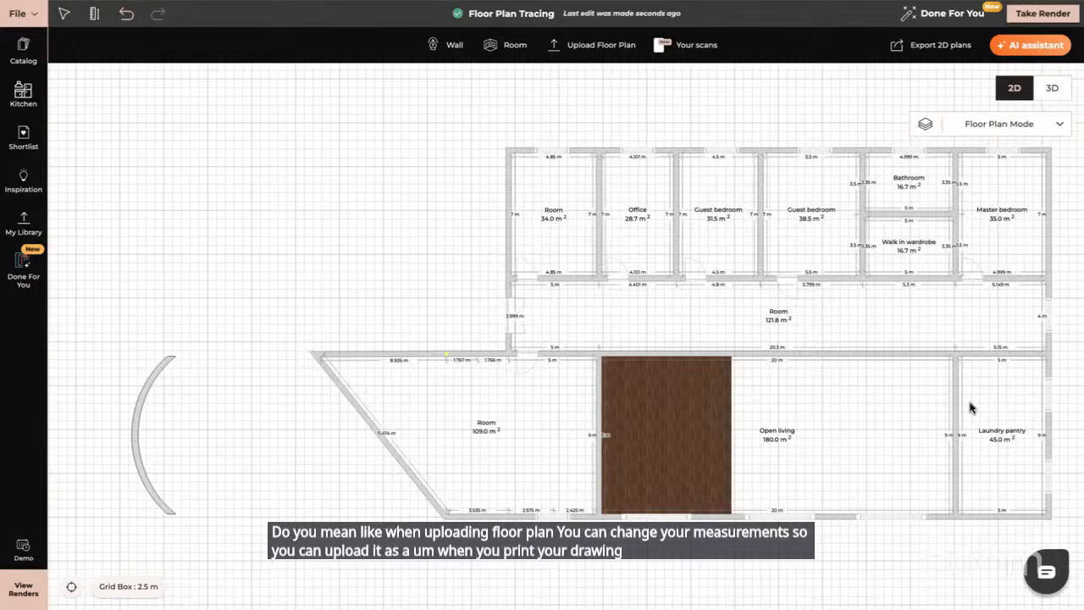
{"action": "left_click_drag", "start_coordinate": [727, 396], "coordinate": [674, 404]}
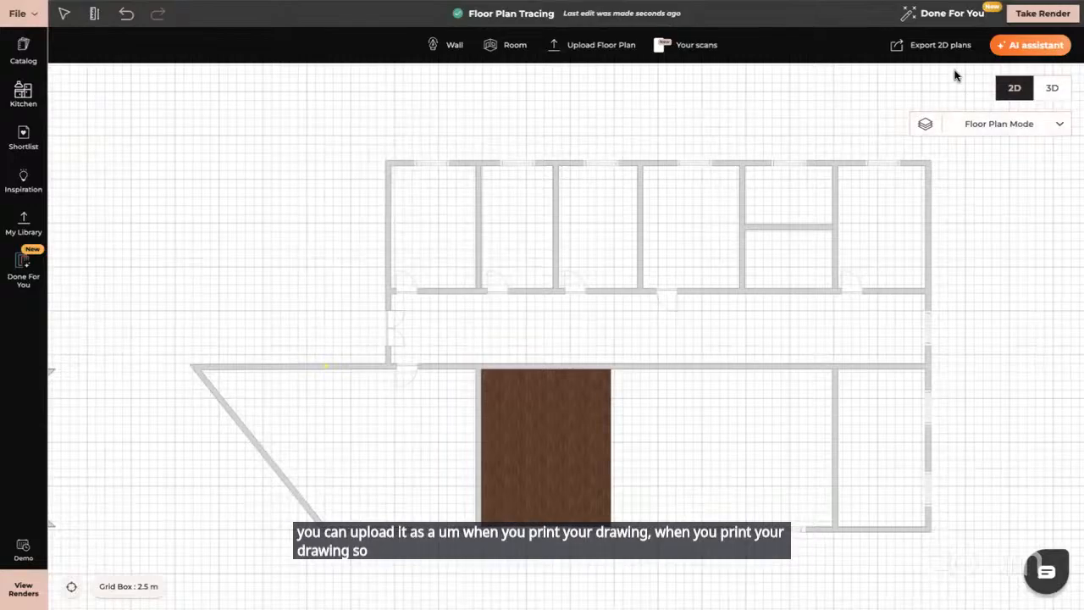
Open the 2D plan export, frame the whole house in the view and proceed to the export page setup.
{"action": "left_click", "coordinate": [917, 44]}
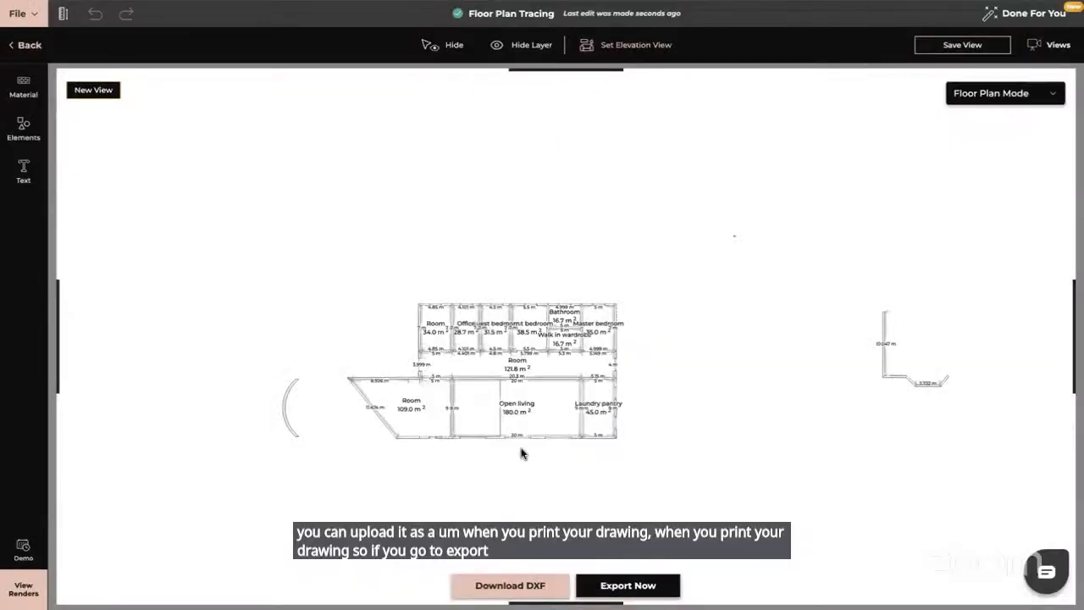
{"action": "scroll", "coordinate": [520, 454], "scroll_direction": "up", "scroll_amount": 5}
{"action": "scroll", "coordinate": [520, 449], "scroll_direction": "up", "scroll_amount": 4}
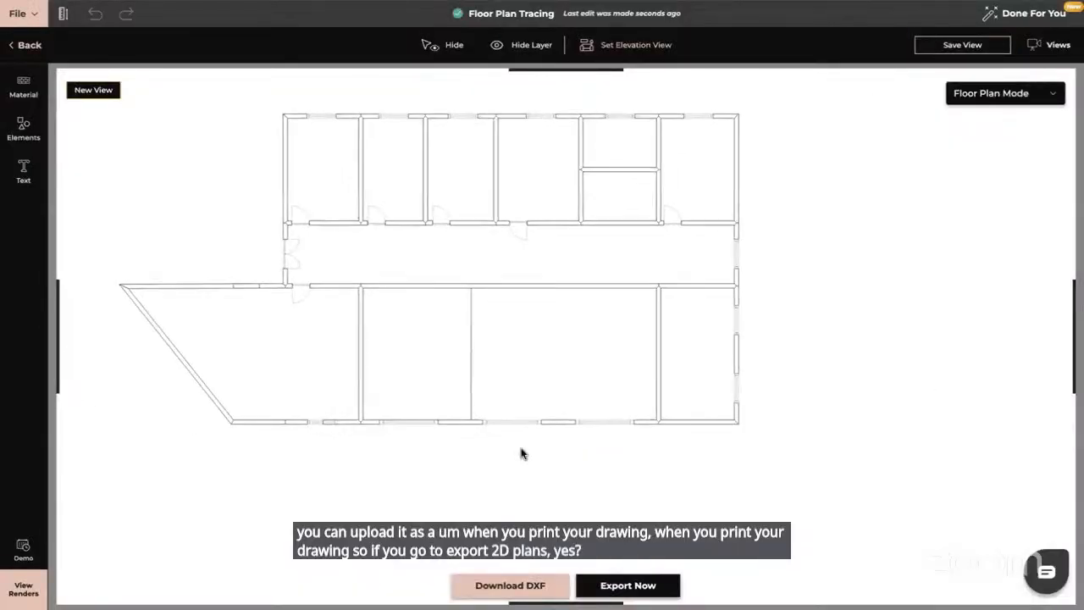
{"action": "right_click", "coordinate": [561, 497]}
{"action": "left_click", "coordinate": [778, 502]}
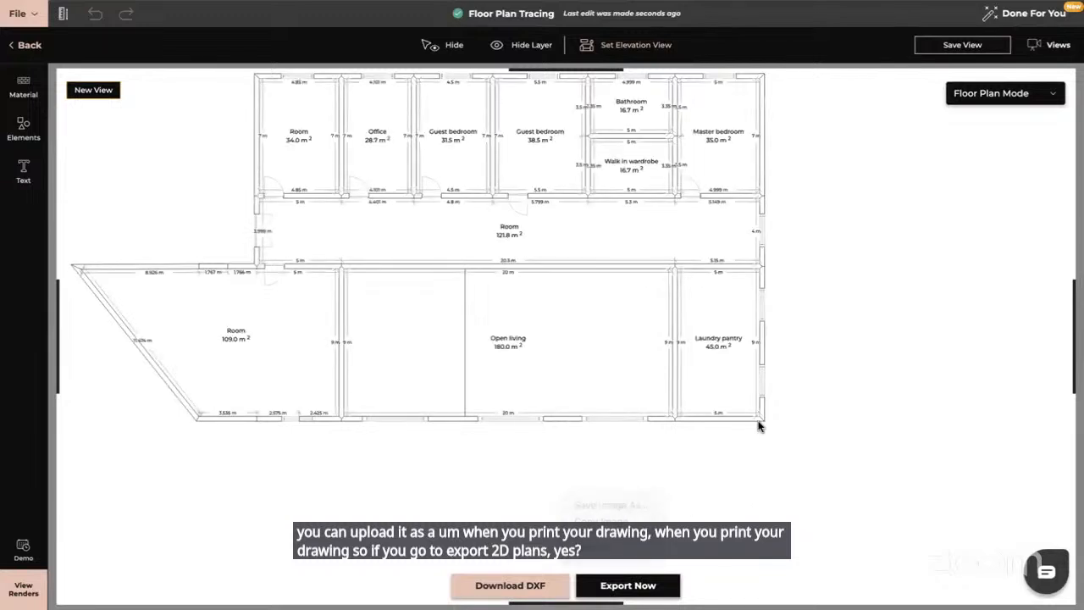
{"action": "right_click", "coordinate": [687, 347]}
{"action": "left_click", "coordinate": [803, 450]}
{"action": "left_click_drag", "start_coordinate": [847, 255], "coordinate": [948, 322]}
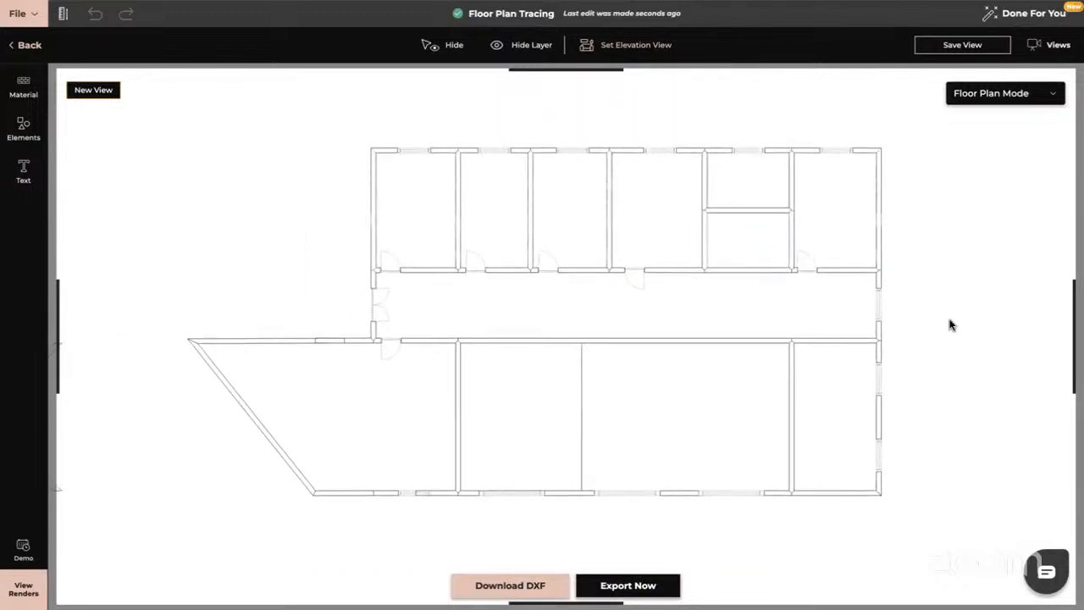
{"action": "left_click", "coordinate": [623, 588]}
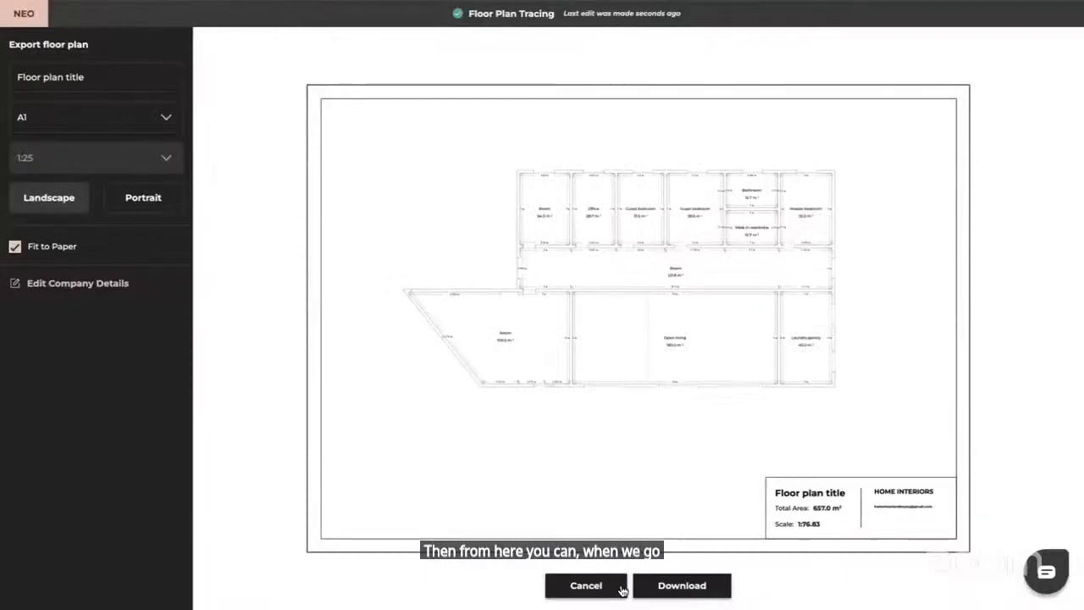
Try the A0 and A4 sheet sizes, and set the export's paper size to ARCH B.
{"action": "left_click", "coordinate": [41, 123]}
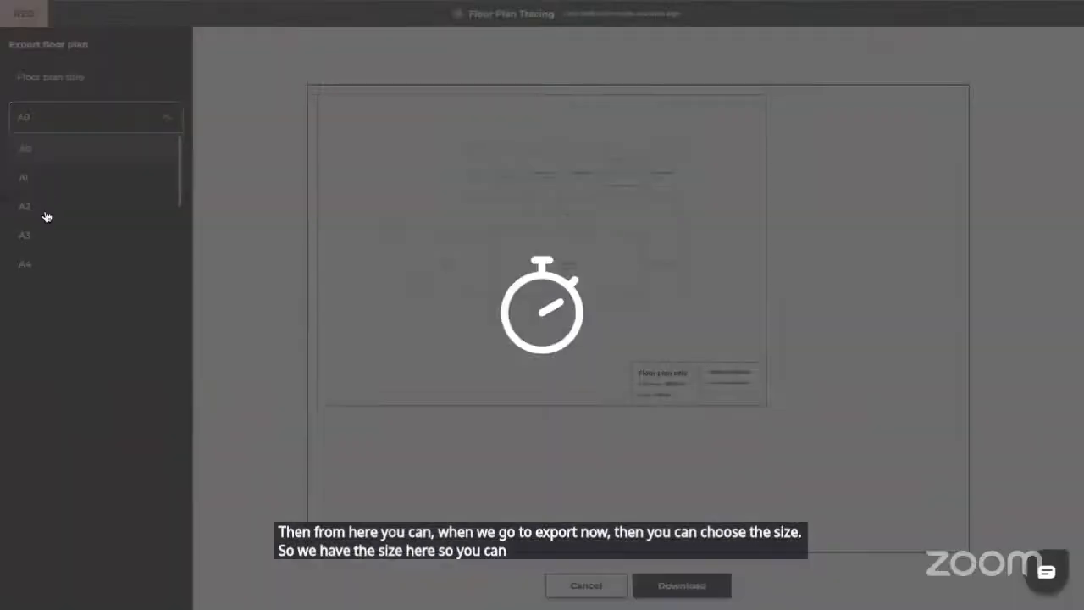
{"action": "left_click", "coordinate": [42, 210]}
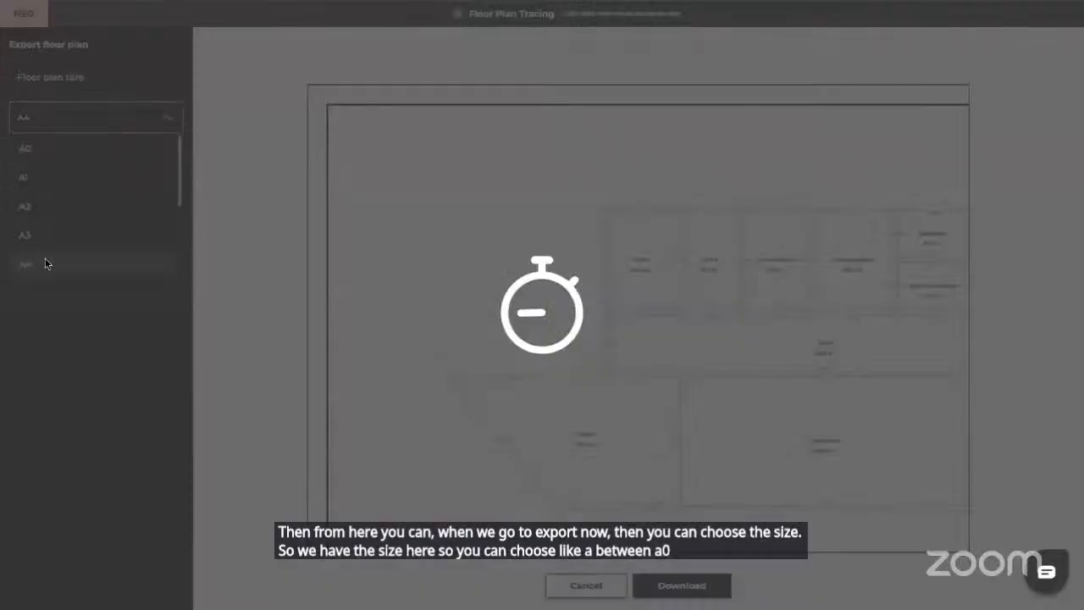
{"action": "left_click", "coordinate": [44, 264]}
{"action": "scroll", "coordinate": [46, 265], "scroll_direction": "down", "scroll_amount": 5}
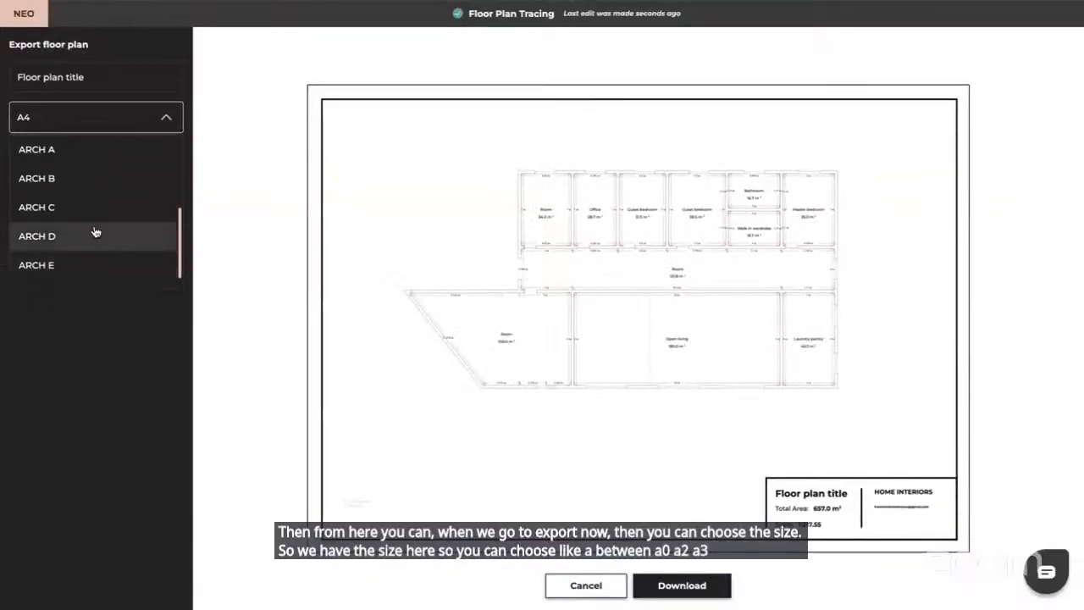
{"action": "left_click", "coordinate": [50, 179]}
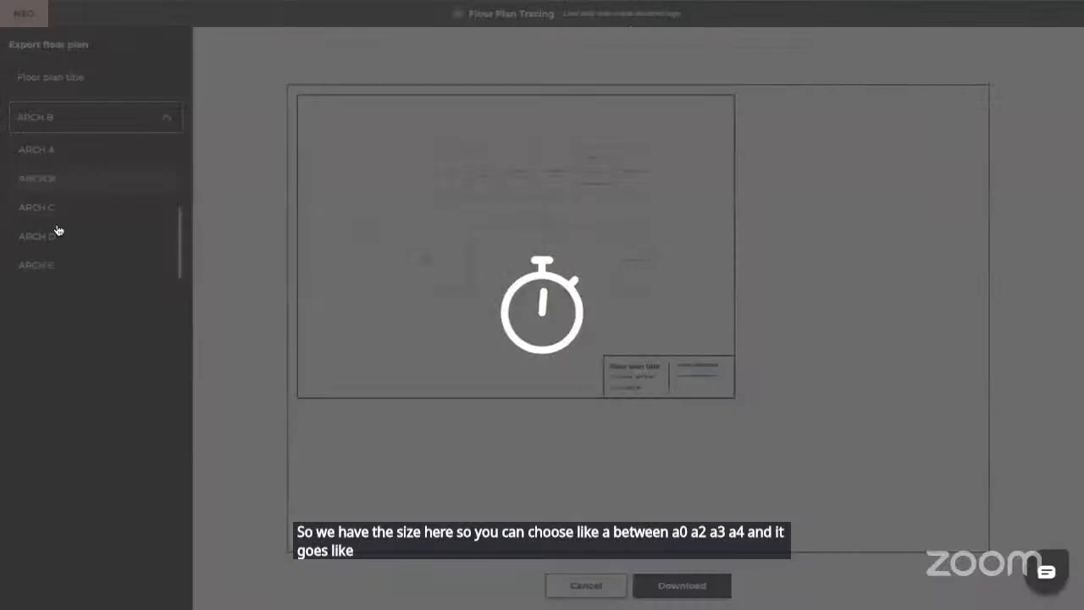
{"action": "left_click", "coordinate": [167, 122]}
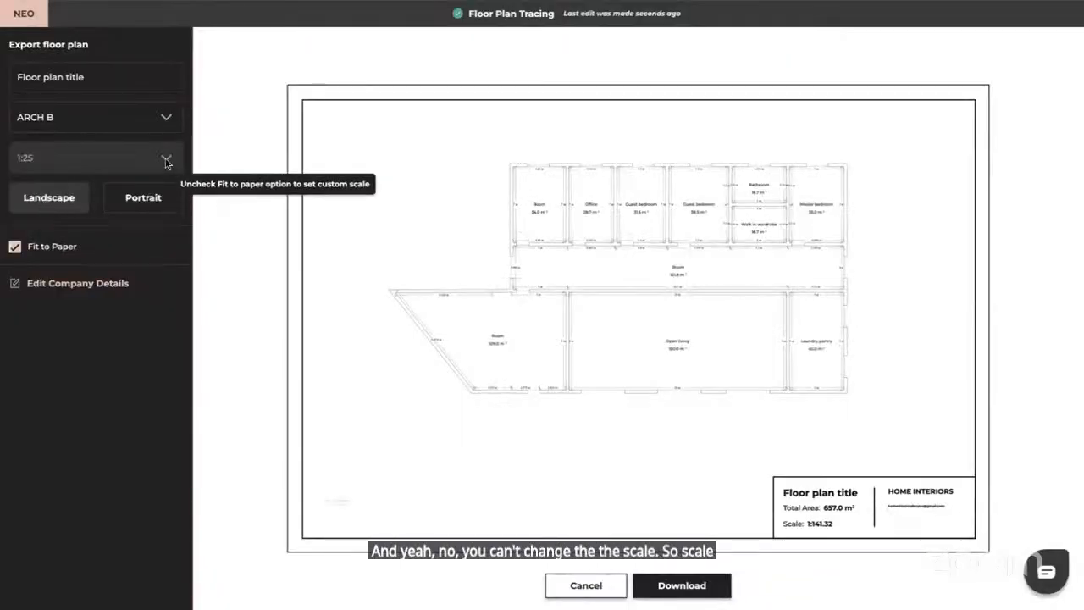
Turn off Fit to Paper to review the available drawing scales, and turn Fit to Paper back on.
{"action": "left_click", "coordinate": [15, 247]}
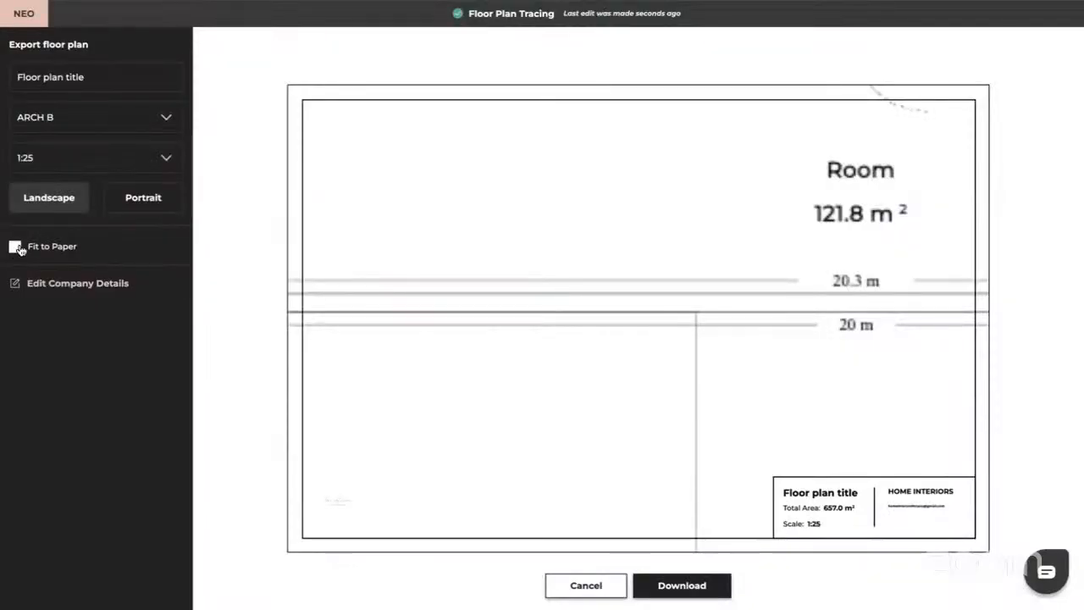
{"action": "left_click", "coordinate": [167, 158]}
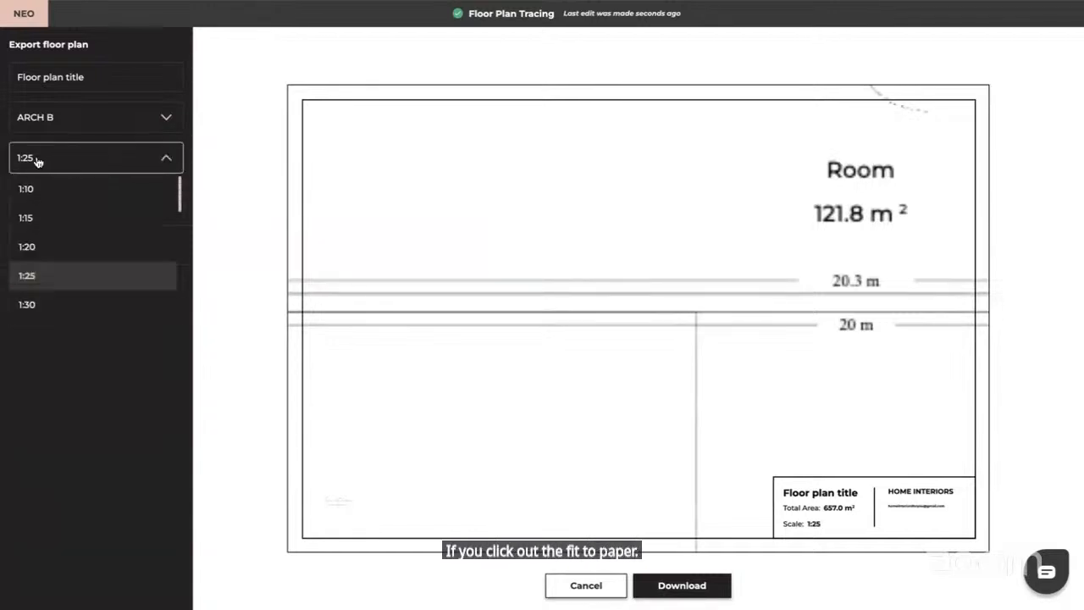
{"action": "left_click", "coordinate": [169, 160]}
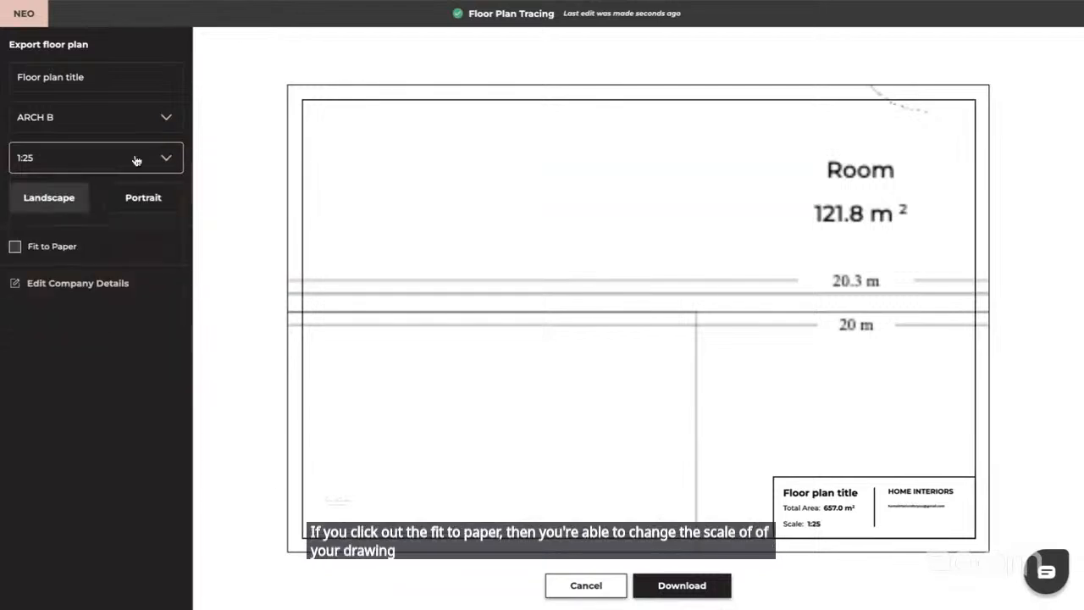
{"action": "left_click", "coordinate": [14, 245]}
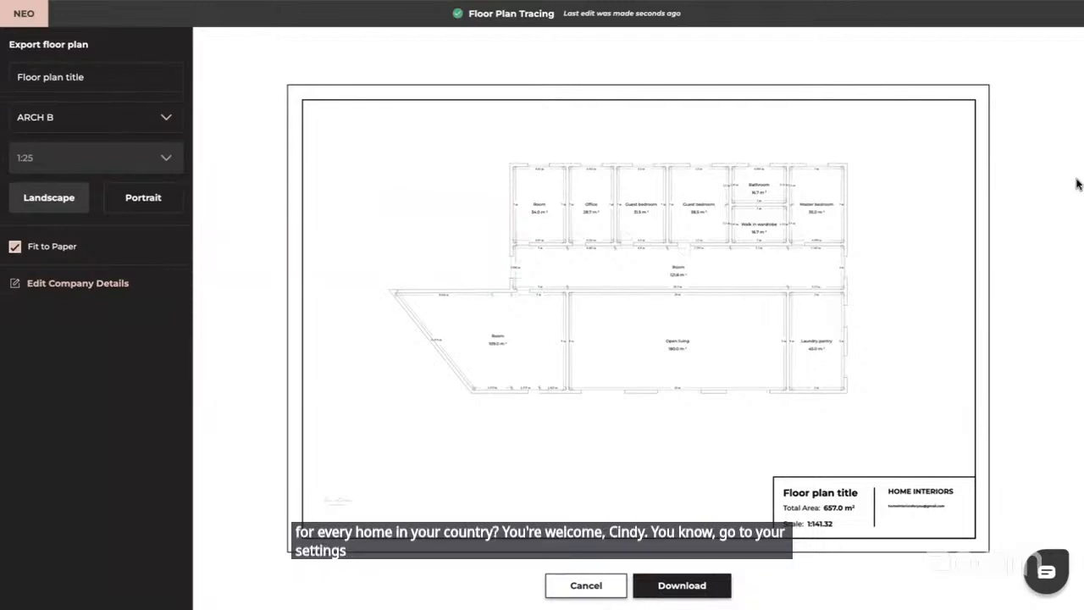
Cancel the floor plan export and exit export mode to return to the 2D plan.
{"action": "left_click", "coordinate": [586, 585]}
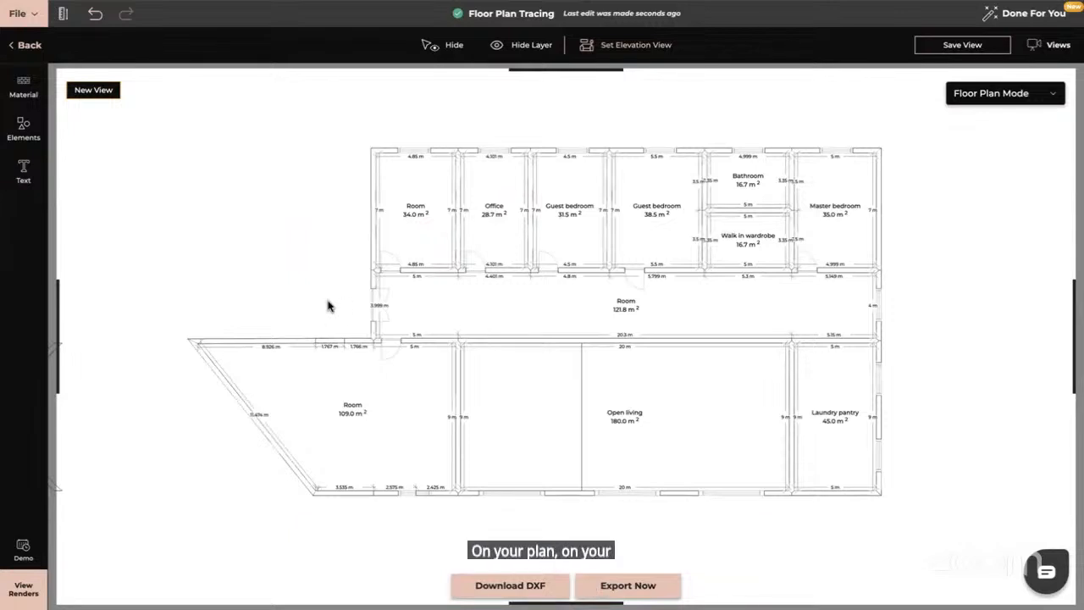
{"action": "left_click", "coordinate": [24, 46]}
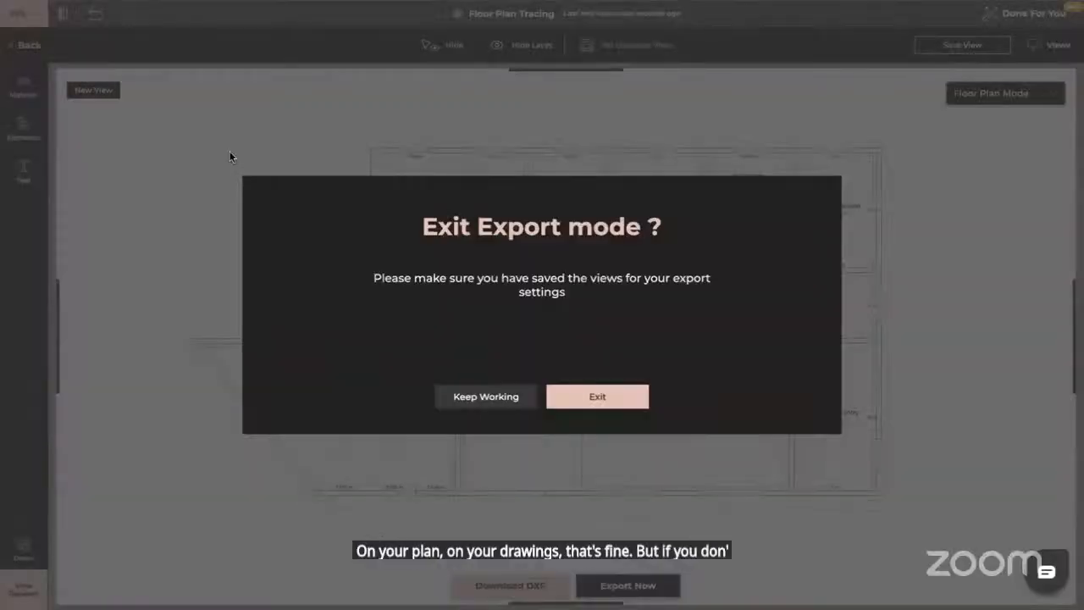
{"action": "left_click", "coordinate": [595, 398]}
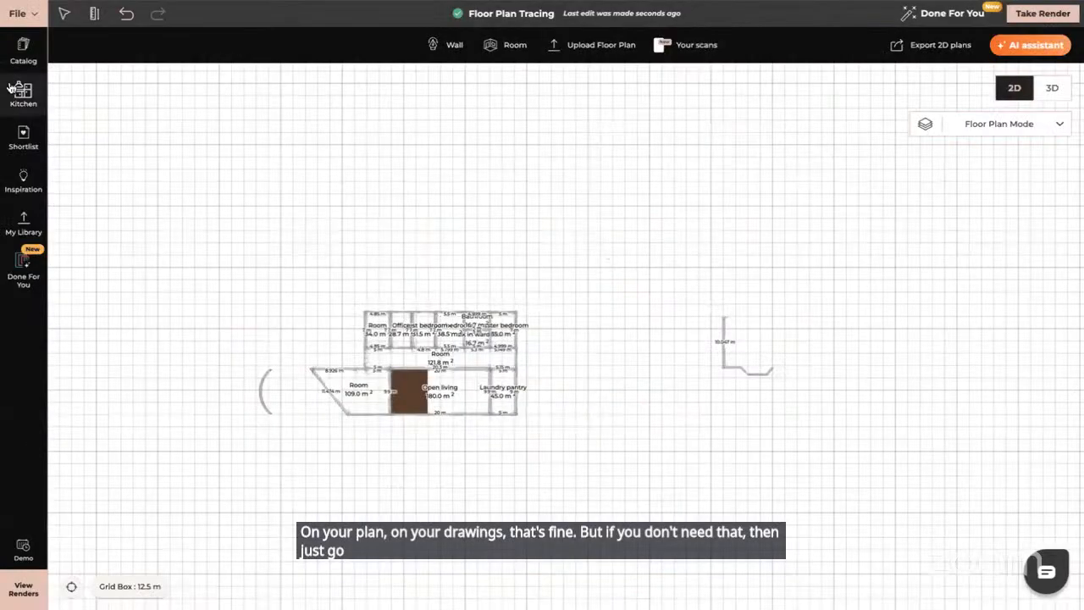
Open the project settings to review the Wall Thickness option, and close them again.
{"action": "left_click", "coordinate": [24, 15]}
{"action": "left_click", "coordinate": [44, 183]}
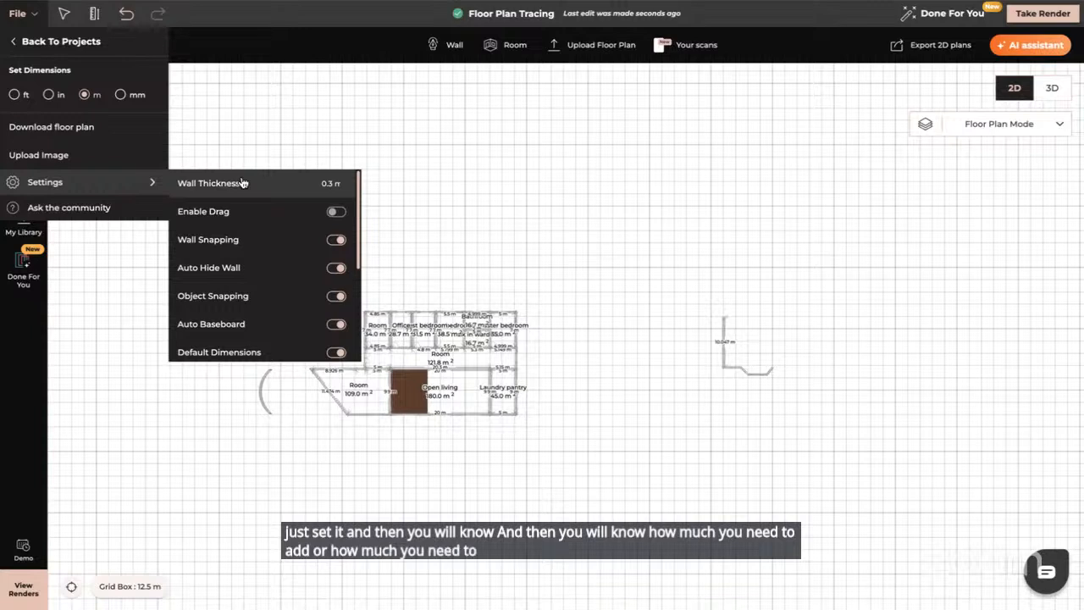
{"action": "left_click", "coordinate": [27, 462]}
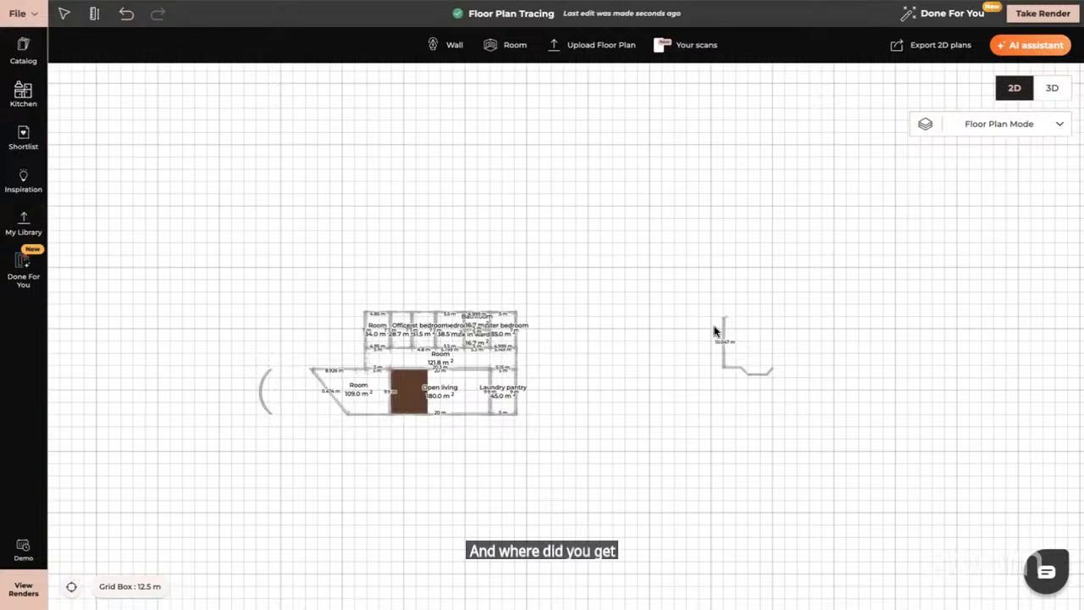
Open the 2D plans export, frame the house and the curved wall in the view, and proceed to the export page setup.
{"action": "scroll", "coordinate": [666, 269], "scroll_direction": "up", "scroll_amount": 2}
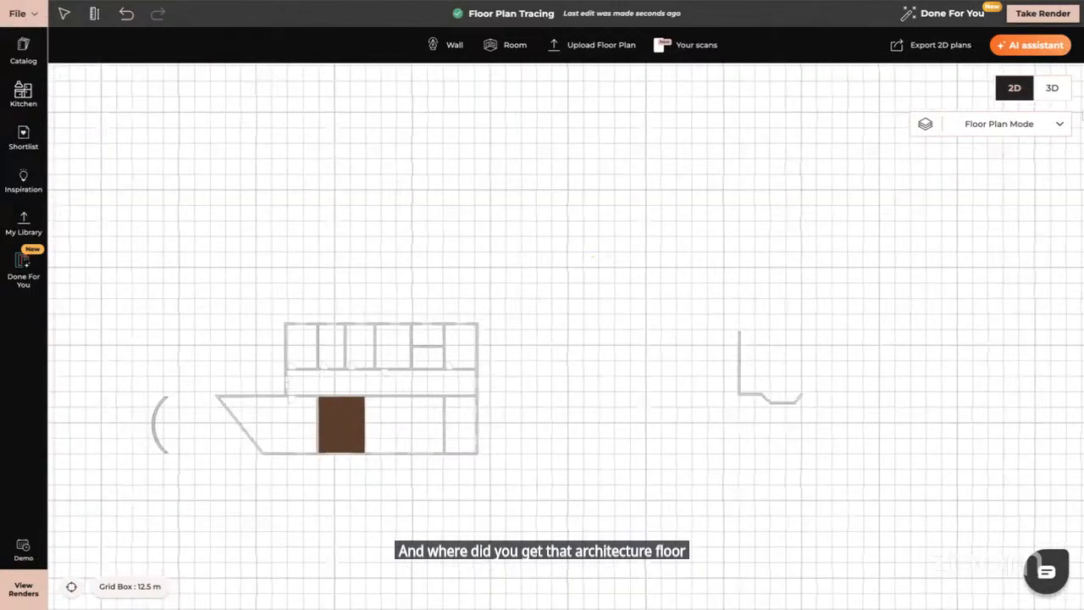
{"action": "left_click_drag", "start_coordinate": [665, 271], "coordinate": [1078, 116]}
{"action": "scroll", "coordinate": [1079, 116], "scroll_direction": "up", "scroll_amount": 2}
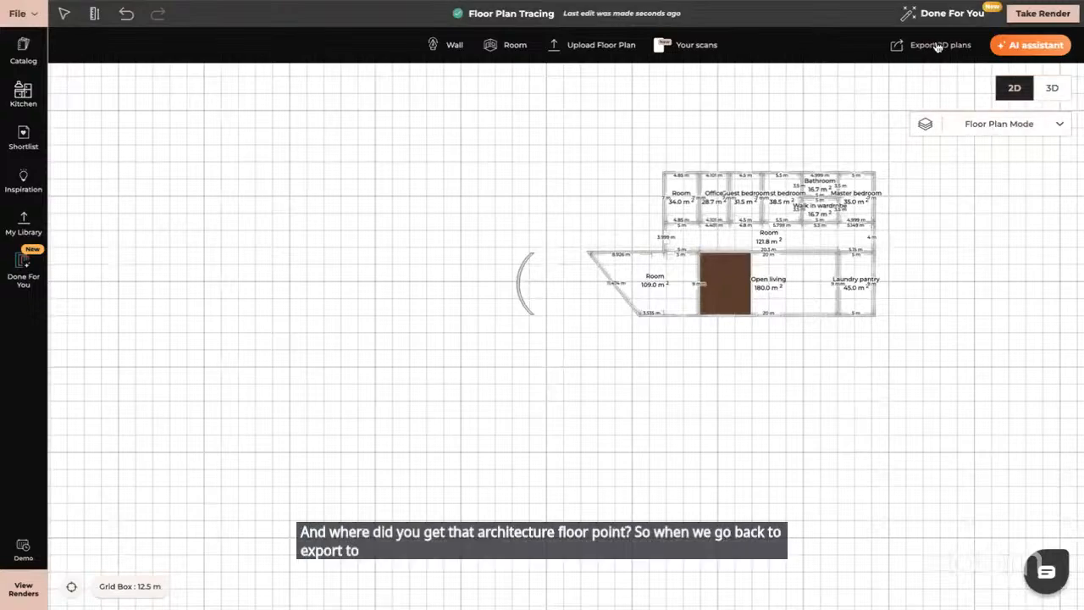
{"action": "left_click", "coordinate": [940, 45]}
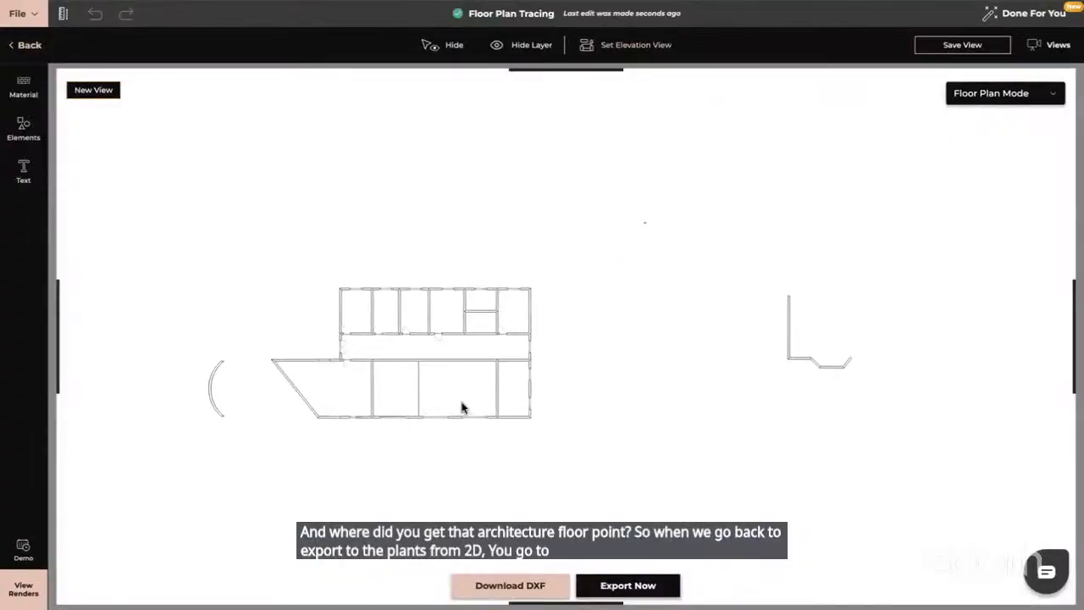
{"action": "scroll", "coordinate": [462, 407], "scroll_direction": "up", "scroll_amount": 3}
{"action": "right_click", "coordinate": [706, 348]}
{"action": "key", "text": "Escape"}
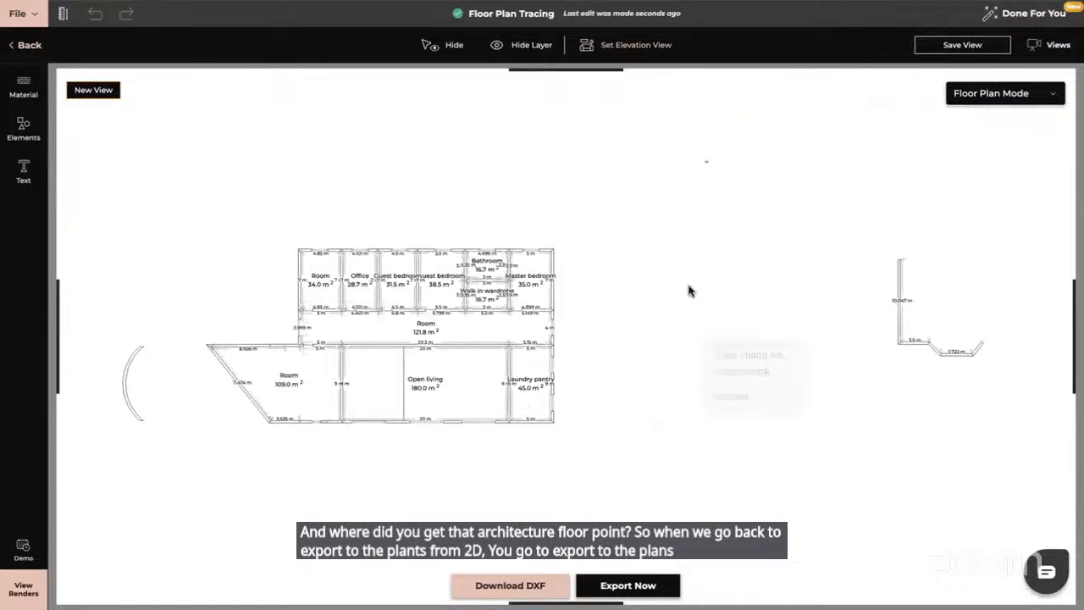
{"action": "scroll", "coordinate": [850, 281], "scroll_direction": "up", "scroll_amount": 5}
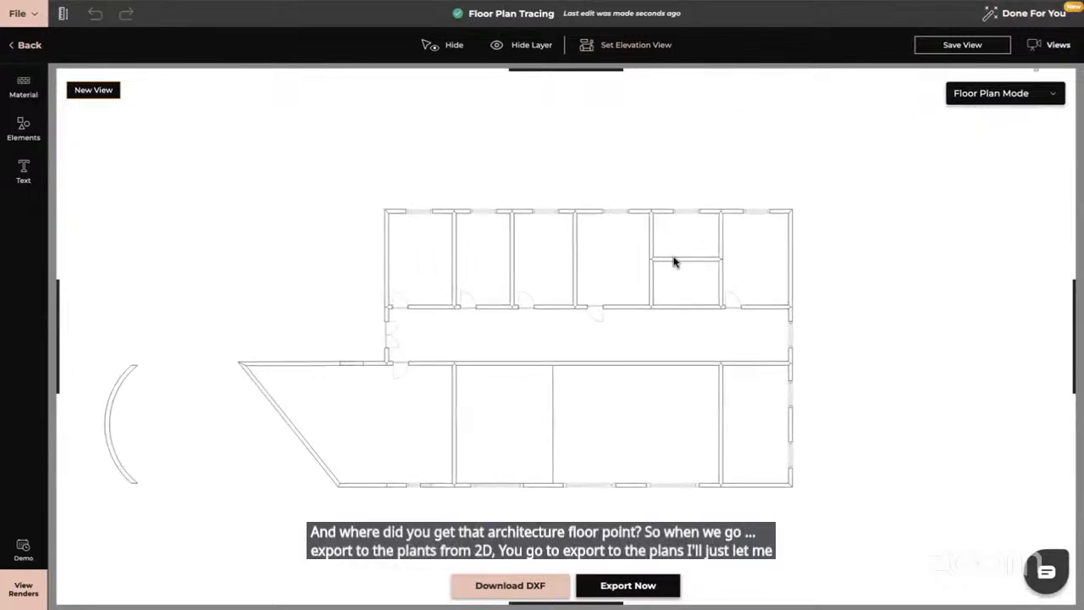
{"action": "left_click", "coordinate": [633, 588]}
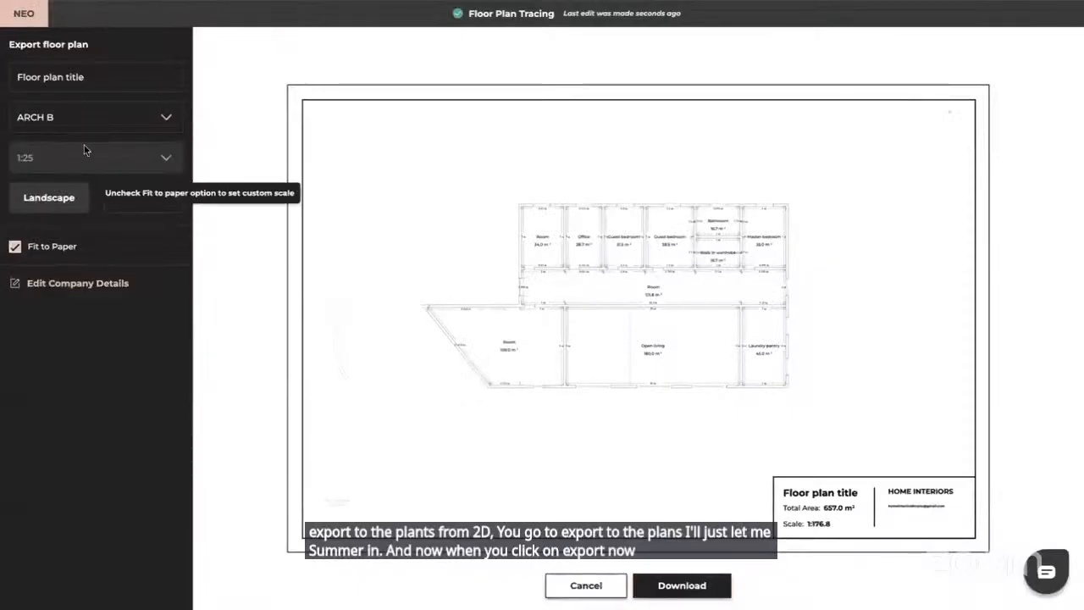
Review the paper sizes available for the floor plan export, from A0 through ARCH E.
{"action": "left_click", "coordinate": [112, 125]}
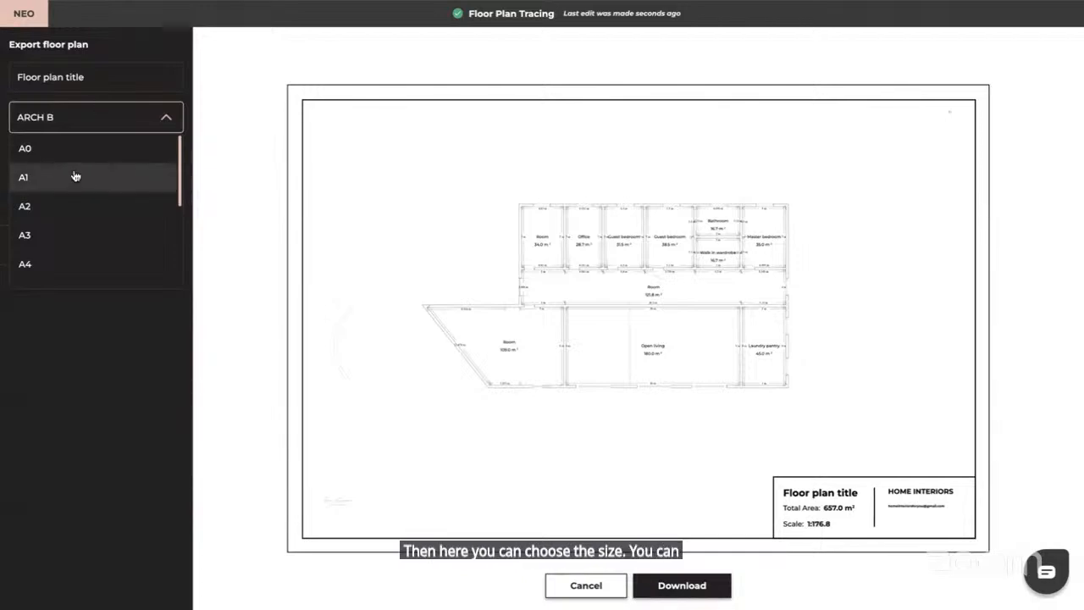
{"action": "scroll", "coordinate": [74, 176], "scroll_direction": "down", "scroll_amount": 5}
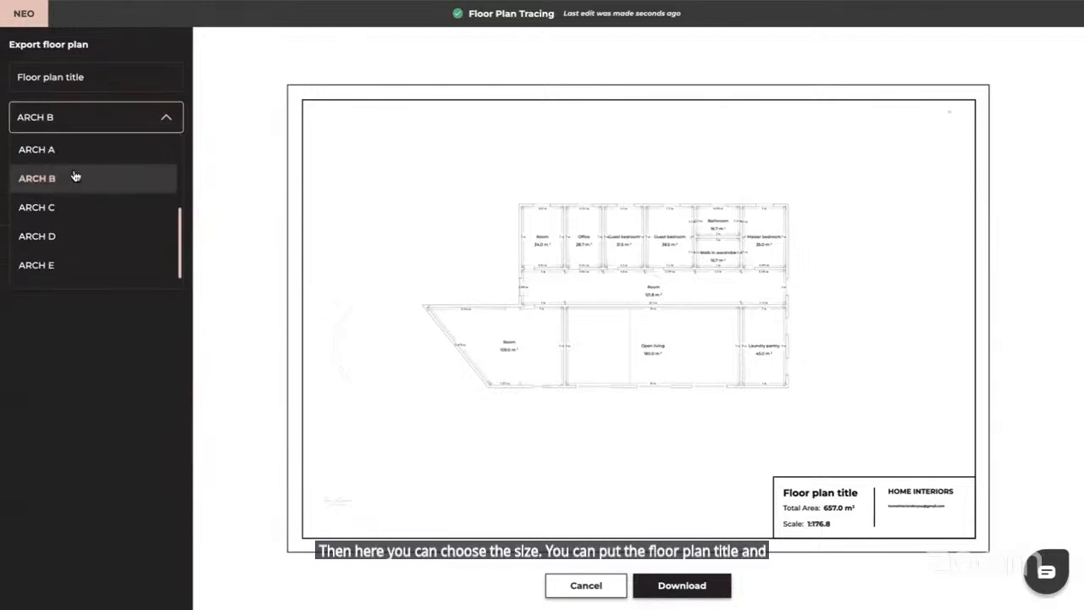
{"action": "scroll", "coordinate": [75, 176], "scroll_direction": "up", "scroll_amount": 5}
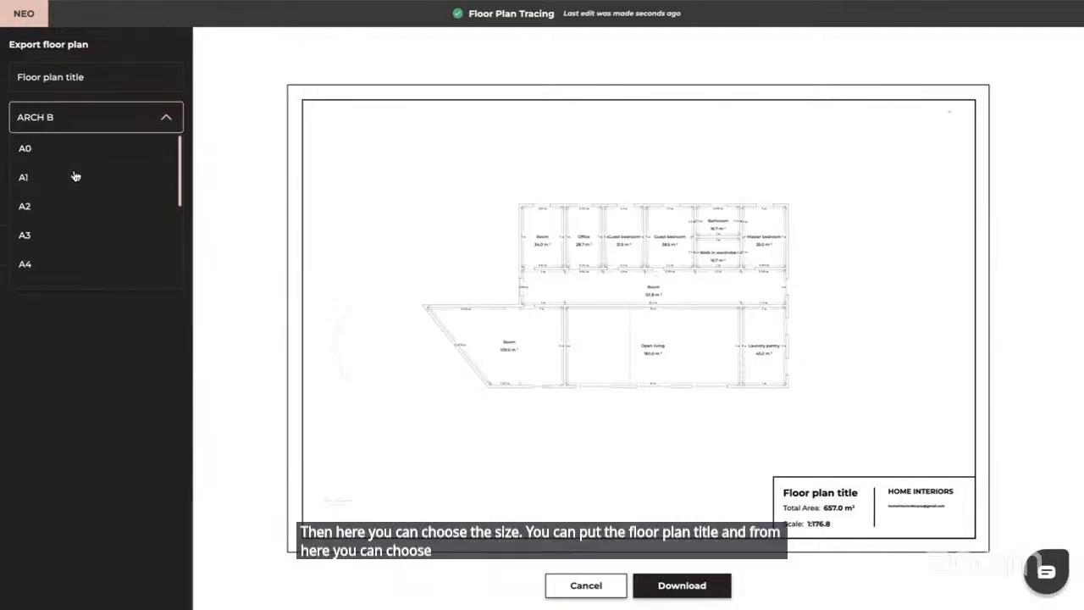
{"action": "scroll", "coordinate": [75, 176], "scroll_direction": "down", "scroll_amount": 5}
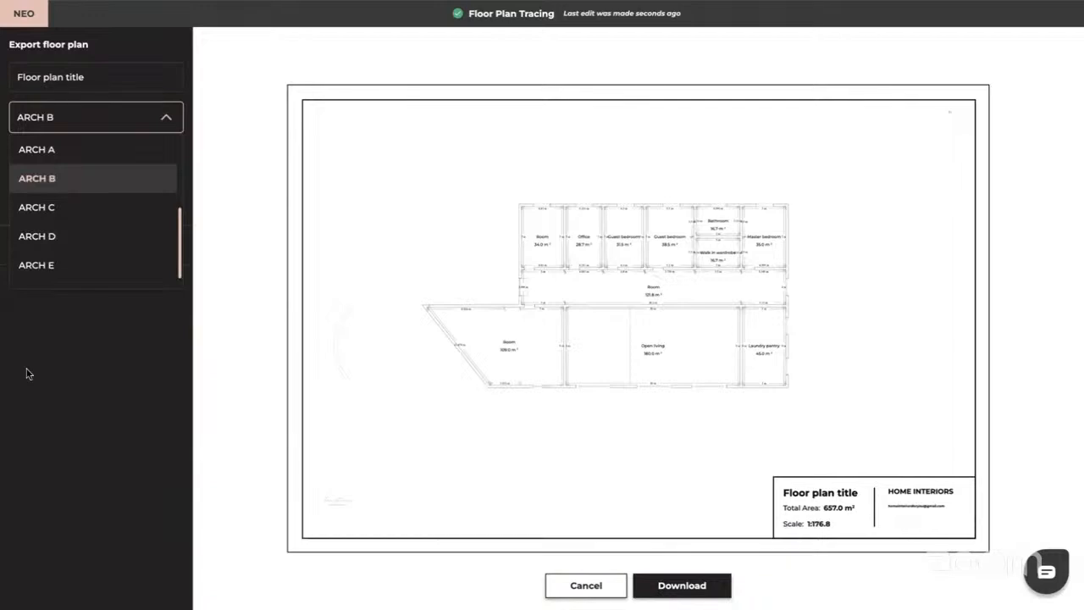
{"action": "left_click", "coordinate": [166, 118]}
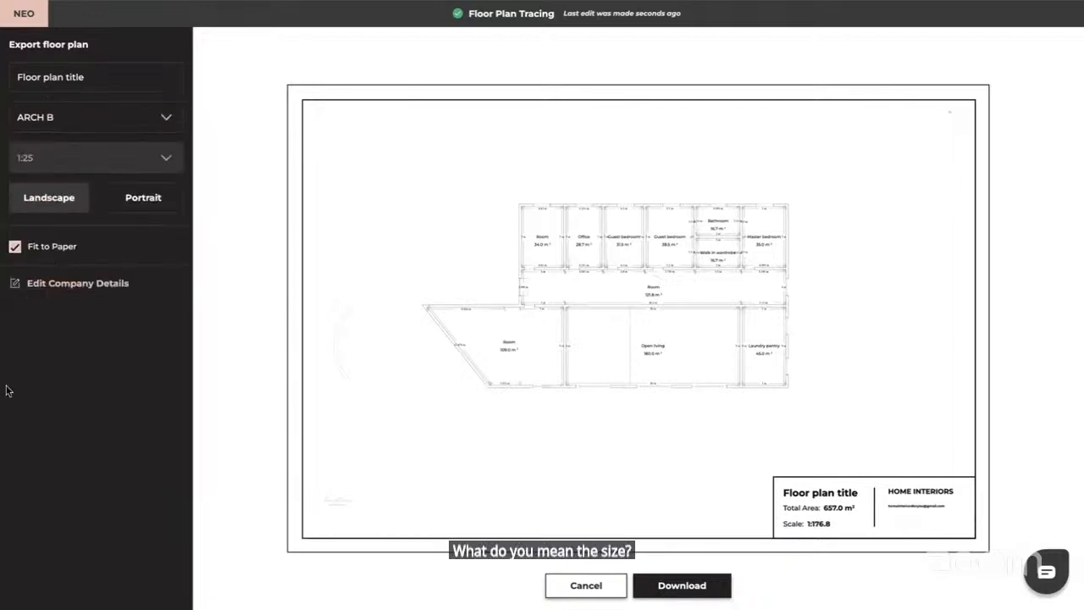
{"action": "left_click", "coordinate": [169, 121]}
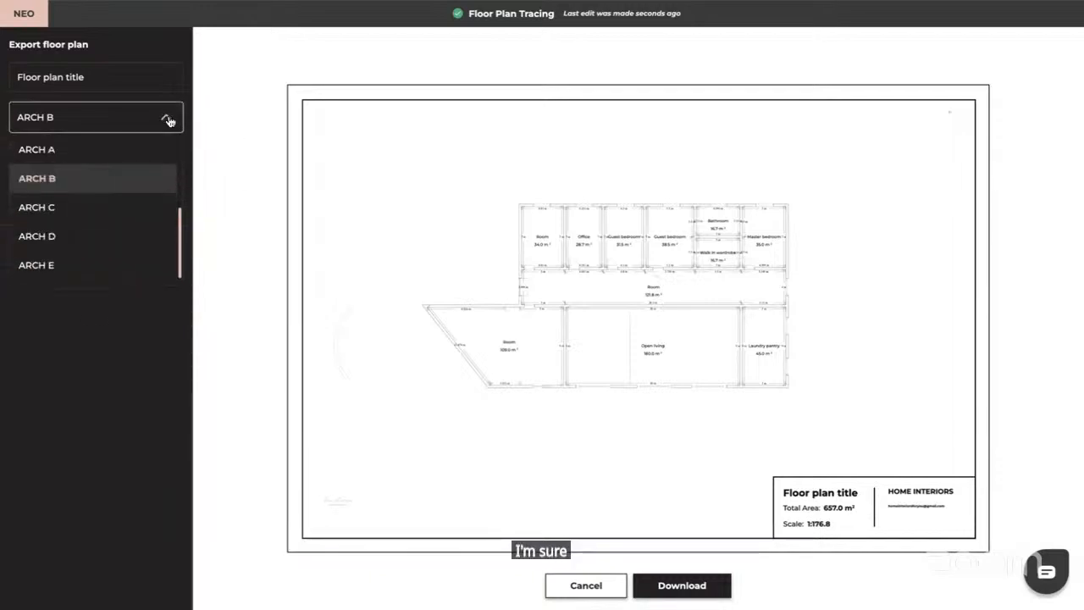
{"action": "scroll", "coordinate": [107, 208], "scroll_direction": "up", "scroll_amount": 5}
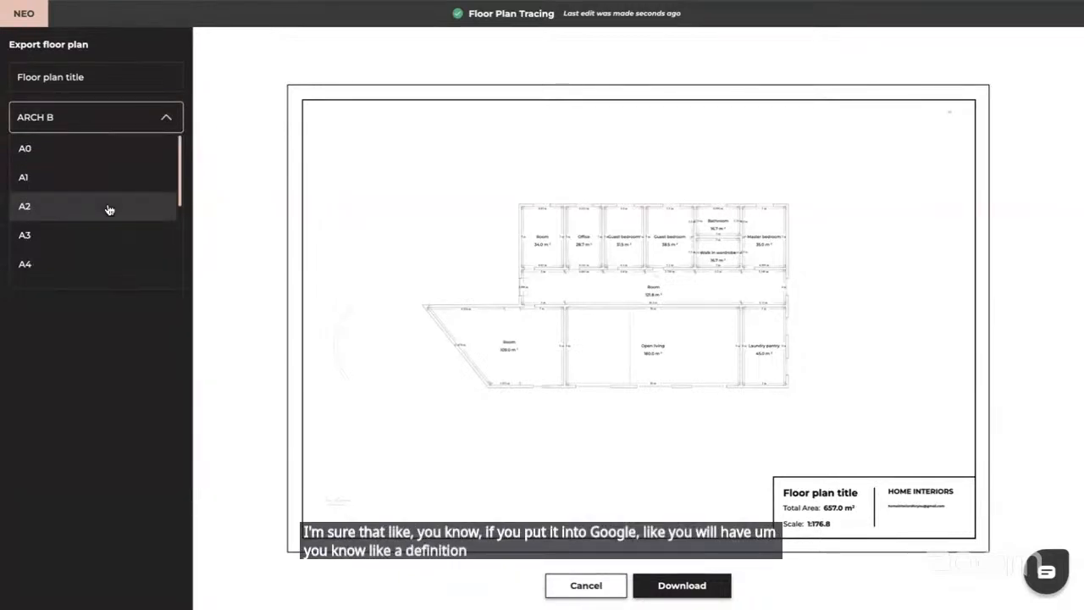
{"action": "scroll", "coordinate": [107, 209], "scroll_direction": "down", "scroll_amount": 3}
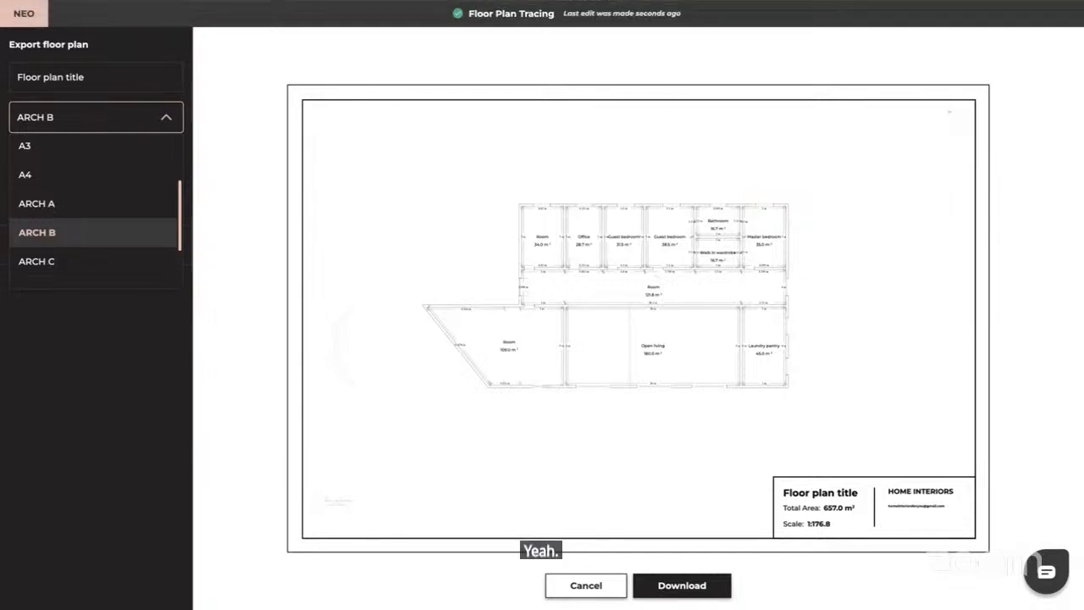
Switch to a new browser tab and search Google for "arch2 drawing size".
{"action": "key", "text": "super+t"}
{"action": "left_click", "coordinate": [554, 228]}
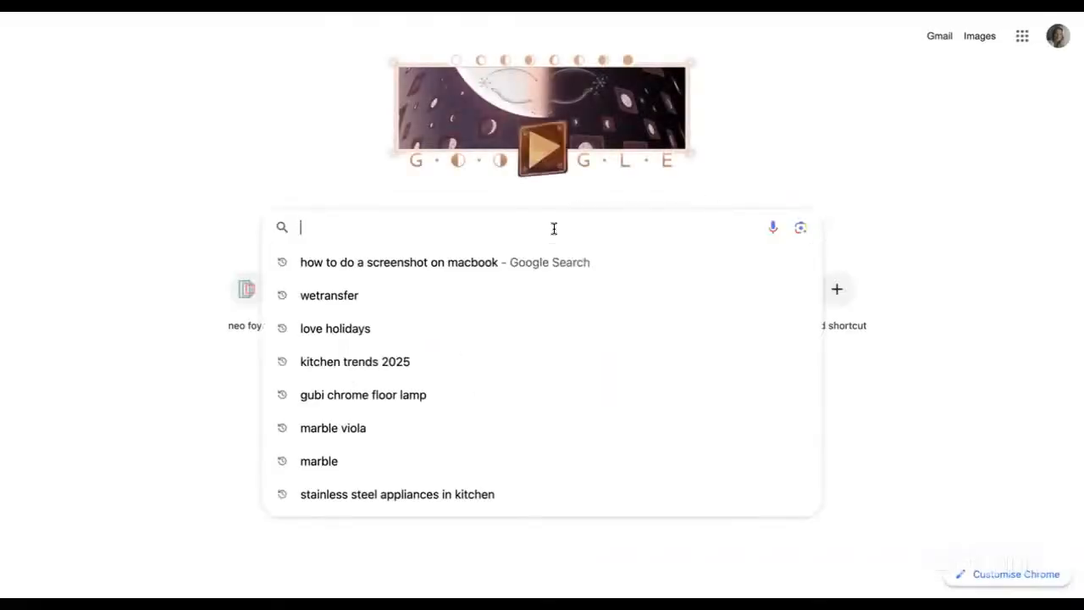
{"action": "type", "text": "arch"}
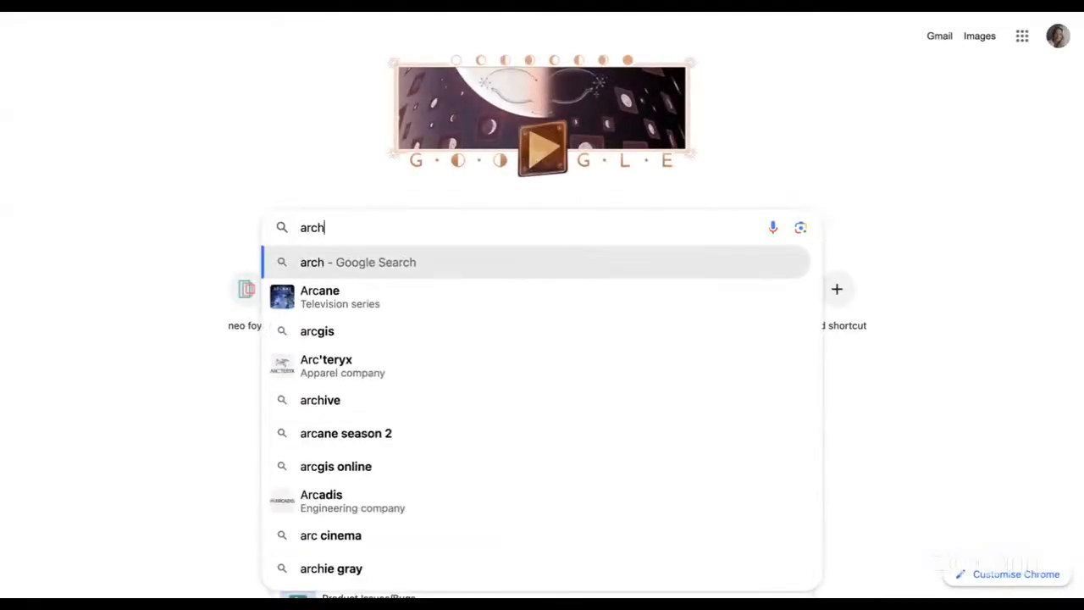
{"action": "type", "text": "2"}
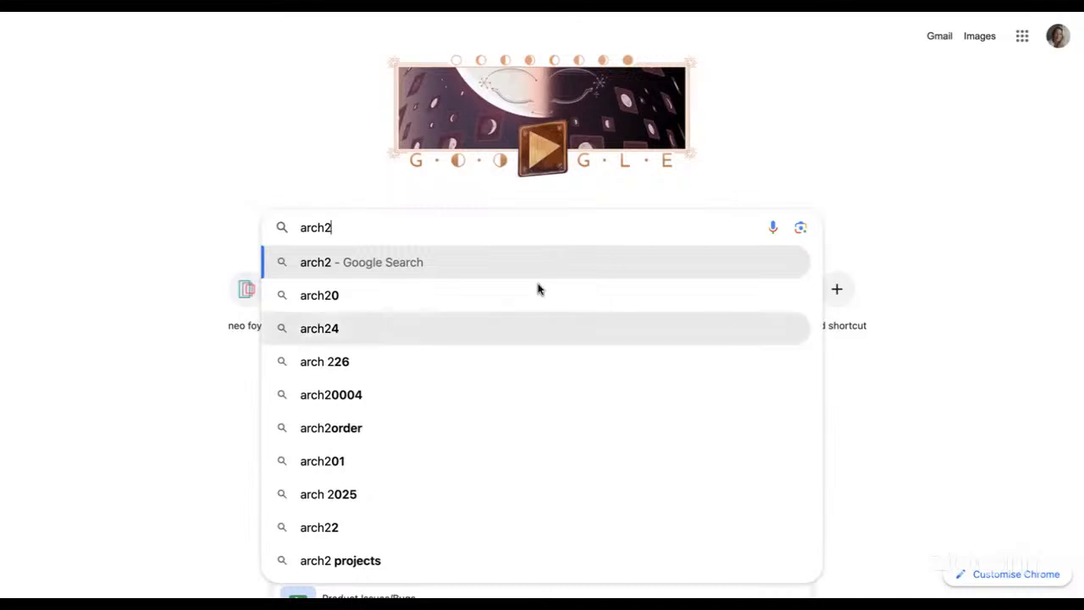
{"action": "left_click", "coordinate": [950, 341]}
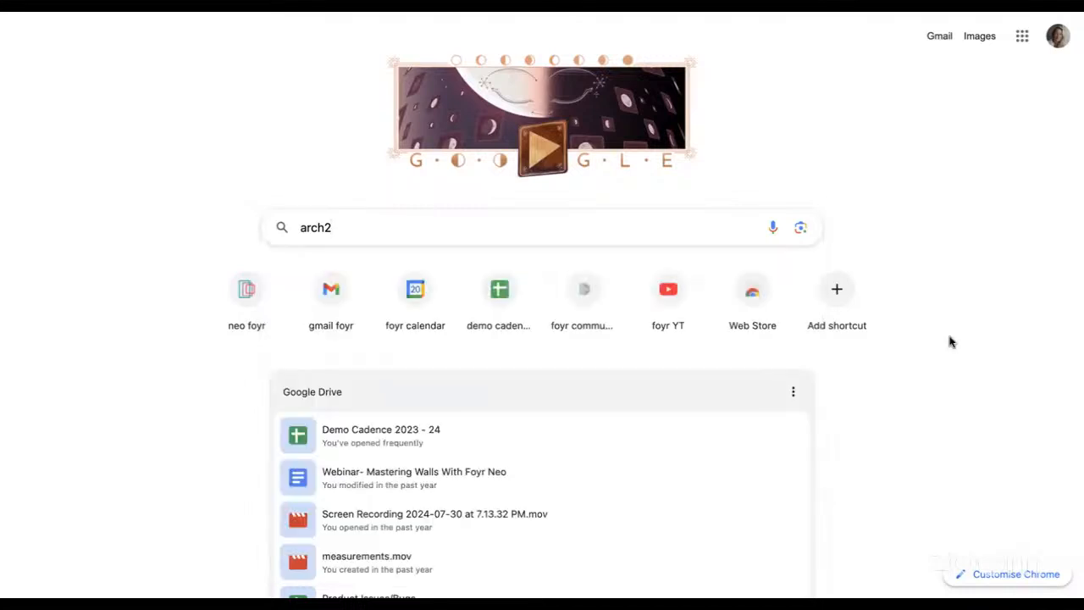
{"action": "scroll", "coordinate": [665, 437], "scroll_direction": "down", "scroll_amount": 2}
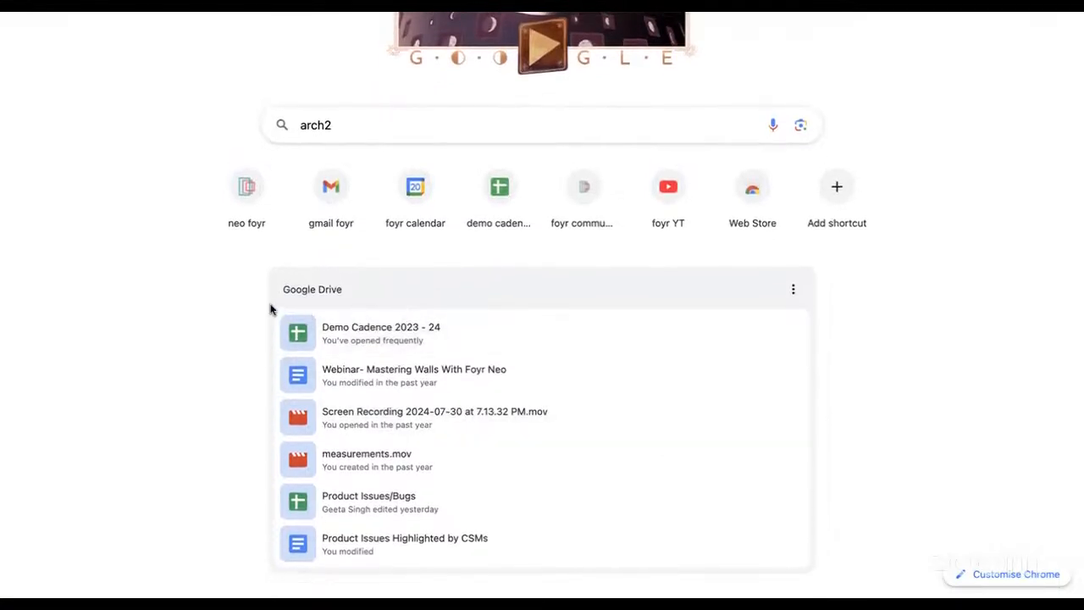
{"action": "left_click", "coordinate": [341, 127]}
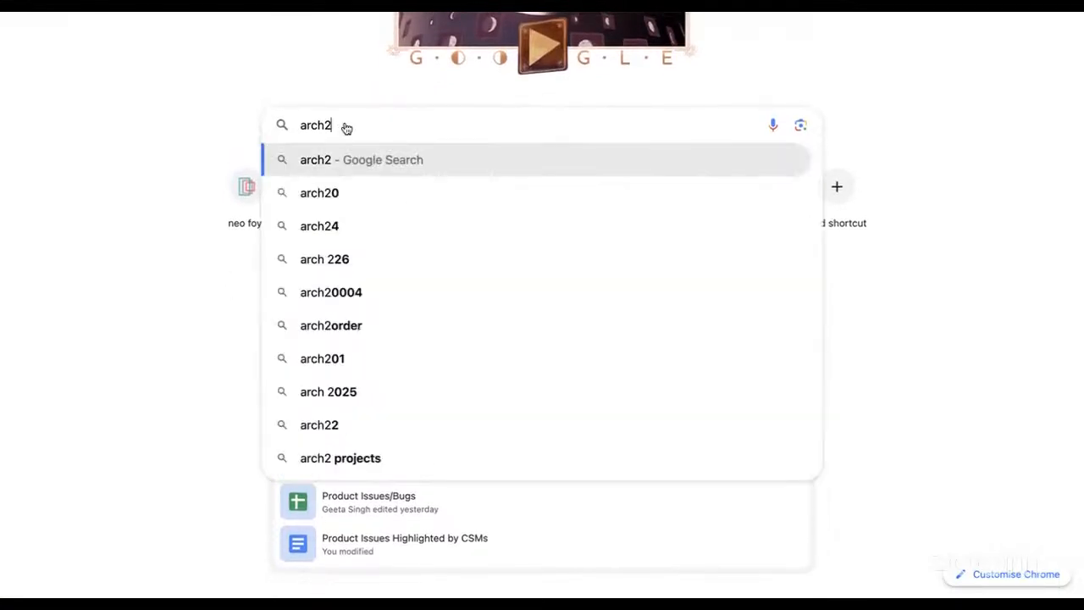
{"action": "type", "text": "dr"}
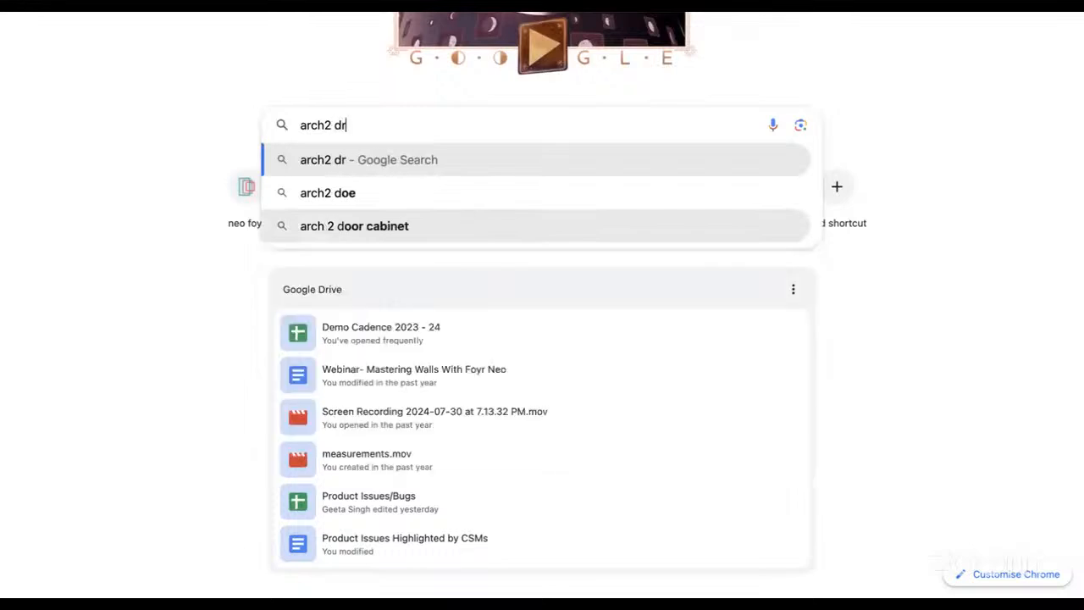
{"action": "type", "text": "awing"}
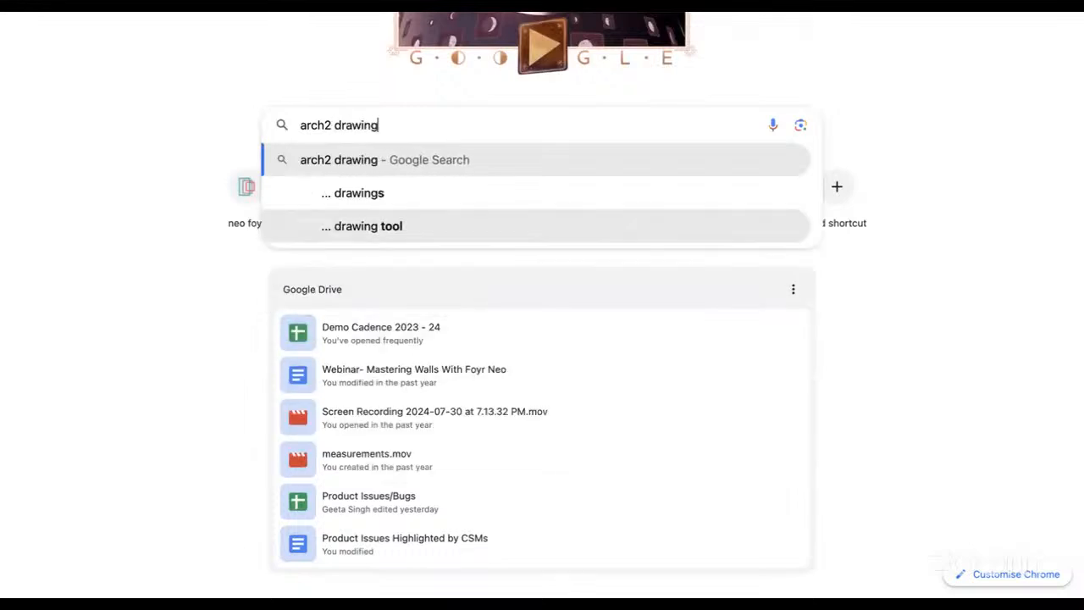
{"action": "type", "text": " size"}
{"action": "key", "text": "Return"}
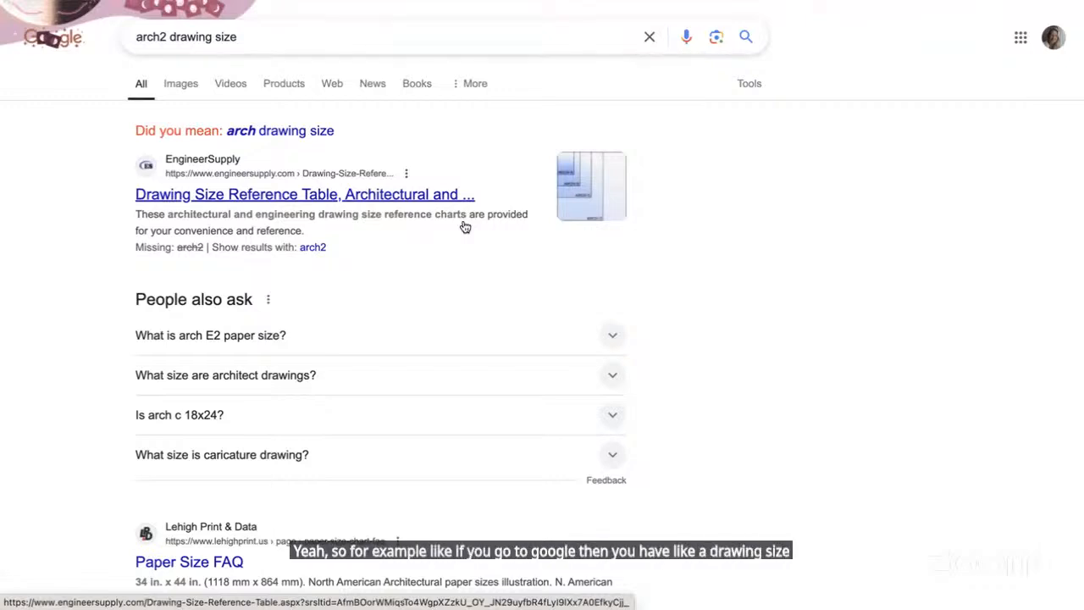
Open EngineerSupply's Drawing Size Reference Table to examine the architectural sheet sizes, and dismiss the newsletter pop-up.
{"action": "left_click", "coordinate": [583, 194]}
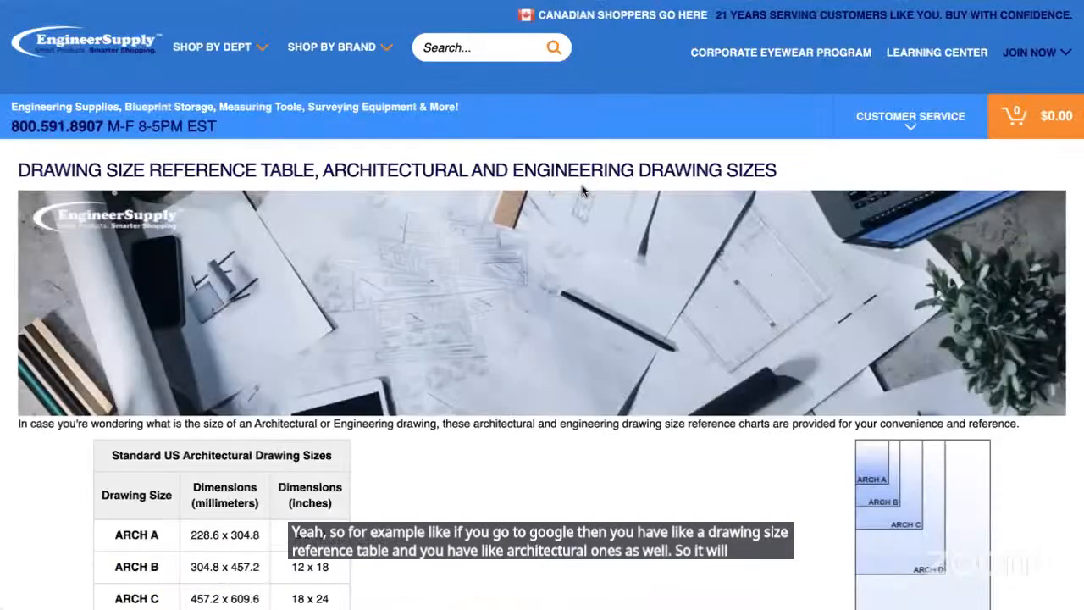
{"action": "scroll", "coordinate": [535, 315], "scroll_direction": "down", "scroll_amount": 2}
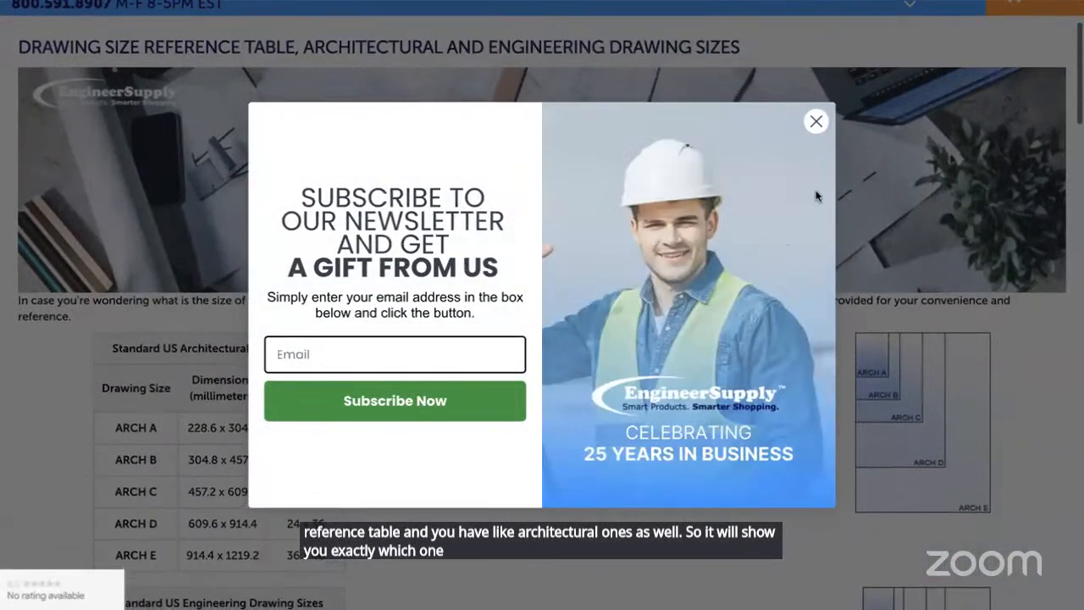
{"action": "left_click", "coordinate": [816, 121]}
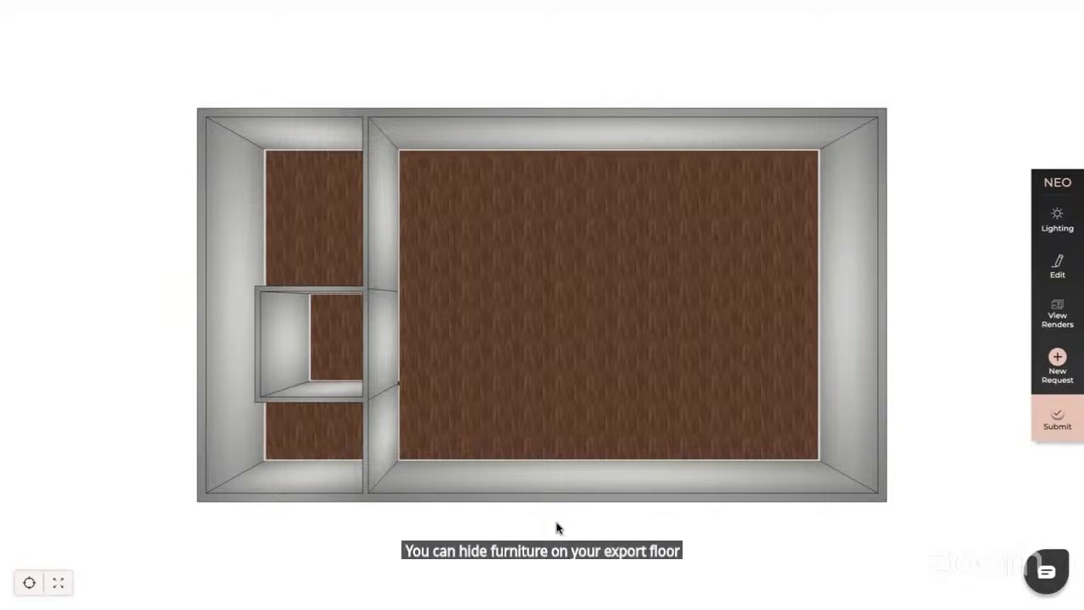
Switch back to the Floor Plan Tracing project in Foyr Neo, cancel the floor plan export and exit export mode.
{"action": "mouse_move", "coordinate": [728, 3]}
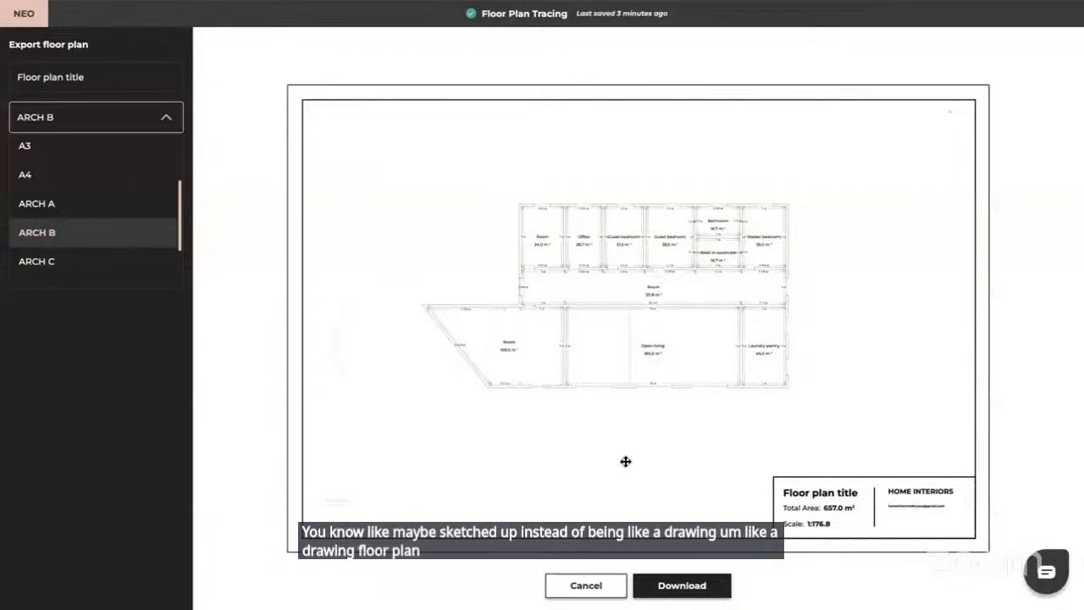
{"action": "left_click", "coordinate": [586, 586]}
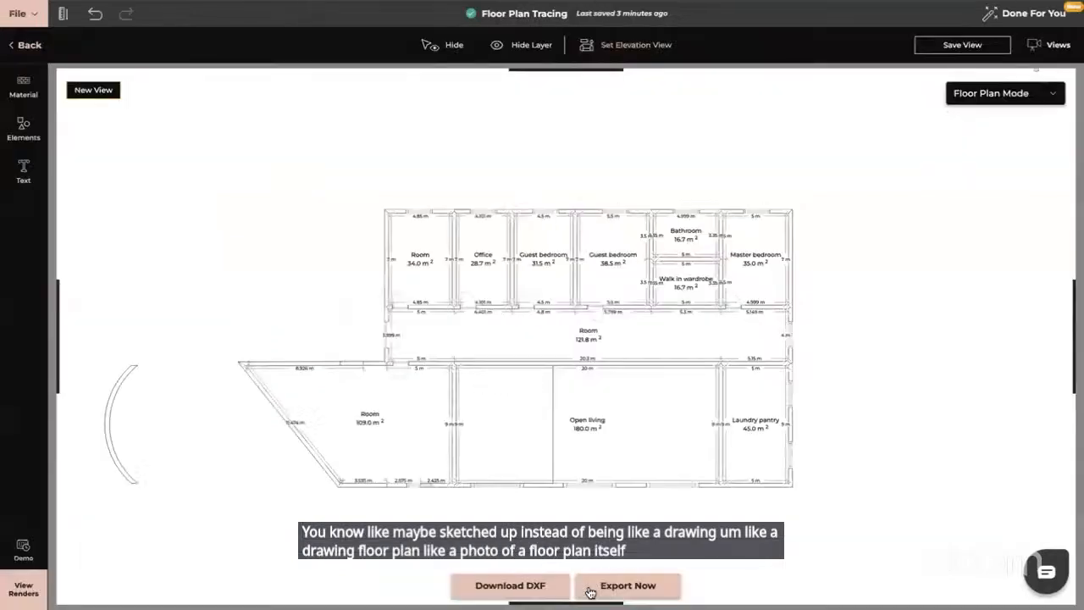
{"action": "left_click", "coordinate": [29, 46]}
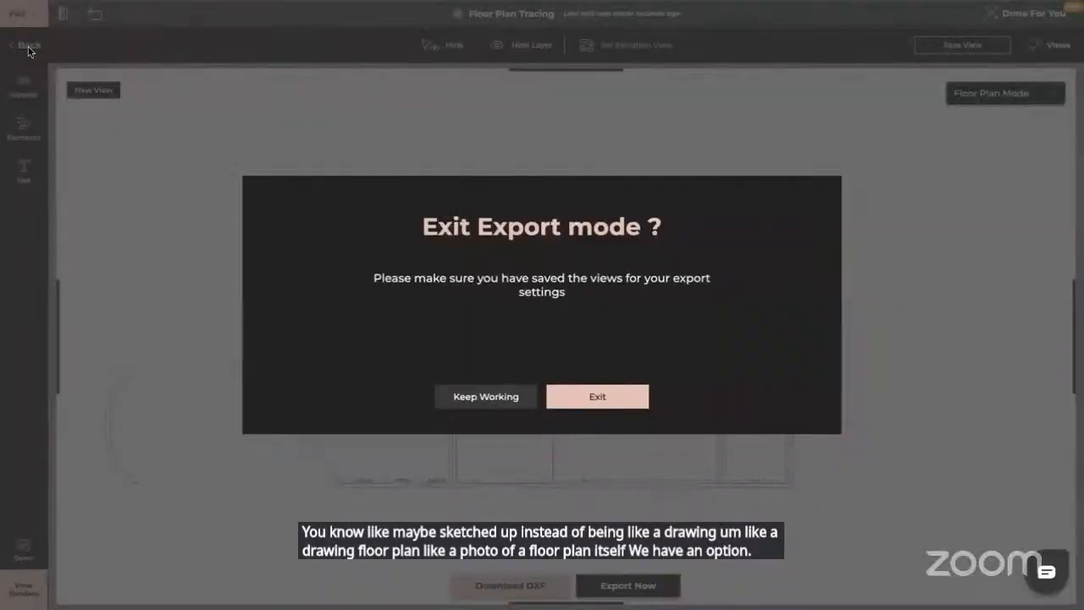
{"action": "left_click", "coordinate": [597, 396]}
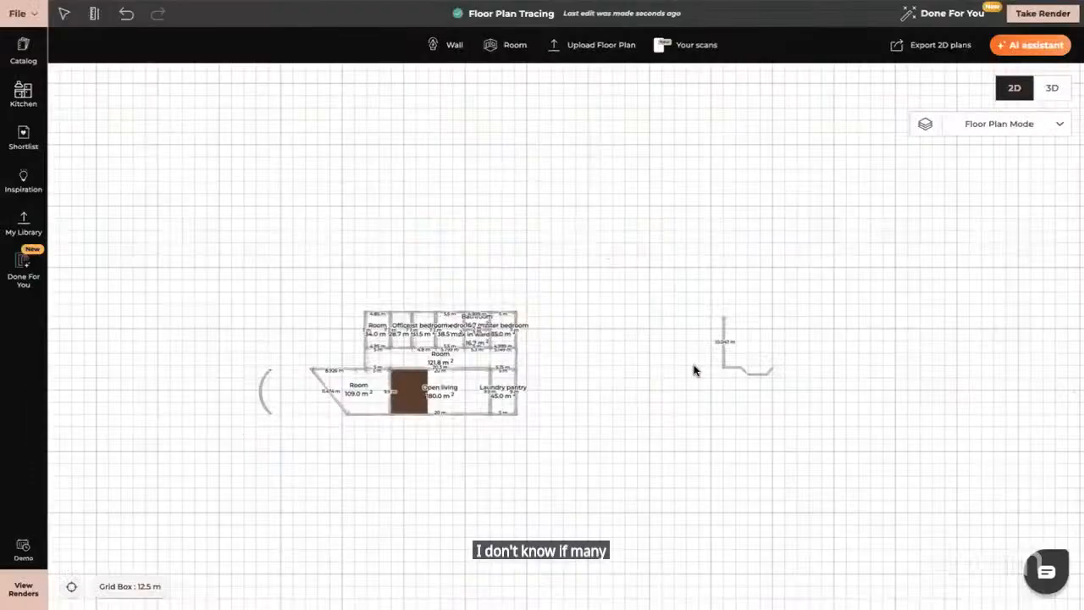
Frame the house close up in the 2D plan so that all its rooms fill the canvas.
{"action": "scroll", "coordinate": [629, 334], "scroll_direction": "up", "scroll_amount": 3}
{"action": "left_click_drag", "start_coordinate": [511, 357], "coordinate": [878, 292]}
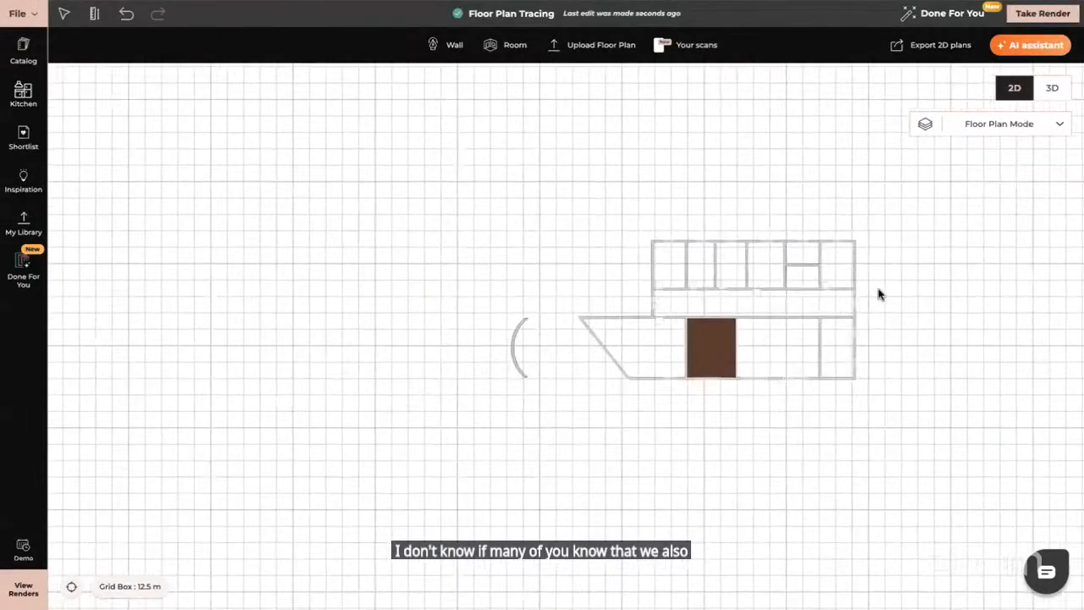
{"action": "scroll", "coordinate": [833, 306], "scroll_direction": "up", "scroll_amount": 5}
{"action": "scroll", "coordinate": [834, 305], "scroll_direction": "up", "scroll_amount": 2}
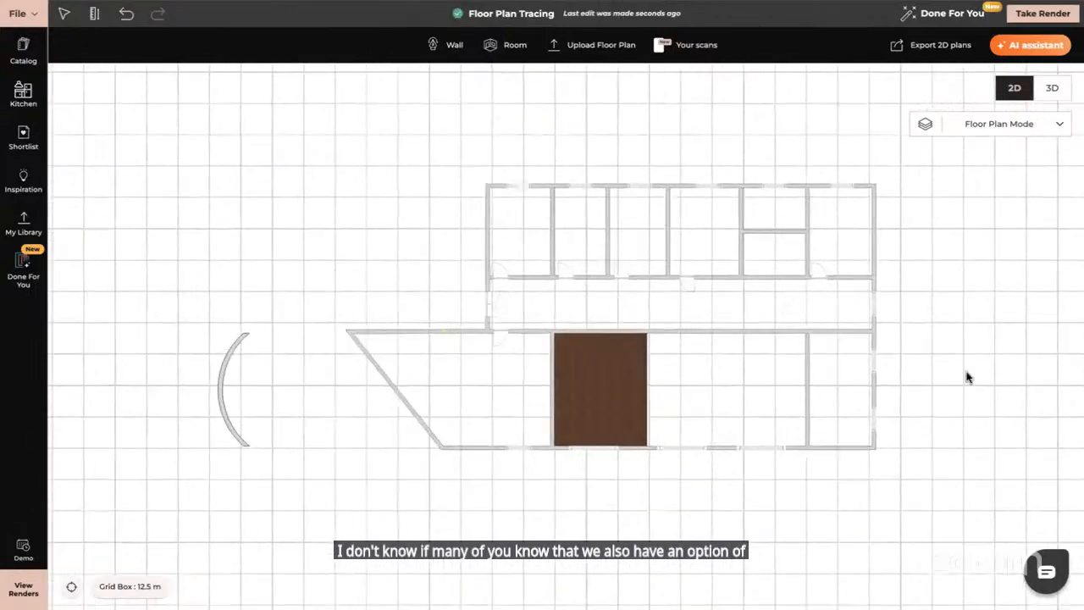
{"action": "left_click_drag", "start_coordinate": [966, 375], "coordinate": [877, 390]}
{"action": "scroll", "coordinate": [877, 391], "scroll_direction": "up", "scroll_amount": 3}
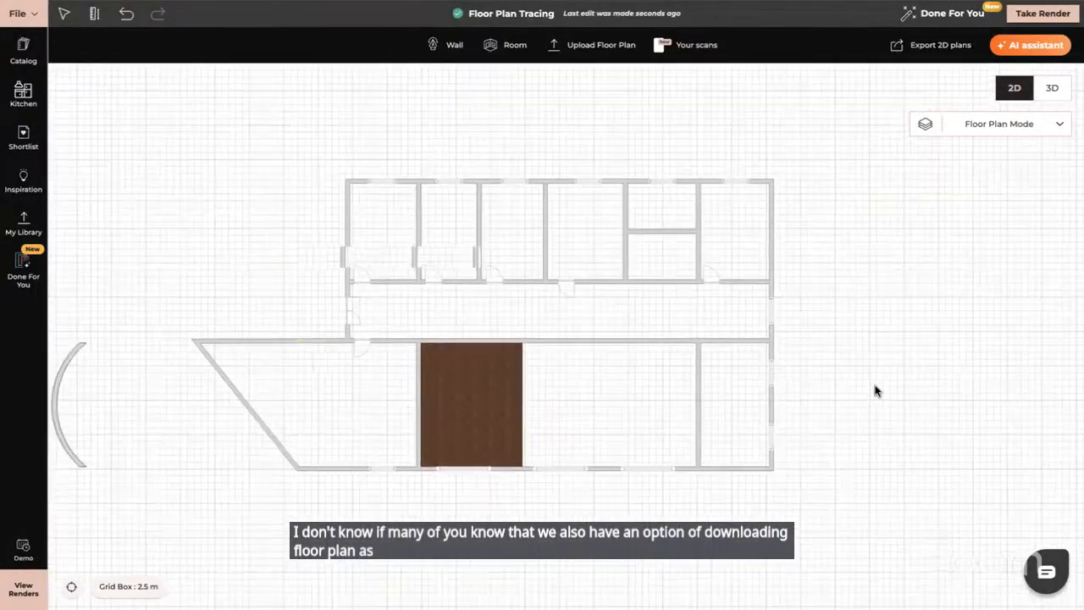
{"action": "scroll", "coordinate": [816, 312], "scroll_direction": "up", "scroll_amount": 2}
{"action": "left_click_drag", "start_coordinate": [816, 313], "coordinate": [984, 323]}
{"action": "scroll", "coordinate": [984, 323], "scroll_direction": "down", "scroll_amount": 1}
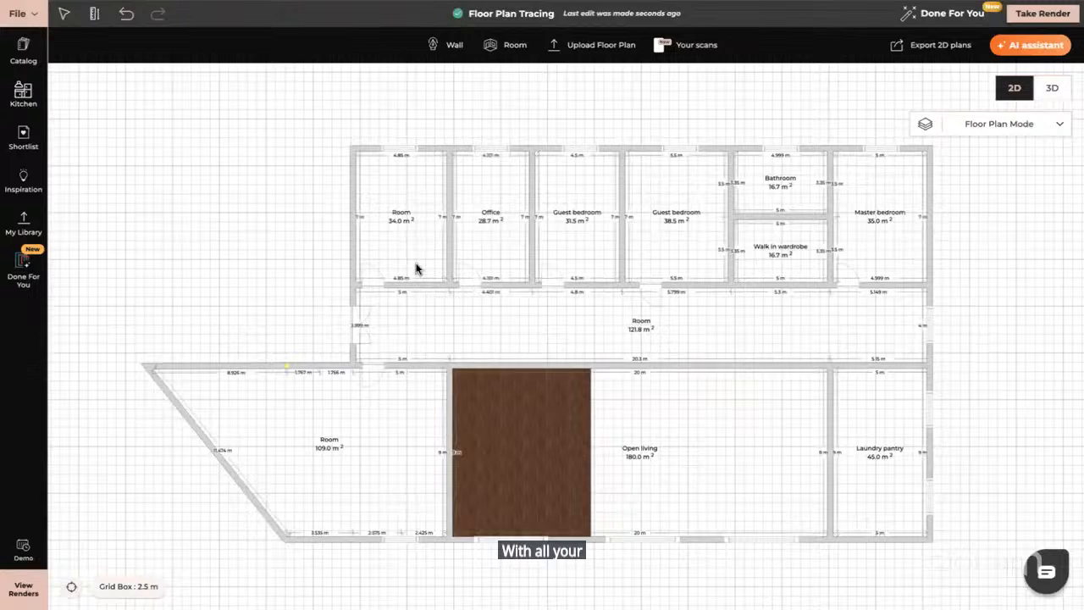
Open the floor plan download, reposition the house inside the crop frame, and cancel the download.
{"action": "left_click", "coordinate": [31, 15]}
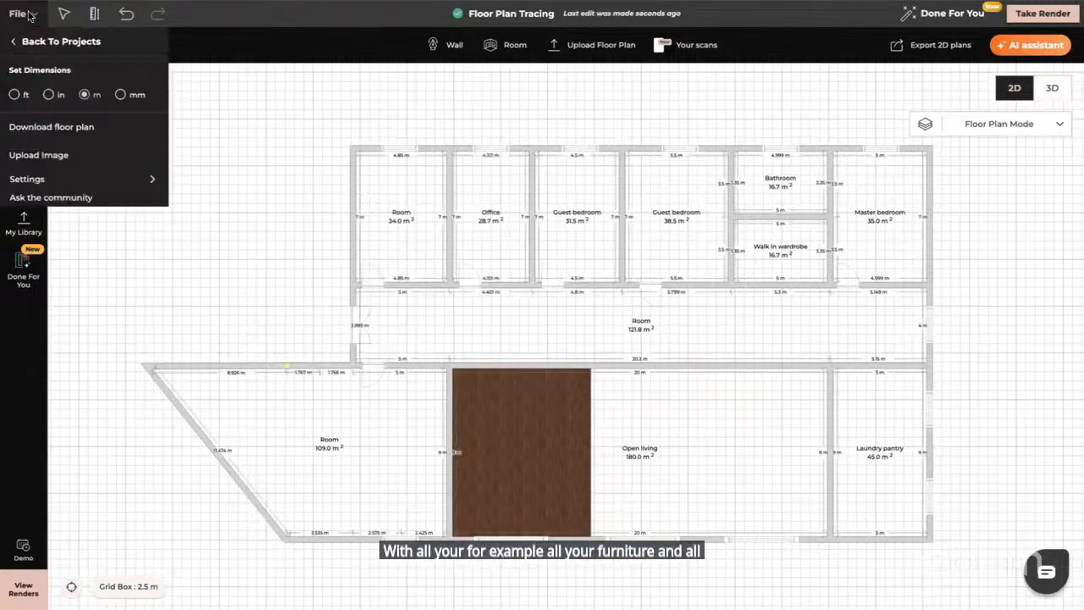
{"action": "left_click", "coordinate": [51, 127]}
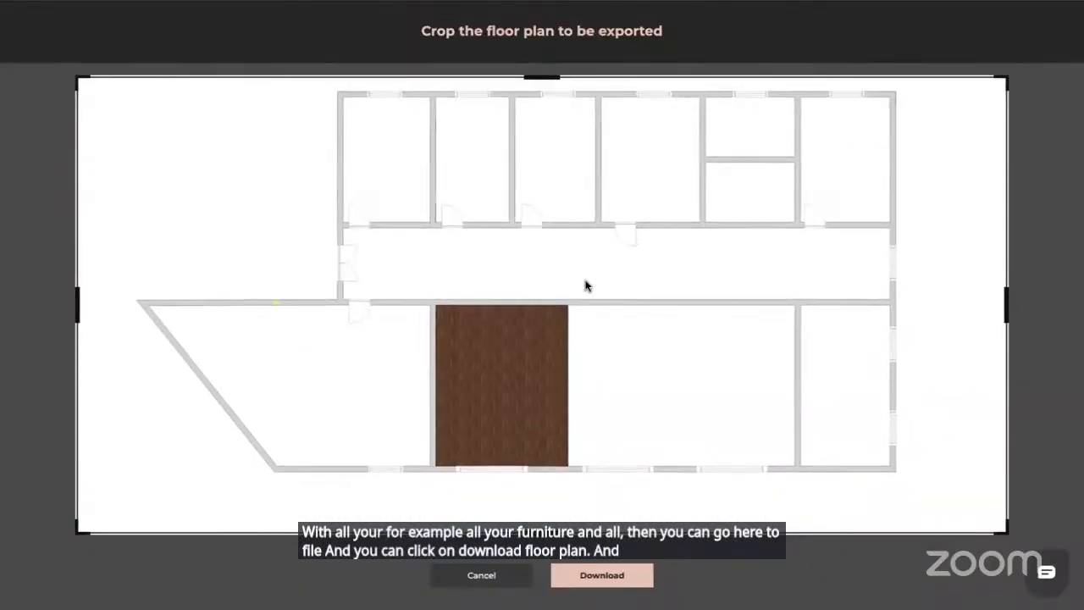
{"action": "left_click_drag", "start_coordinate": [585, 285], "coordinate": [591, 316]}
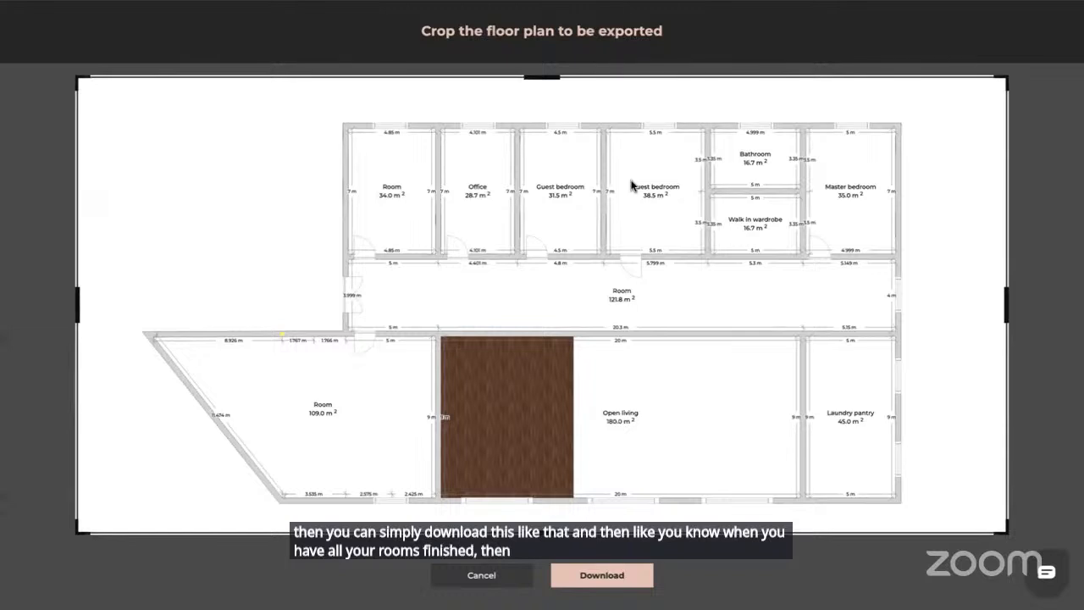
{"action": "left_click", "coordinate": [481, 576]}
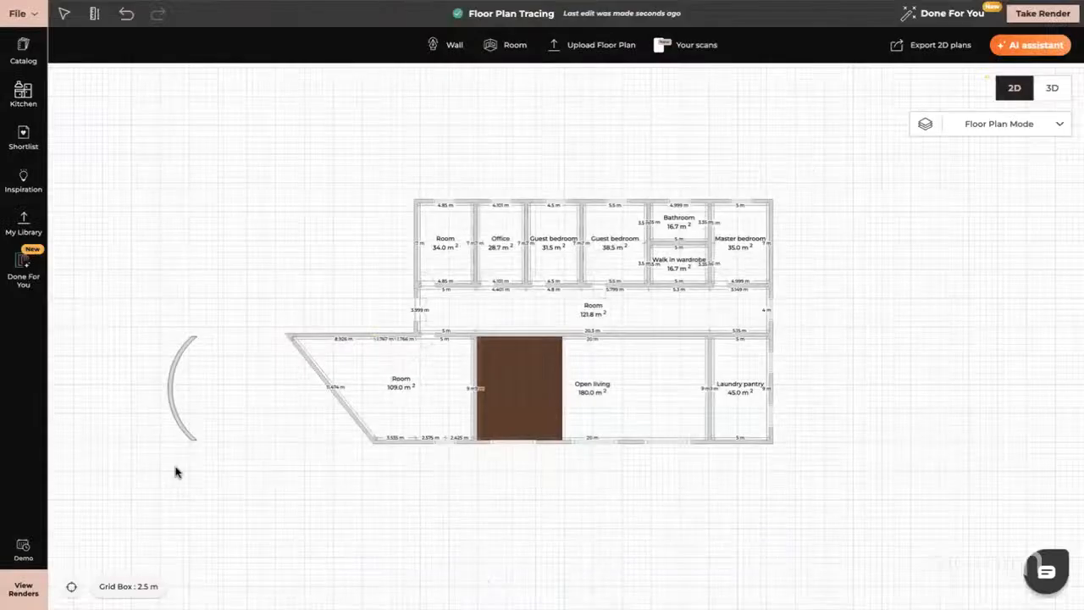